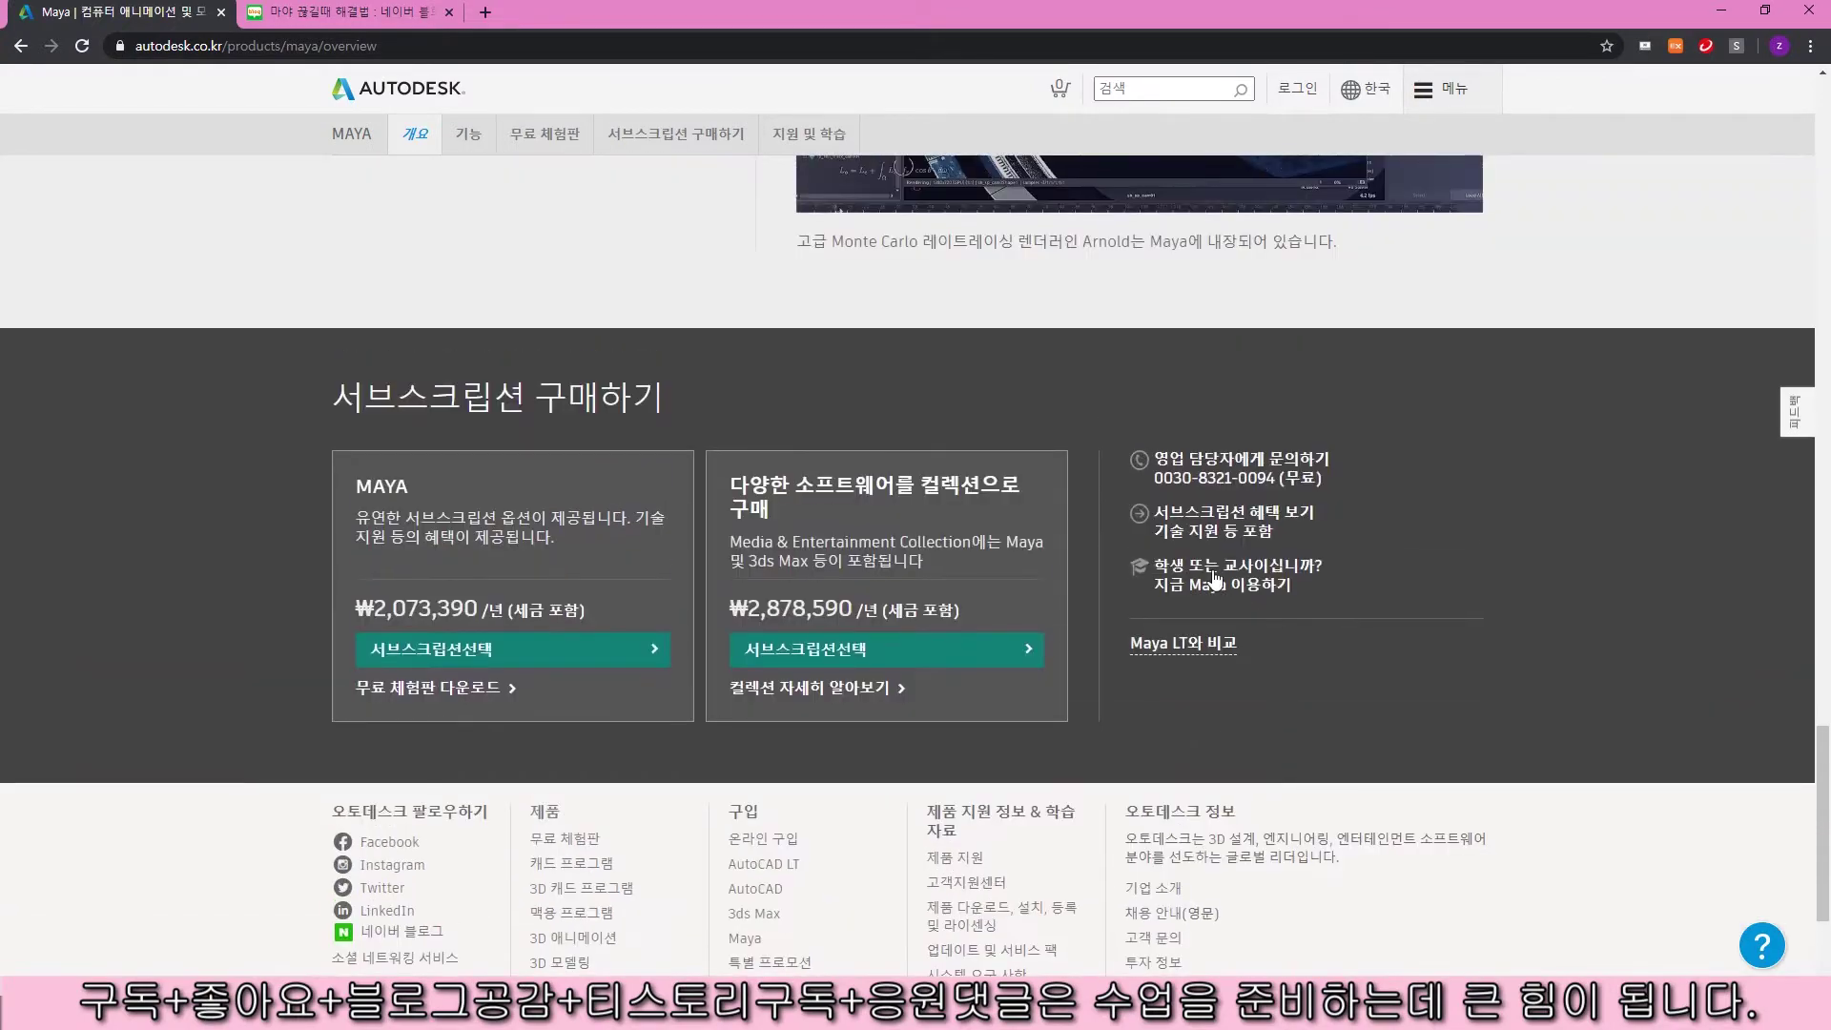
- Open the student or teacher offer for Maya in the subscription section of the Autodesk product page
left_click(1215, 580)
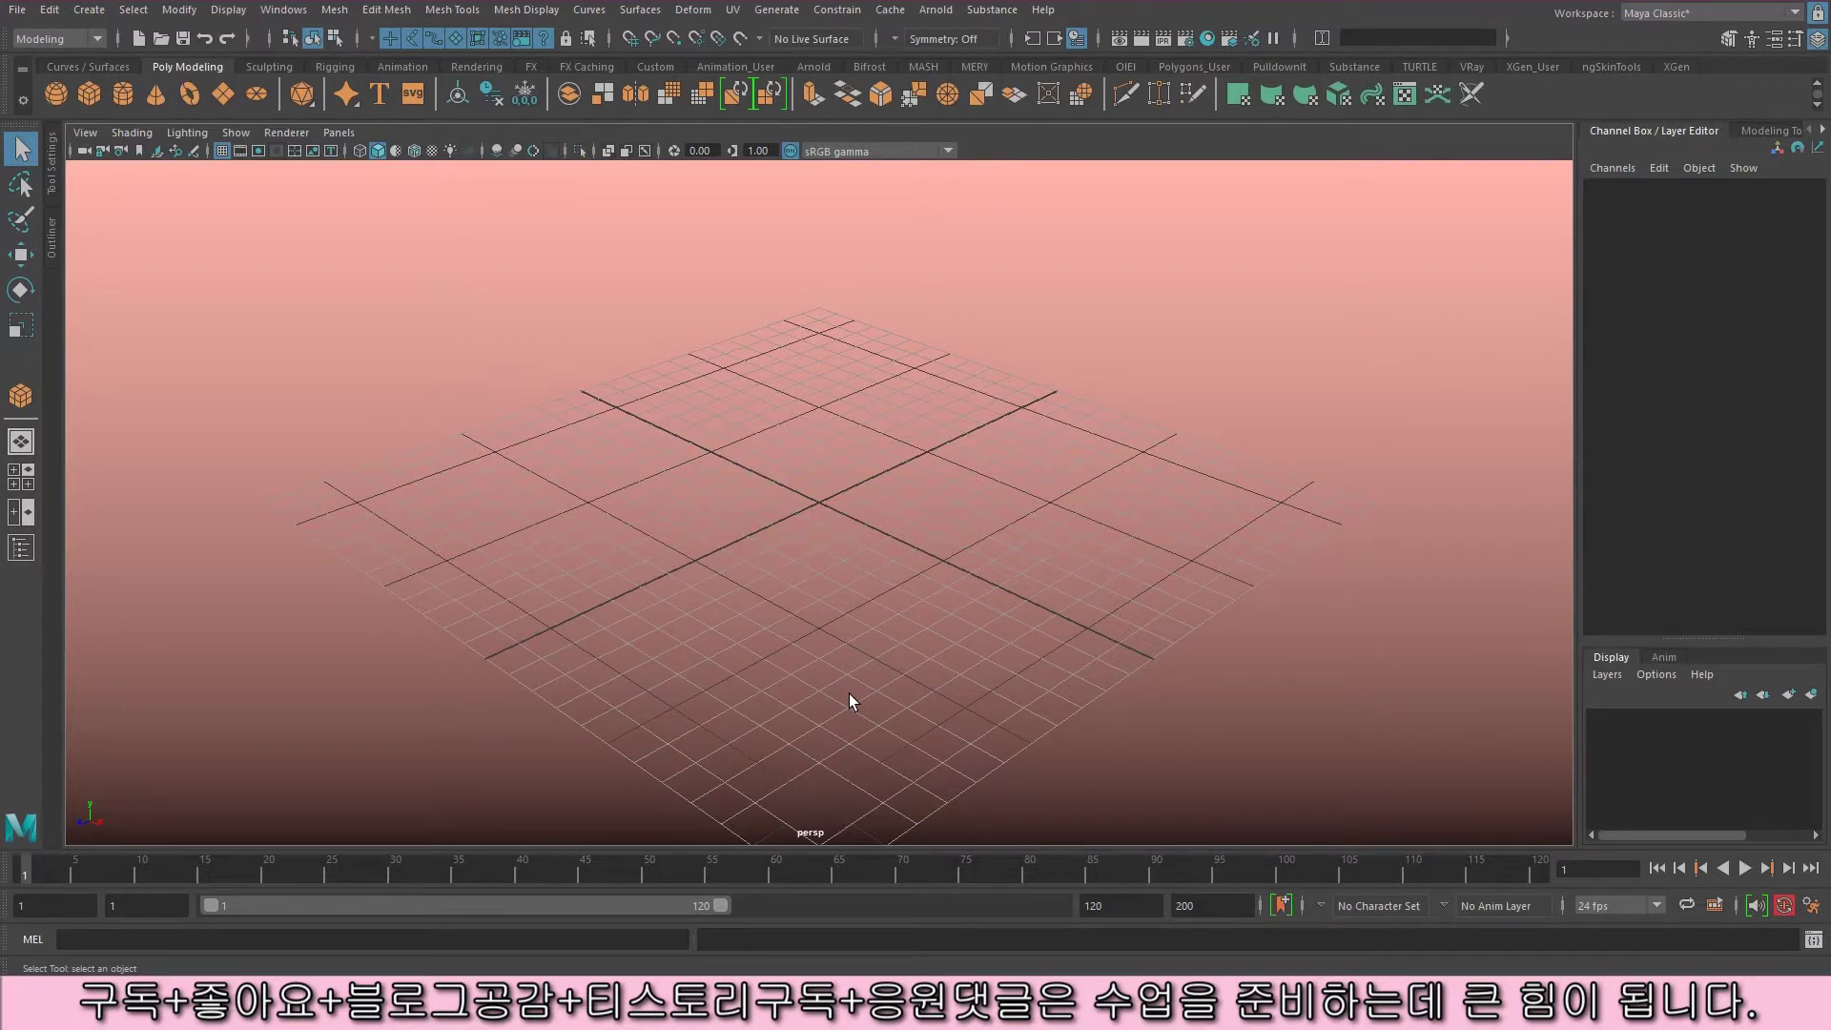
- Switch to Maya, float the Polygon Primitives list beside the grid, and create a default cube from it
left_click(88, 11)
mouse_move(212, 77)
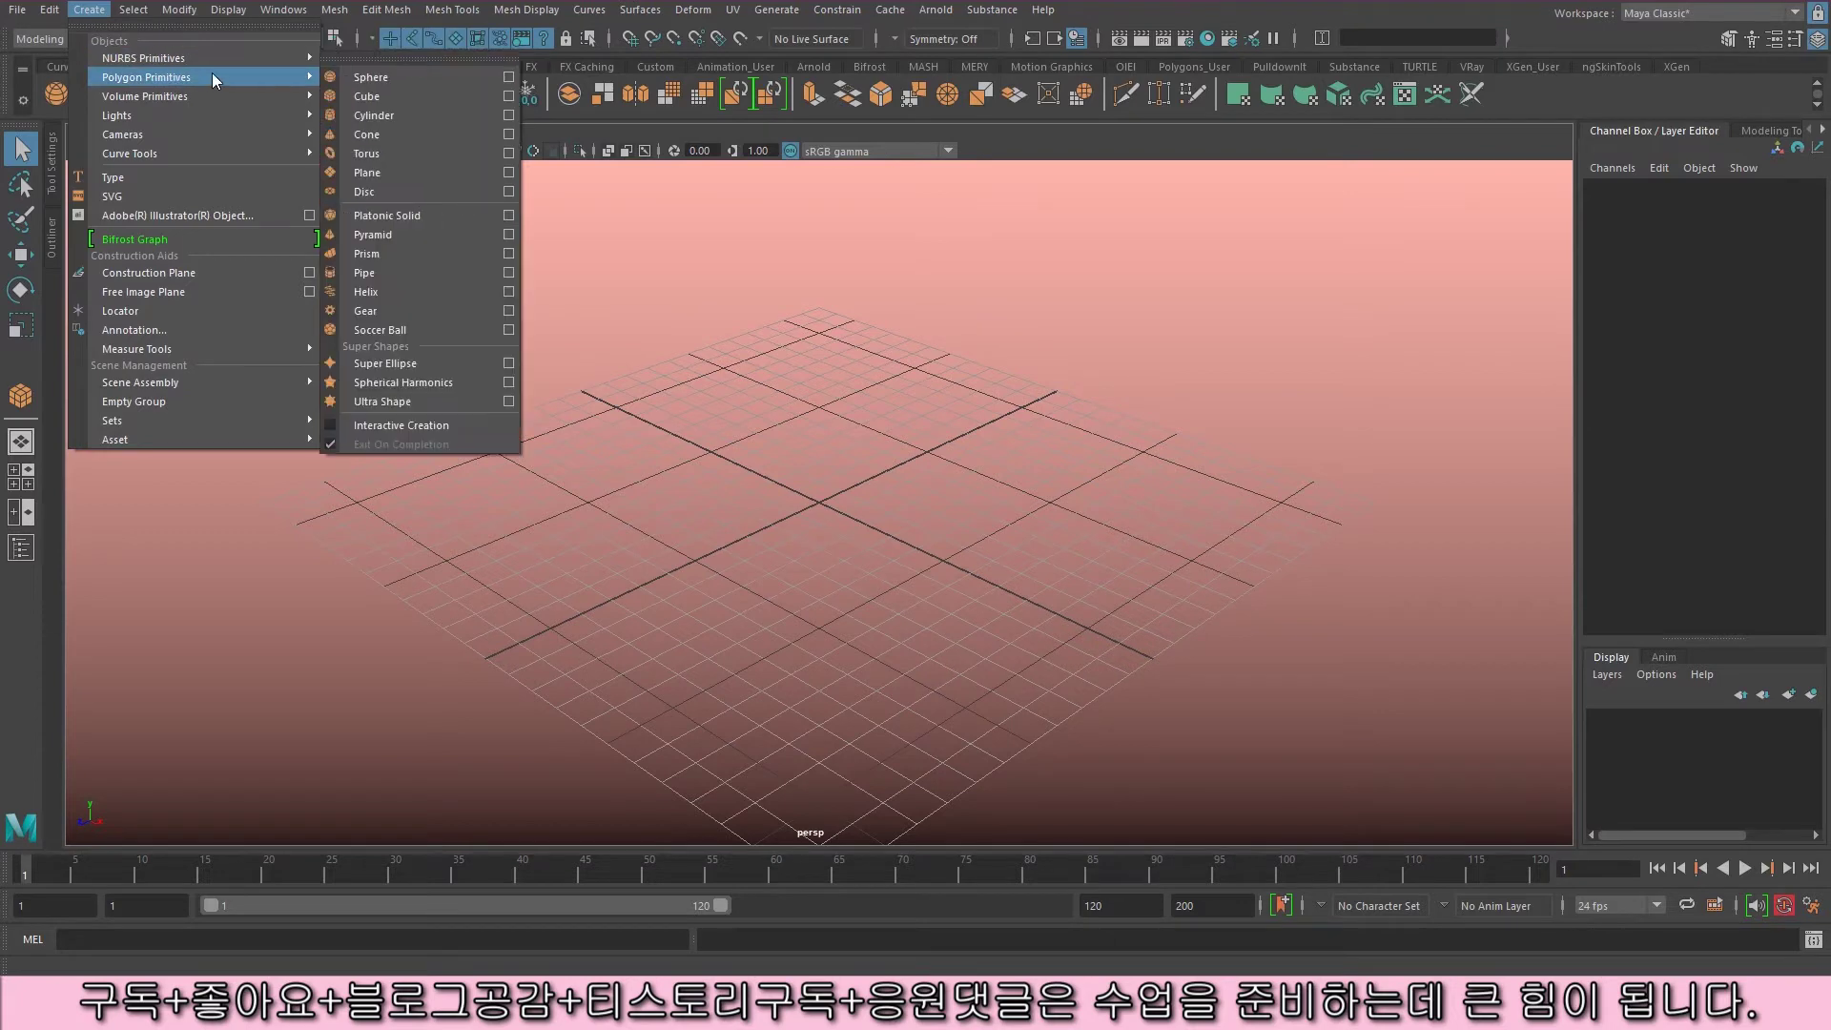
left_click(384, 61)
left_click_drag(399, 47, 1392, 191)
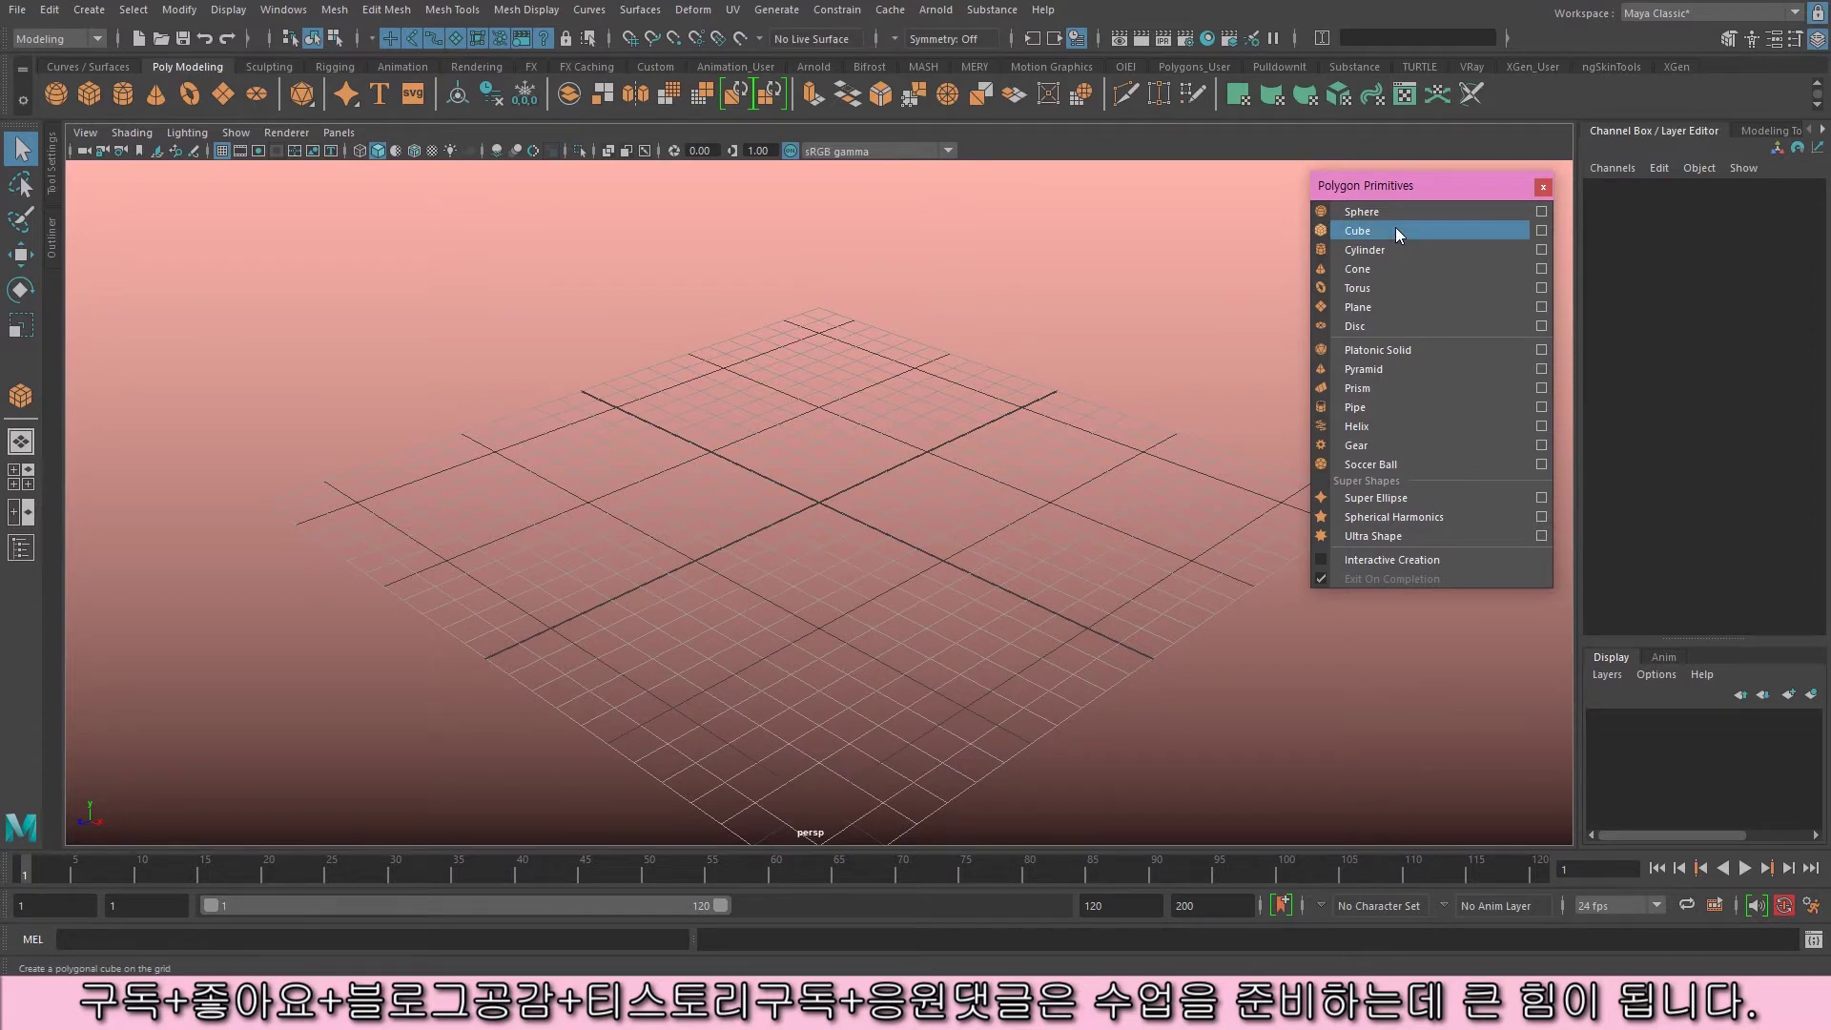
left_click(1394, 230)
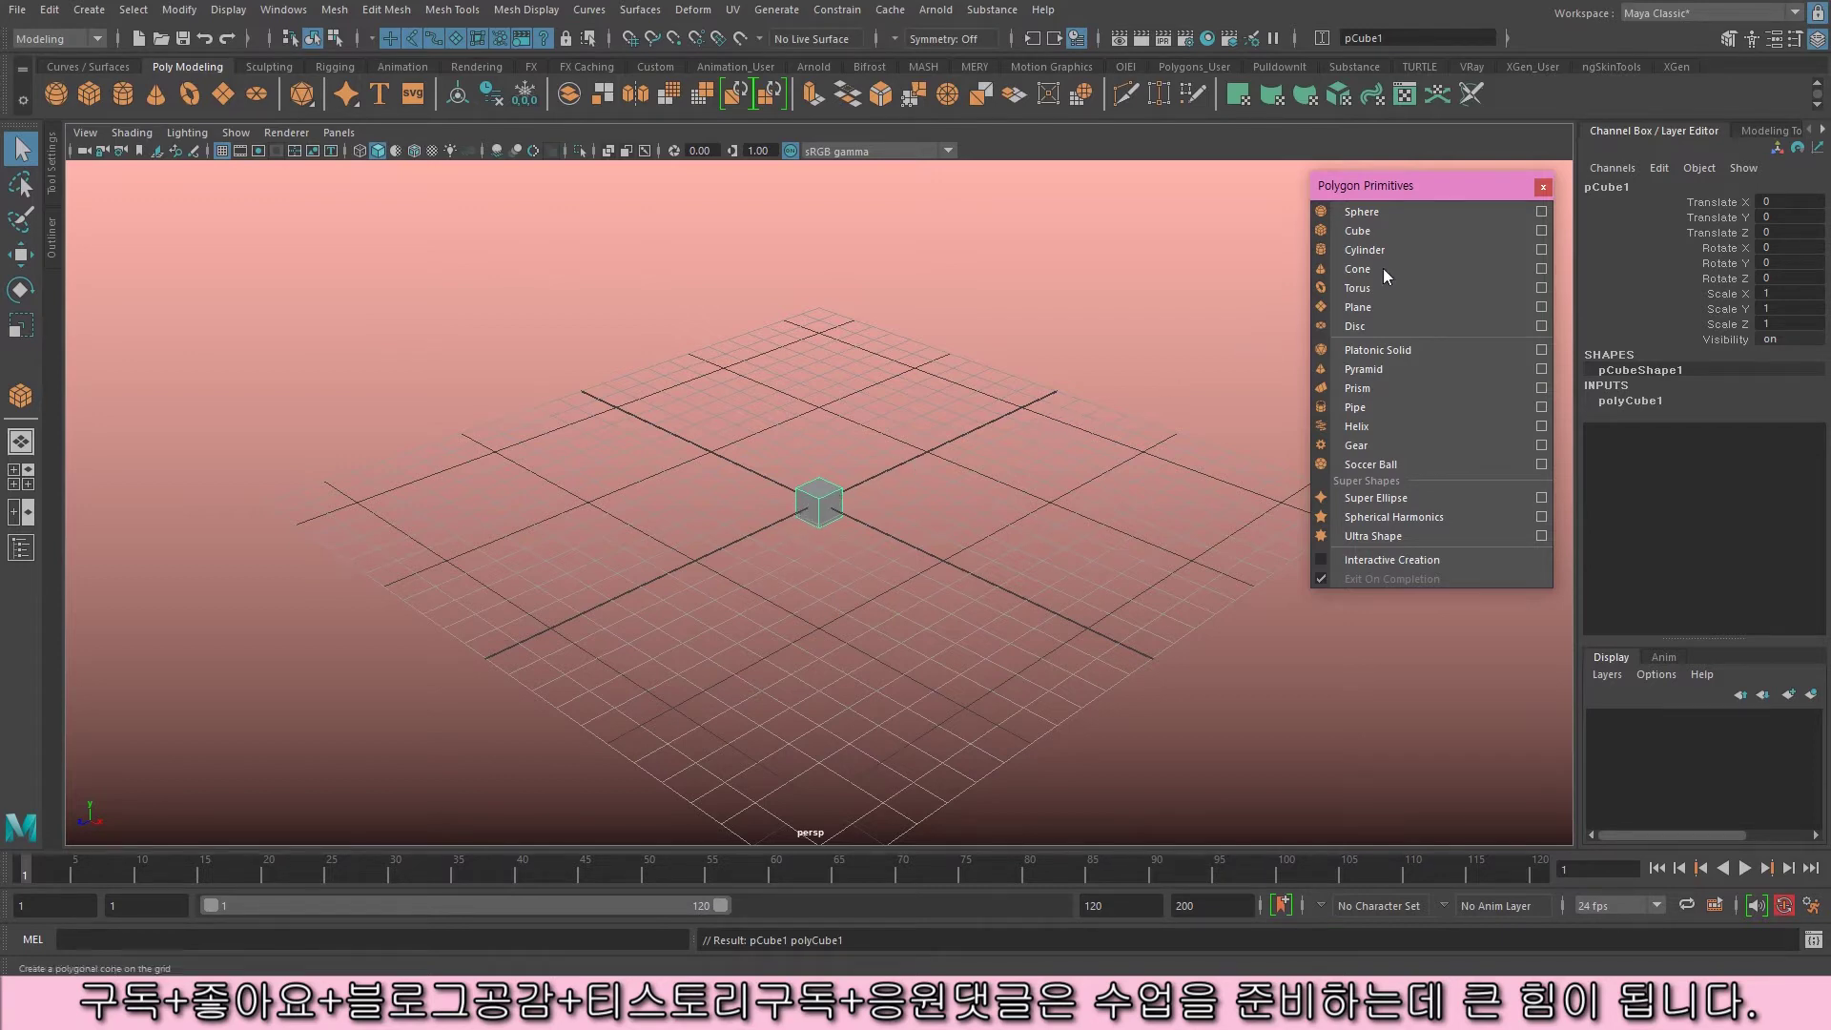
- Turn on Interactive Creation and draw a cube about 9.4 wide, 7.6 high and 10 deep on the grid
left_click(649, 626)
left_click(1428, 566)
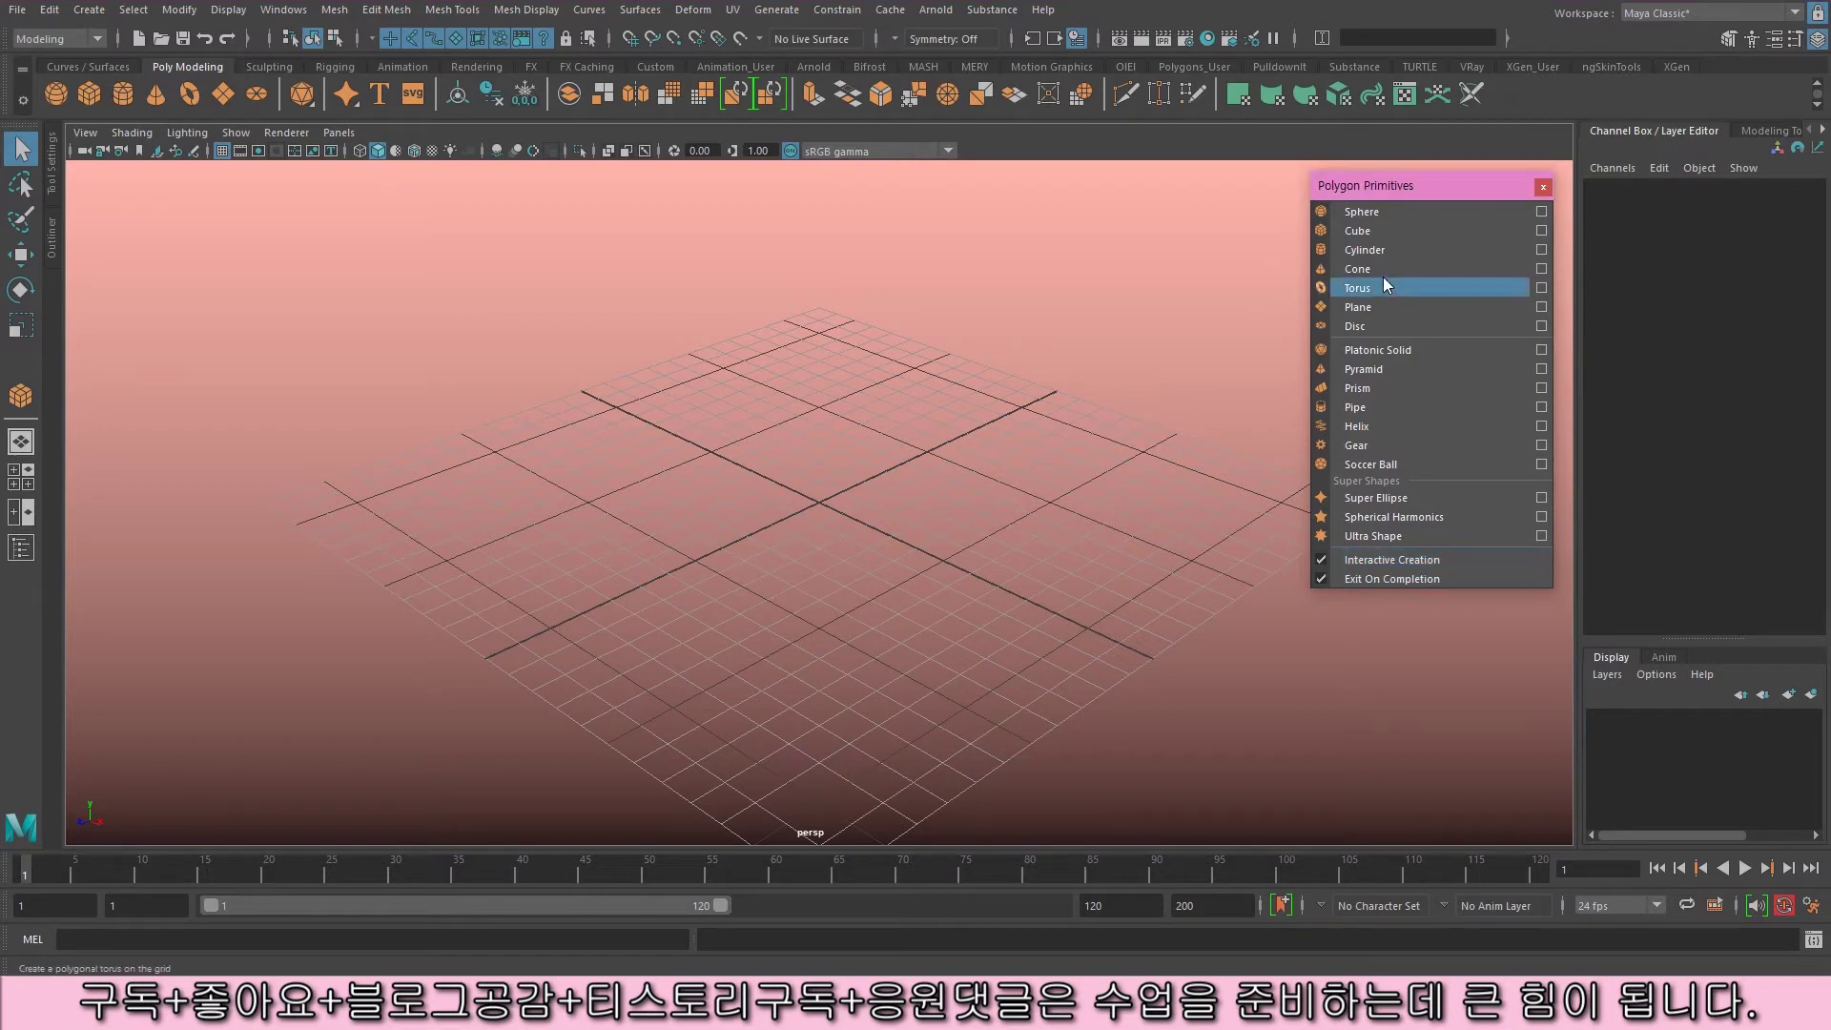
left_click(1371, 231)
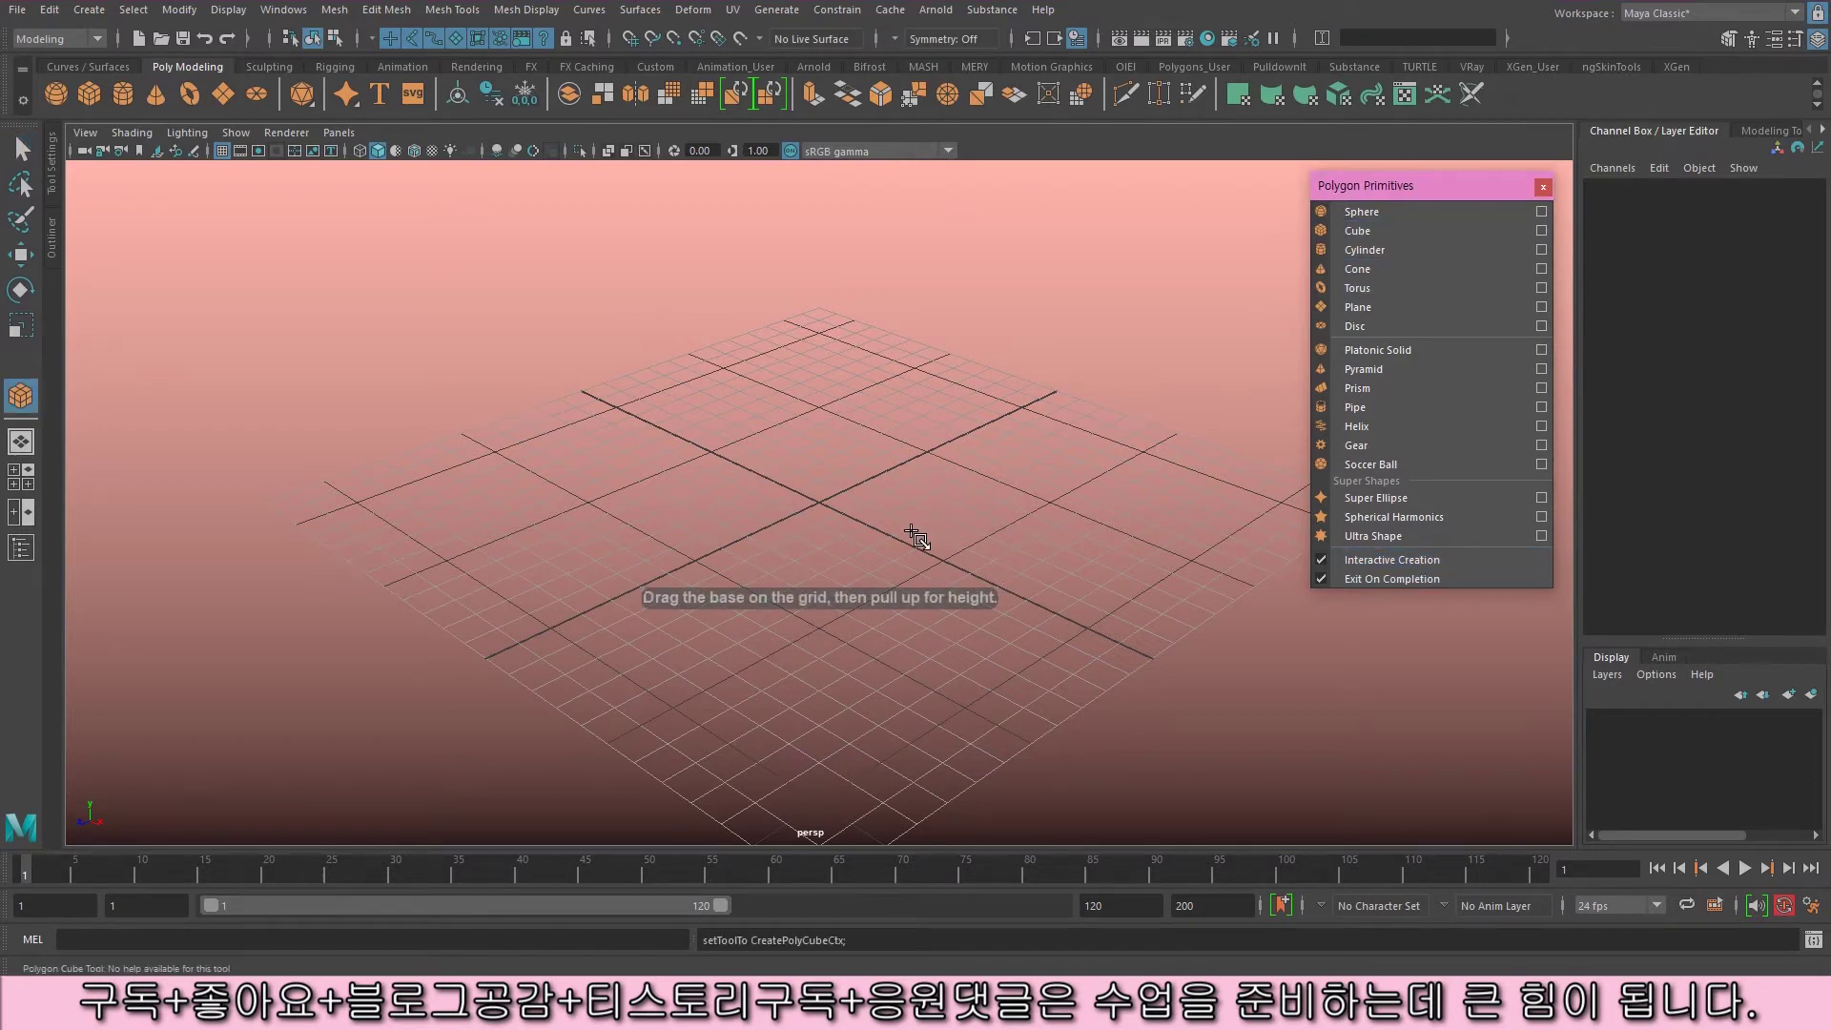
left_click_drag(833, 420, 820, 620)
left_click_drag(842, 494, 841, 266)
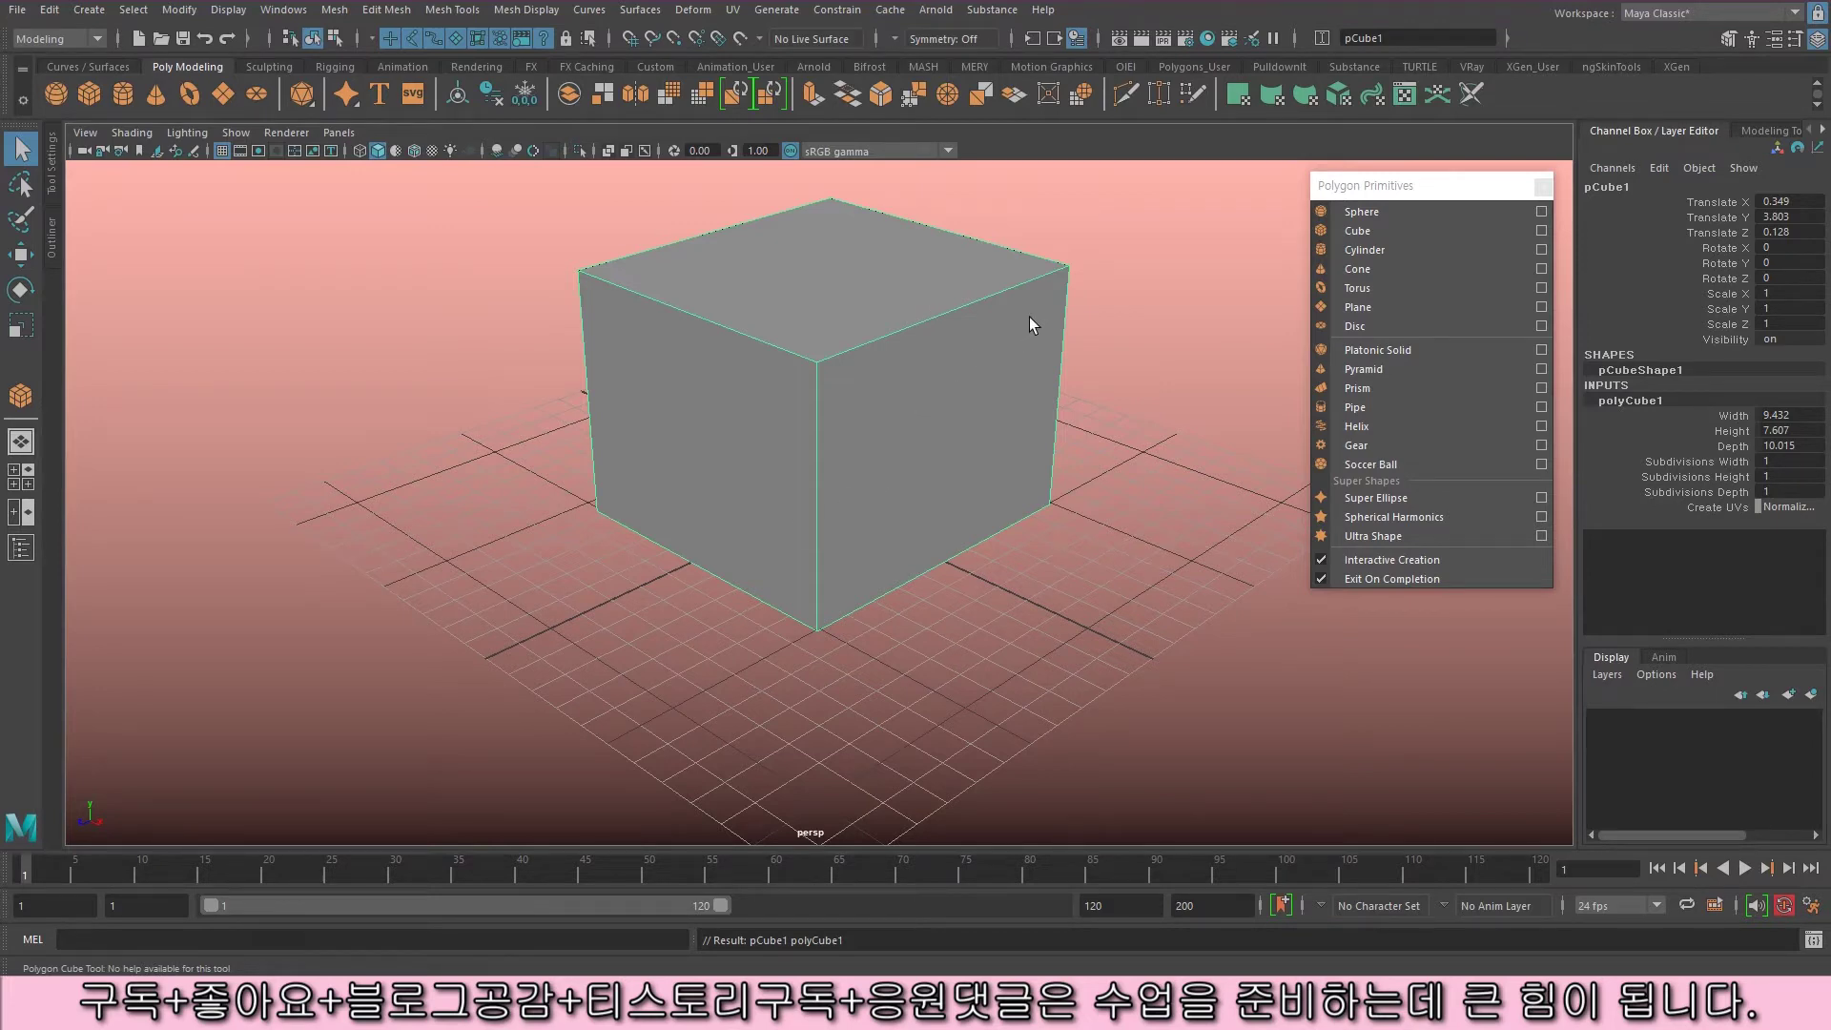
- Replace the drawn cube with a default polygon cube at the origin, created with Interactive Creation turned off
key("Delete")
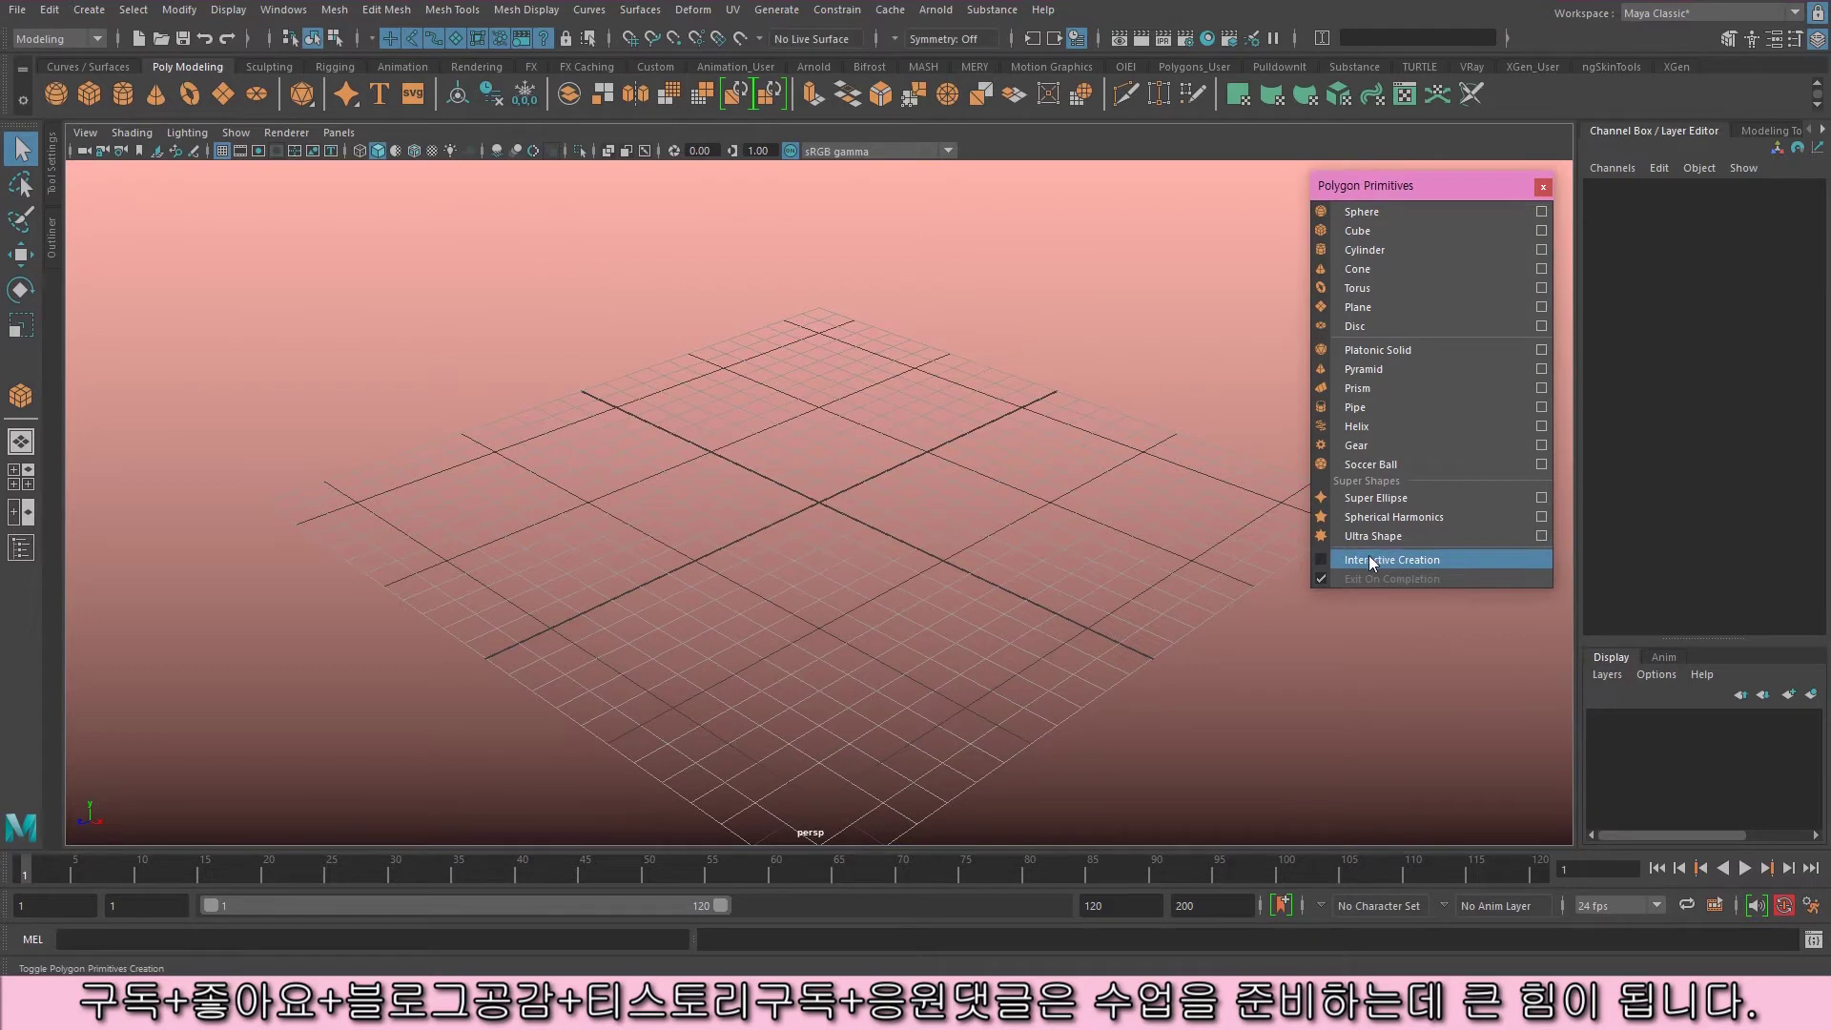
left_click(1429, 230)
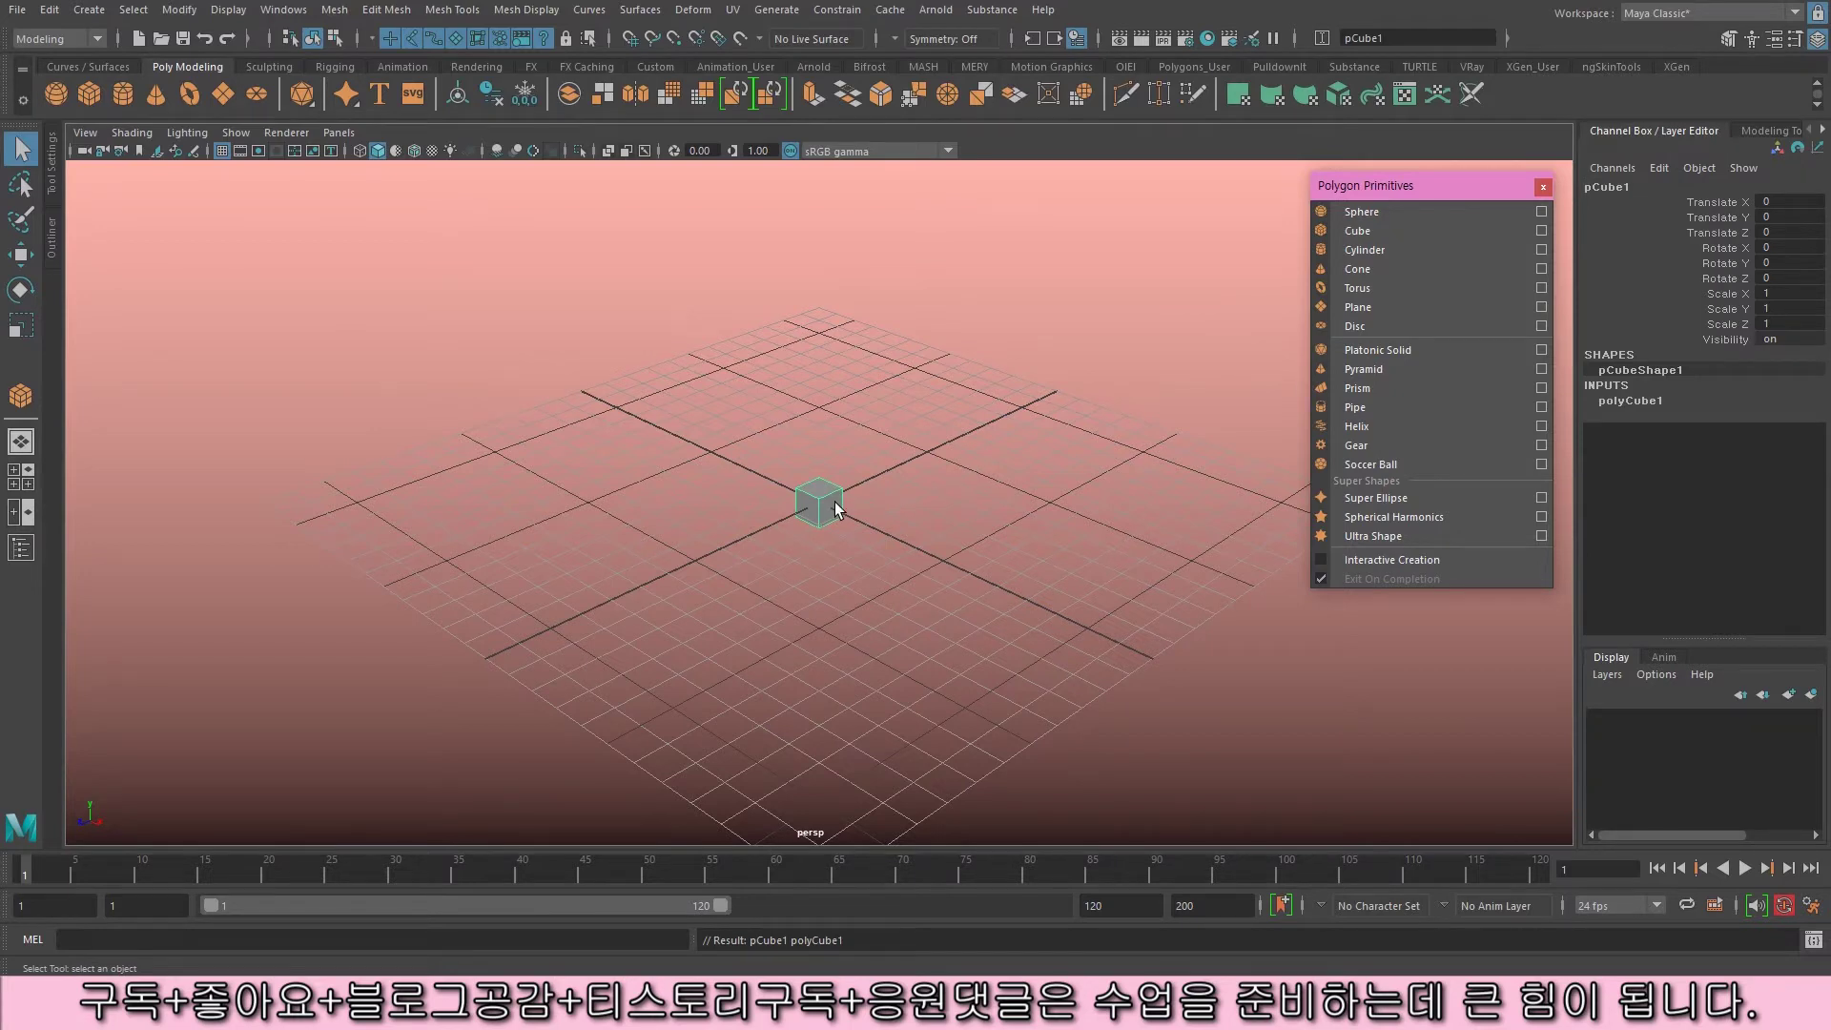
- Switch the cube between the Select, Move, Rotate and Scale tools to compare their manipulators
key("e")
key("w")
key("e")
key("w")
key("r")
key("e")
key("r")
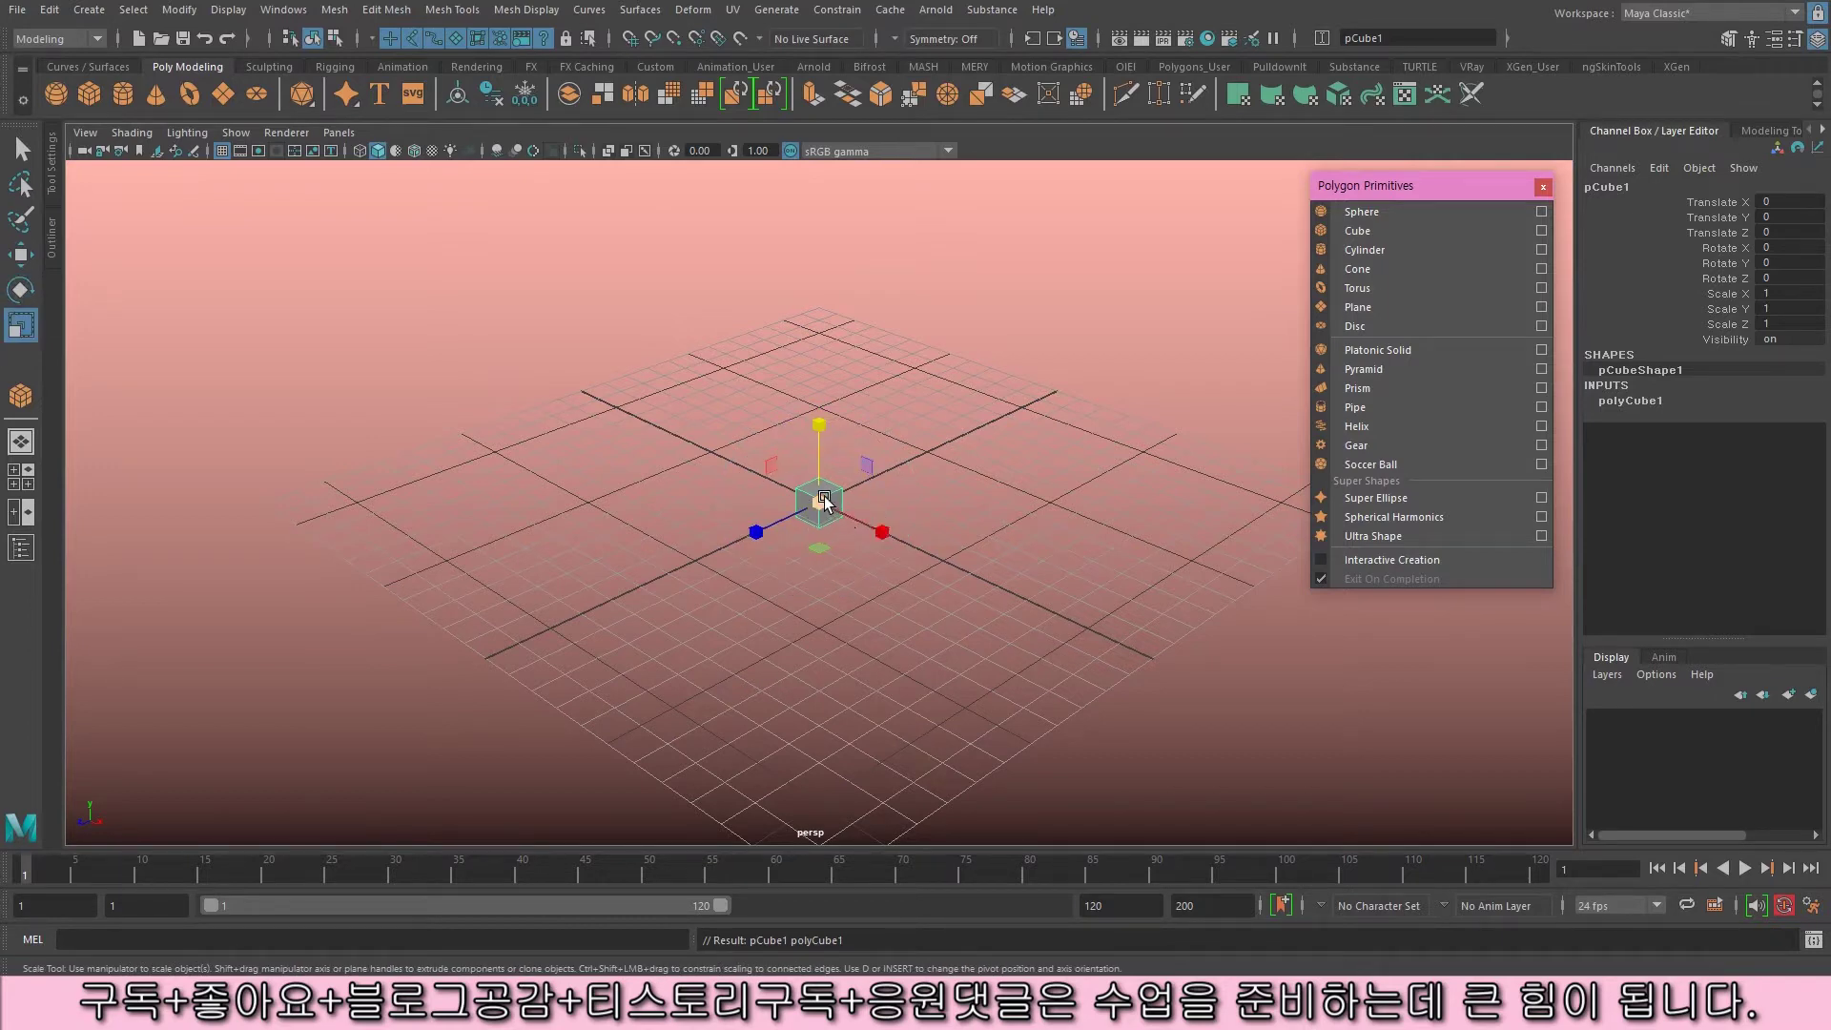
key("w")
key("e")
key("r")
key("q")
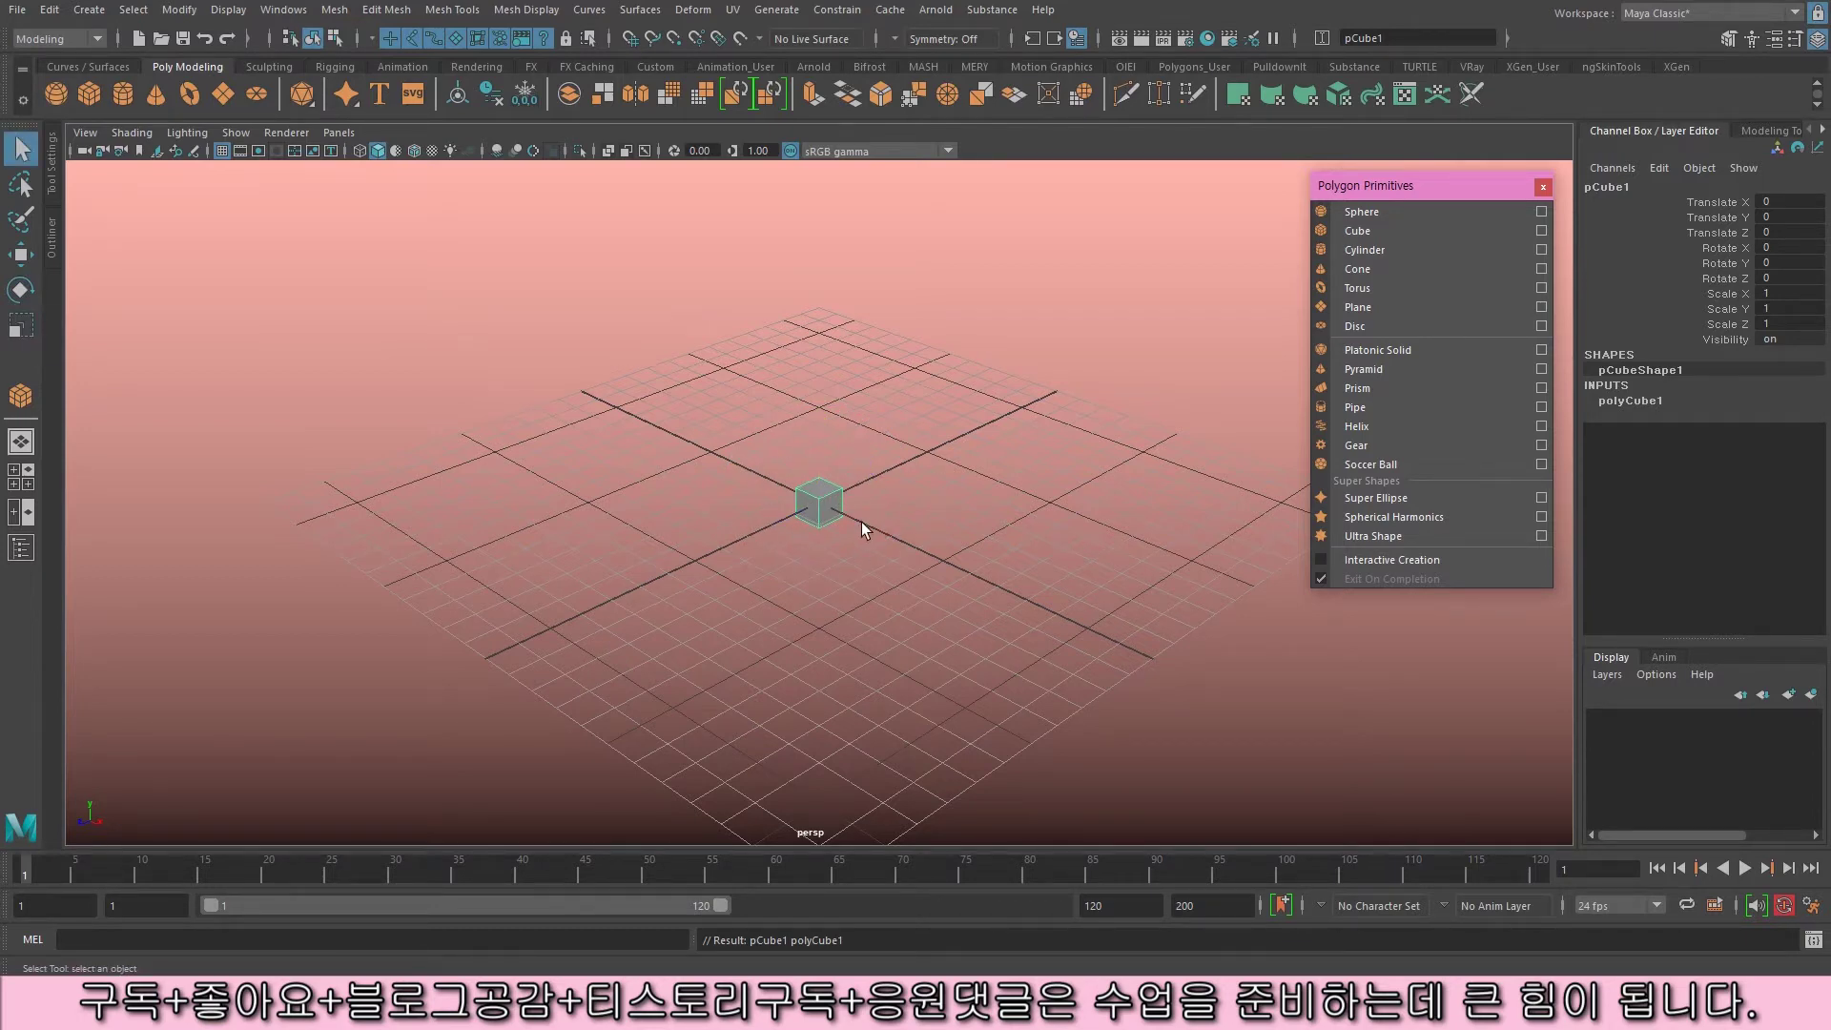
key("w")
key("e")
key("r")
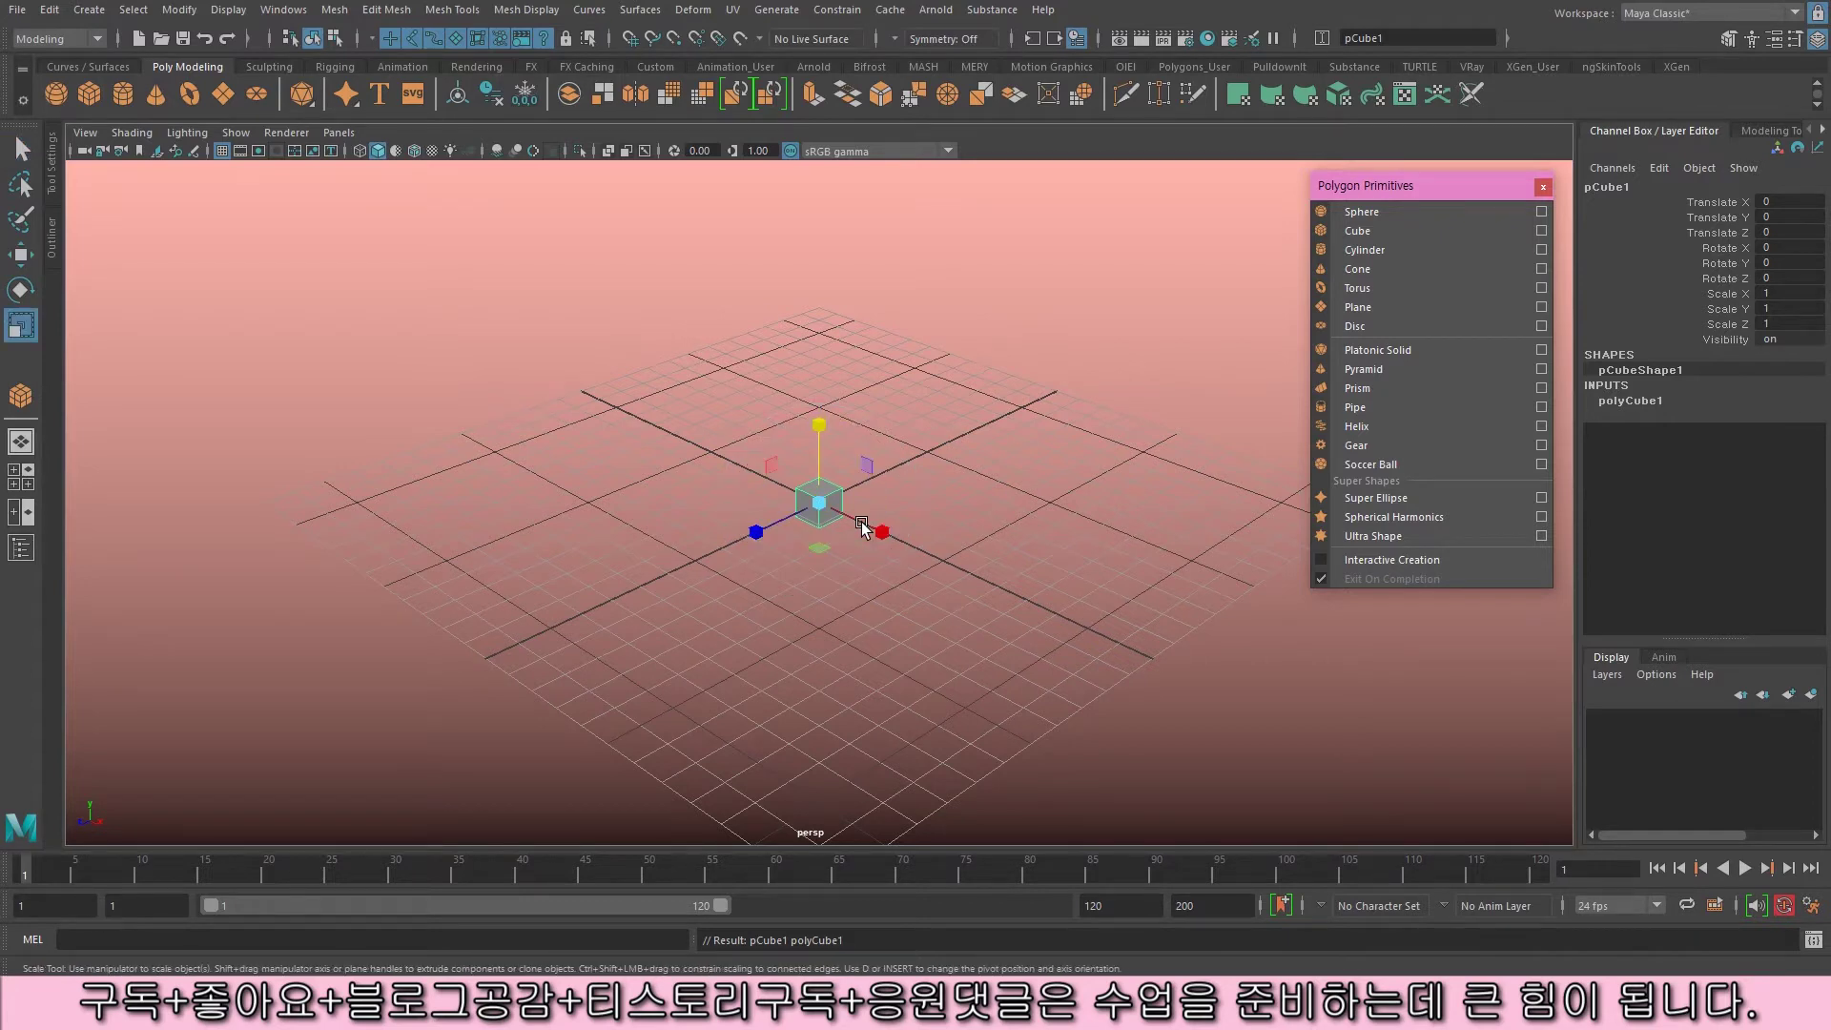
key("w")
key("r")
- Move the cube freely and along its axes and planes to about X 3.6, Y 3.2, Z 5.7
key("w")
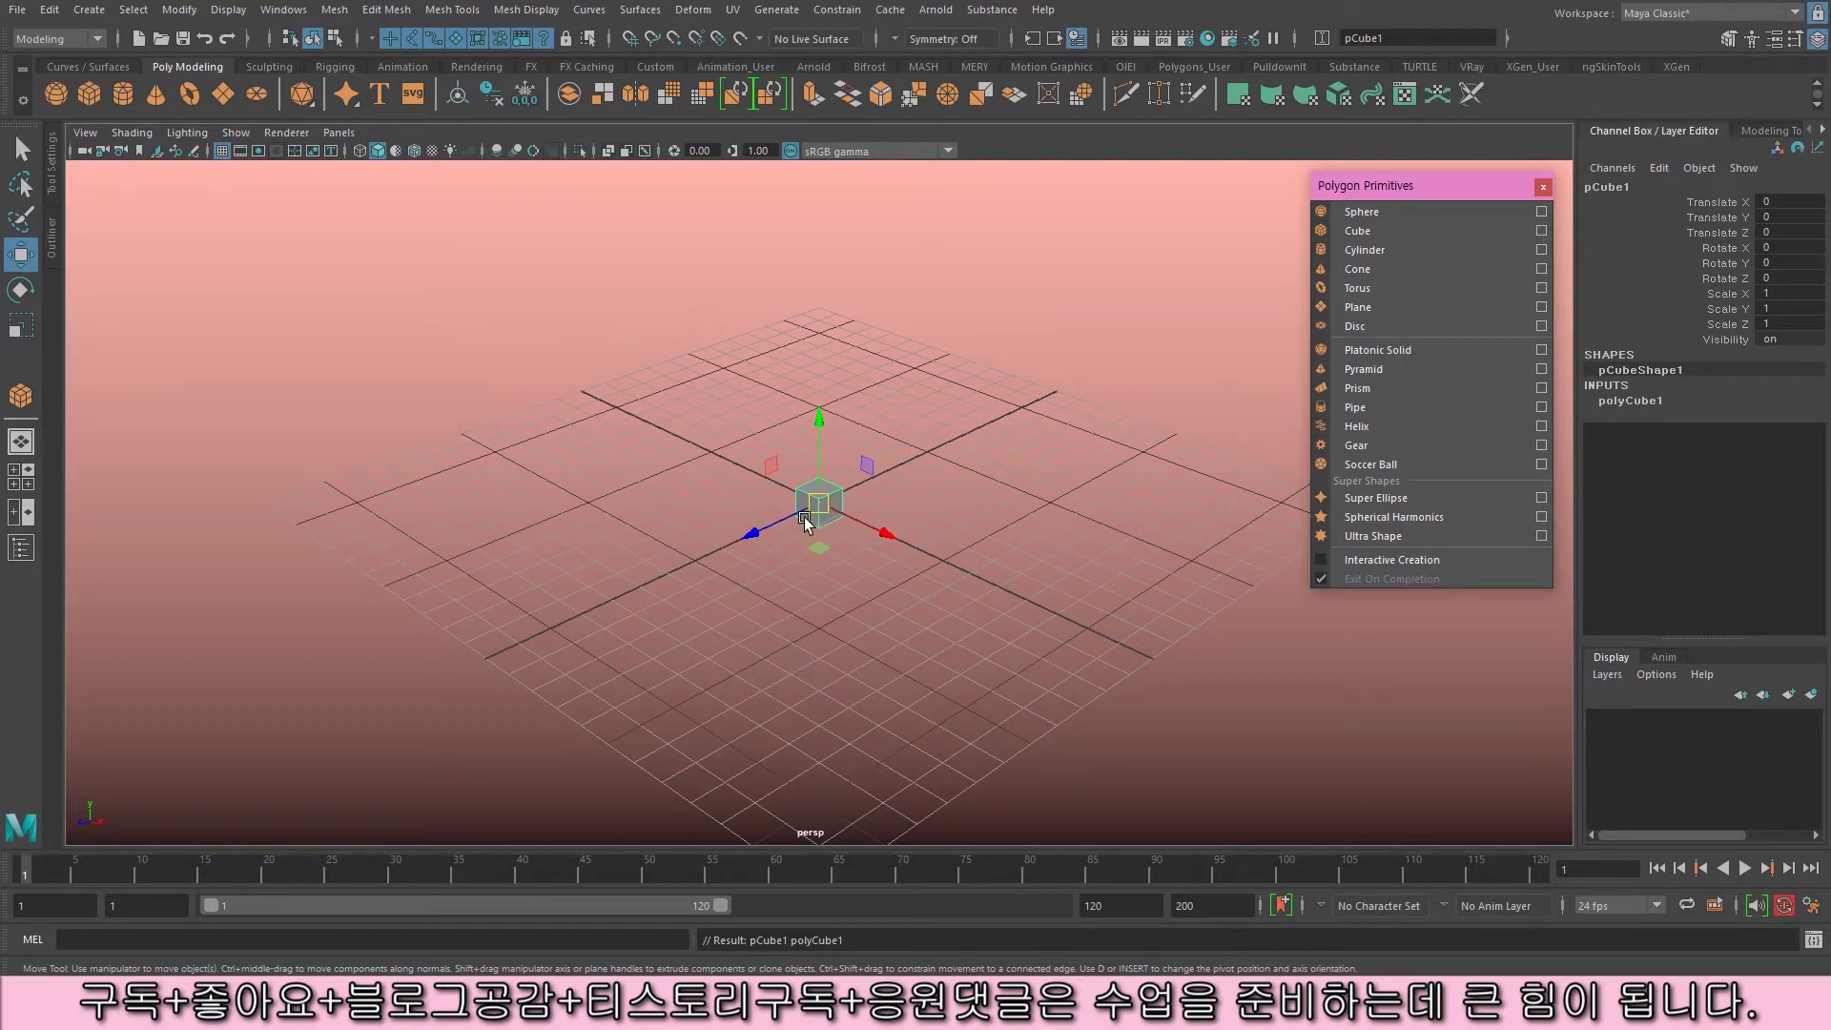
left_click_drag(817, 506, 895, 480)
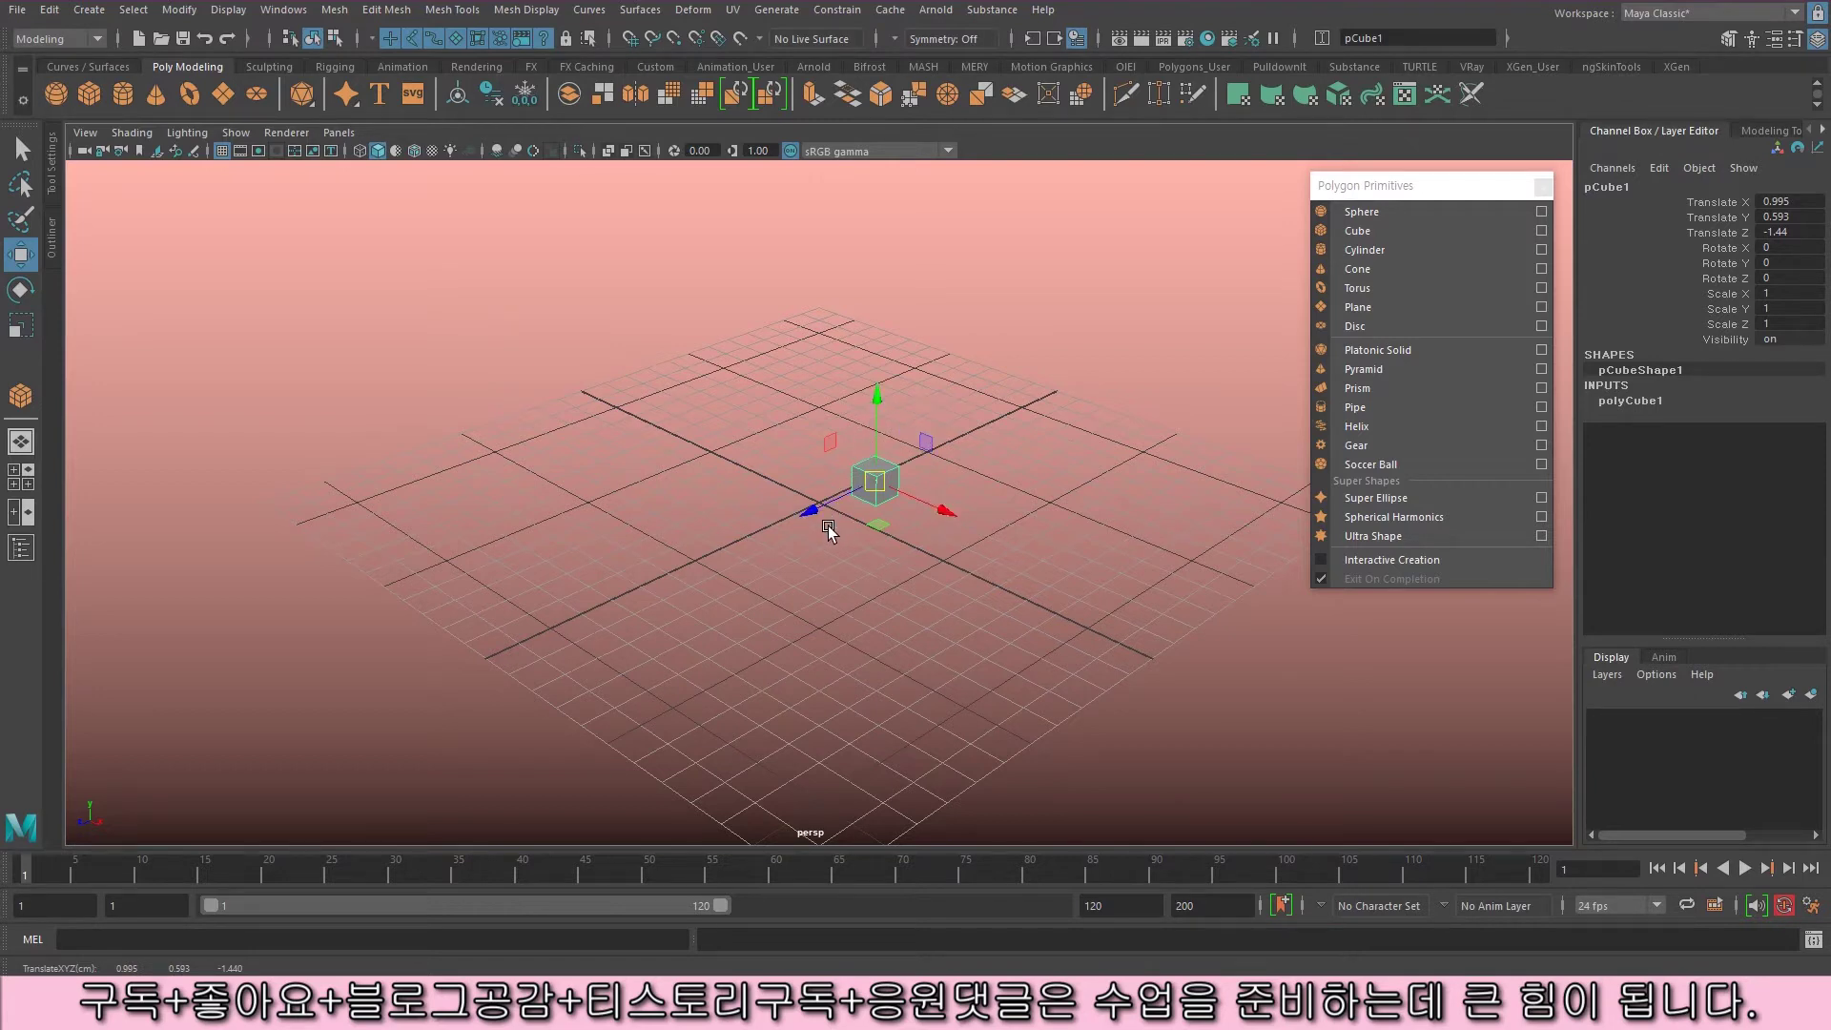
left_click_drag(807, 512, 756, 425)
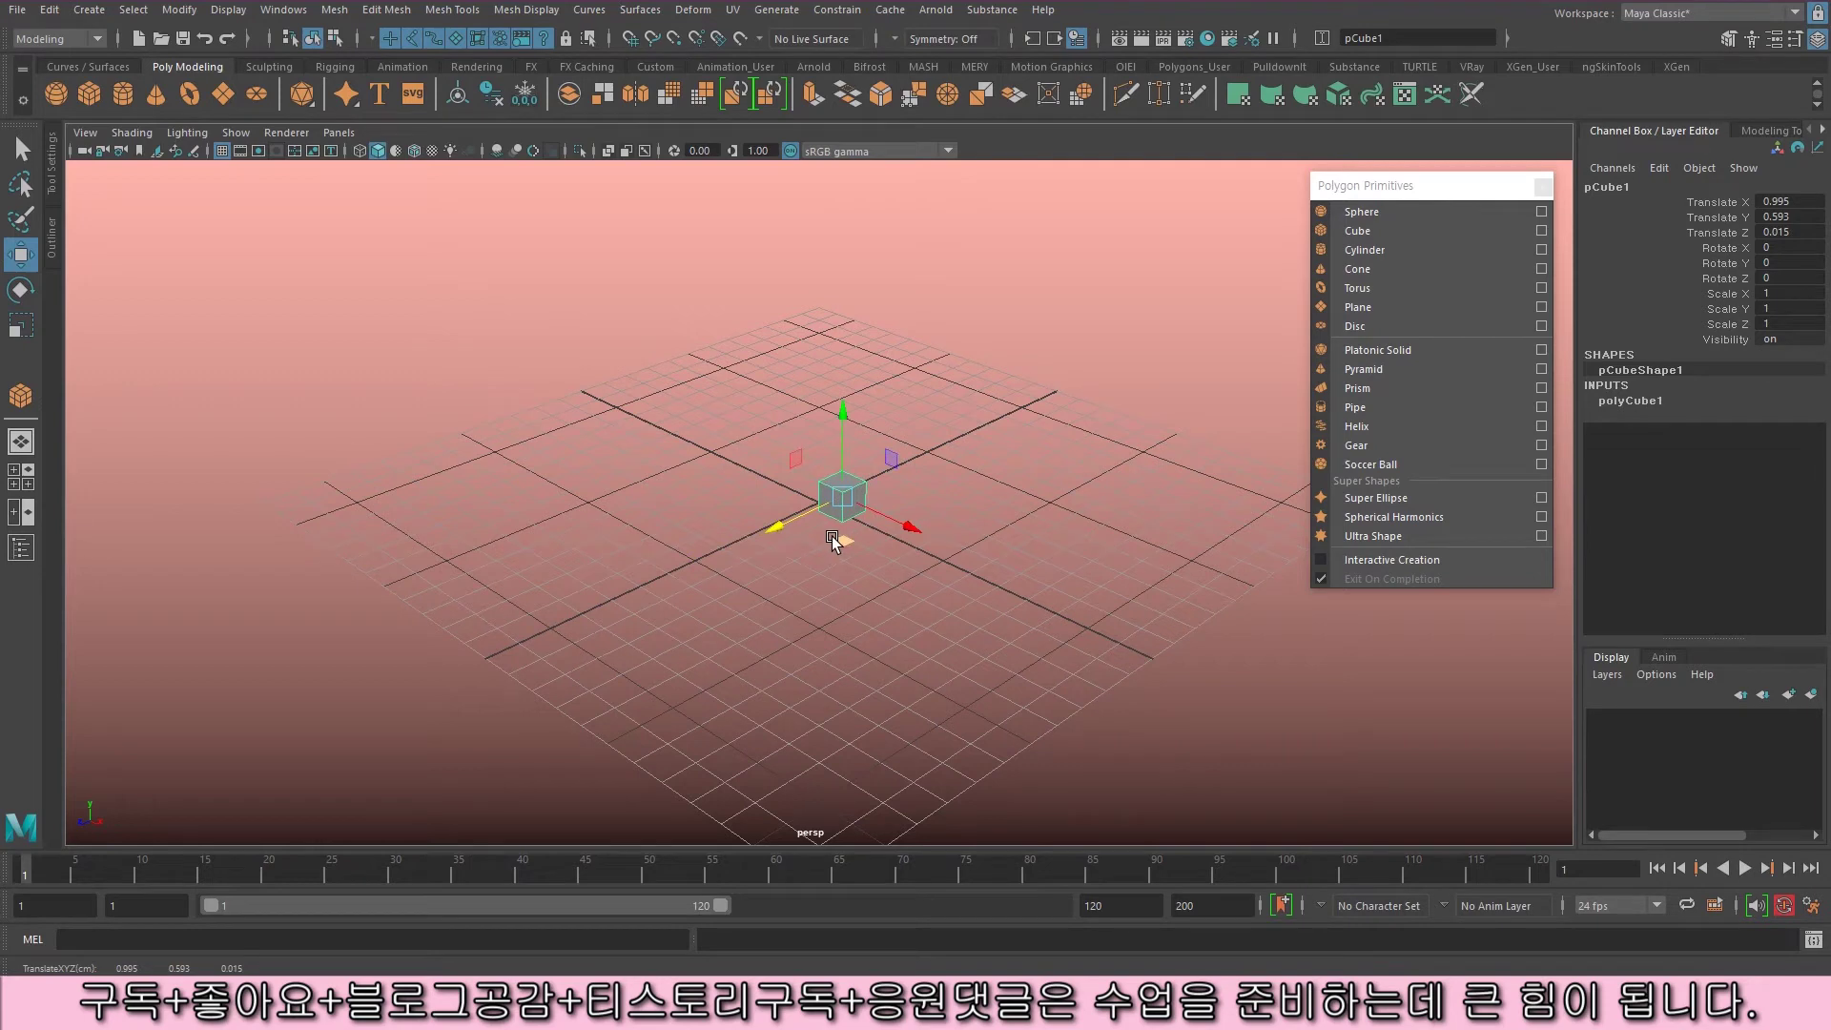
left_click_drag(833, 537, 806, 505)
left_click_drag(888, 432, 747, 479)
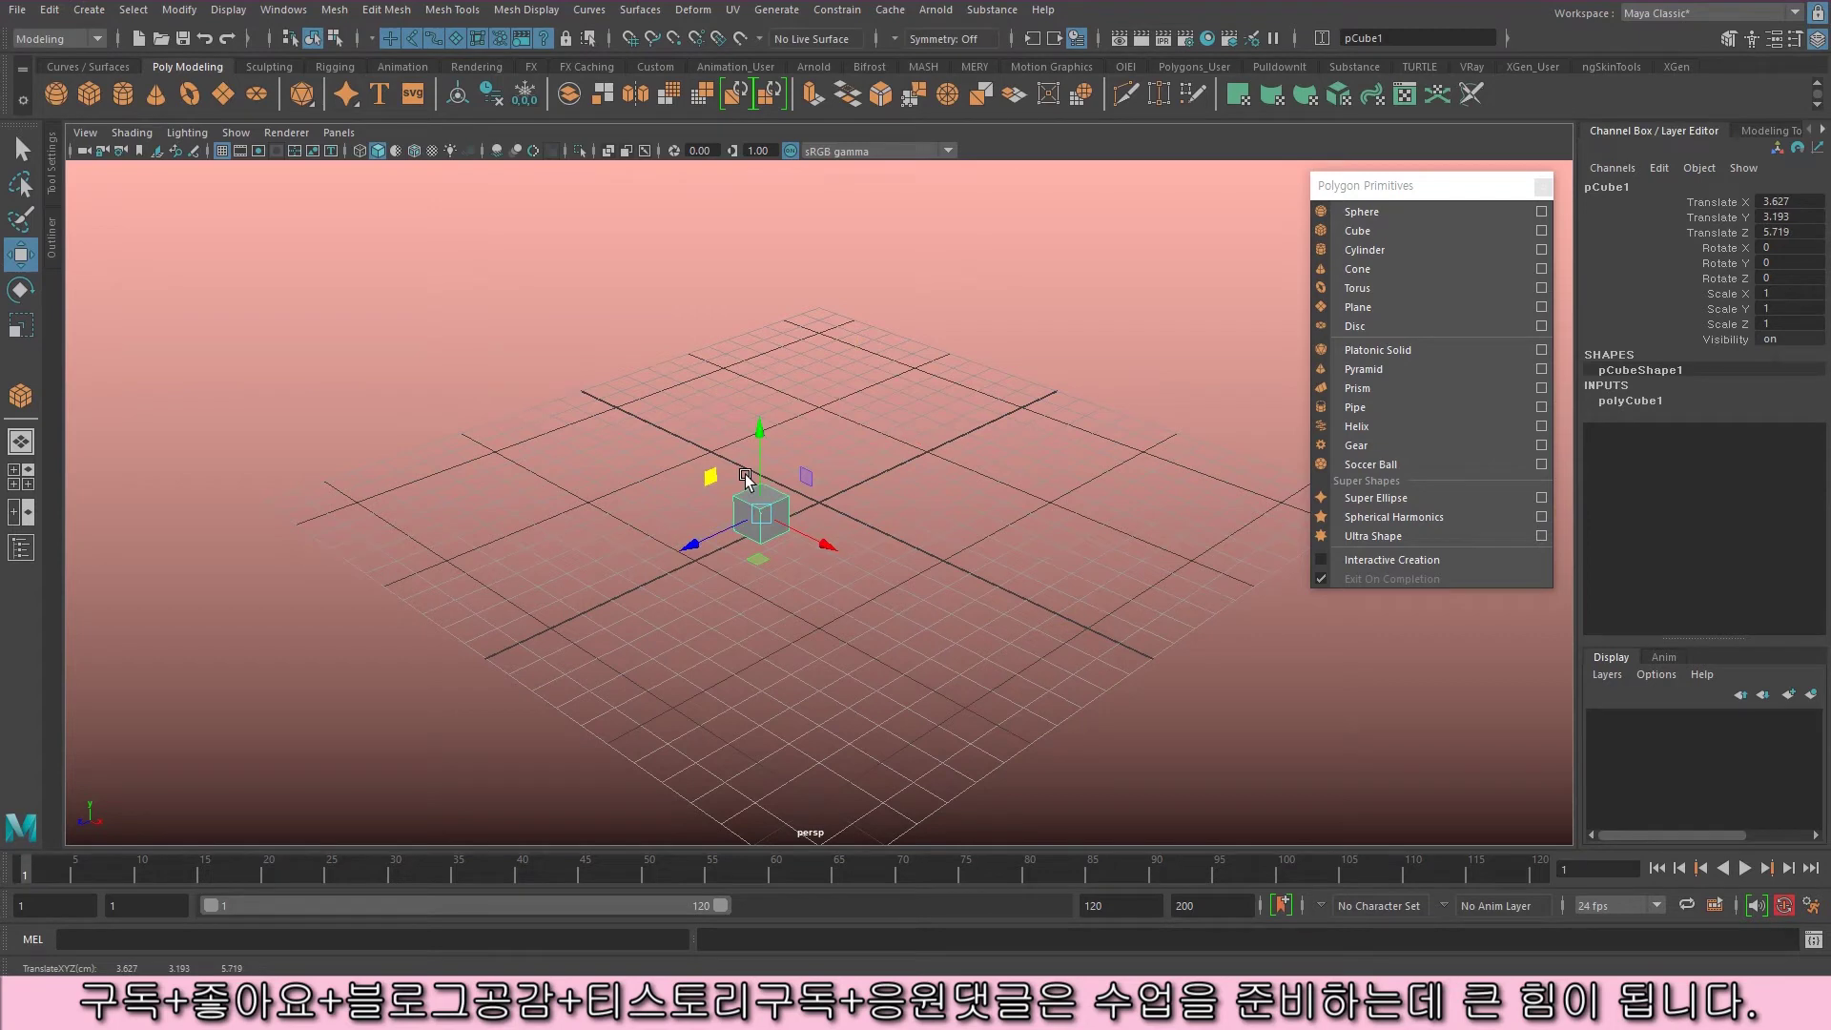
- Scale the cube into a long flat slab of about X 8.8, Y 0.68, Z 22.9
key("r")
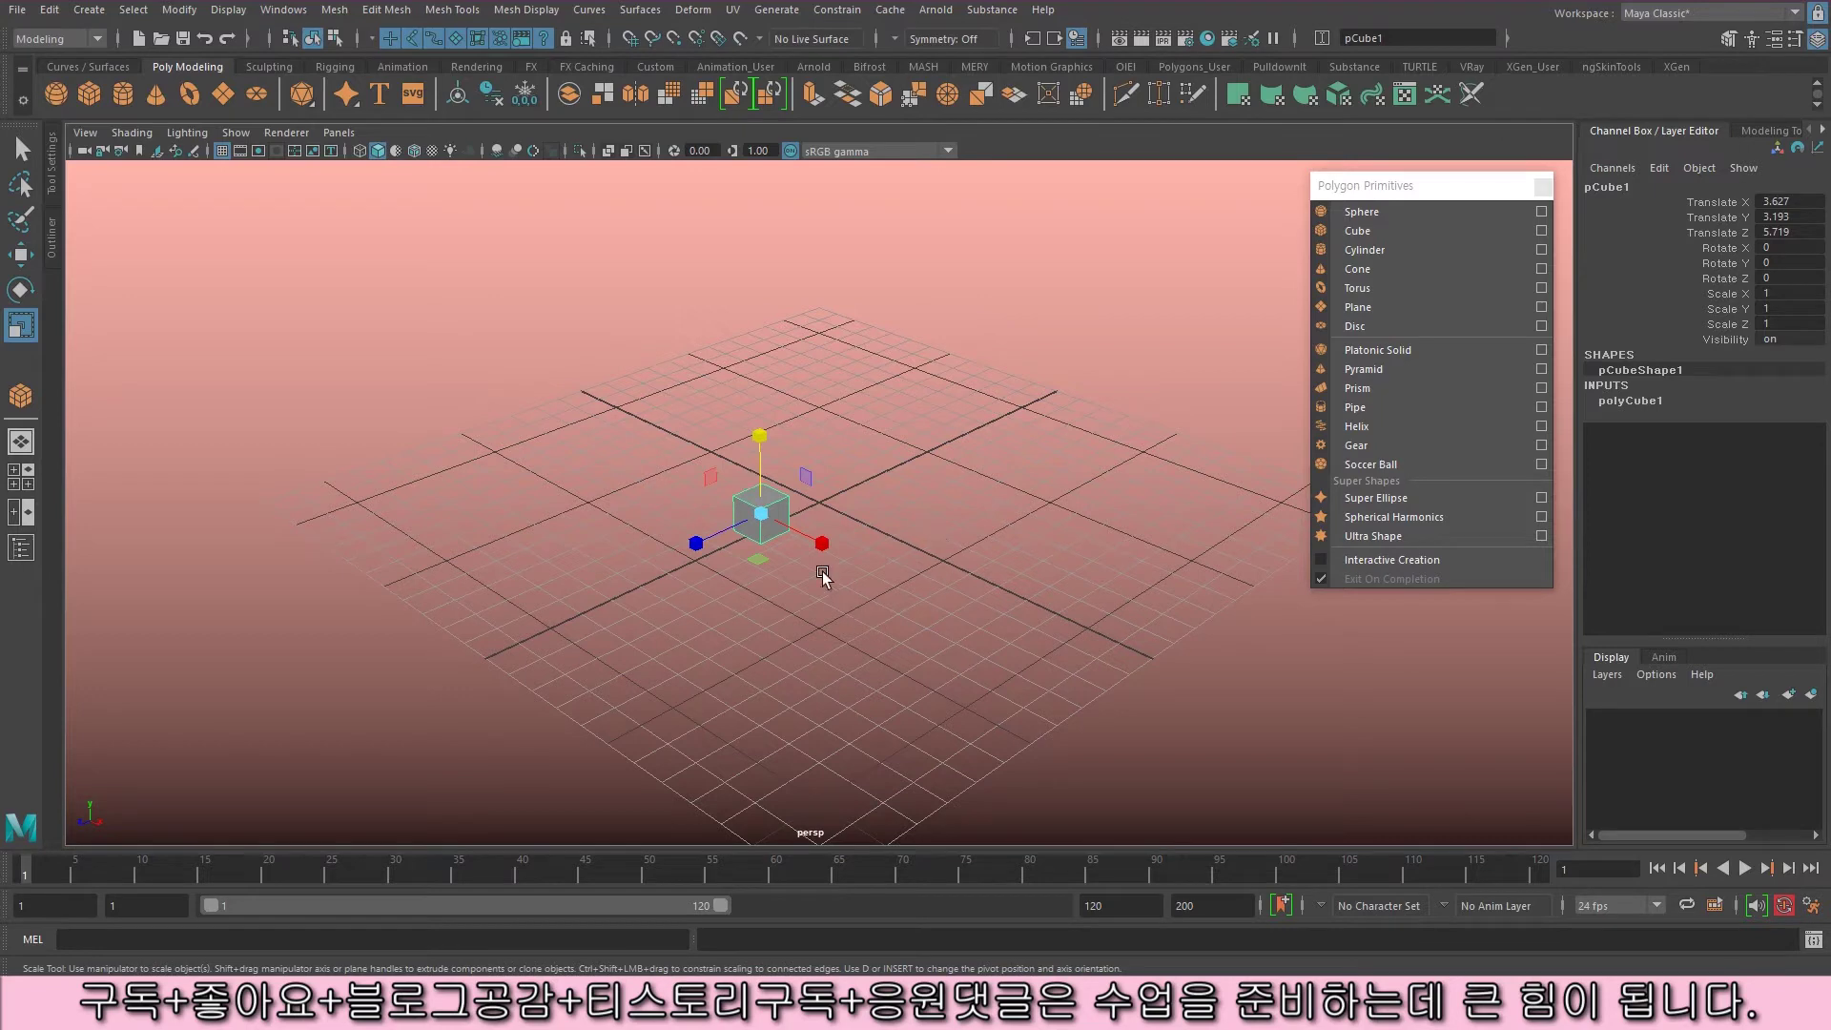
left_click_drag(762, 514, 939, 577)
left_click_drag(696, 544, 772, 536)
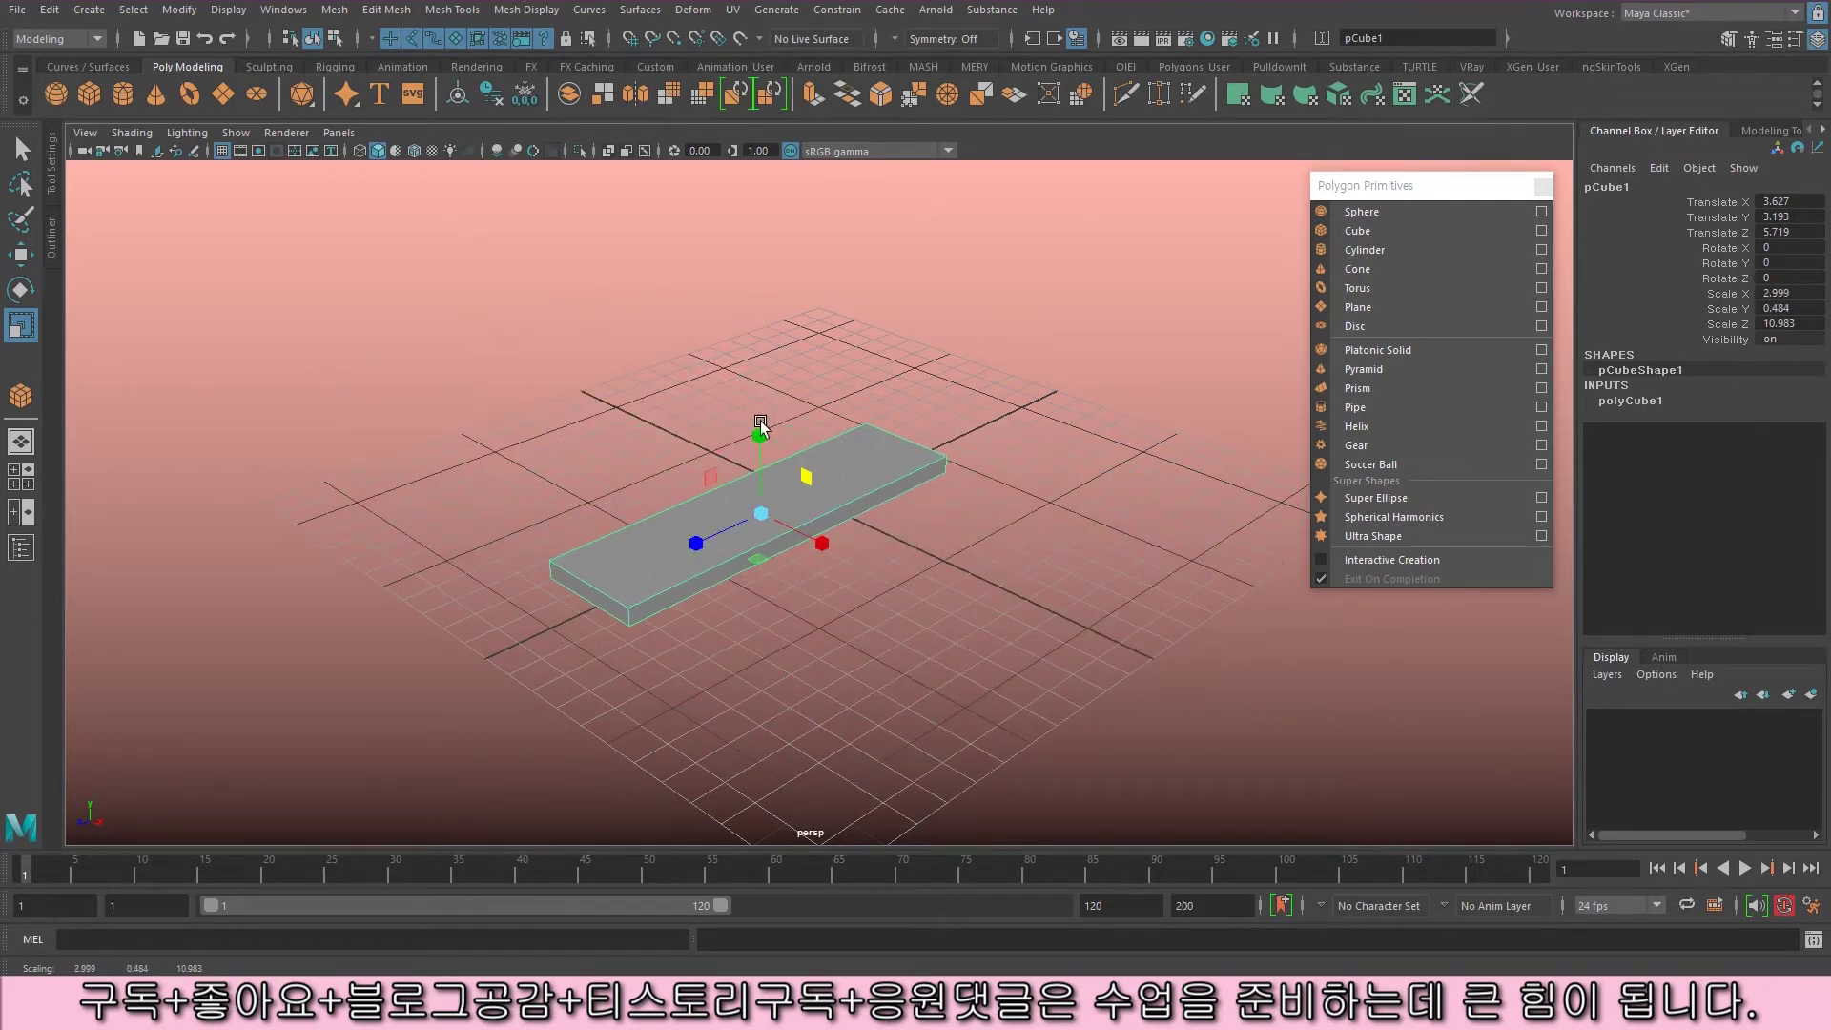
left_click_drag(803, 477, 826, 507)
left_click_drag(756, 560, 700, 590)
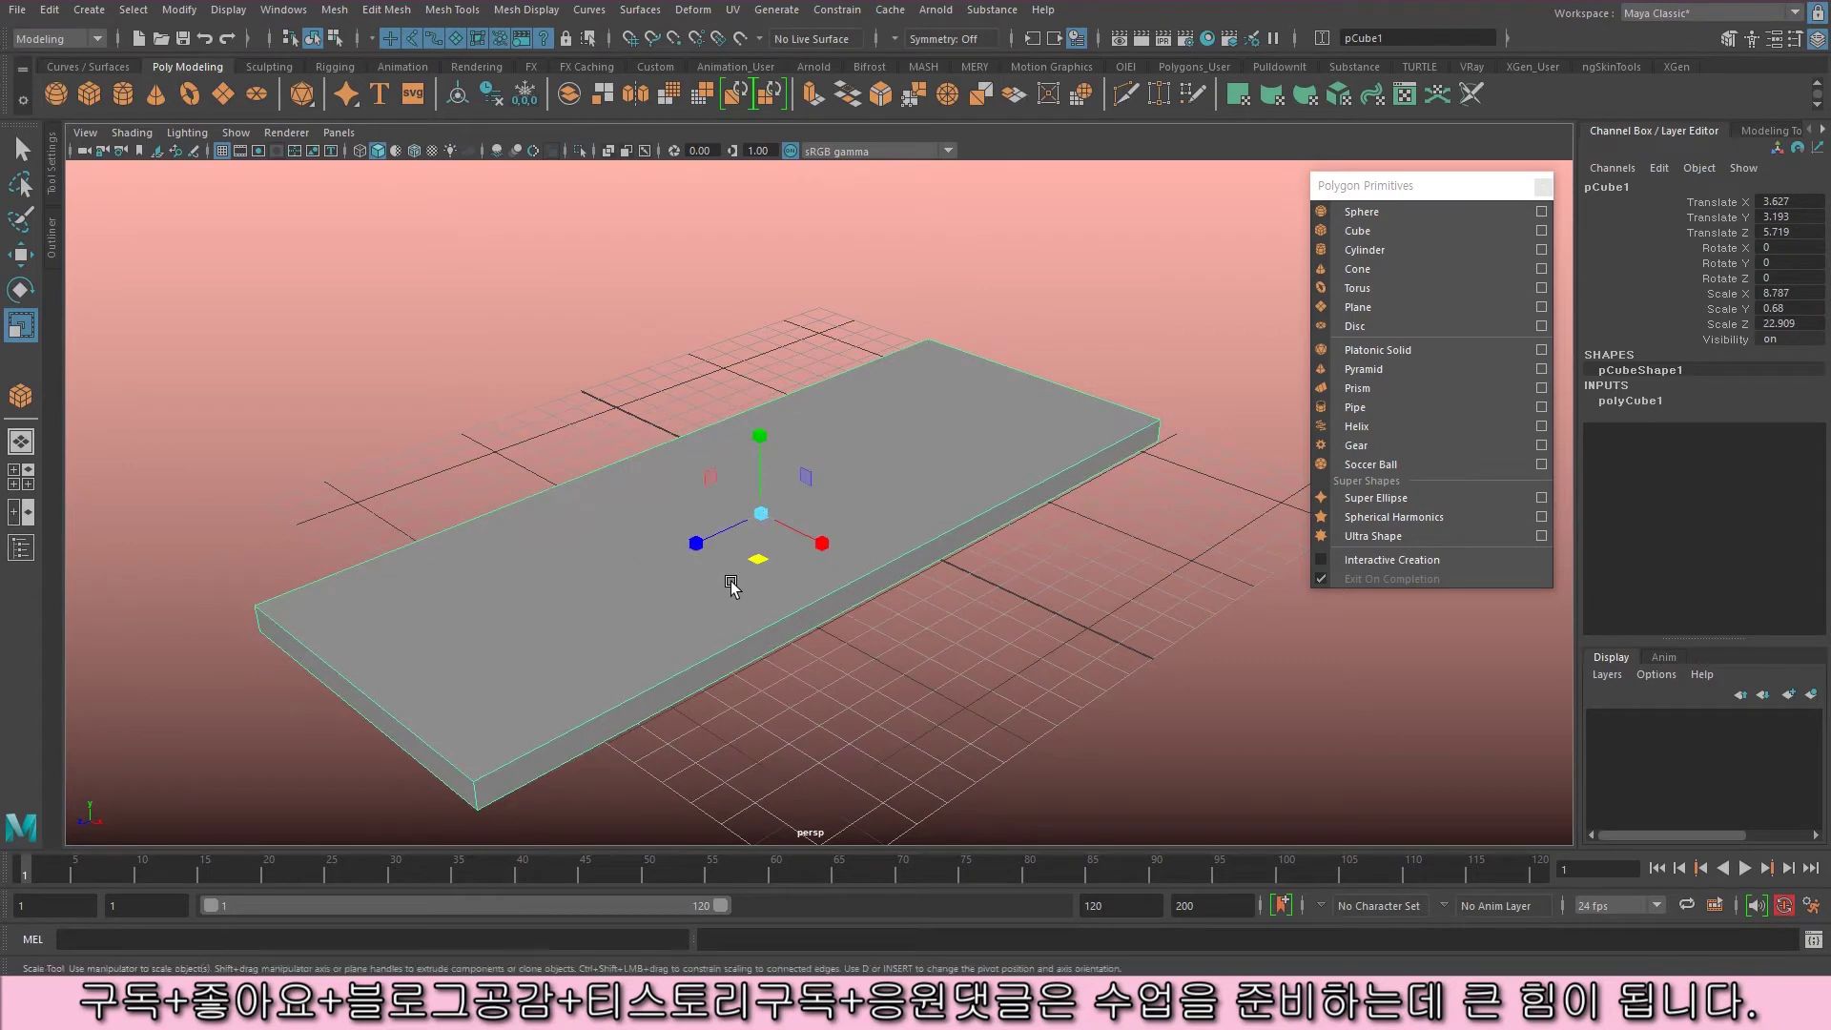
- Rotate the slab freely in several directions and reset its Rotate X, Y and Z values to 0
key("e")
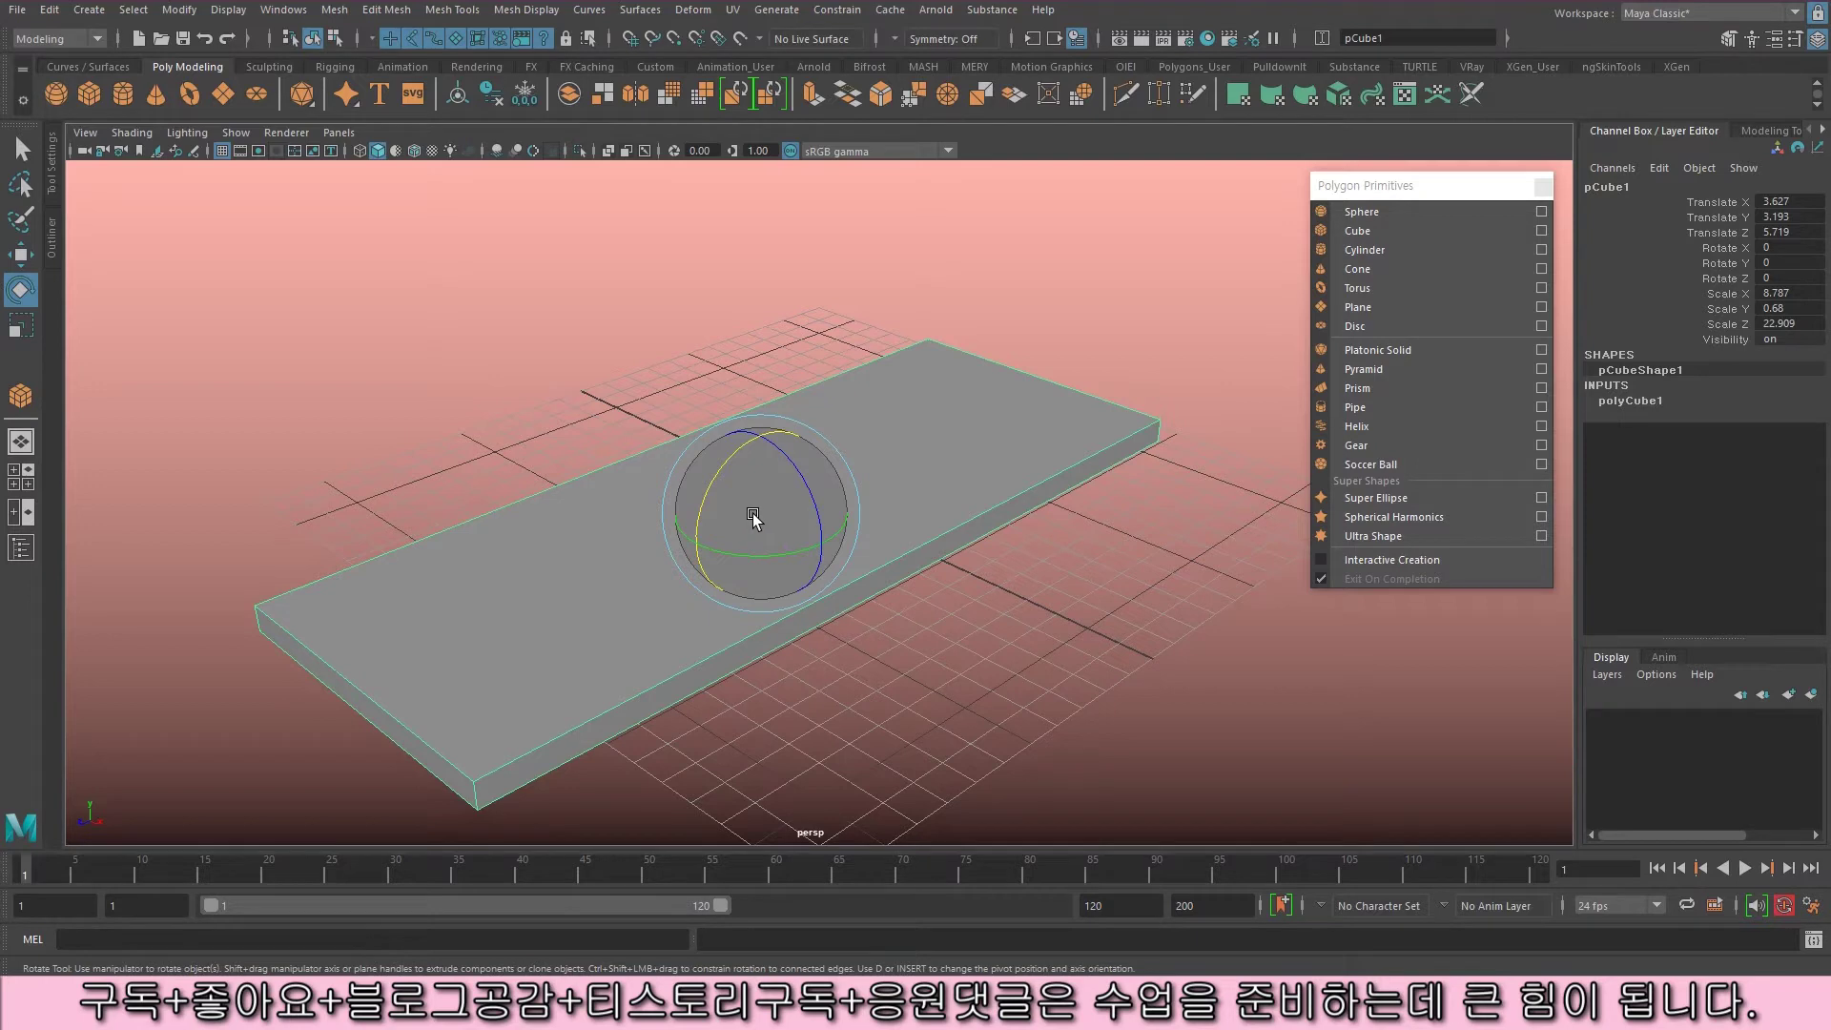
left_click_drag(752, 521, 1016, 492)
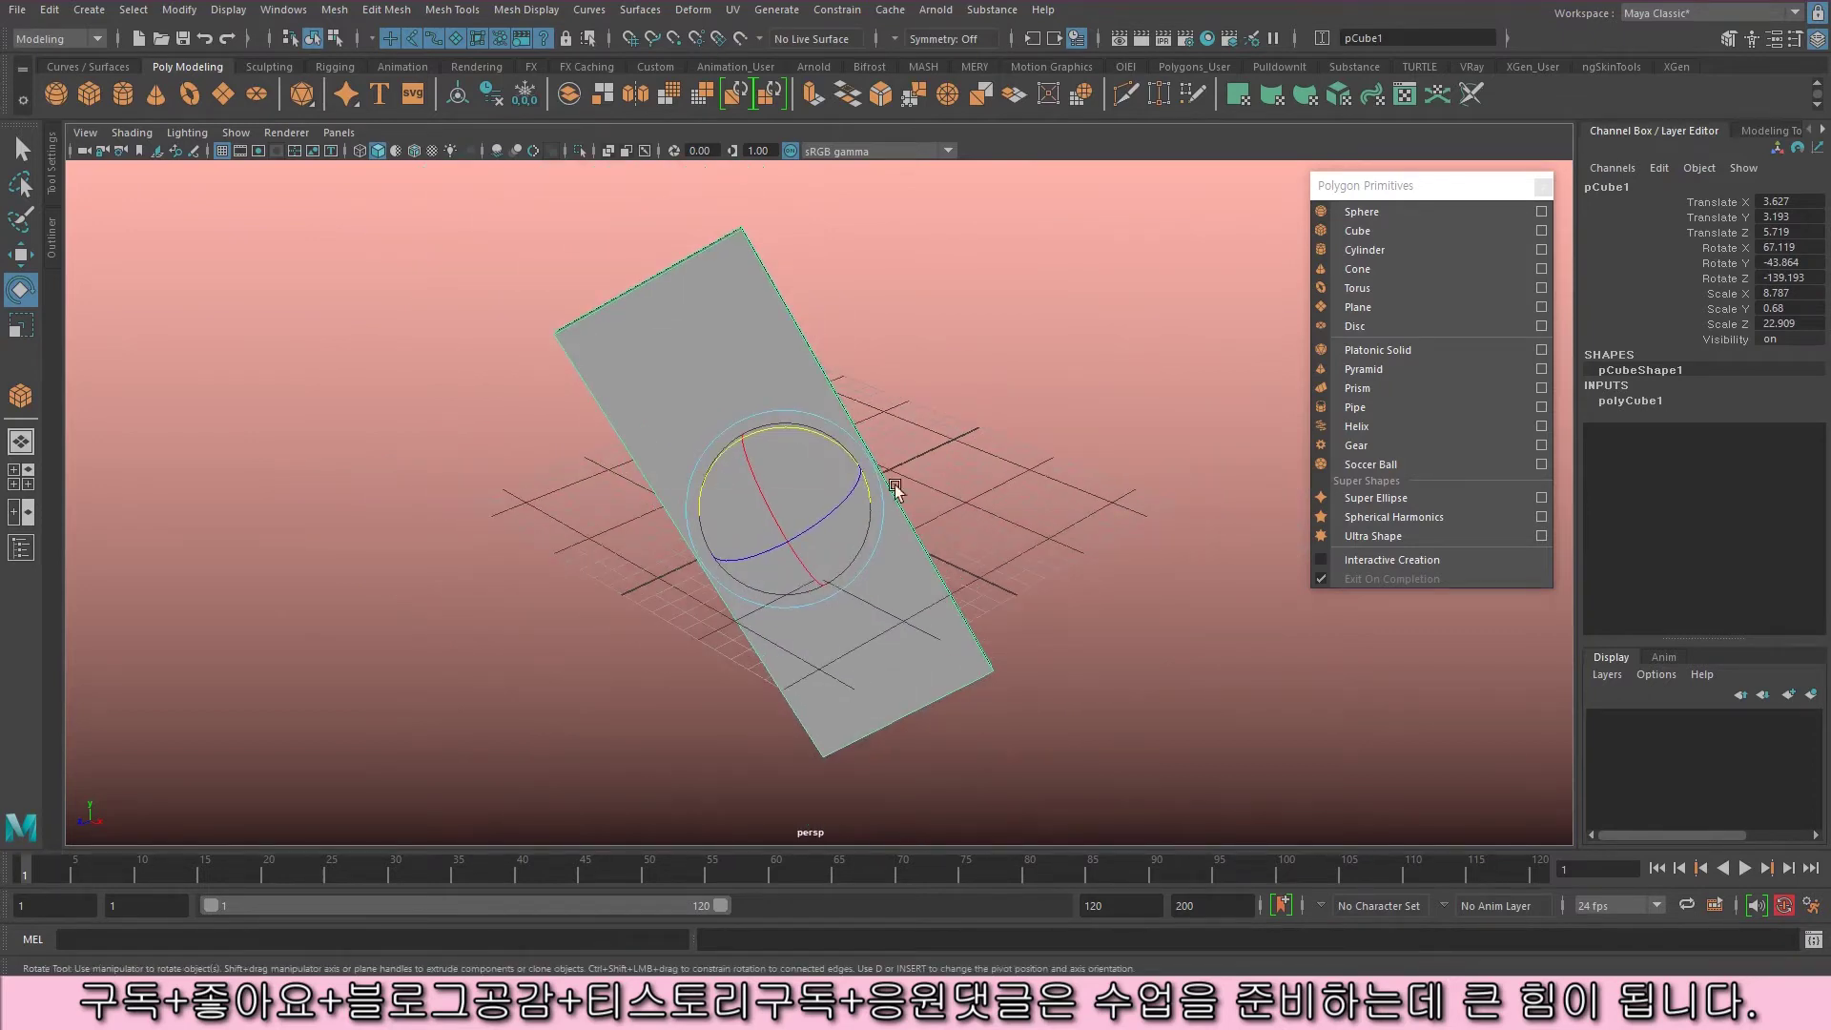
left_click_drag(794, 410, 747, 694)
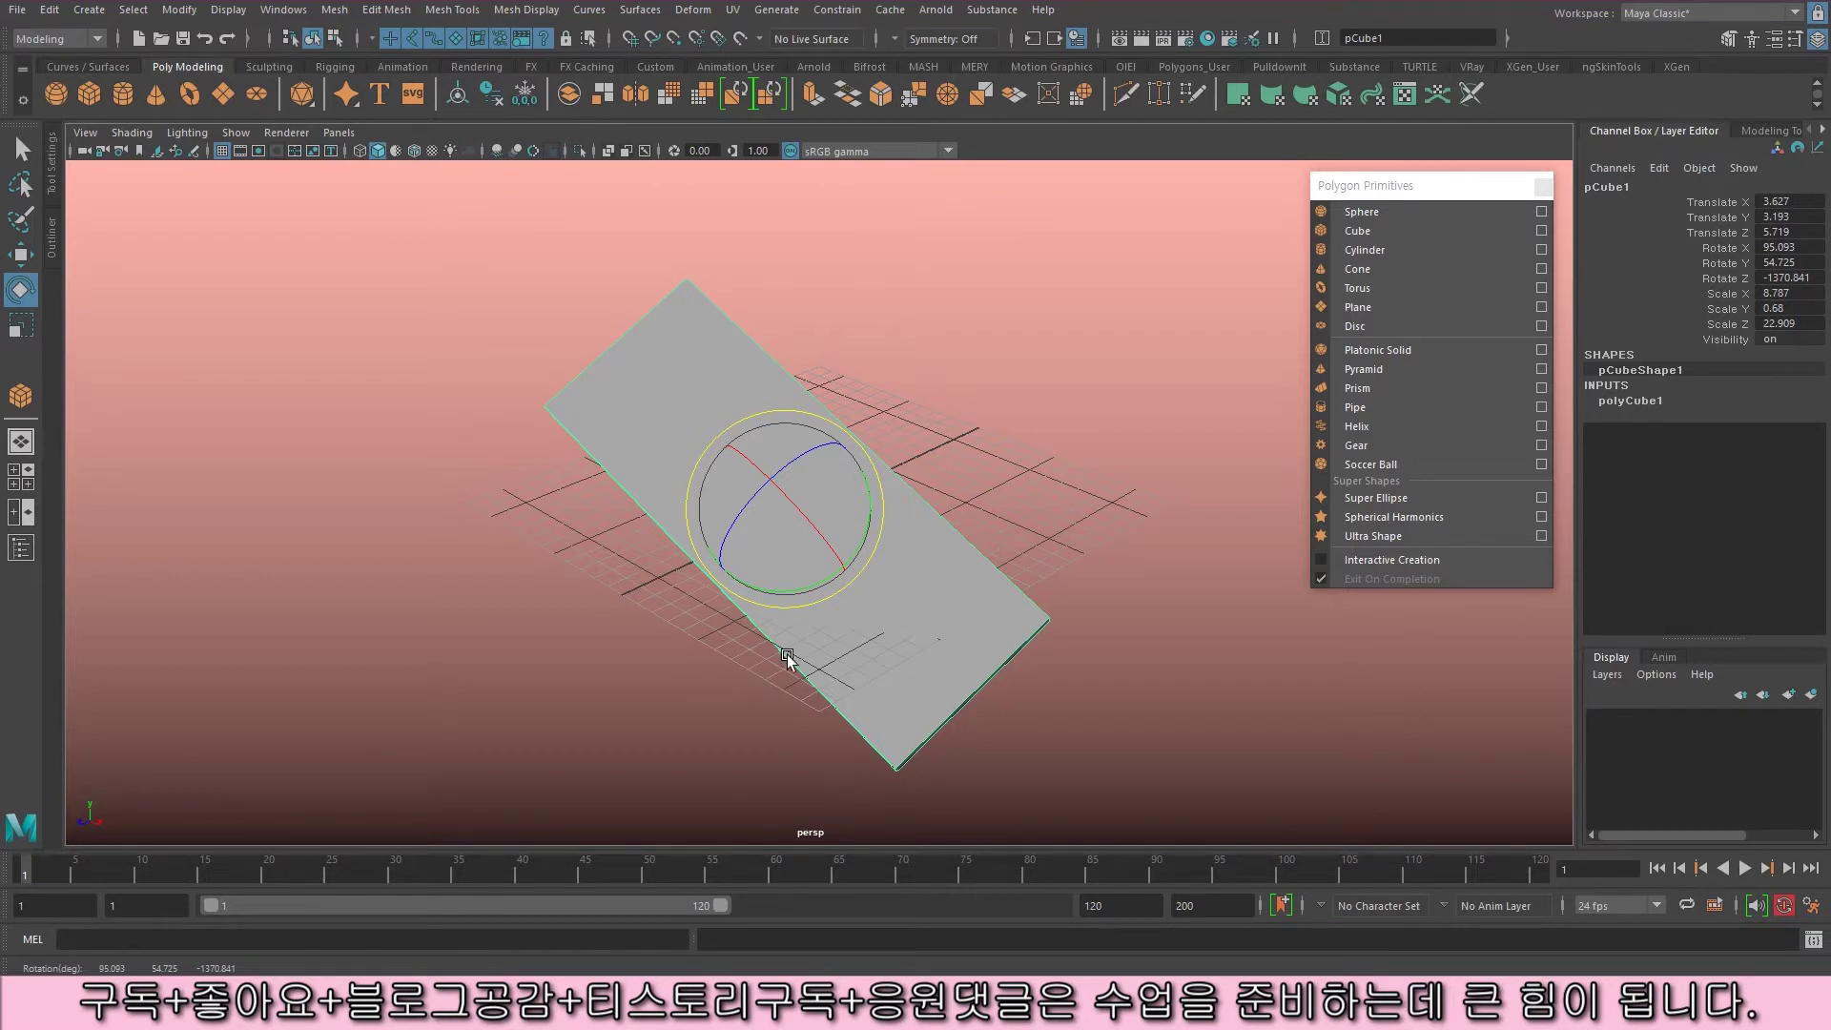
left_click_drag(1781, 247, 1785, 275)
key("Return")
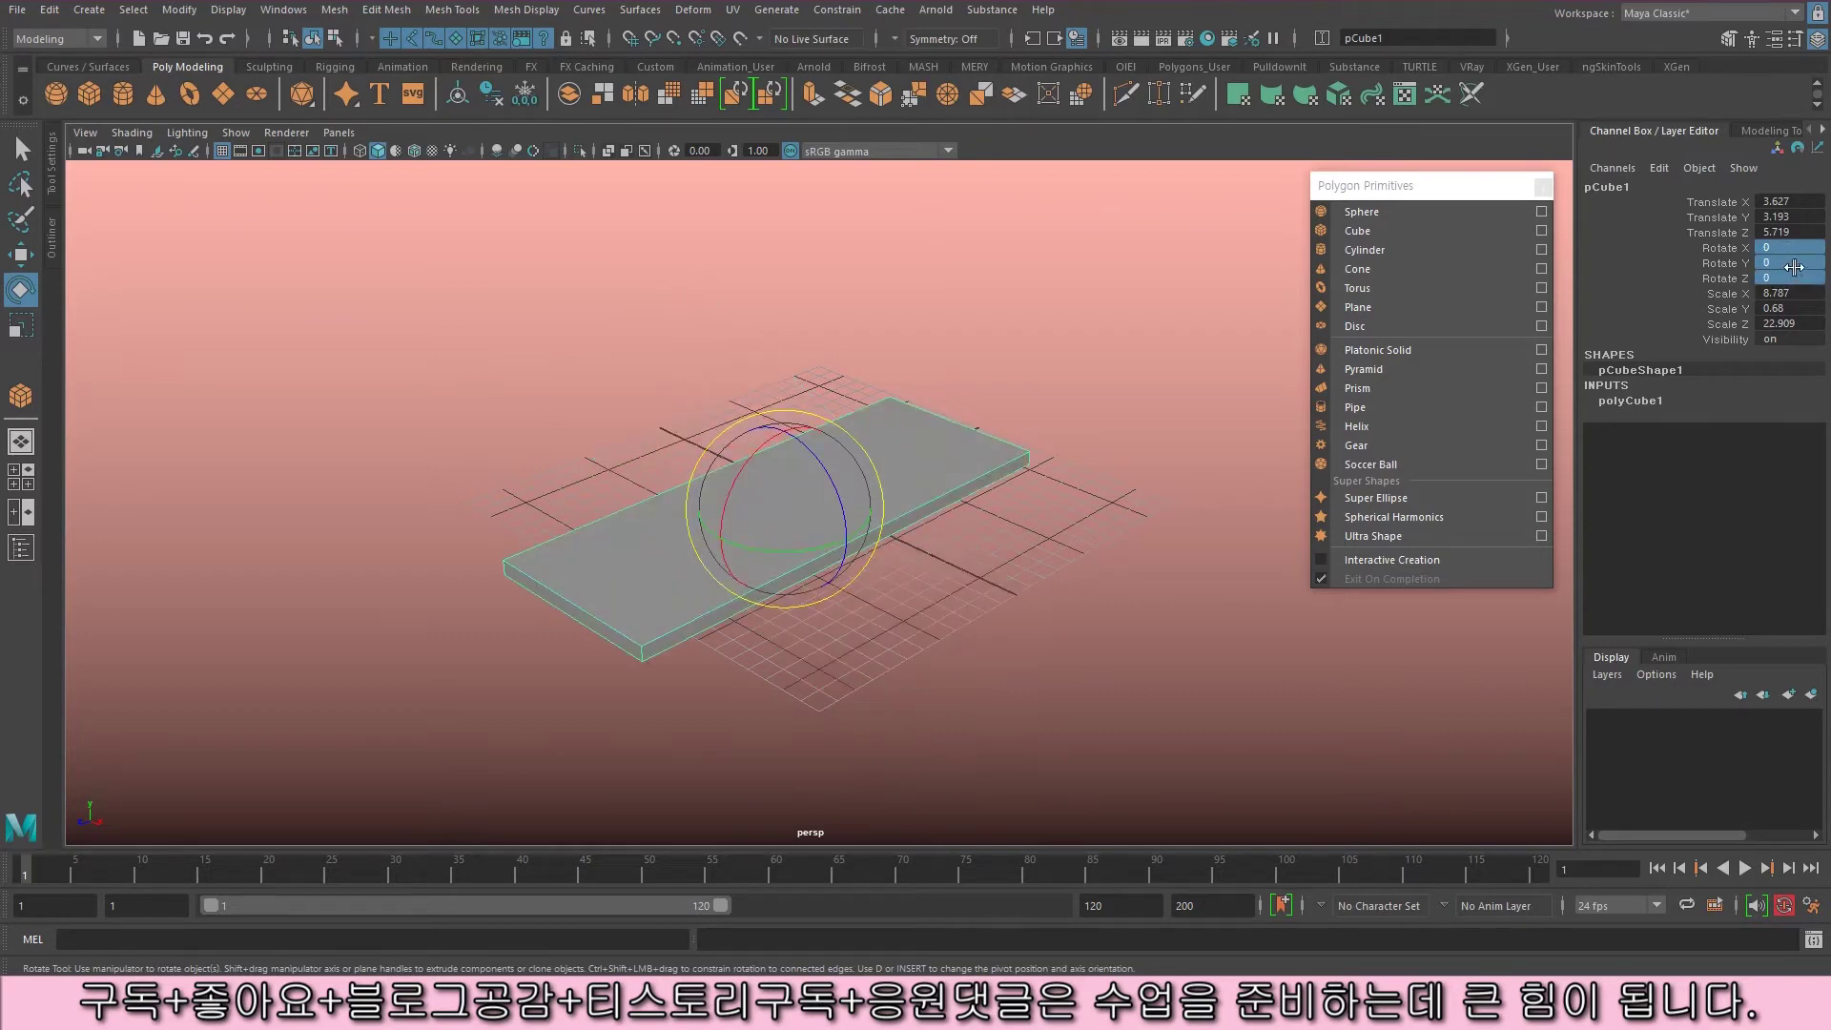
- Tilt the slab freely once more and enter 0 for all three rotation values together
left_click(1797, 276)
left_click_drag(949, 522, 745, 486)
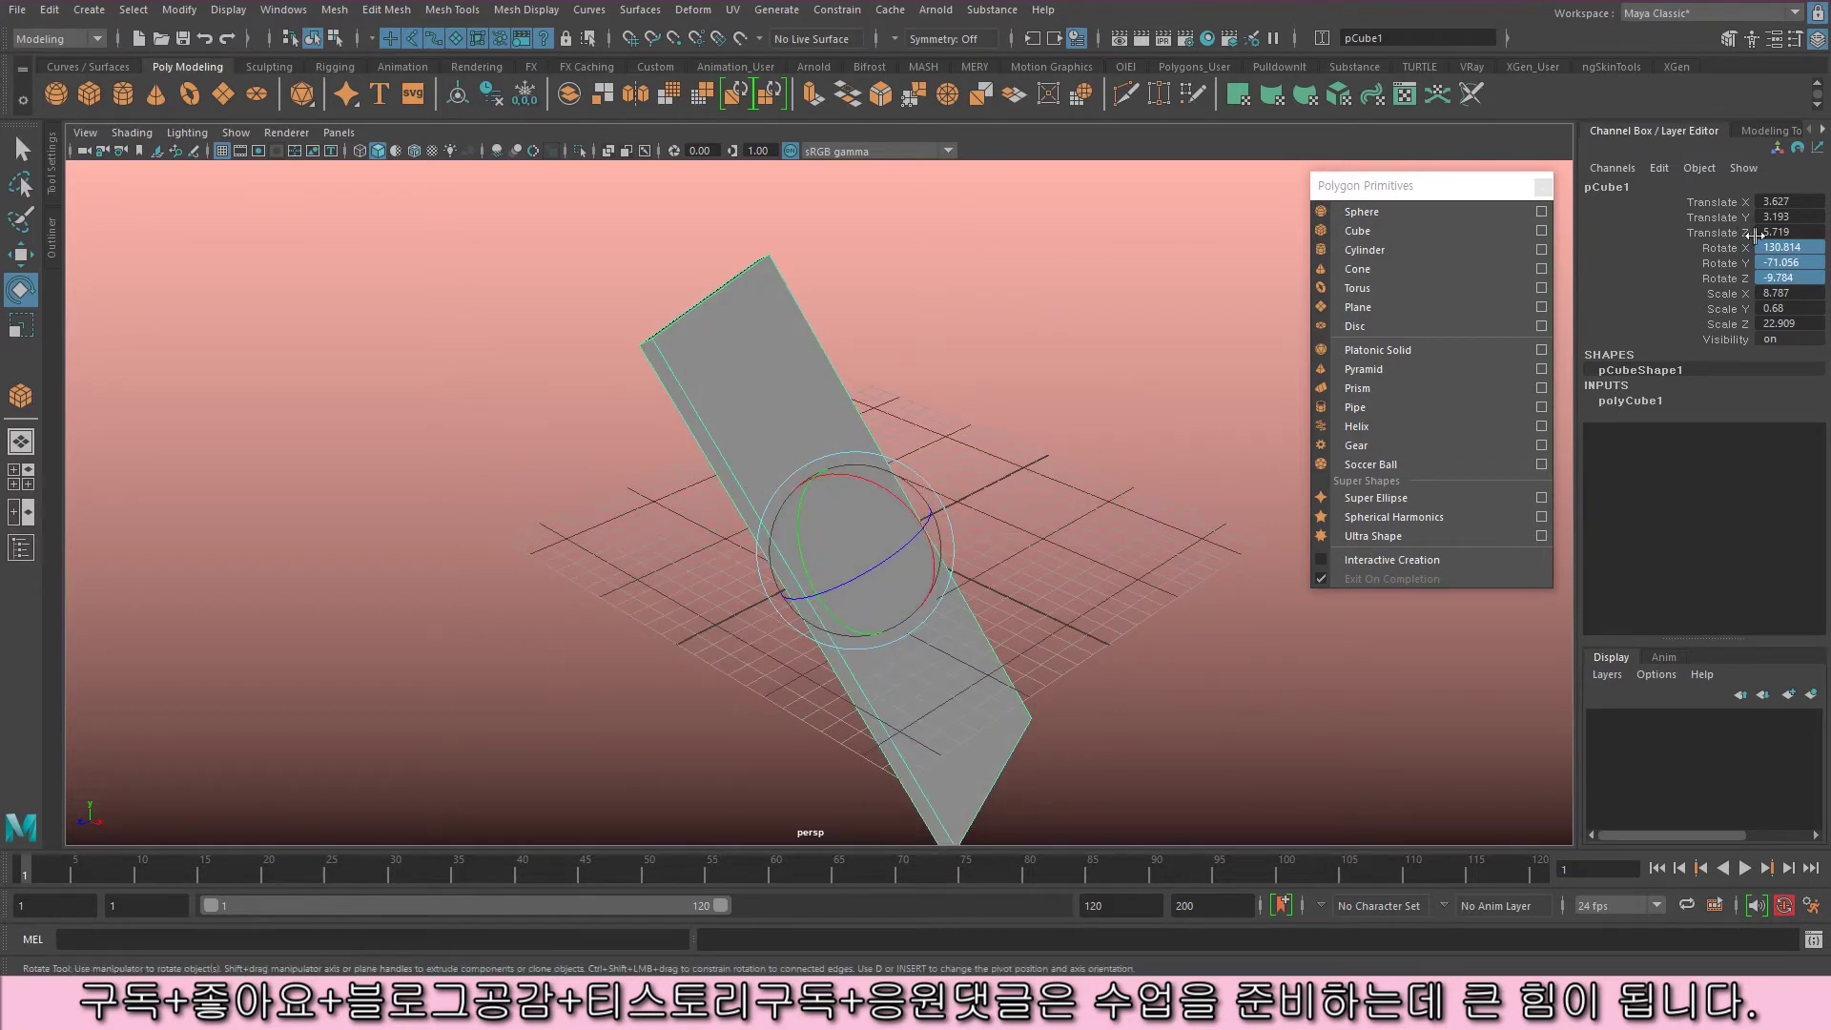
type("0")
key("Return")
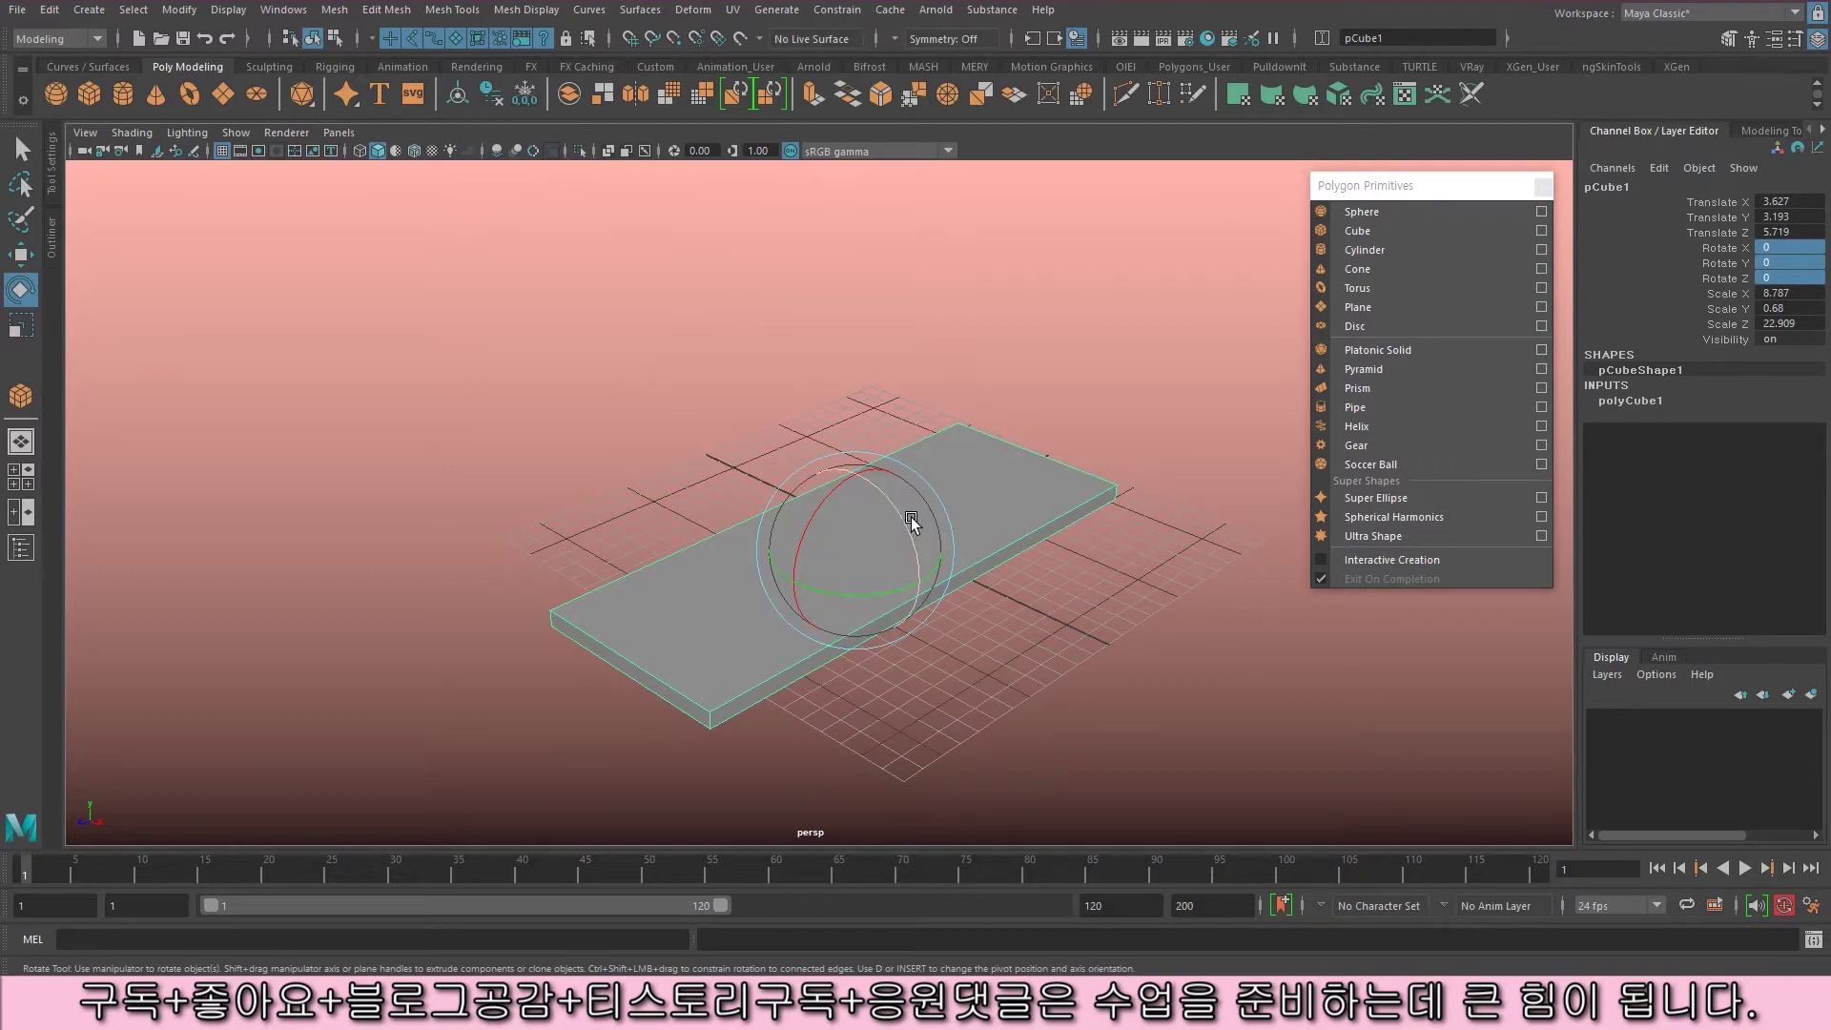
- Rotate the slab about its Z axis and set Rotate Z to exactly -90
left_click_drag(885, 496, 897, 549)
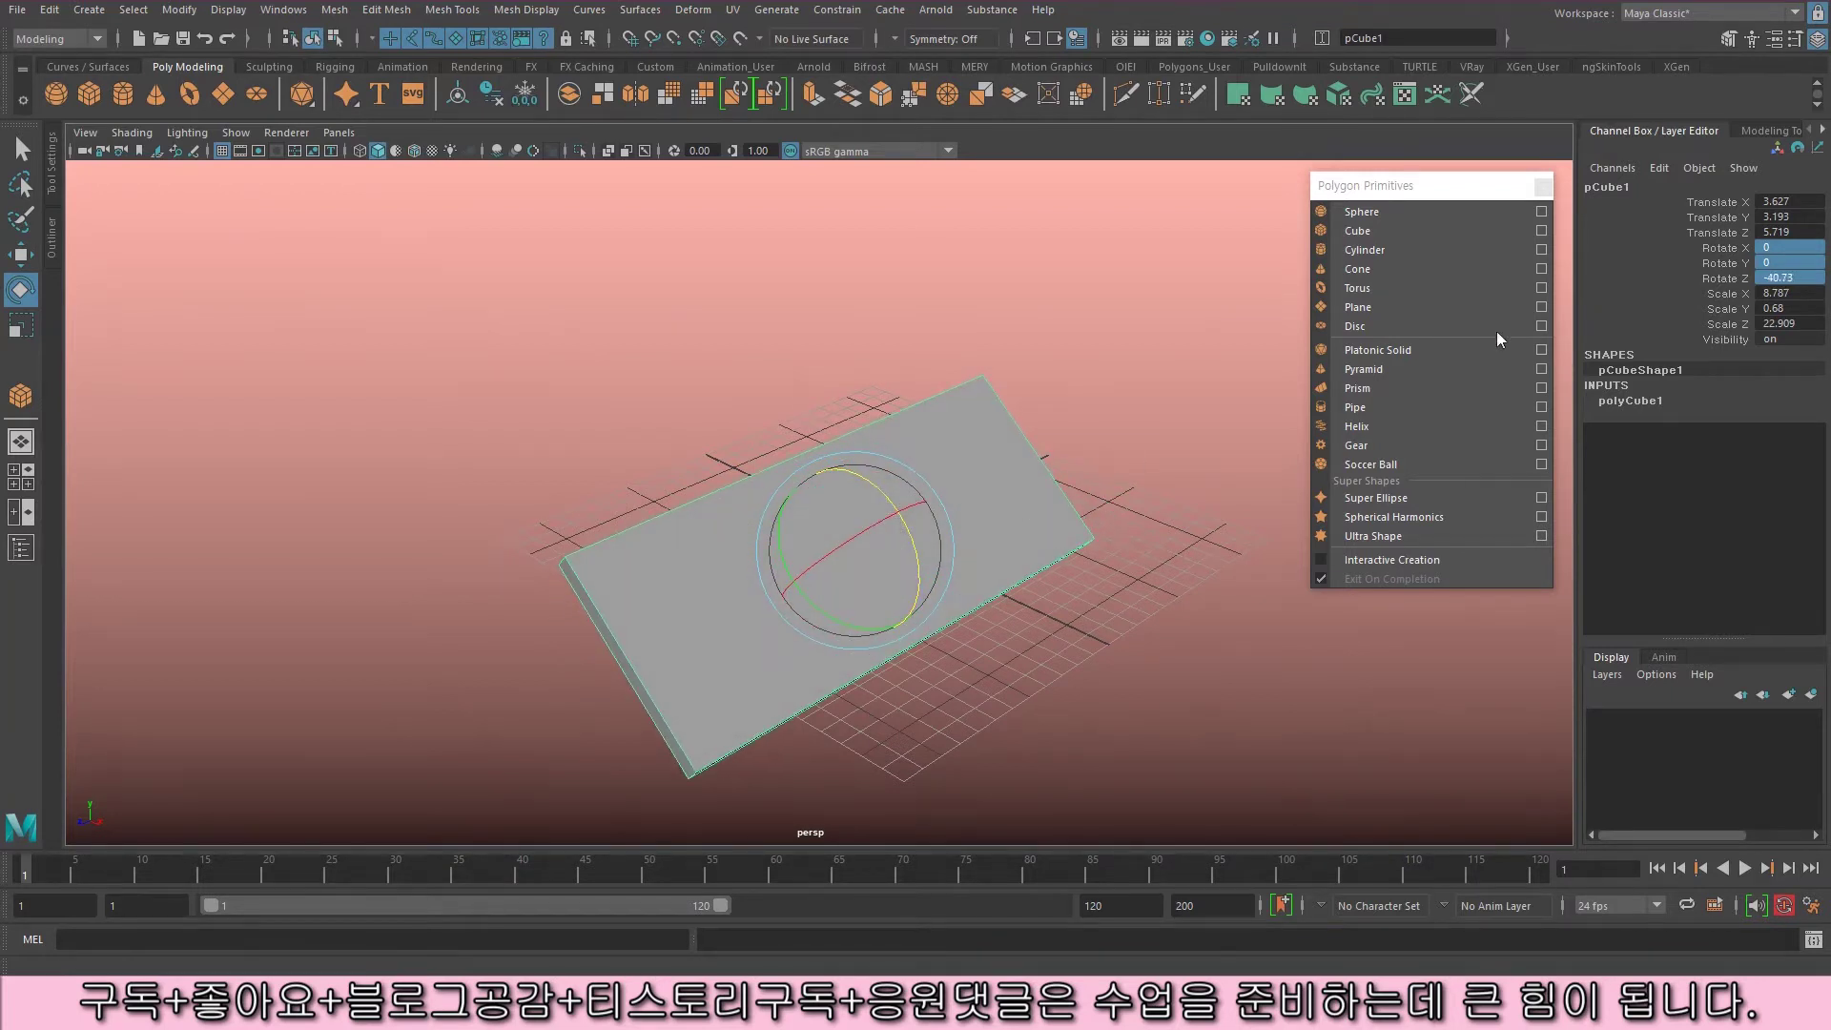
left_click(1799, 277)
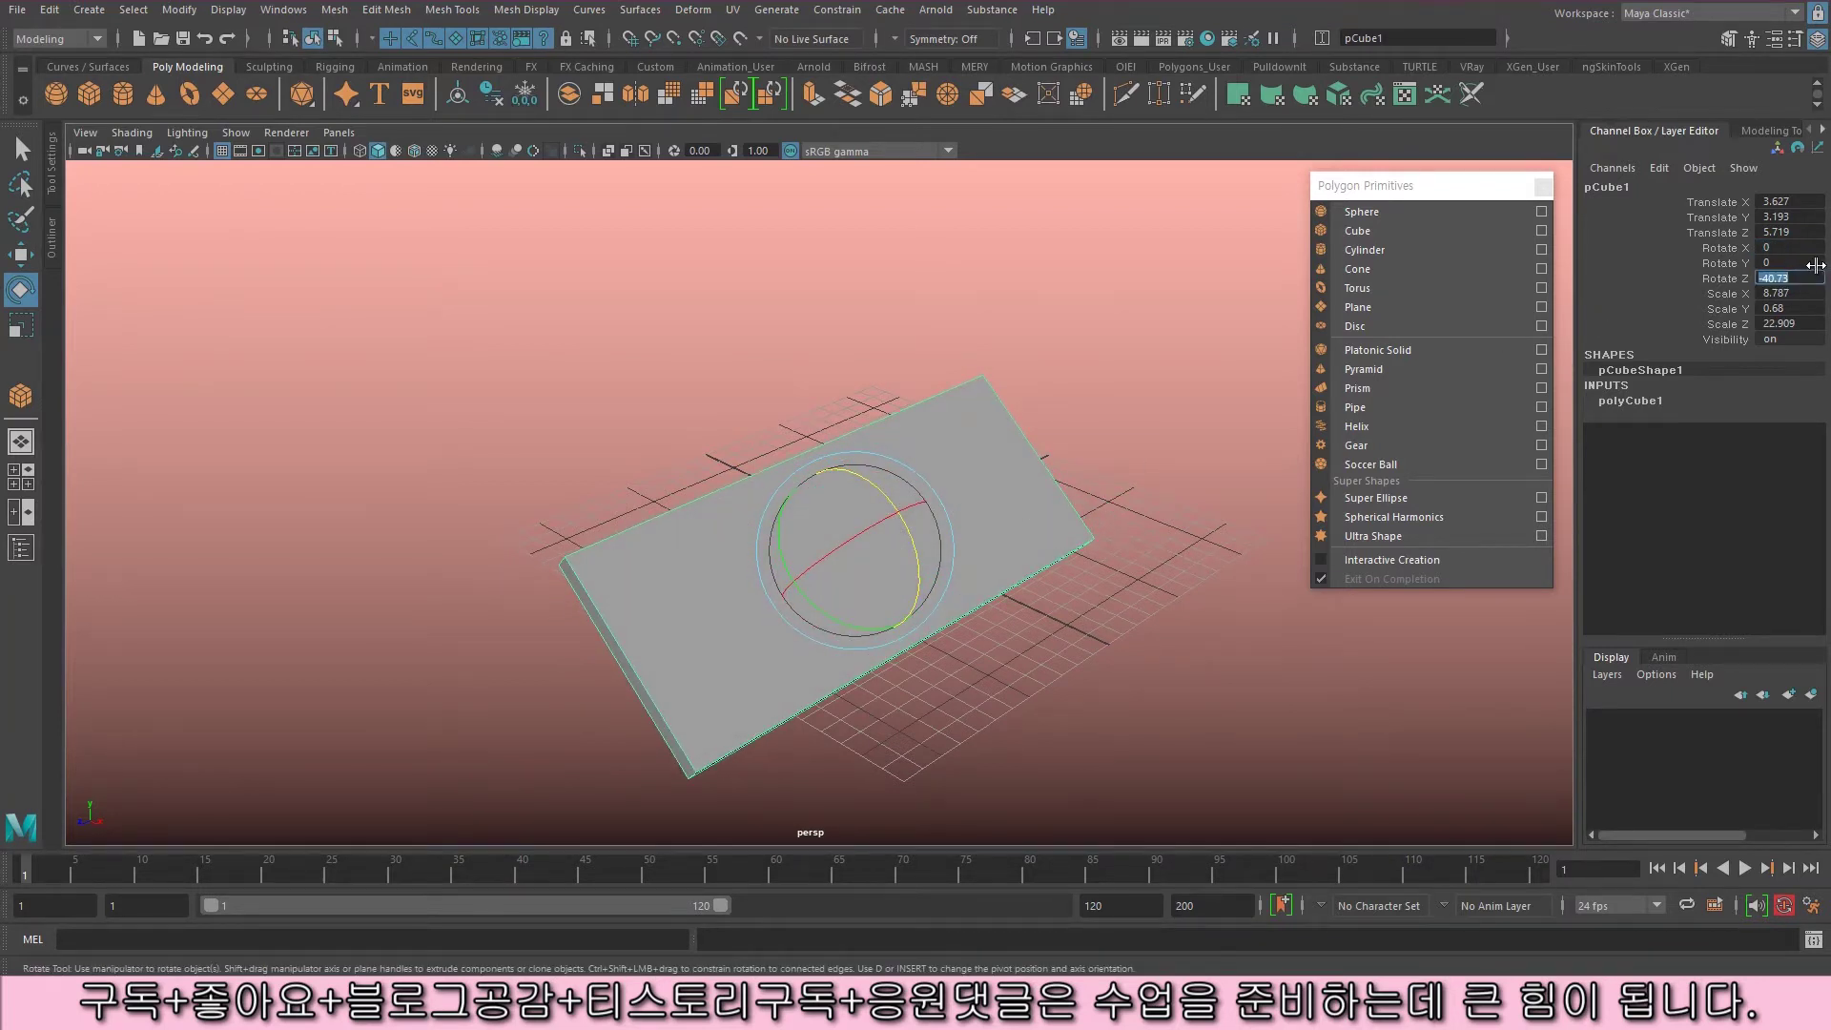
key("Return")
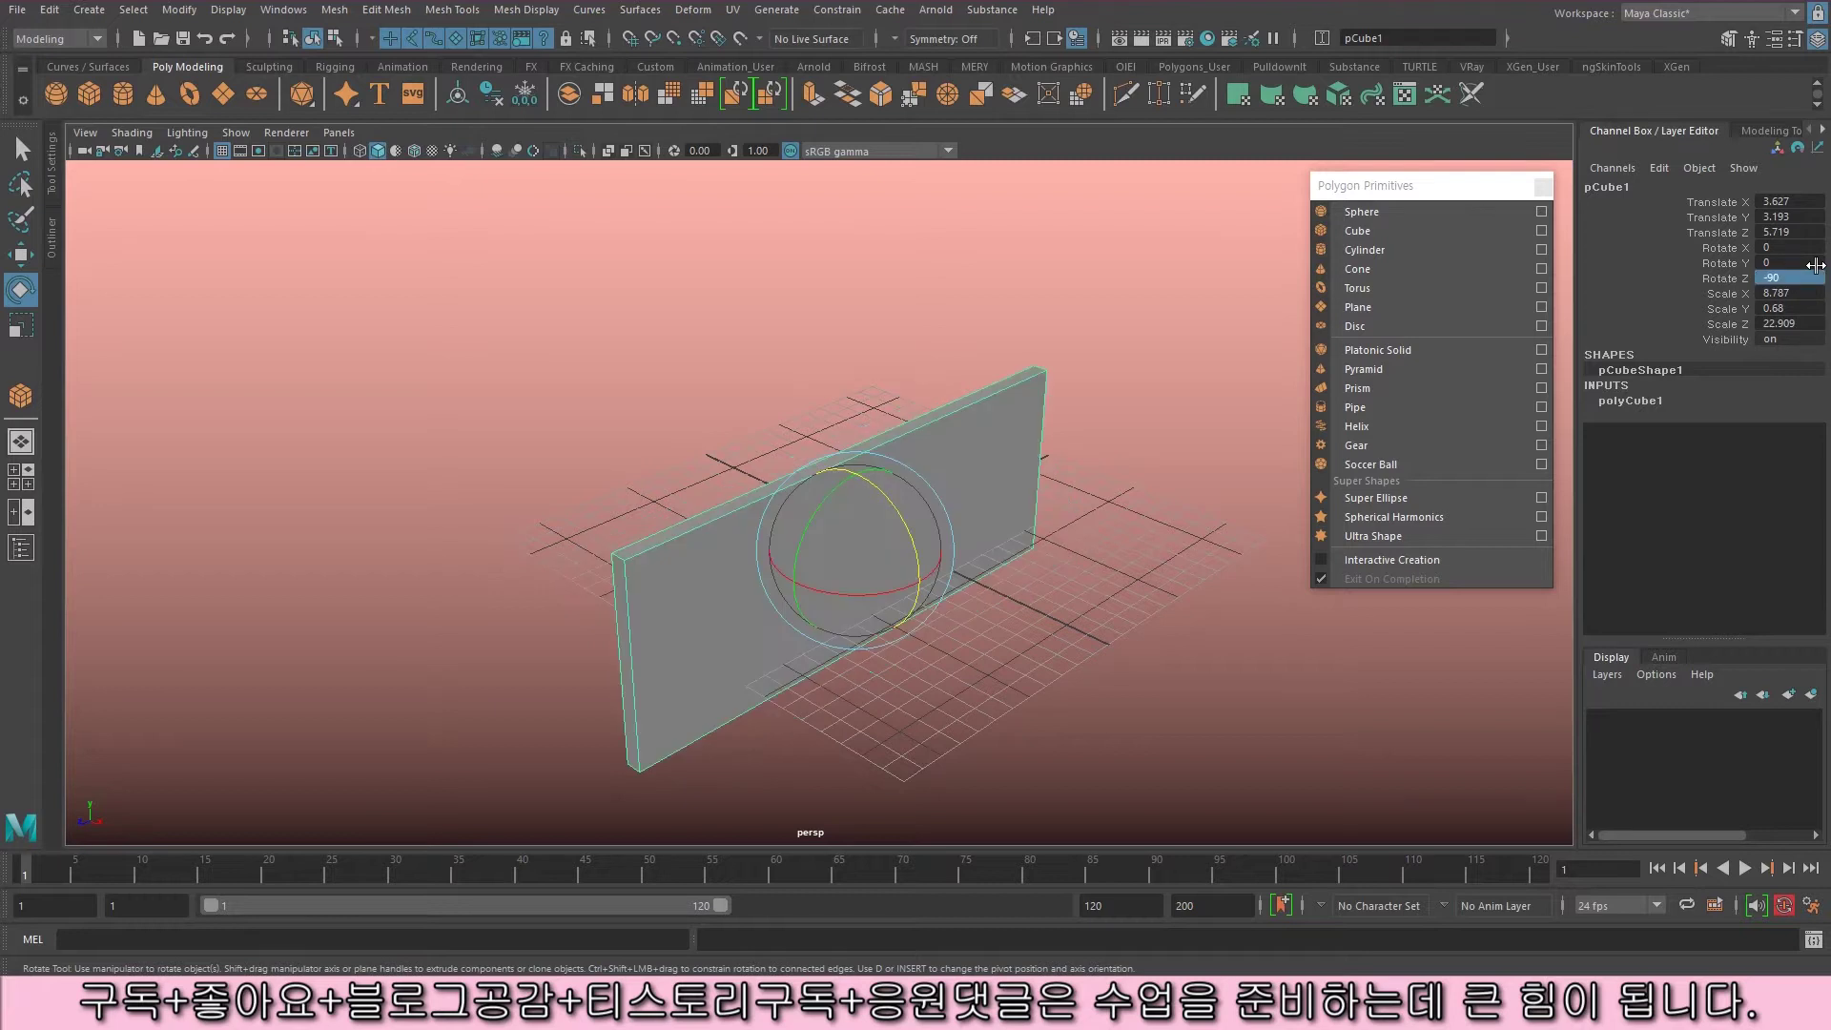
- Undo a freehand turn of the slab about its Y axis and set Rotate Y to 90 instead
left_click_drag(815, 465, 1124, 438)
key("ctrl+z")
double_click(1783, 262)
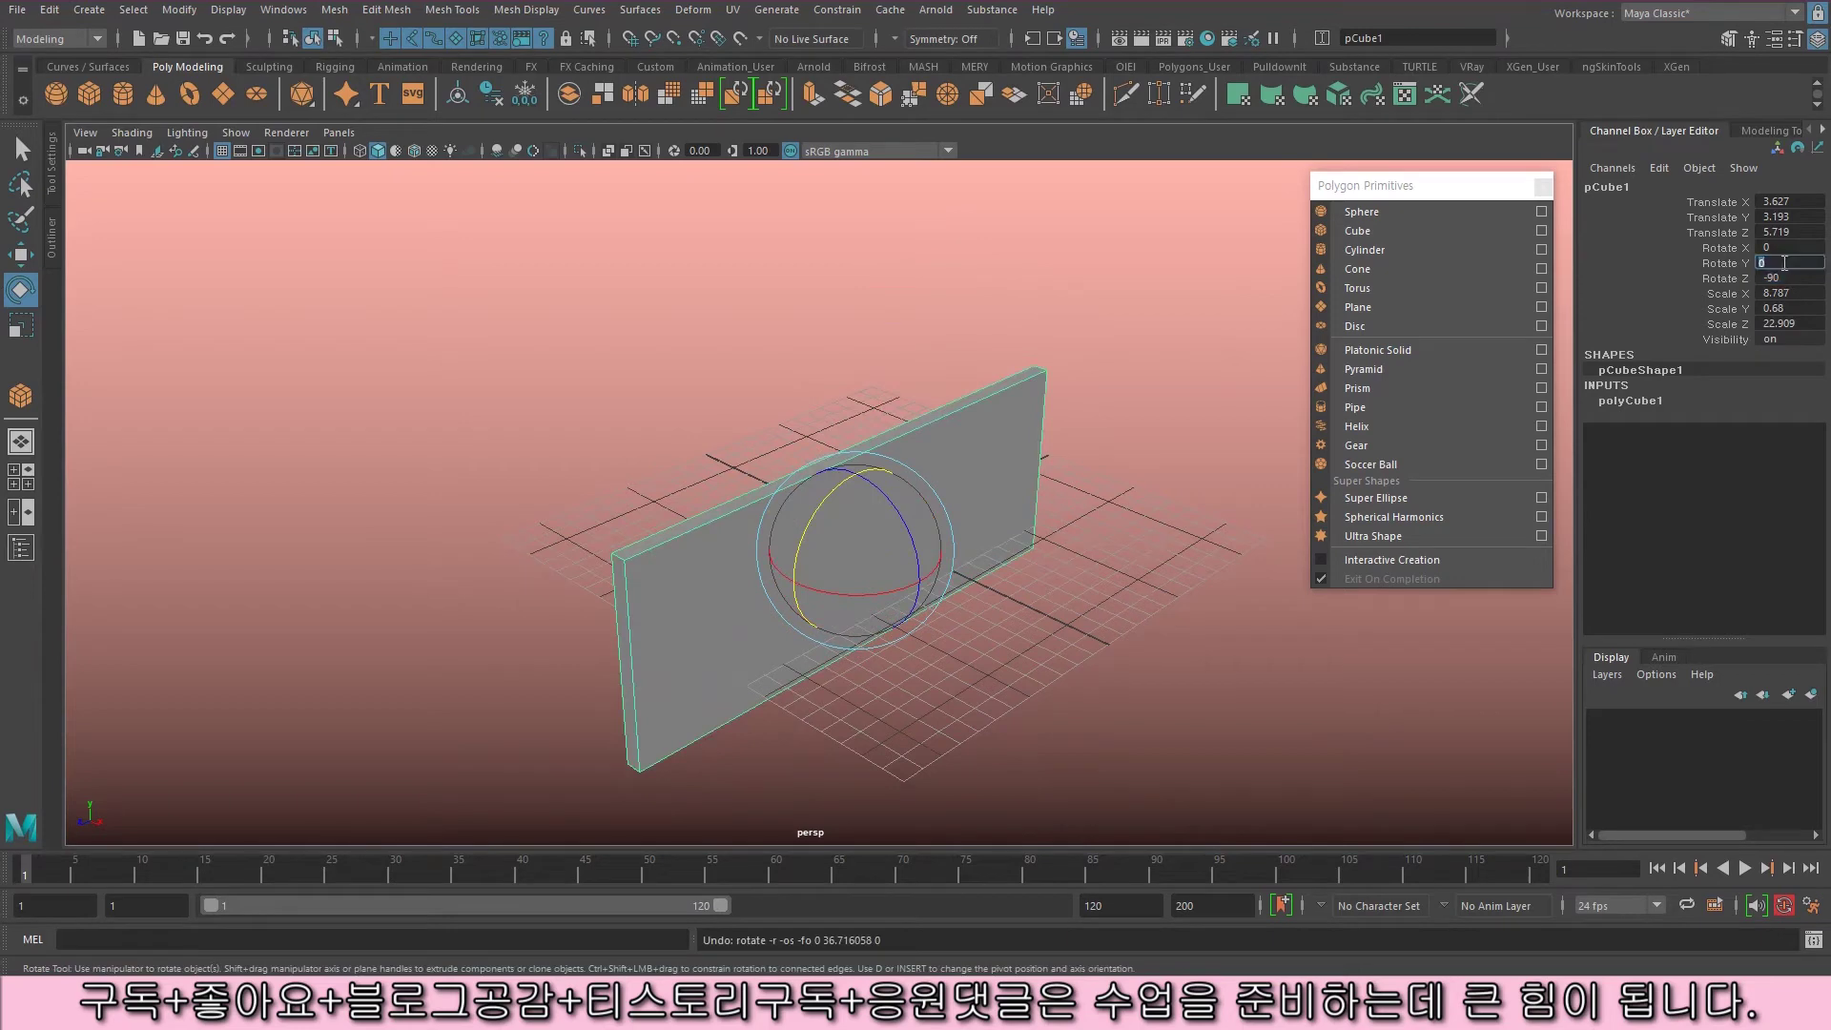
type("90")
key("Return")
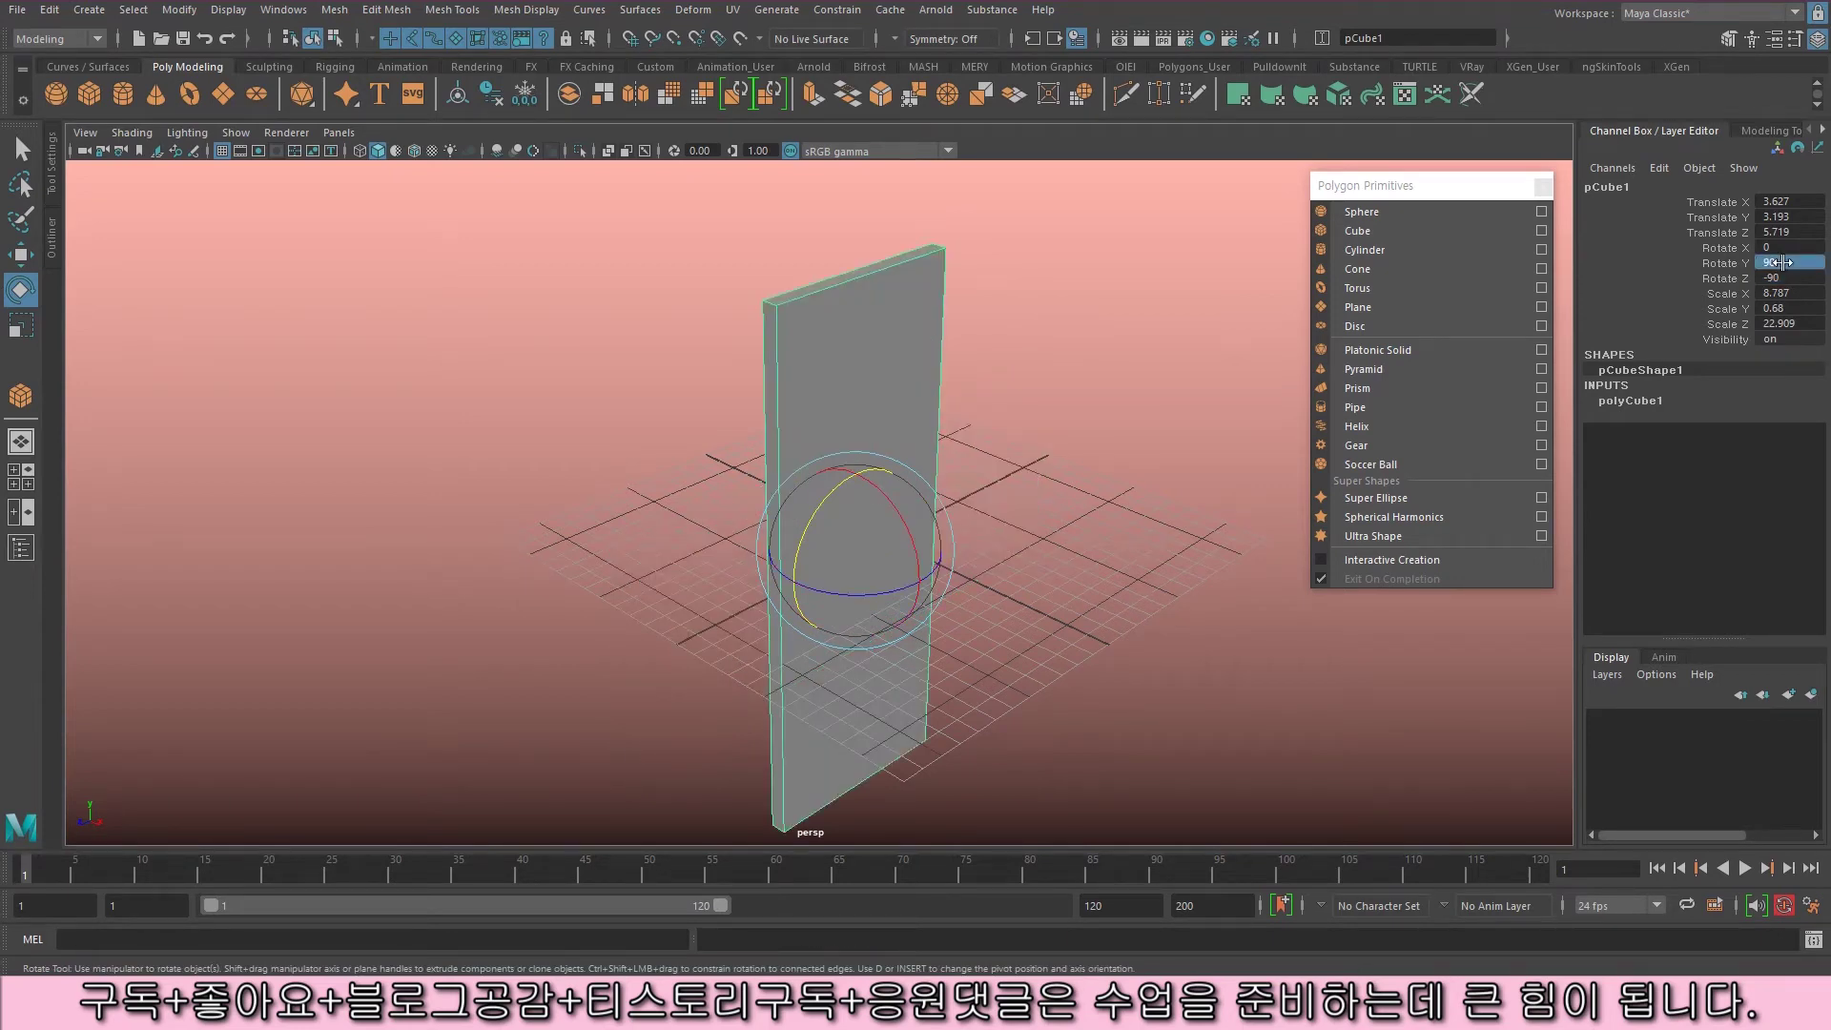
- Rotate the slab in snapped increments about its axes until it stands upright at Rotate X 90, Y 0, Z 0
key("j")
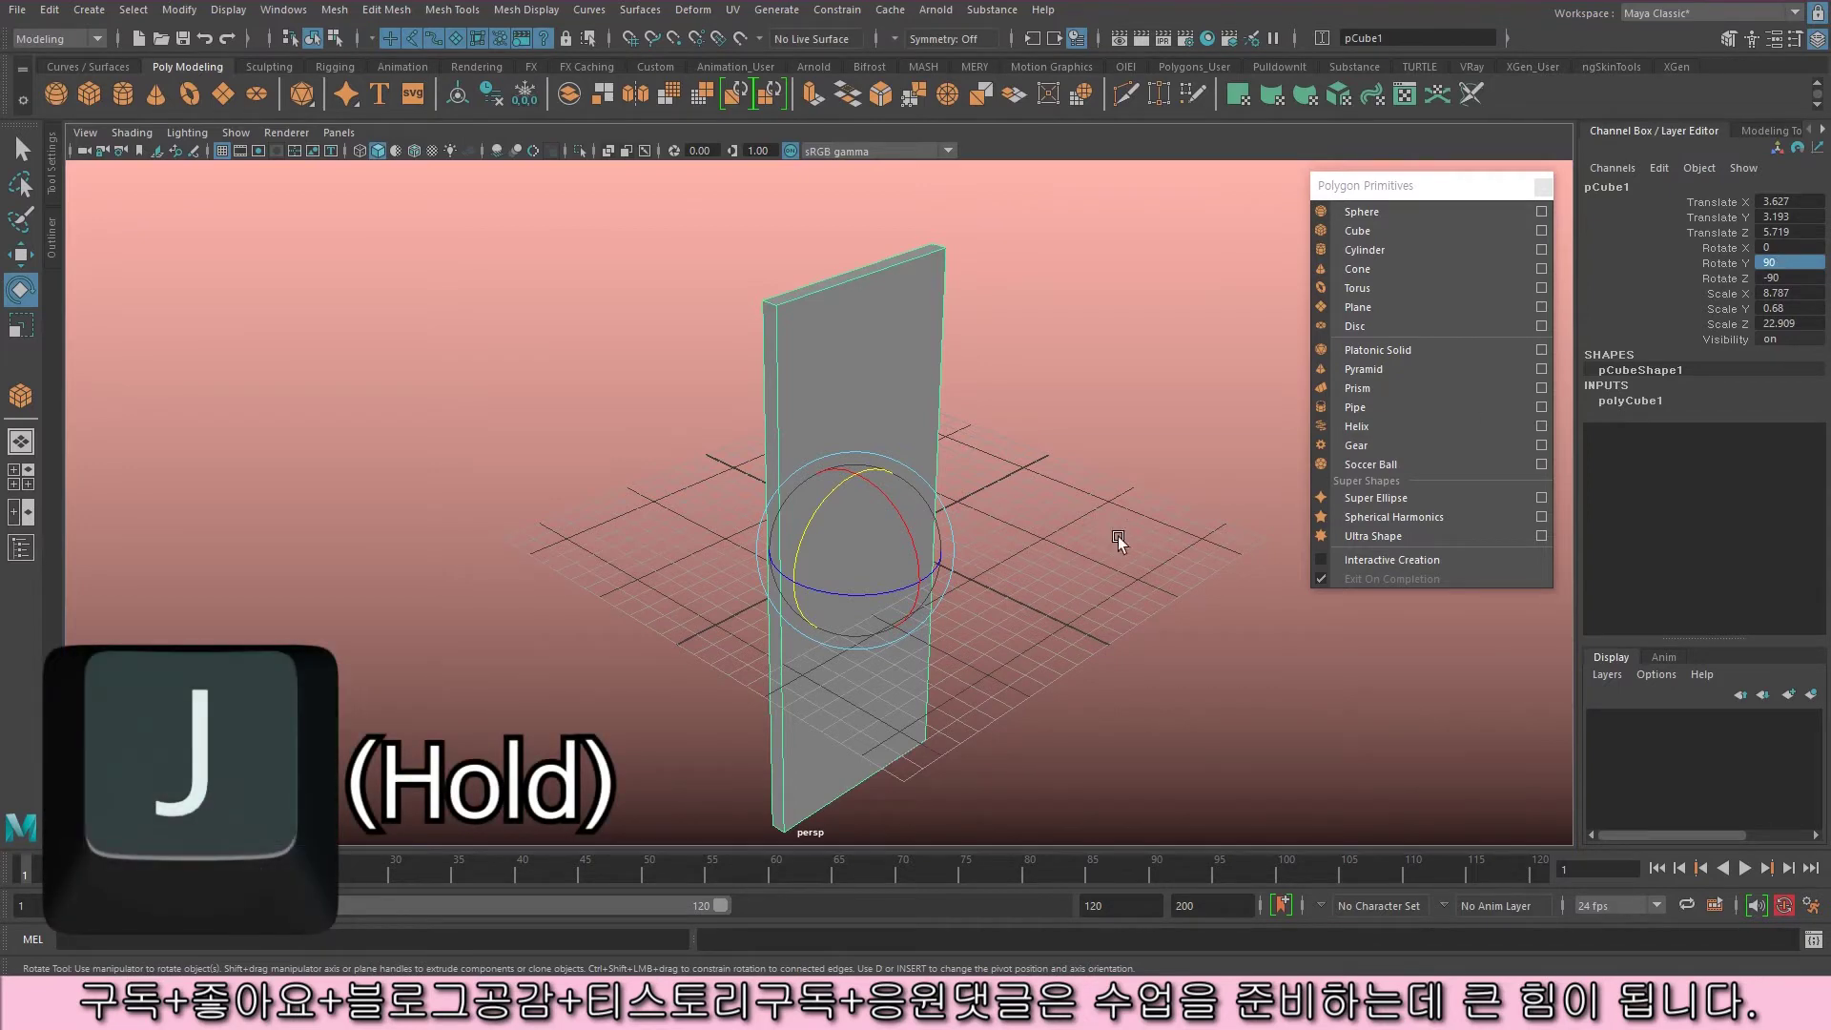
left_click_drag(894, 594, 773, 597)
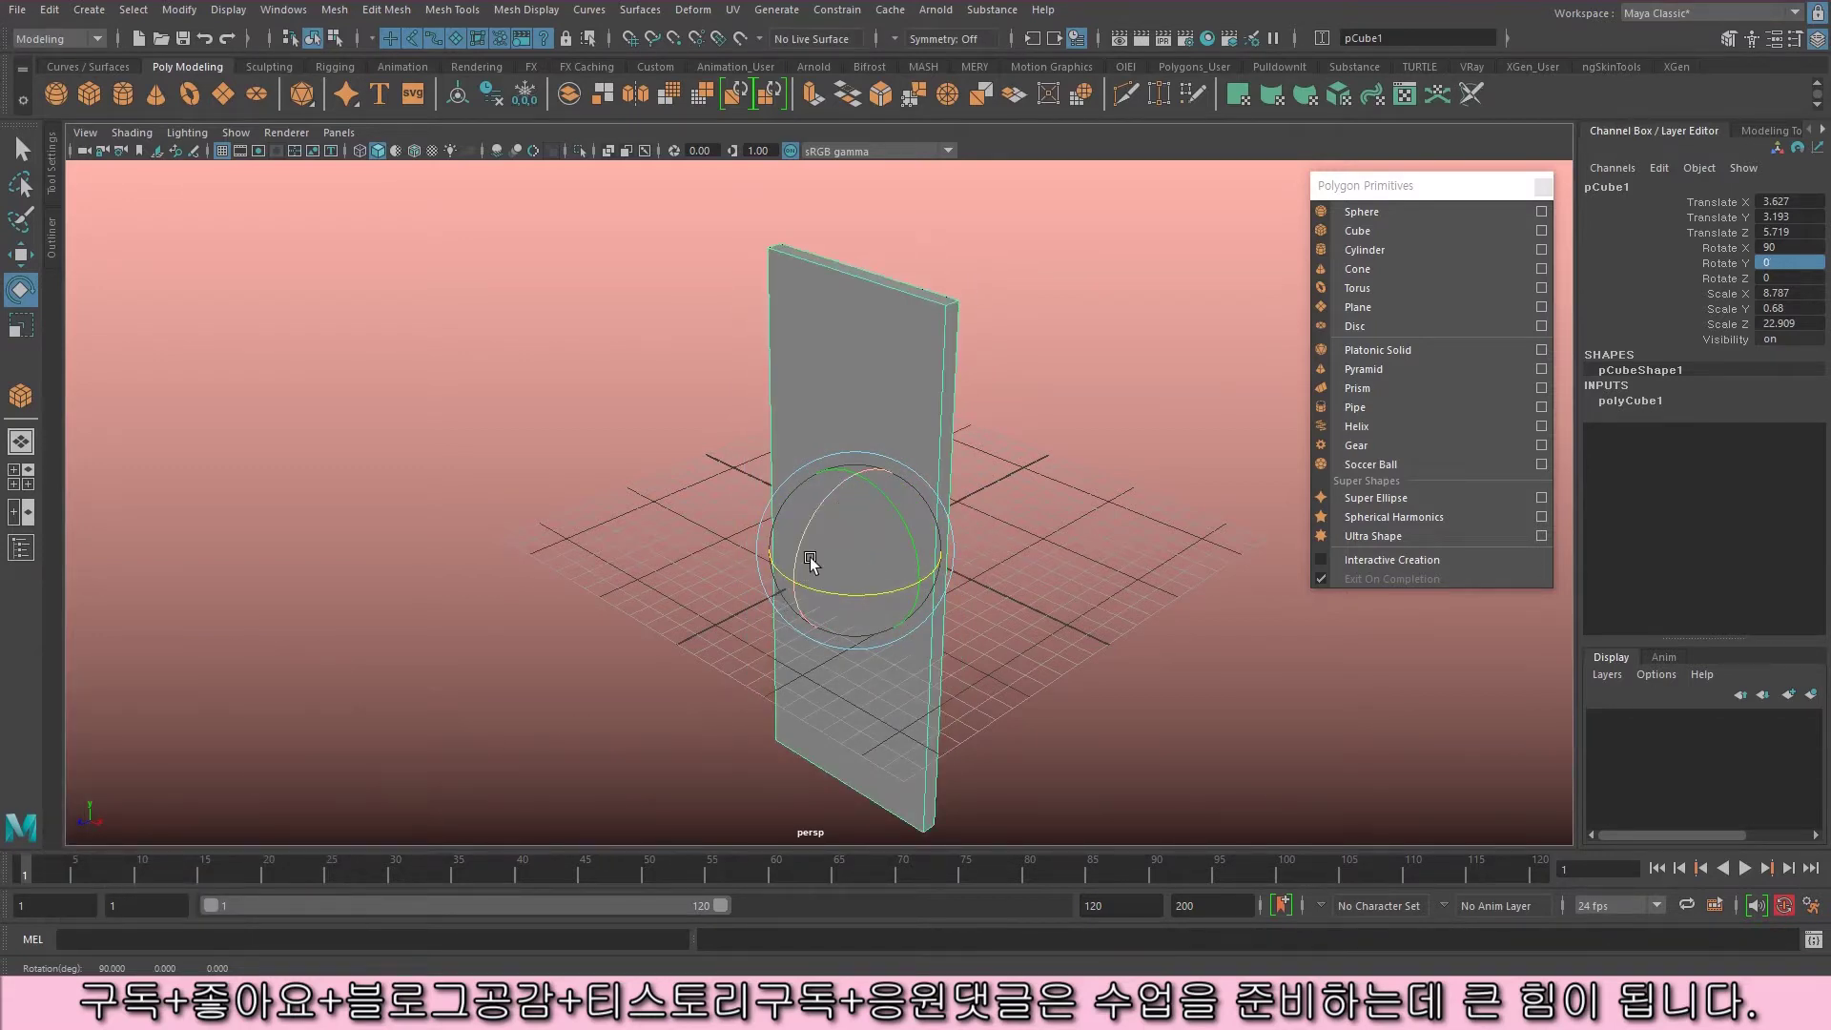
left_click_drag(870, 484, 922, 596)
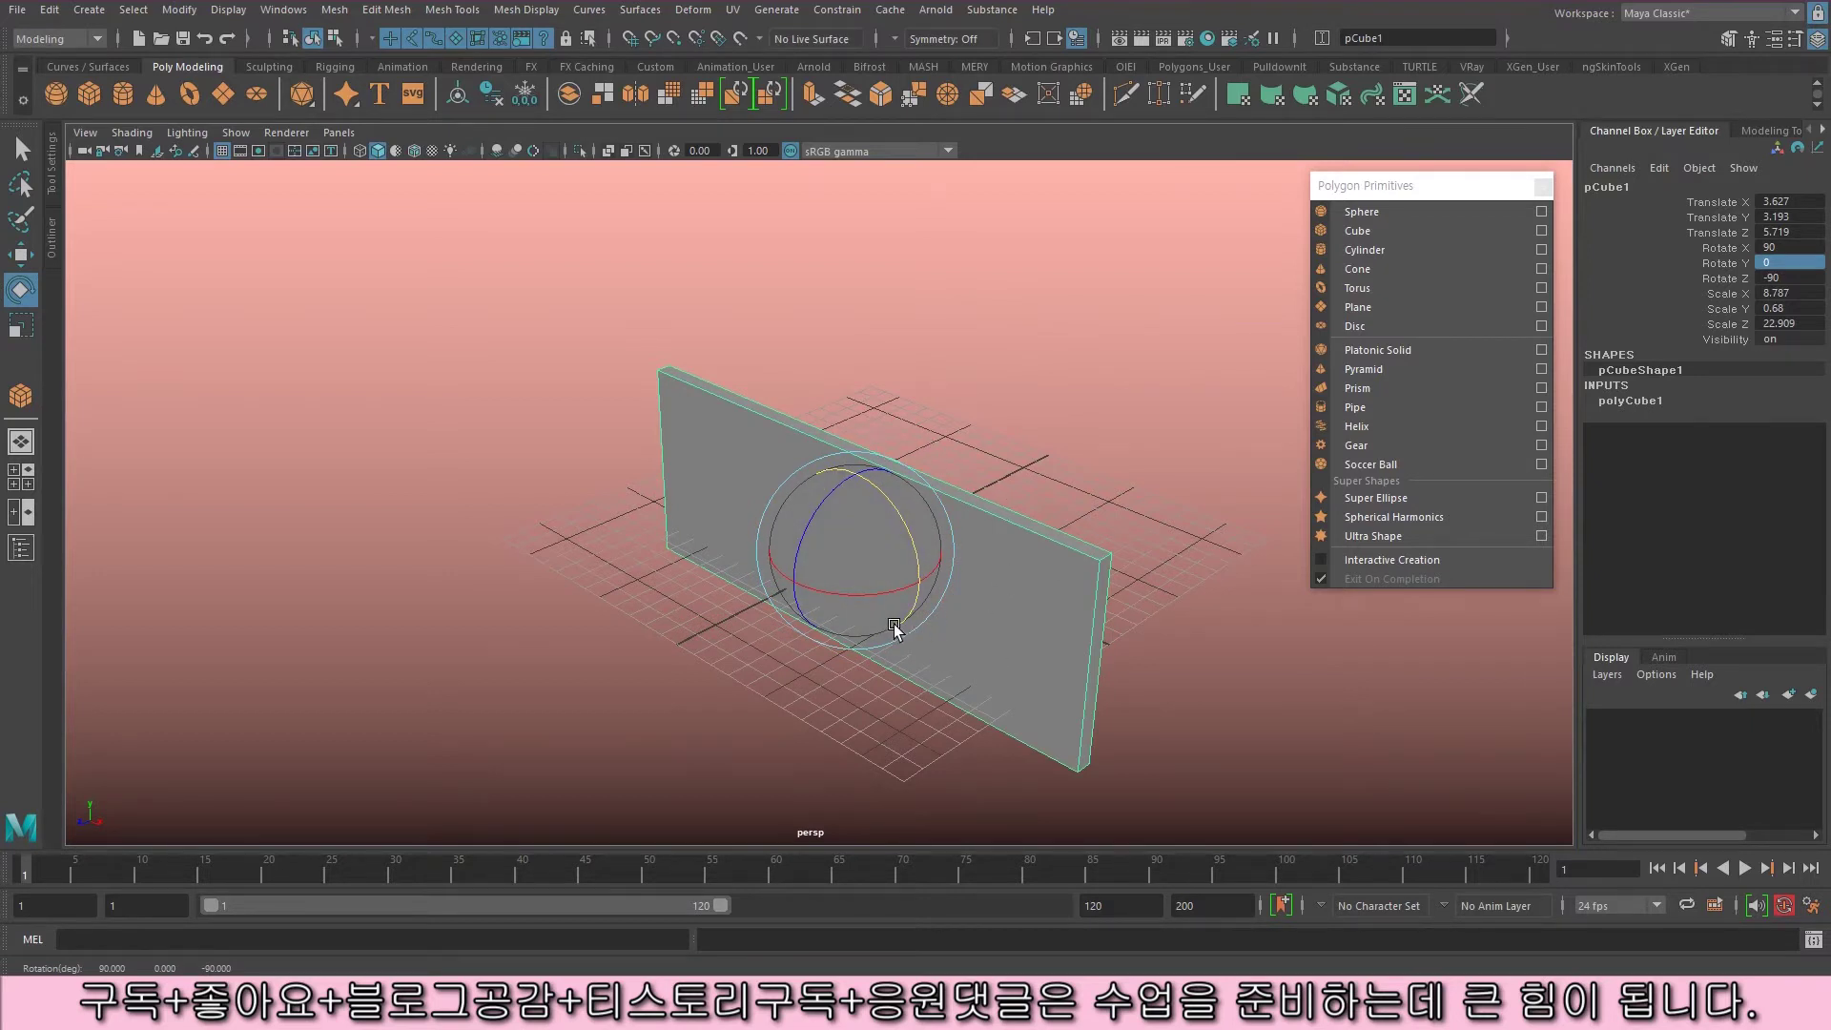
left_click_drag(891, 521, 834, 385)
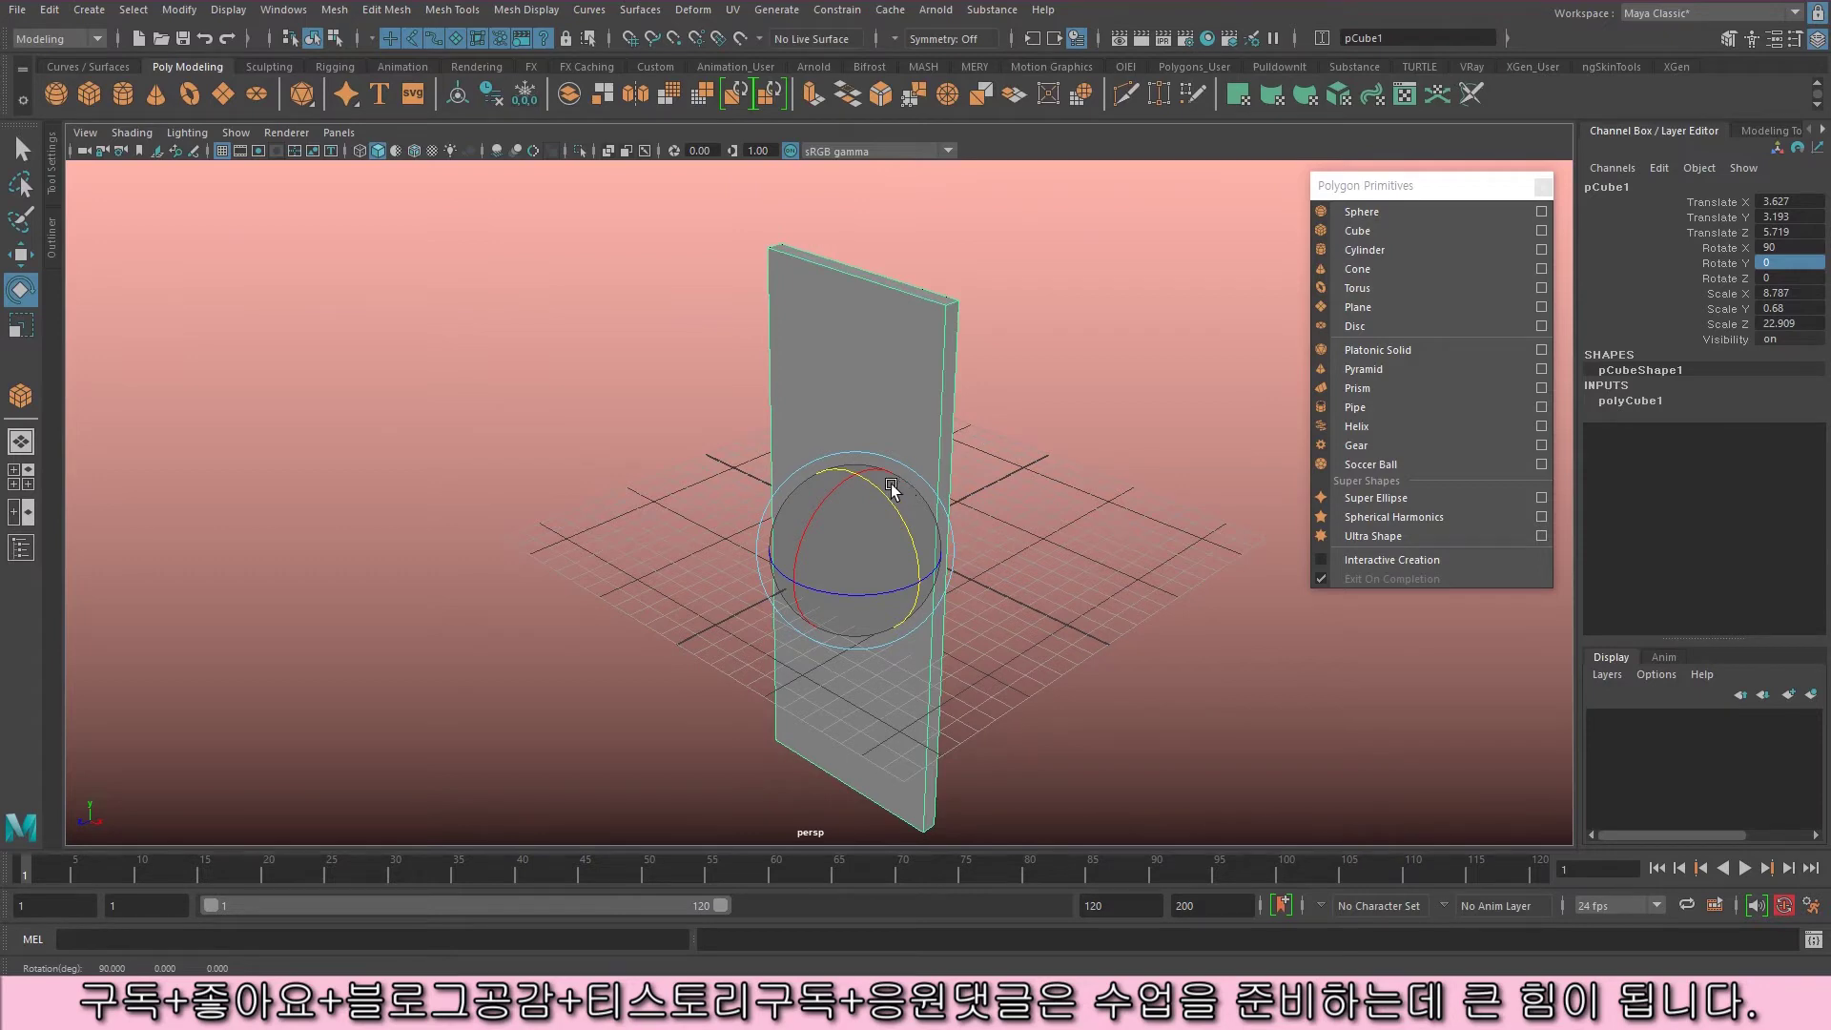
- Set the Rotate tool's step snap to Relative at 15 degrees and rotate the slab to Rotate Z -90
double_click(20, 290)
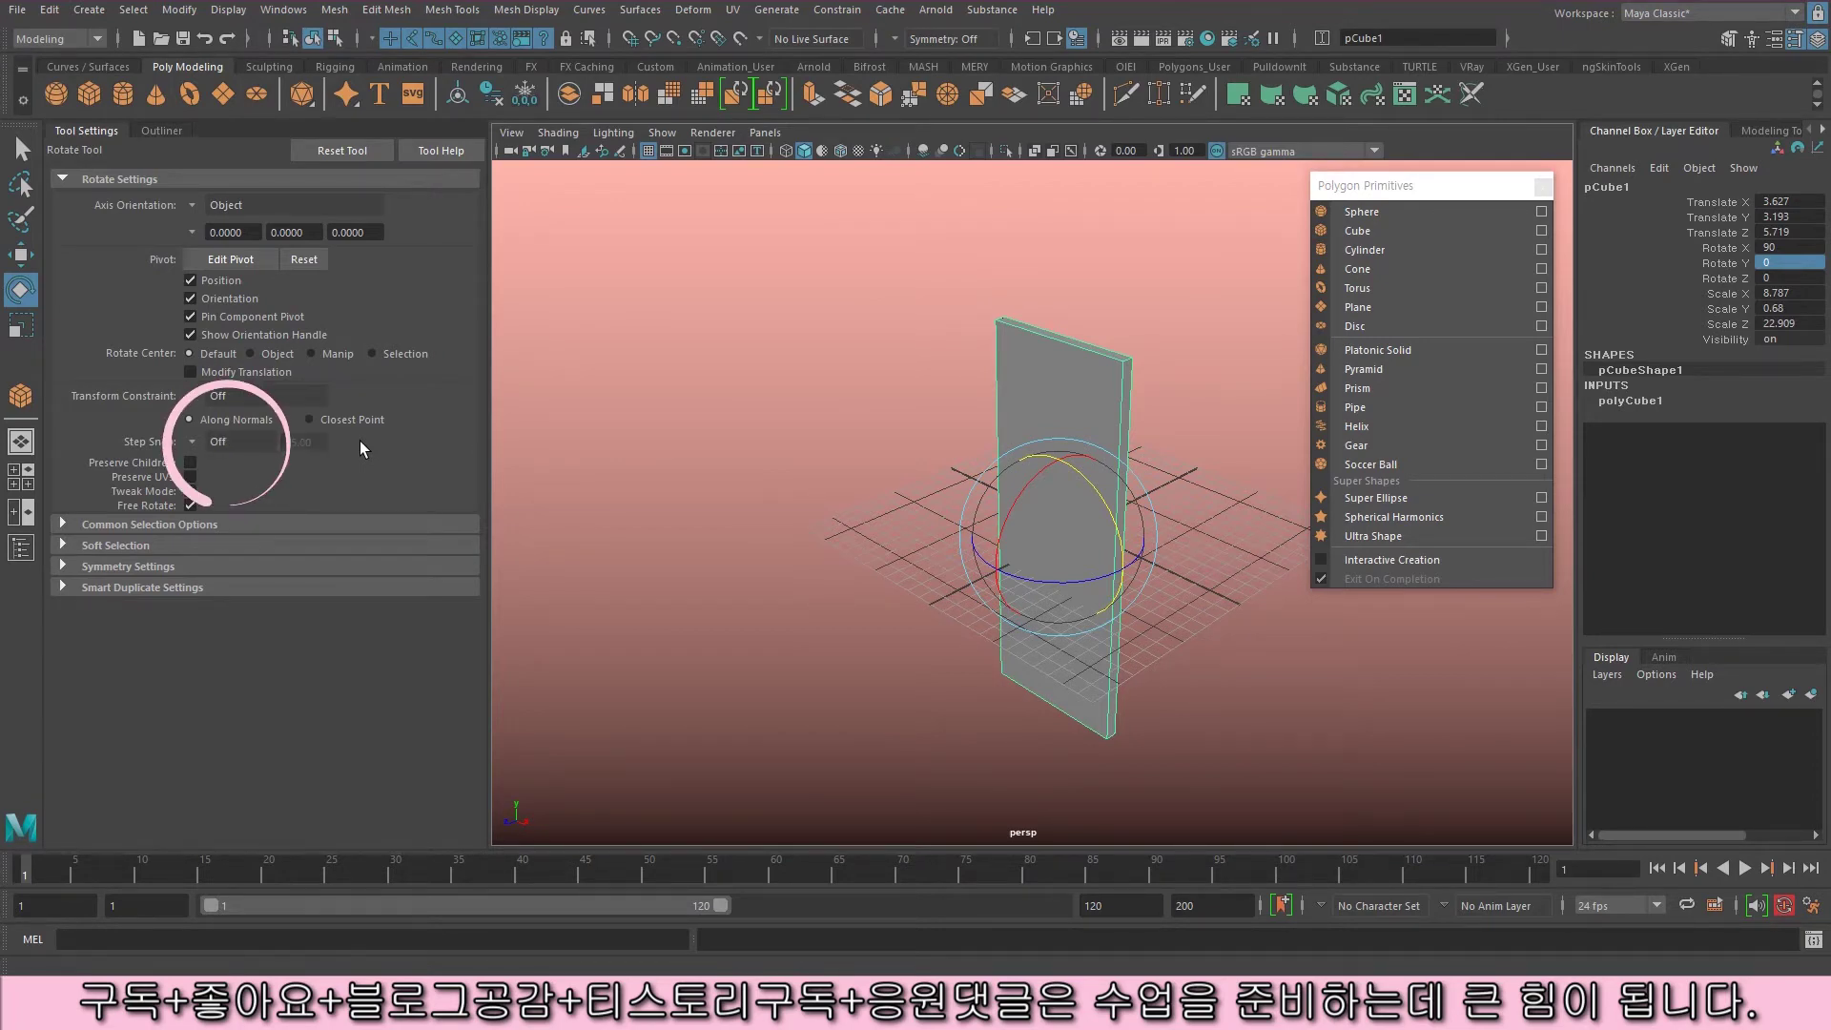
key("j")
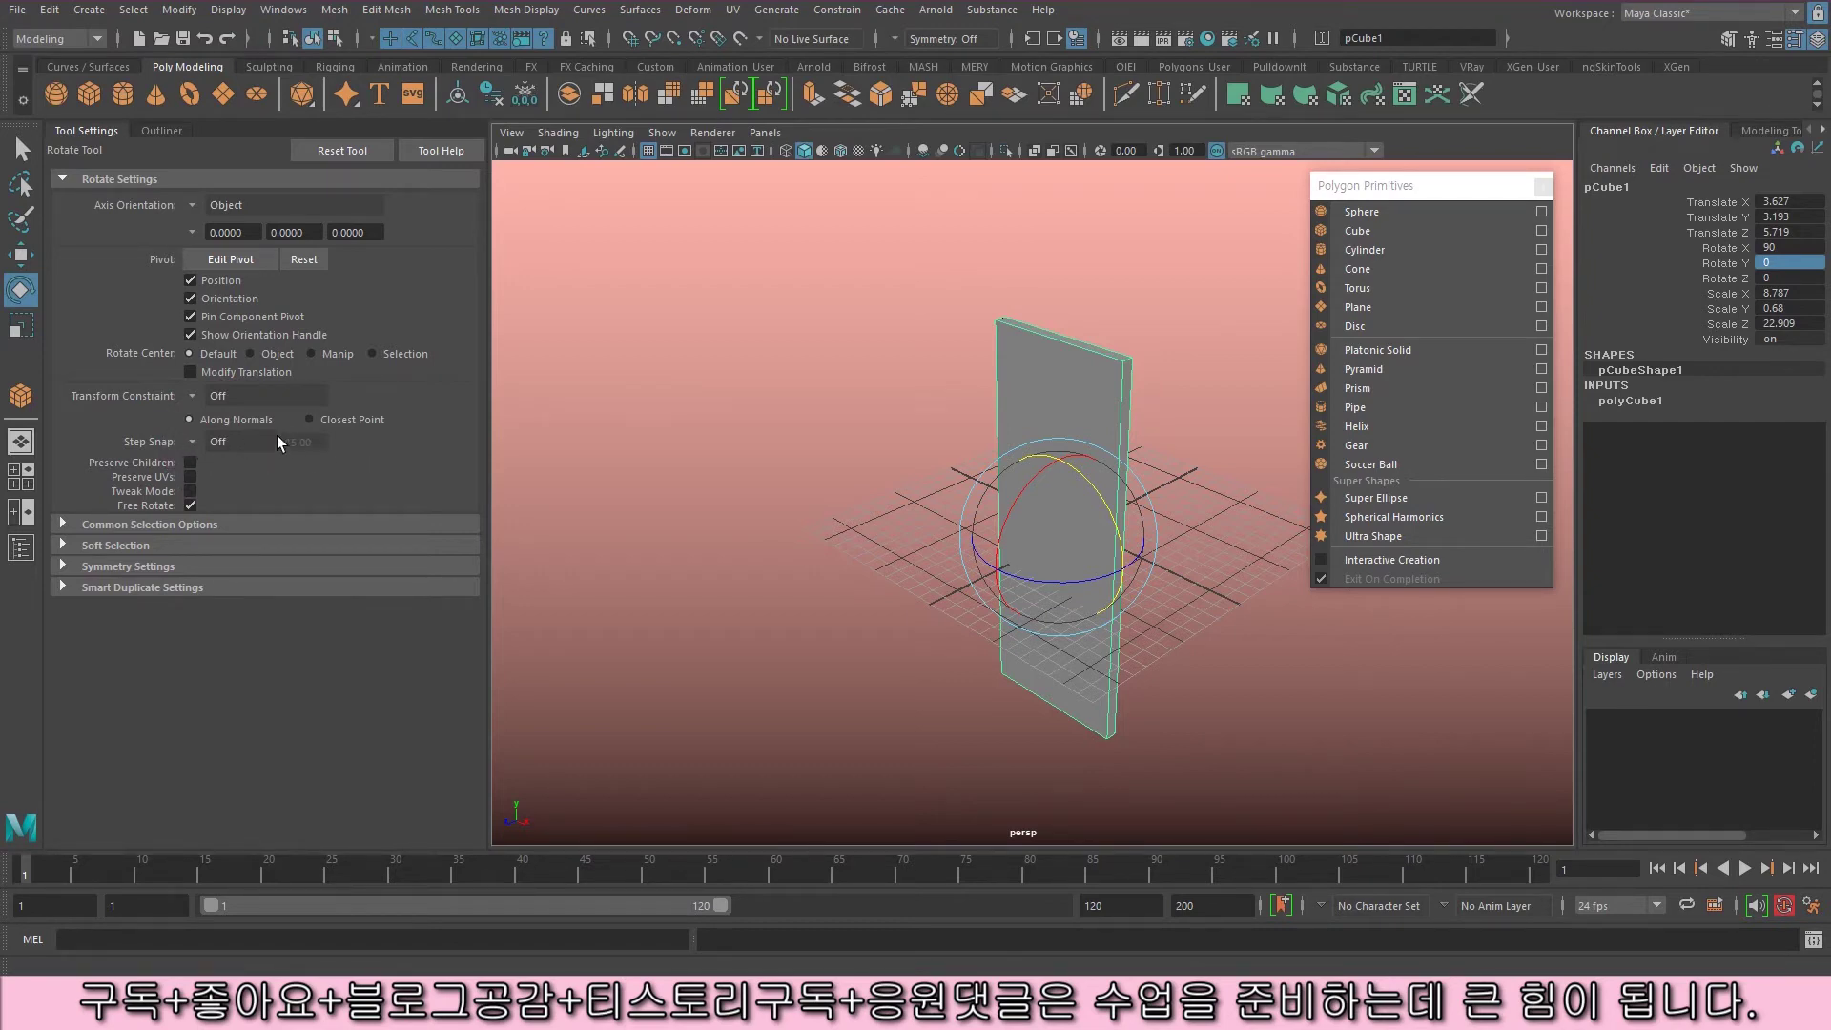
left_click(196, 443)
left_click(261, 488)
left_click(204, 442)
left_click(211, 445)
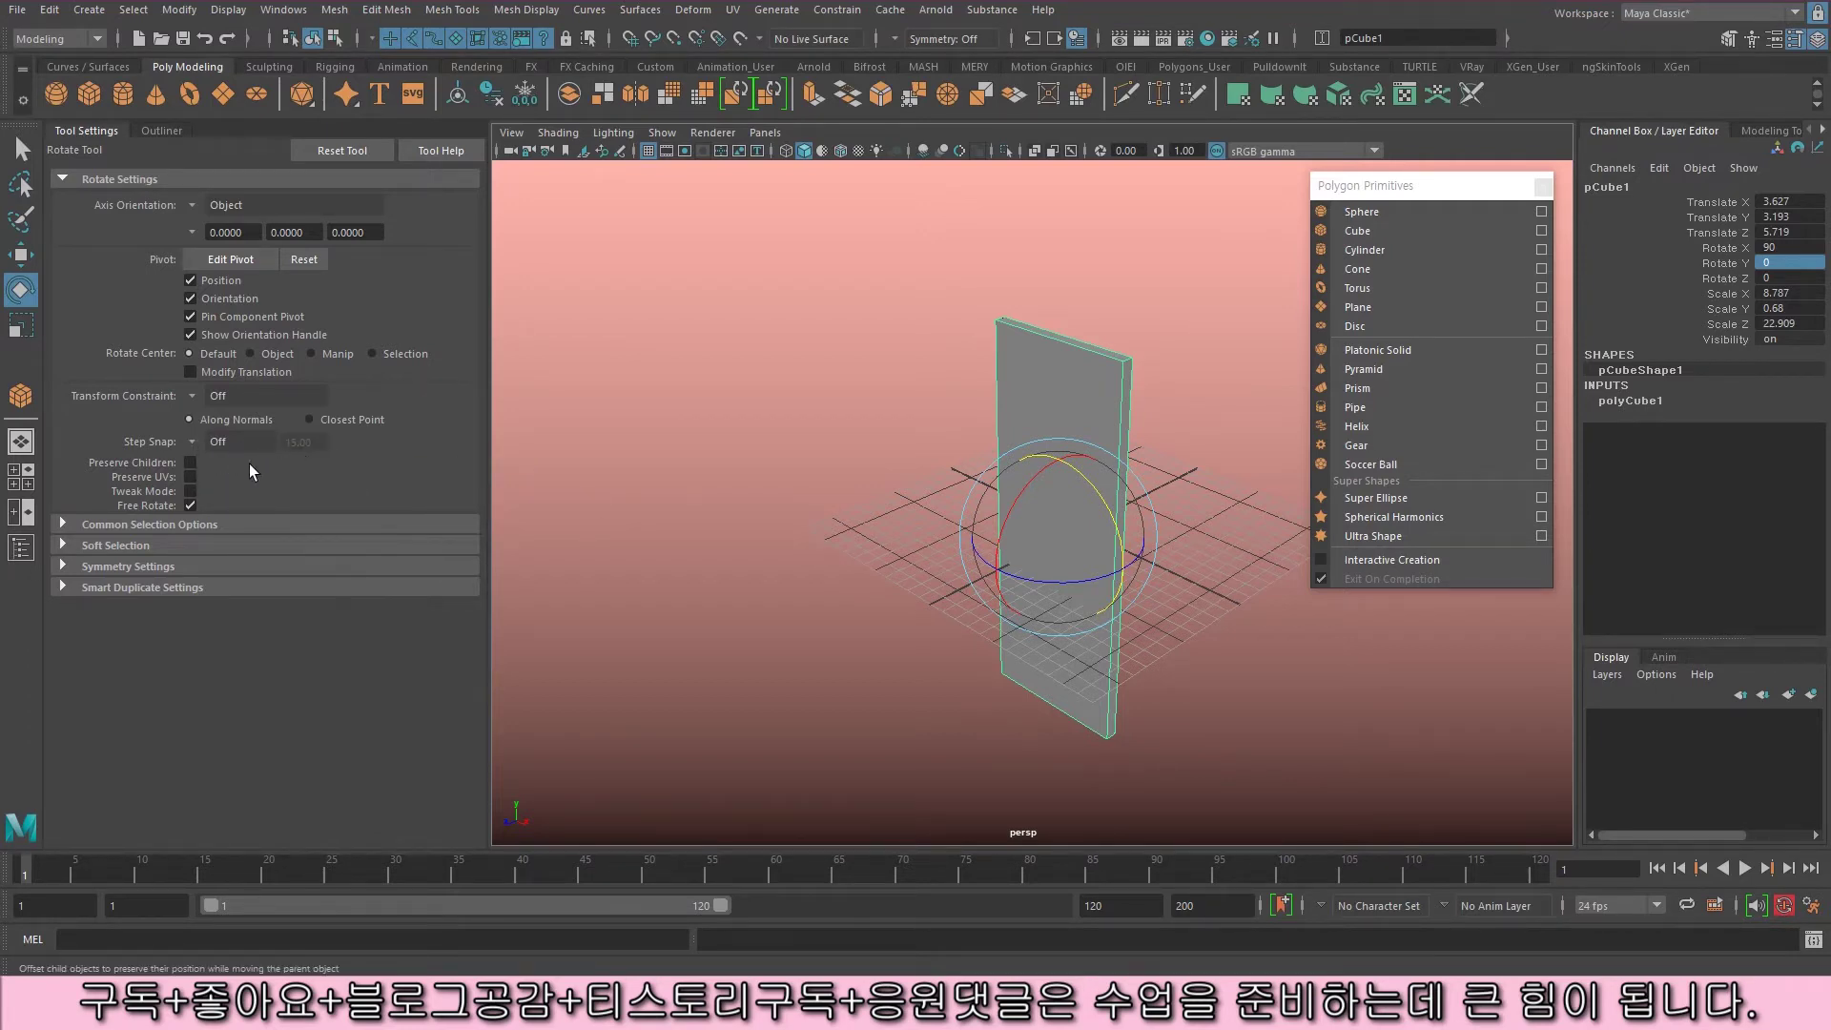
left_click(193, 437)
left_click(211, 465)
left_click_drag(1085, 491, 1115, 531)
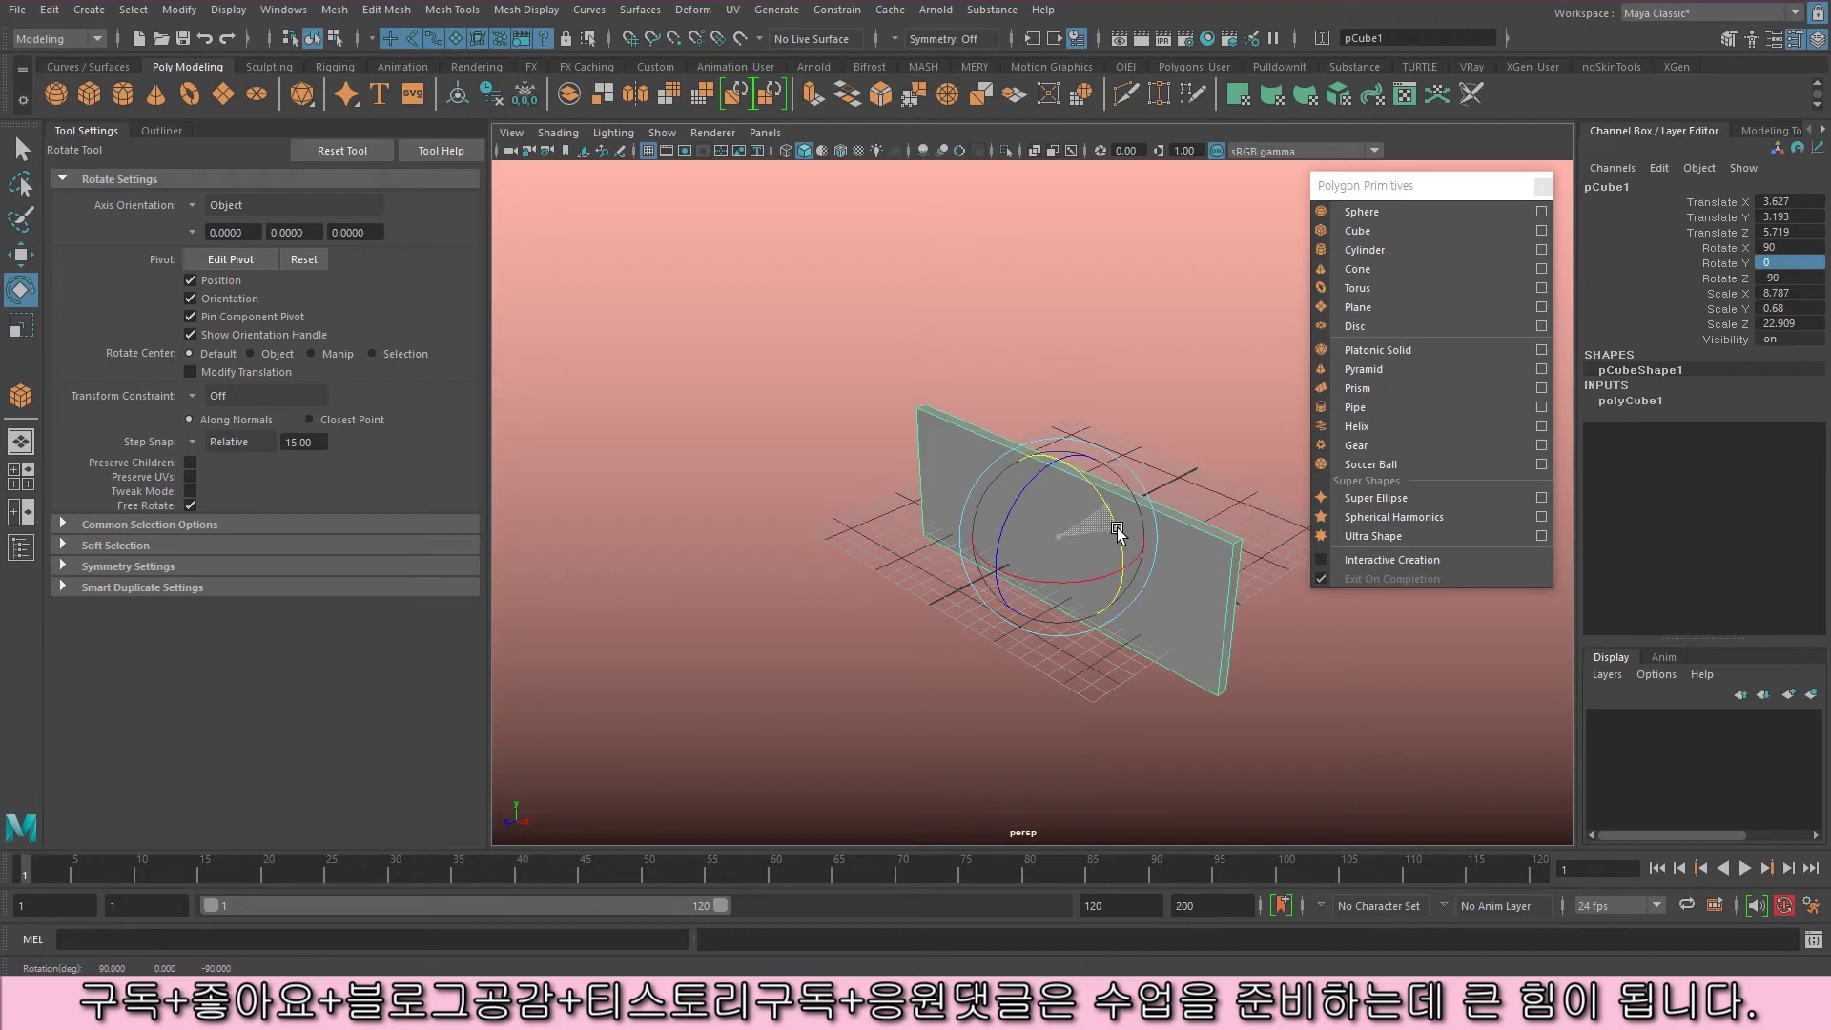
- Set the rotation step snap to Absolute with a 45-degree increment and turn the slab back to Rotate Z 0
left_click(191, 441)
left_click(252, 494)
double_click(303, 442)
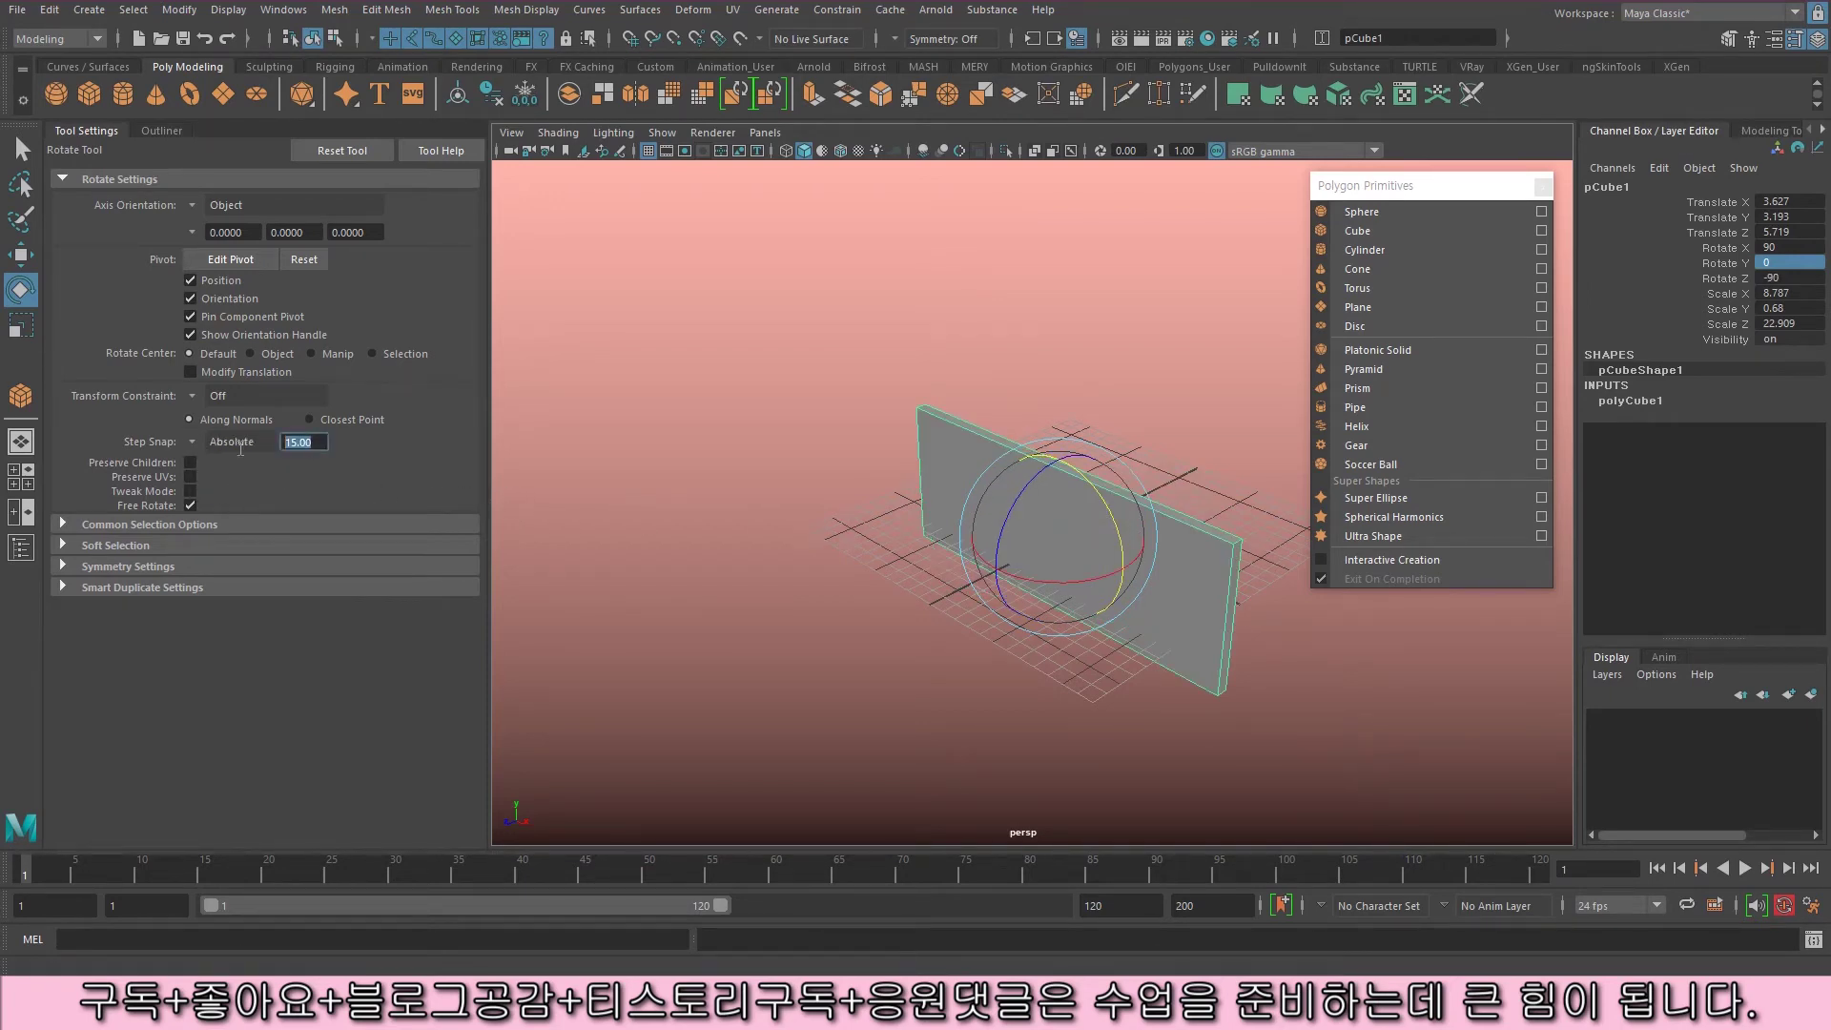
type("45")
key("Return")
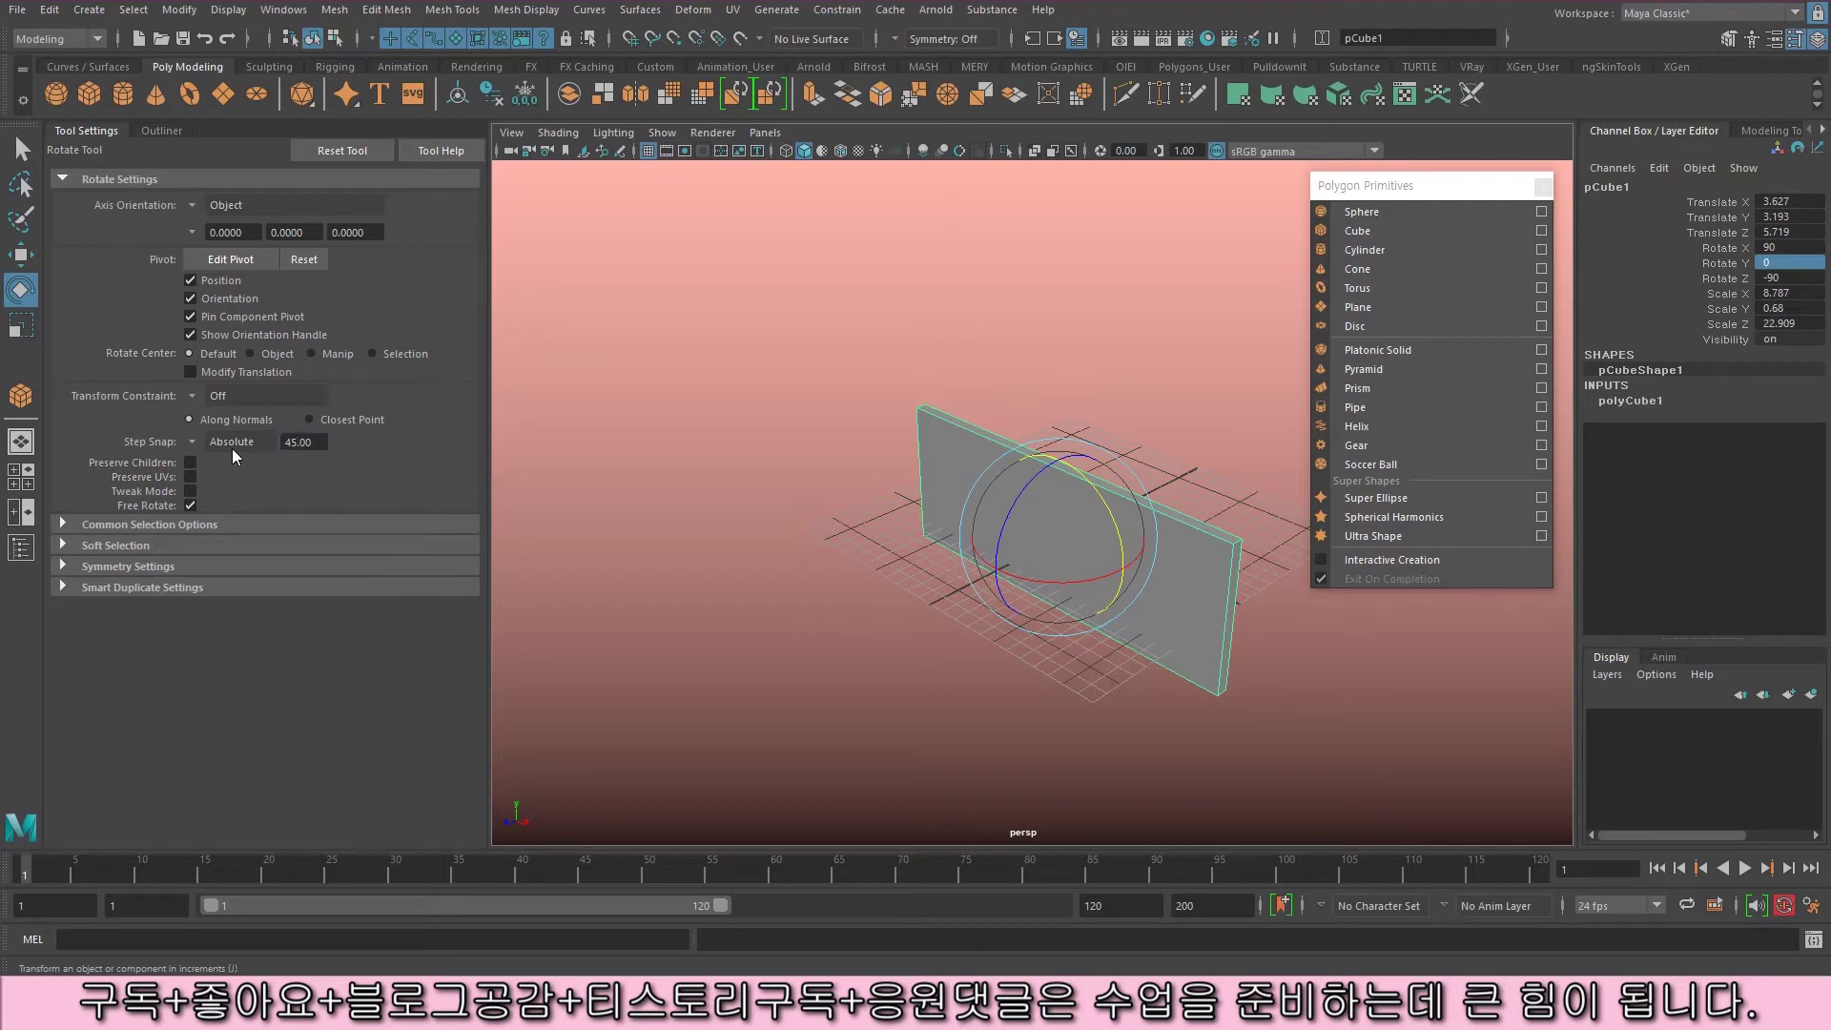
left_click_drag(1106, 508, 1077, 349)
- Set the rotation snap increment to 15 and switch the Rotate tool's step snap off
double_click(324, 447)
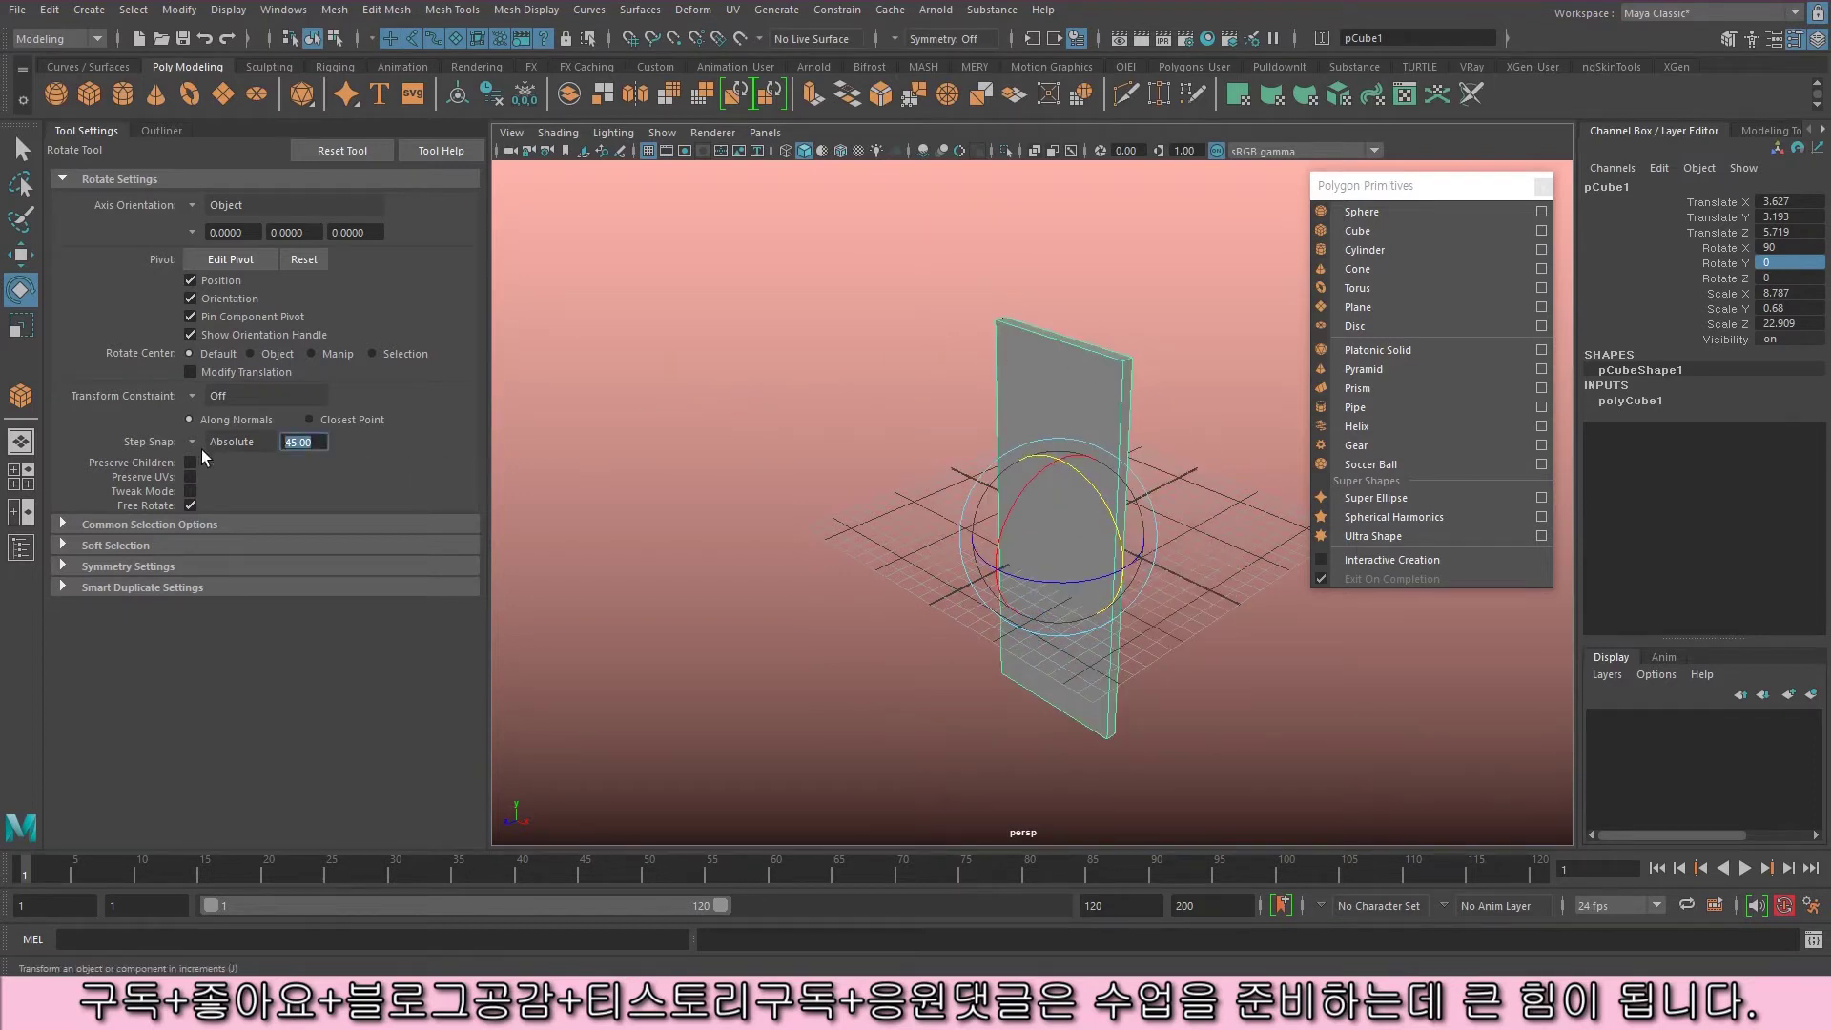
type("15")
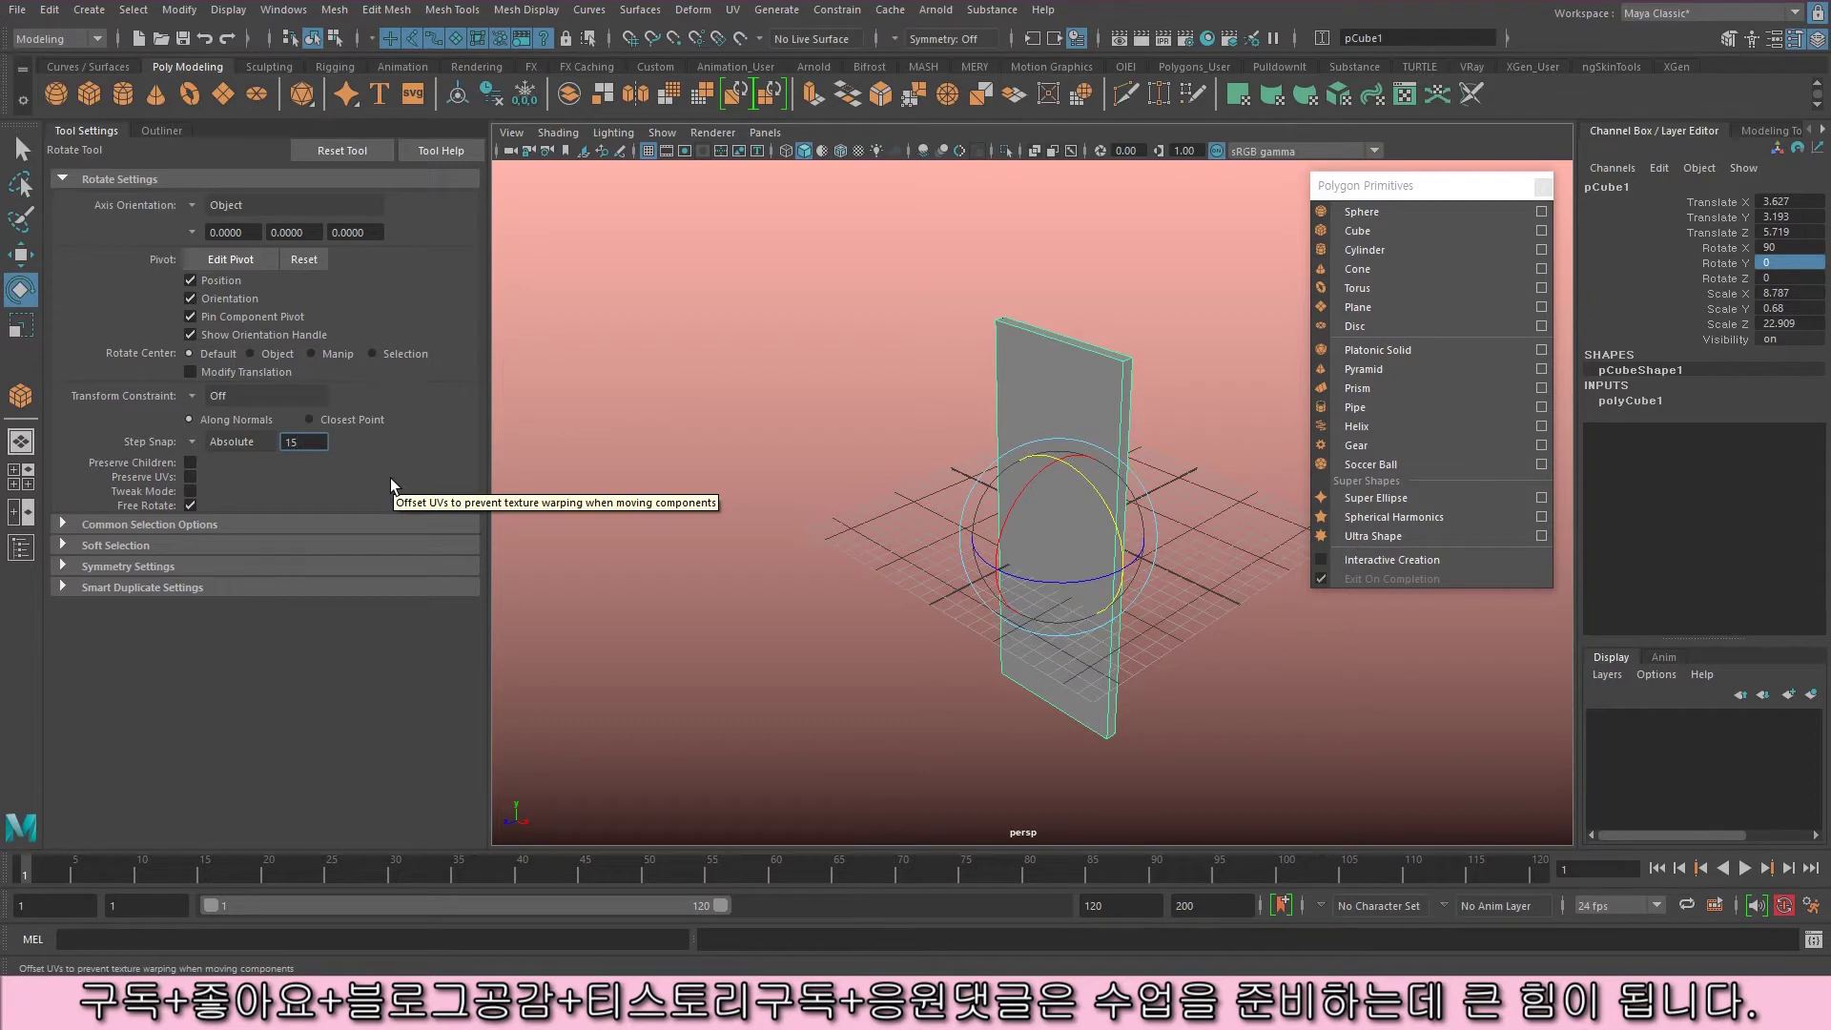
key("Return")
left_click(238, 442)
left_click(239, 403)
left_click(1084, 566)
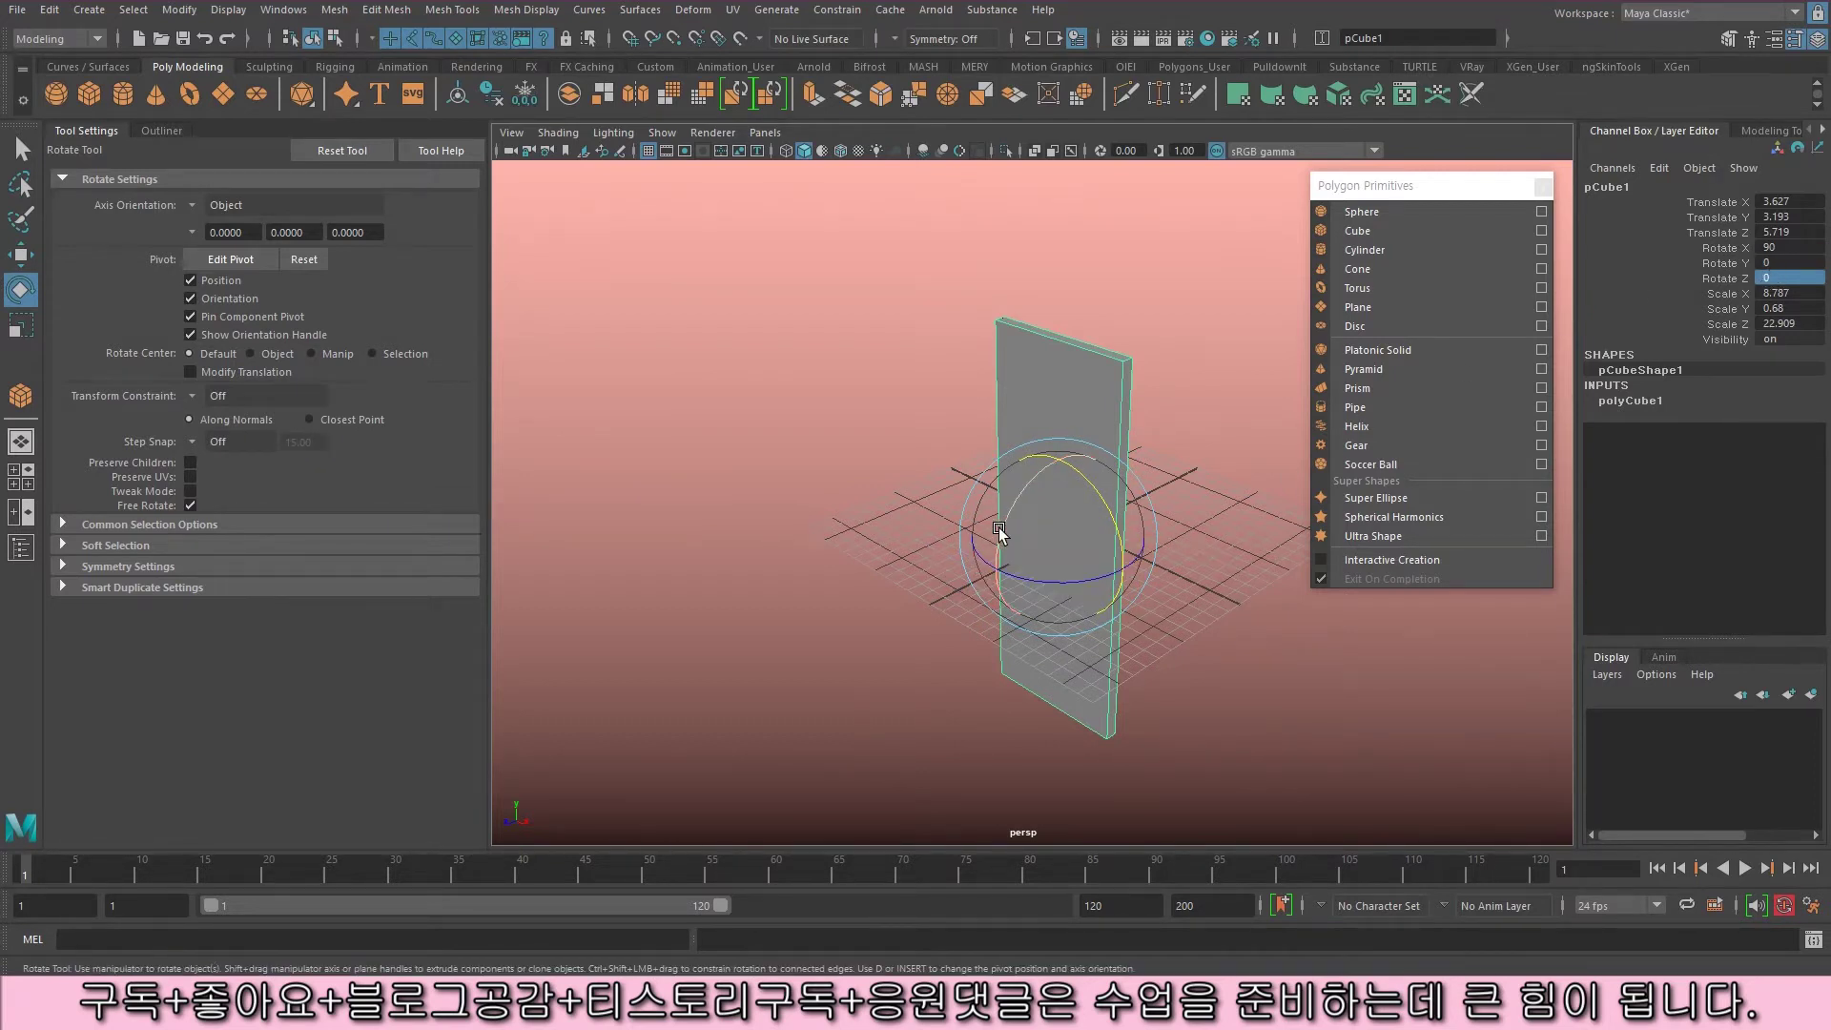
- Set the Move tool's step snap to Absolute at 1.00 and move the slab vertically to Translate Y 3
key("w")
key("r")
key("w")
key("r")
key("w")
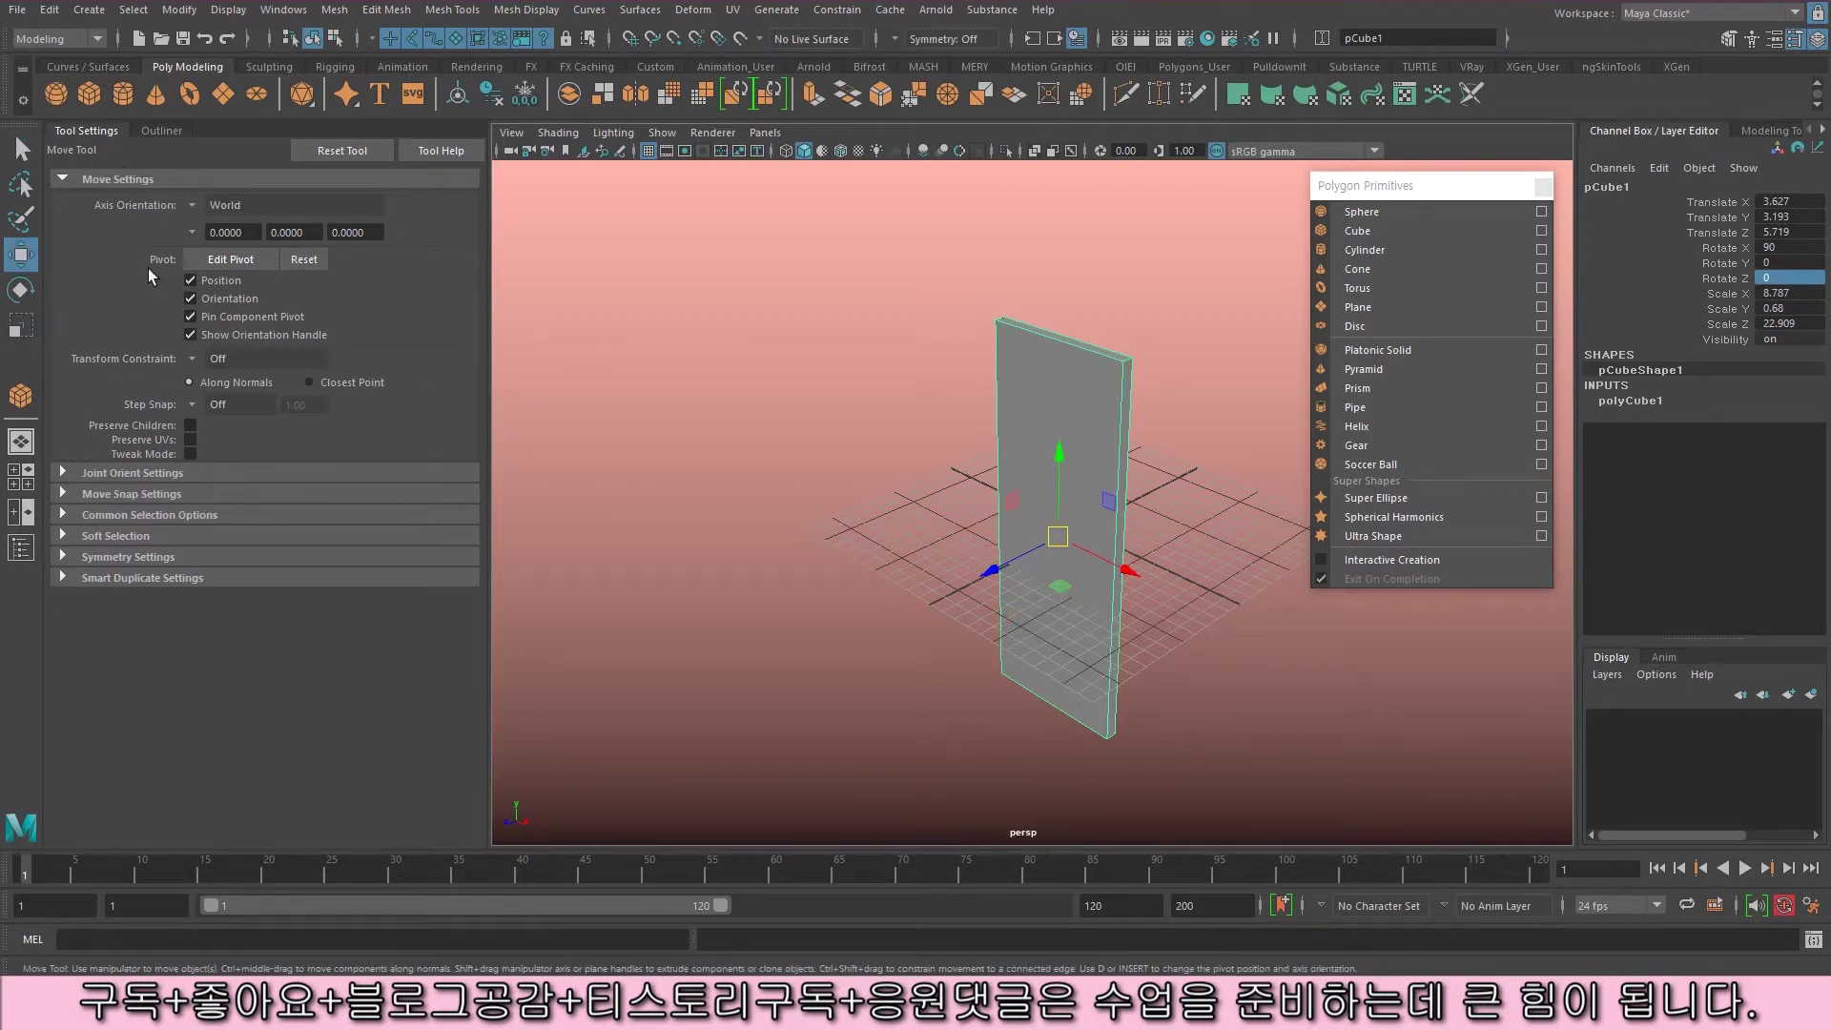
left_click(246, 404)
left_click(228, 422)
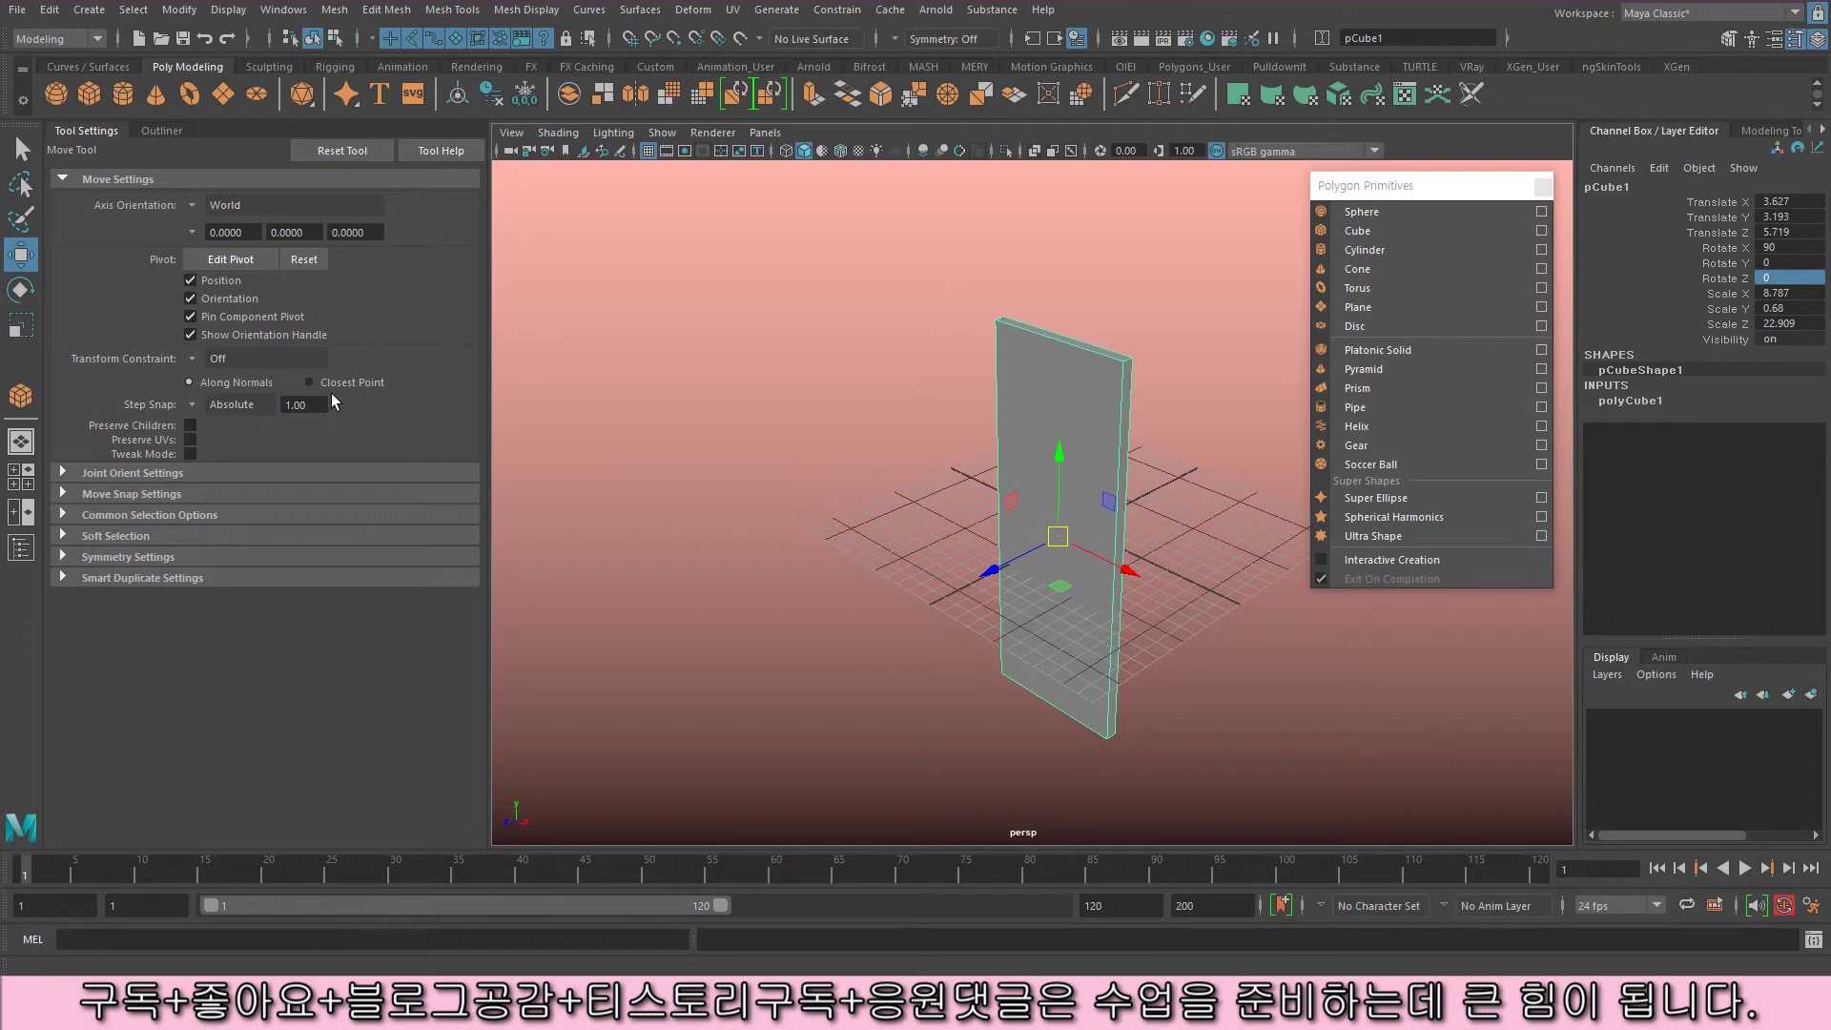
mouse_move(1060, 462)
left_mouse_down()
mouse_move(1061, 329)
mouse_move(1127, 477)
mouse_move(1131, 534)
mouse_move(1106, 310)
mouse_move(1100, 558)
mouse_move(1111, 296)
mouse_move(1112, 572)
mouse_move(1112, 425)
mouse_move(1059, 442)
mouse_move(1055, 544)
mouse_move(1056, 409)
mouse_move(1089, 338)
mouse_move(1096, 482)
mouse_move(1073, 358)
mouse_move(1093, 459)
mouse_move(1056, 451)
mouse_move(1059, 391)
mouse_move(1062, 456)
mouse_move(1080, 378)
mouse_move(1082, 568)
mouse_move(1089, 434)
mouse_move(1090, 465)
left_mouse_up()
- Scale the slab along X with temporary step snapping to about 9.79
key("j")
key("j")
key("j")
key("r")
key("j")
left_click_drag(1123, 572, 1074, 619)
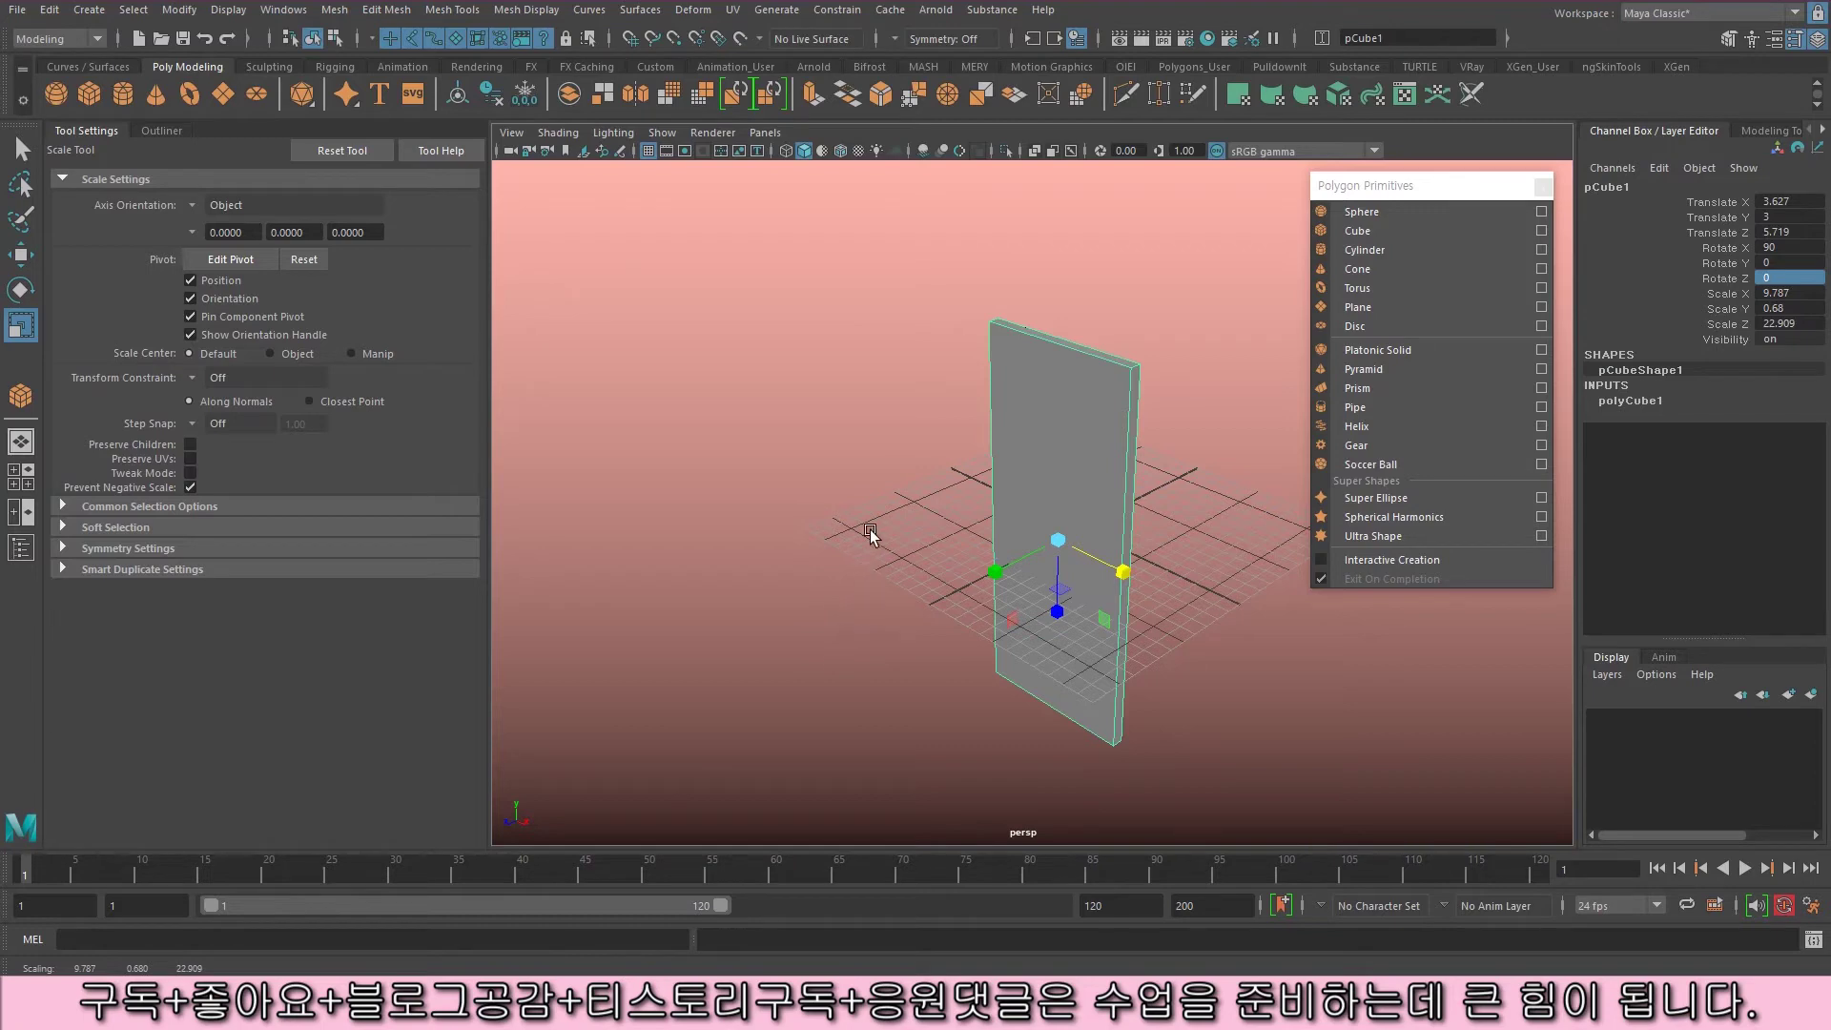
- Delete the slab and create a new polygon cube at the origin
left_click_drag(788, 360, 1248, 675)
key("Delete")
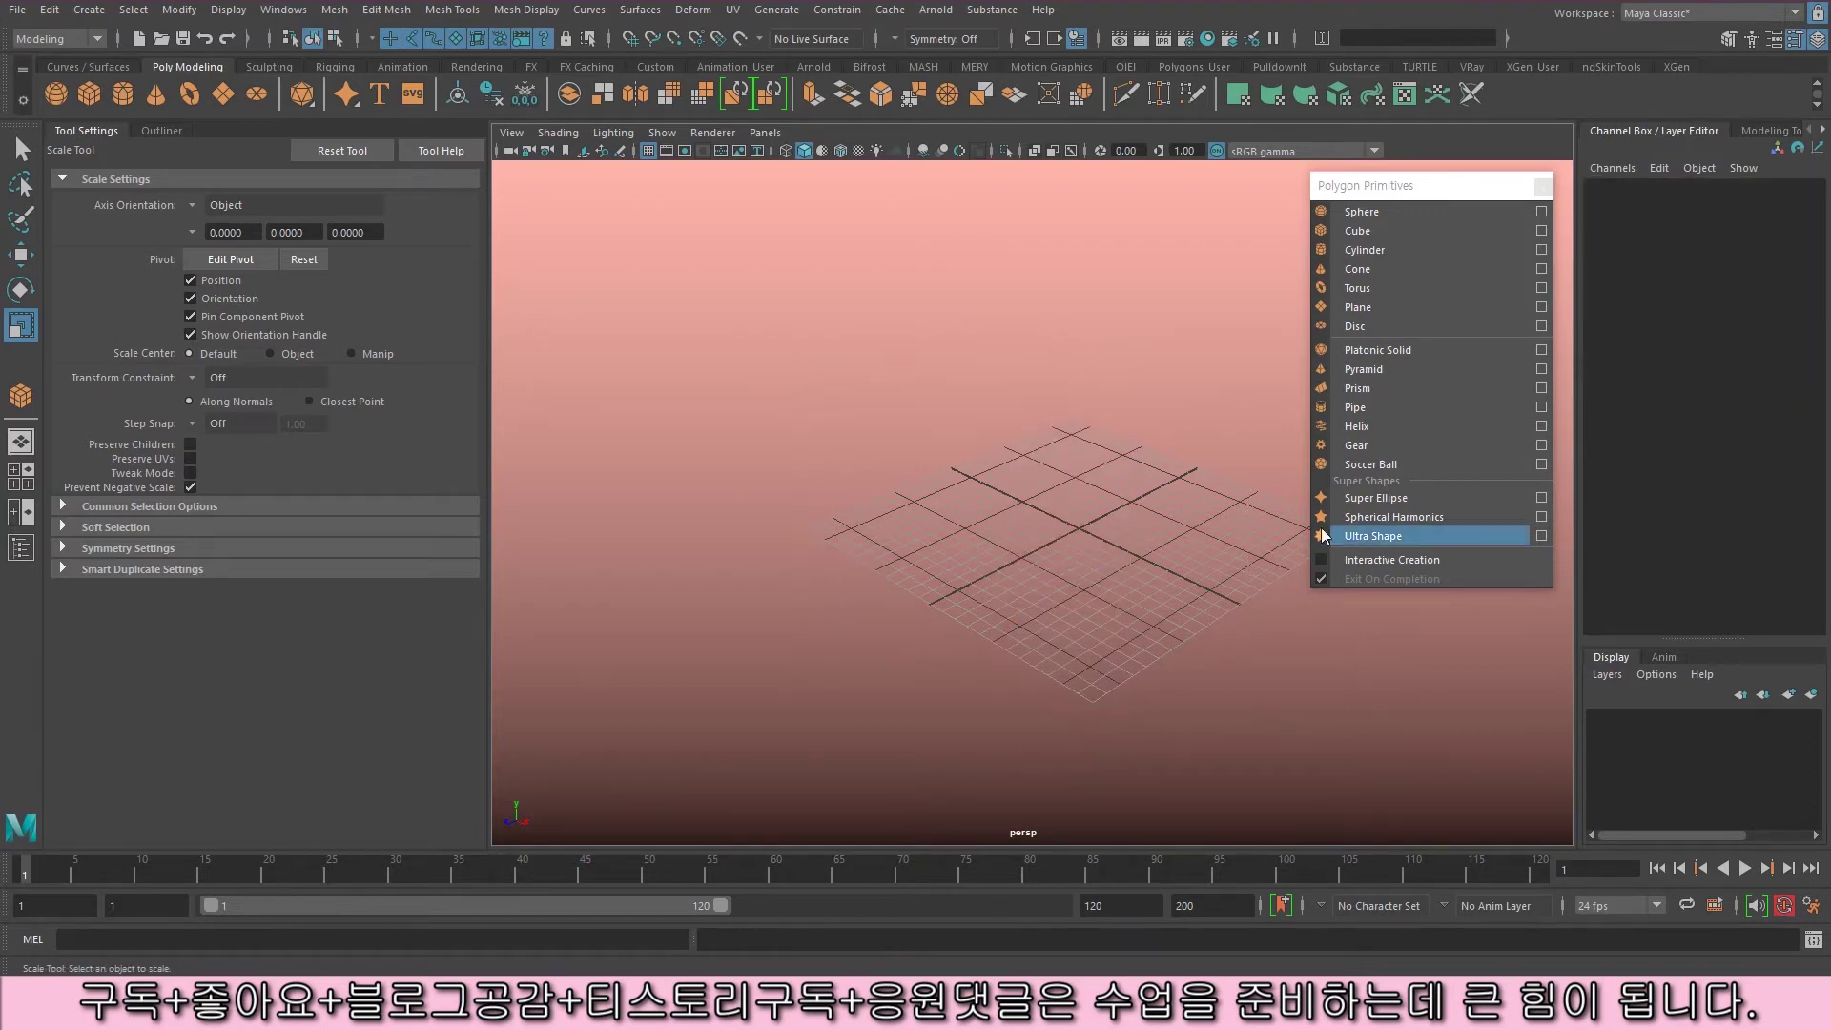
left_click(1374, 239)
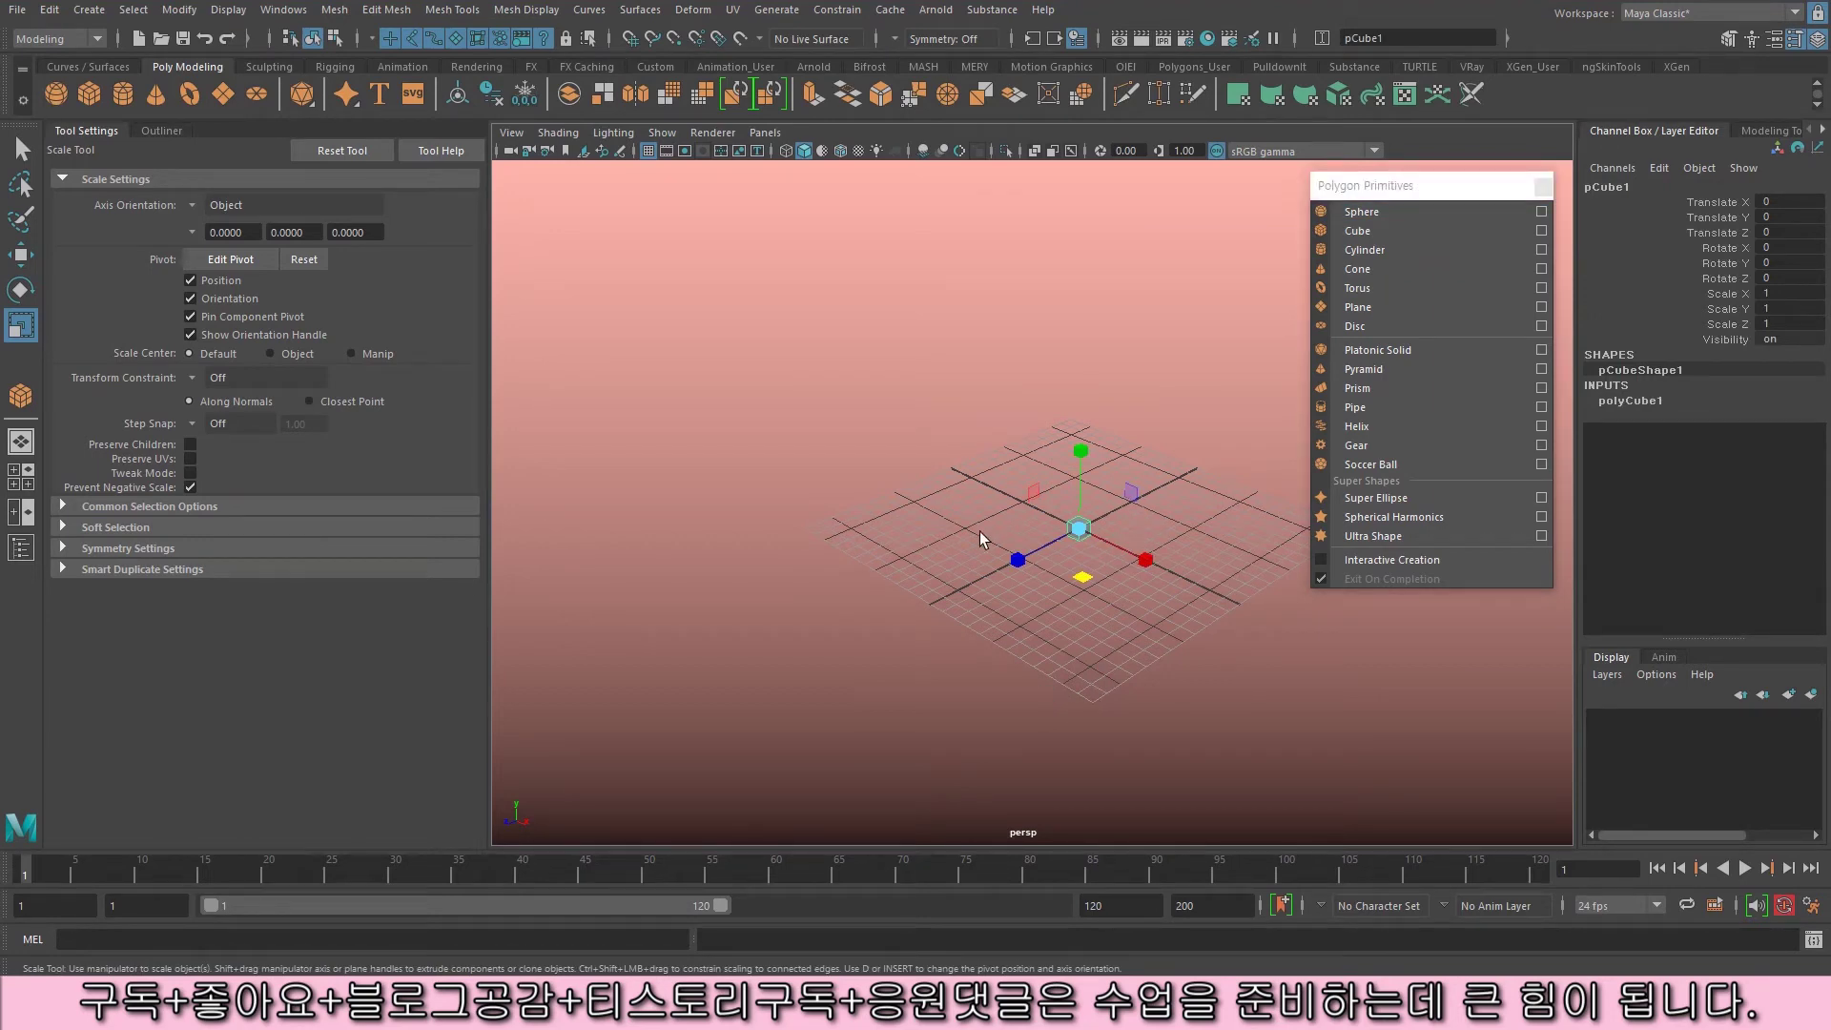
- Scale the cube into a flat rectangular tabletop, about 69.6 in X, 5.4 in Y and 132.7 in Z
middle_click_drag(888, 624, 952, 635)
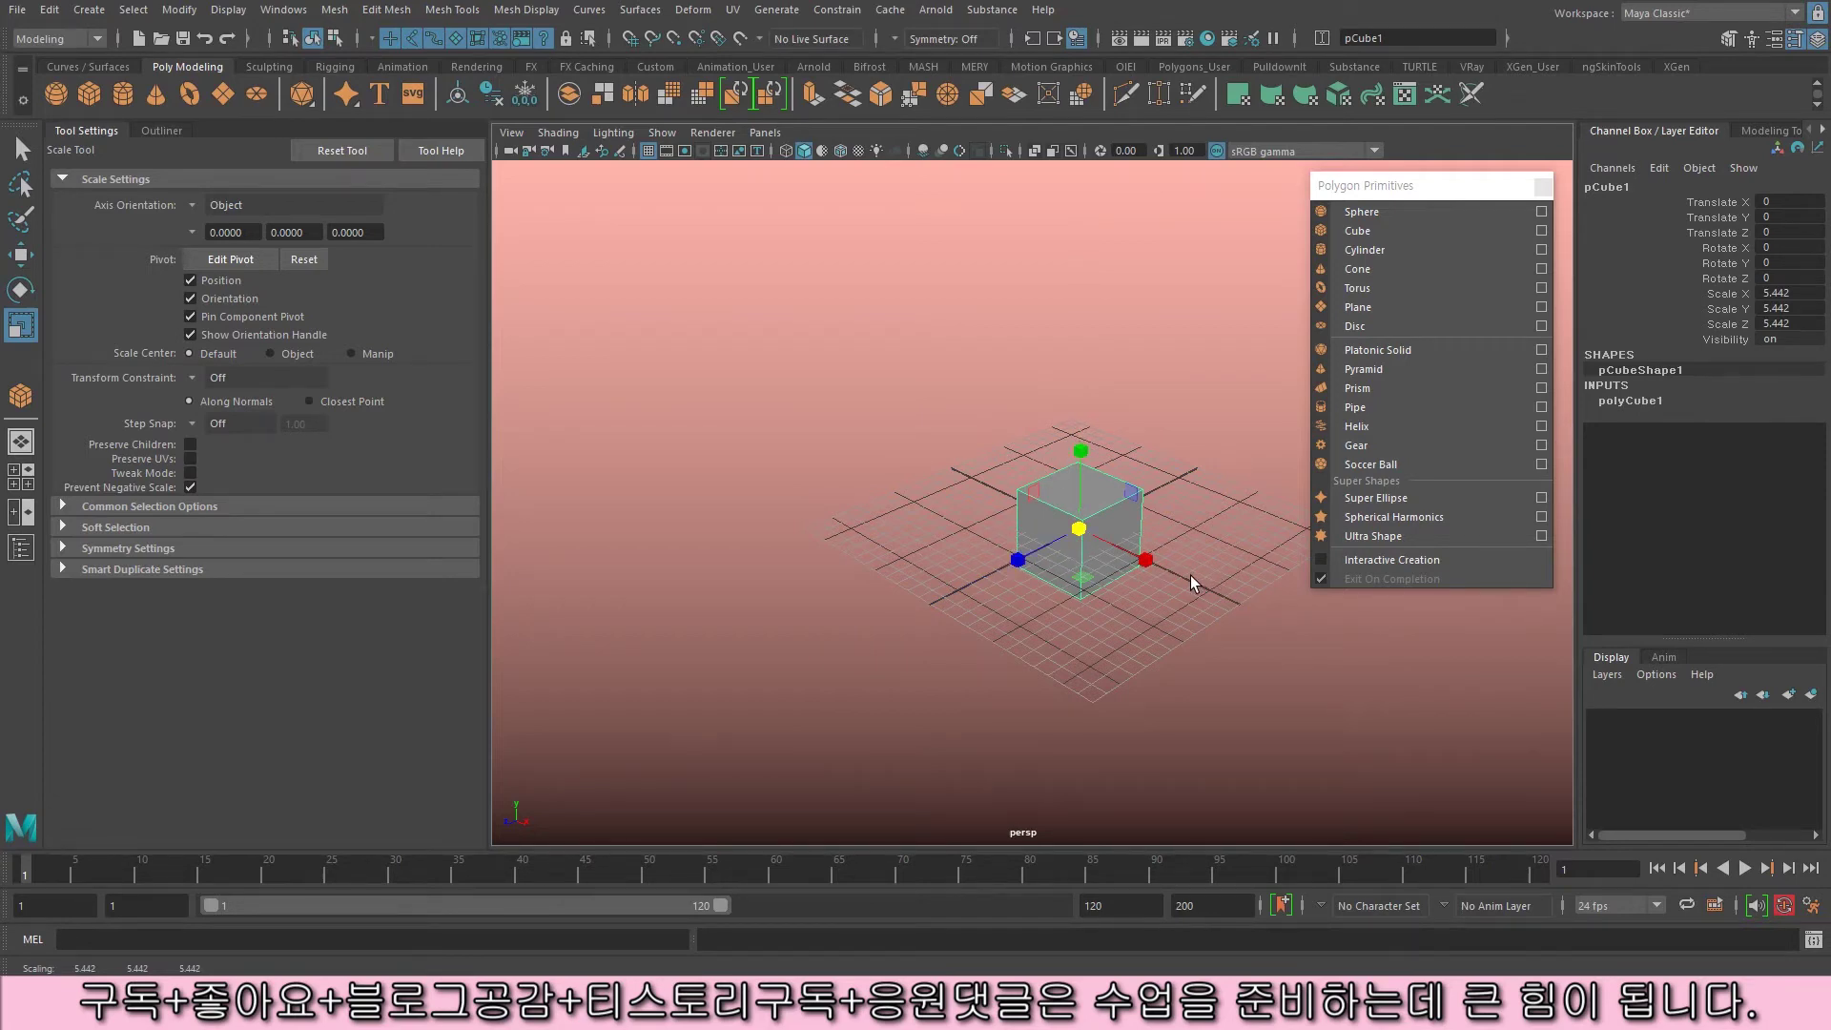
scroll(1189, 574, "down", 4)
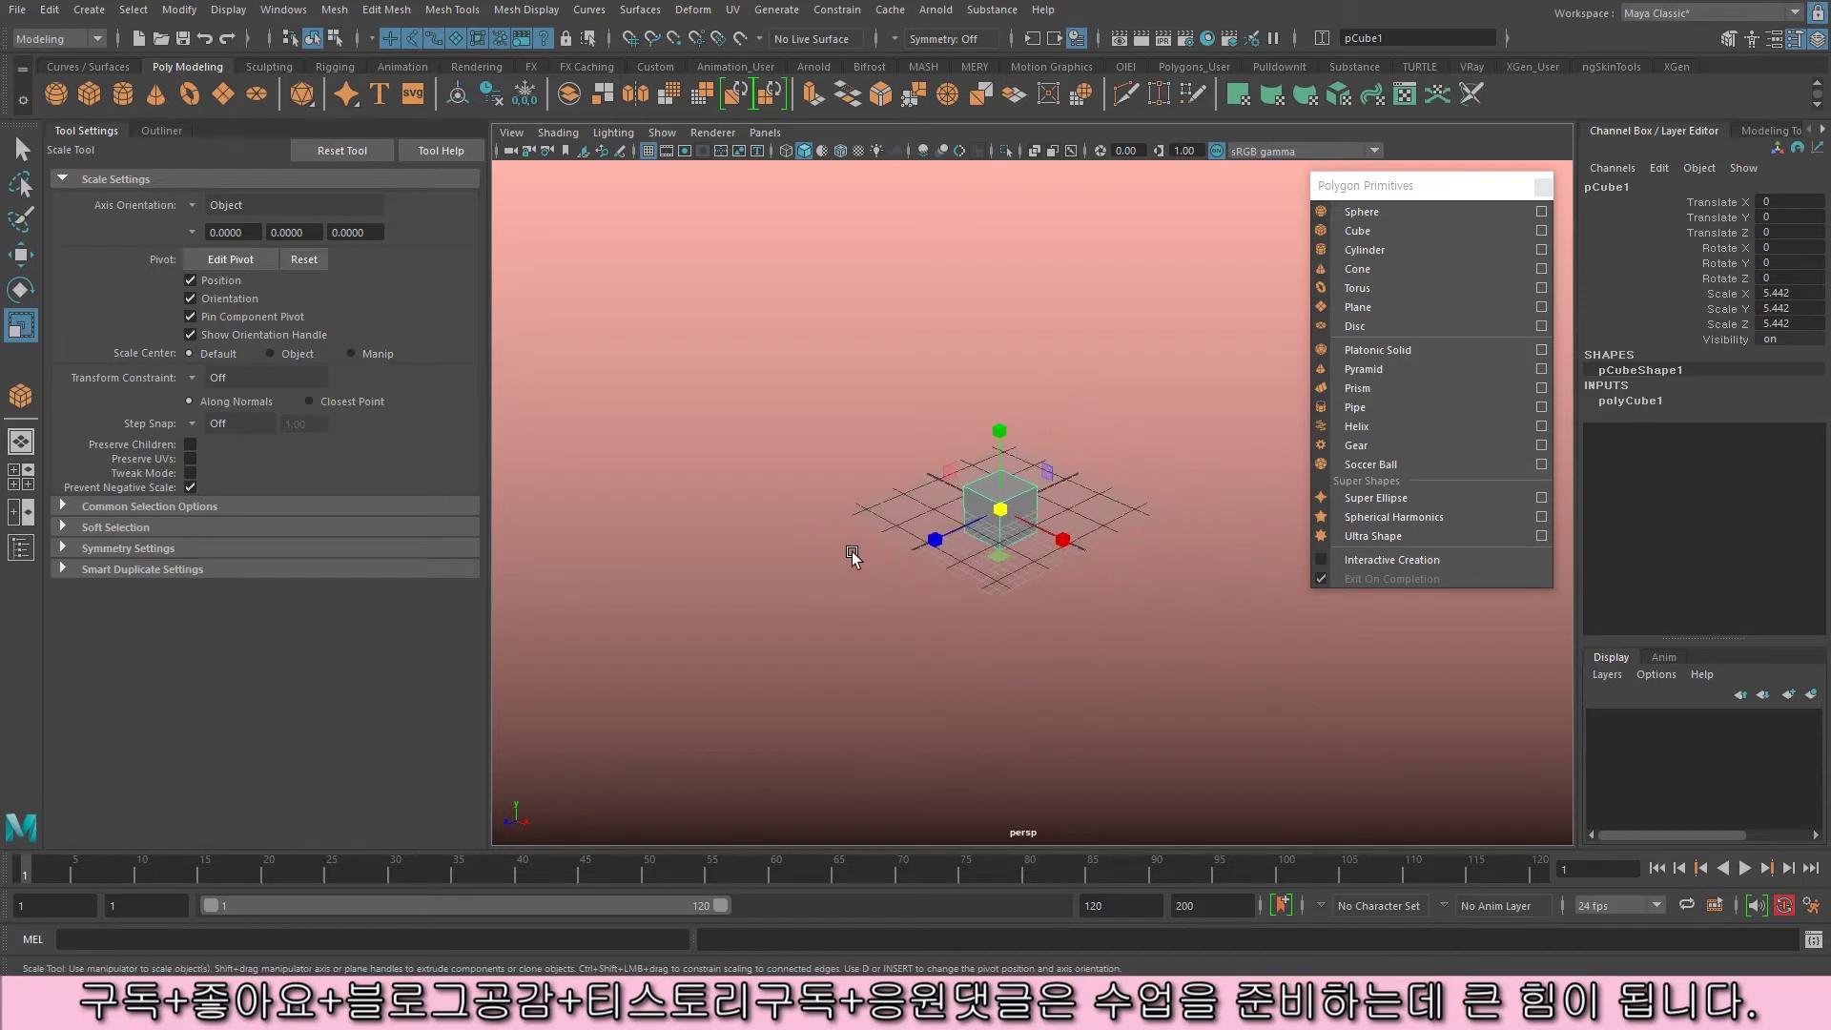
left_click_drag(1004, 551, 1240, 696)
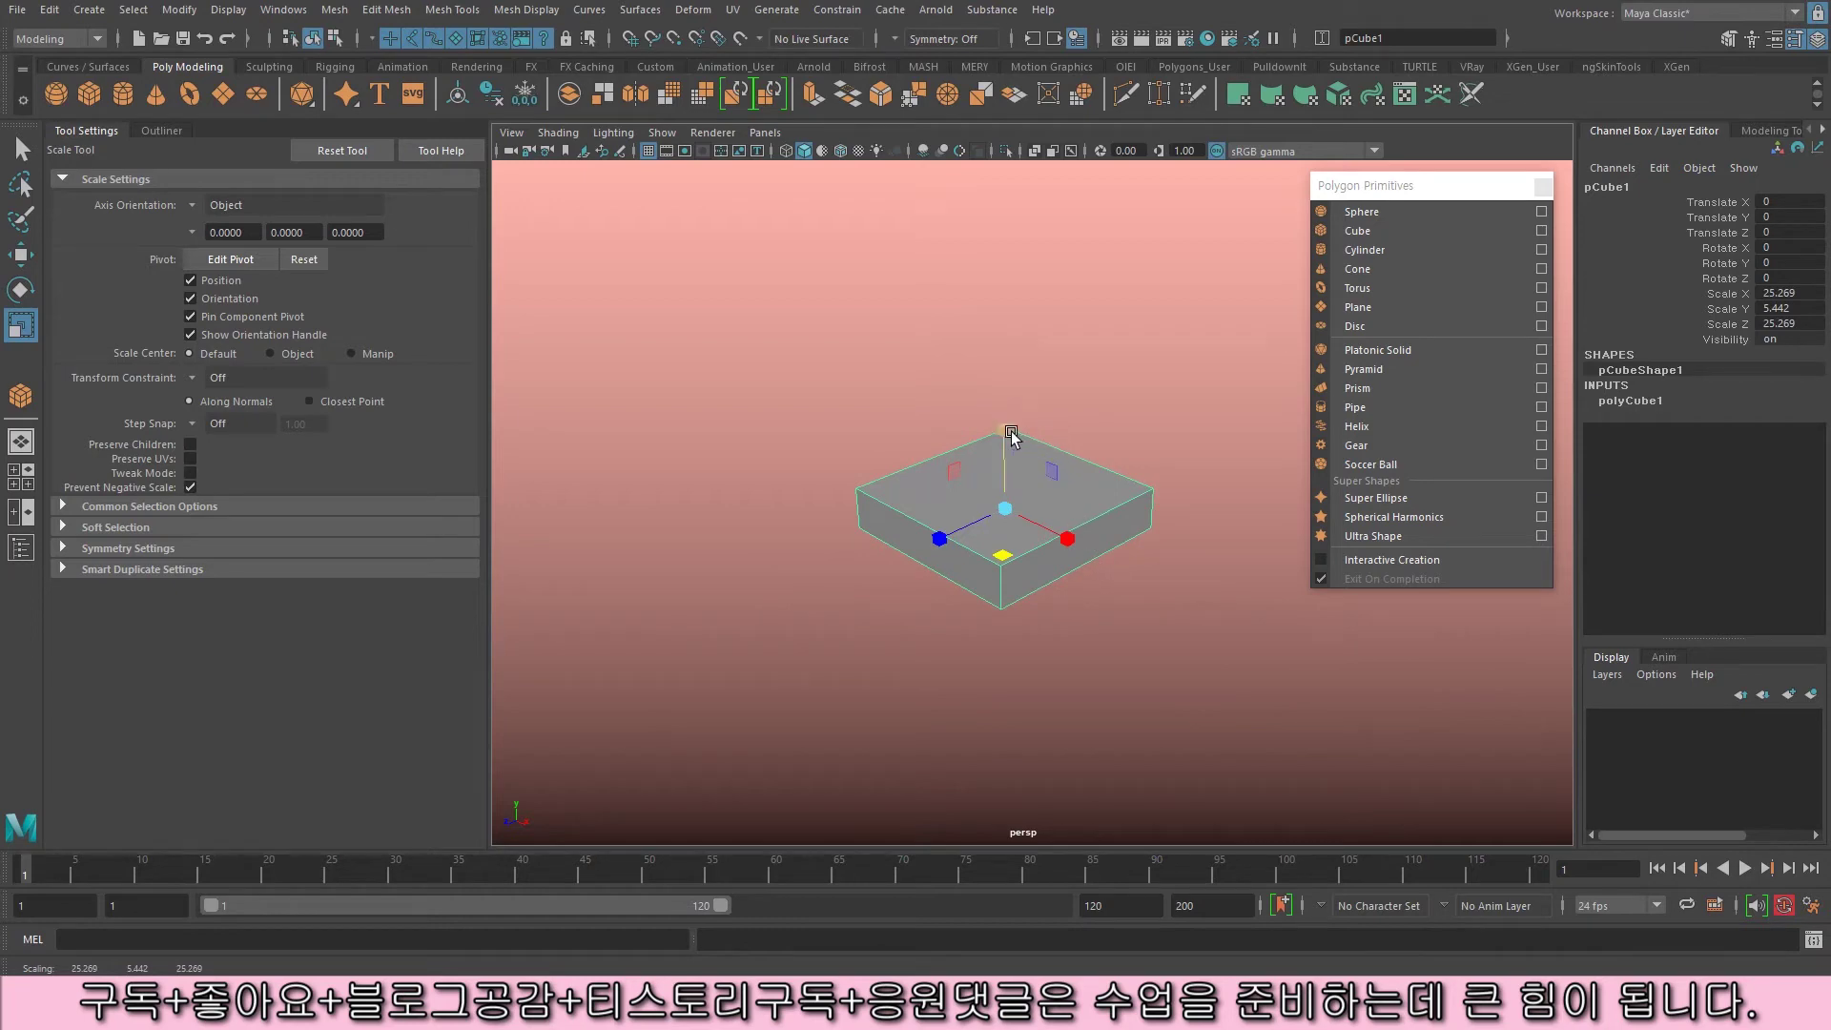
left_click_drag(1005, 434, 706, 479, "ctrl")
middle_click_drag(707, 480, 899, 687)
left_click_drag(900, 687, 952, 621, "alt")
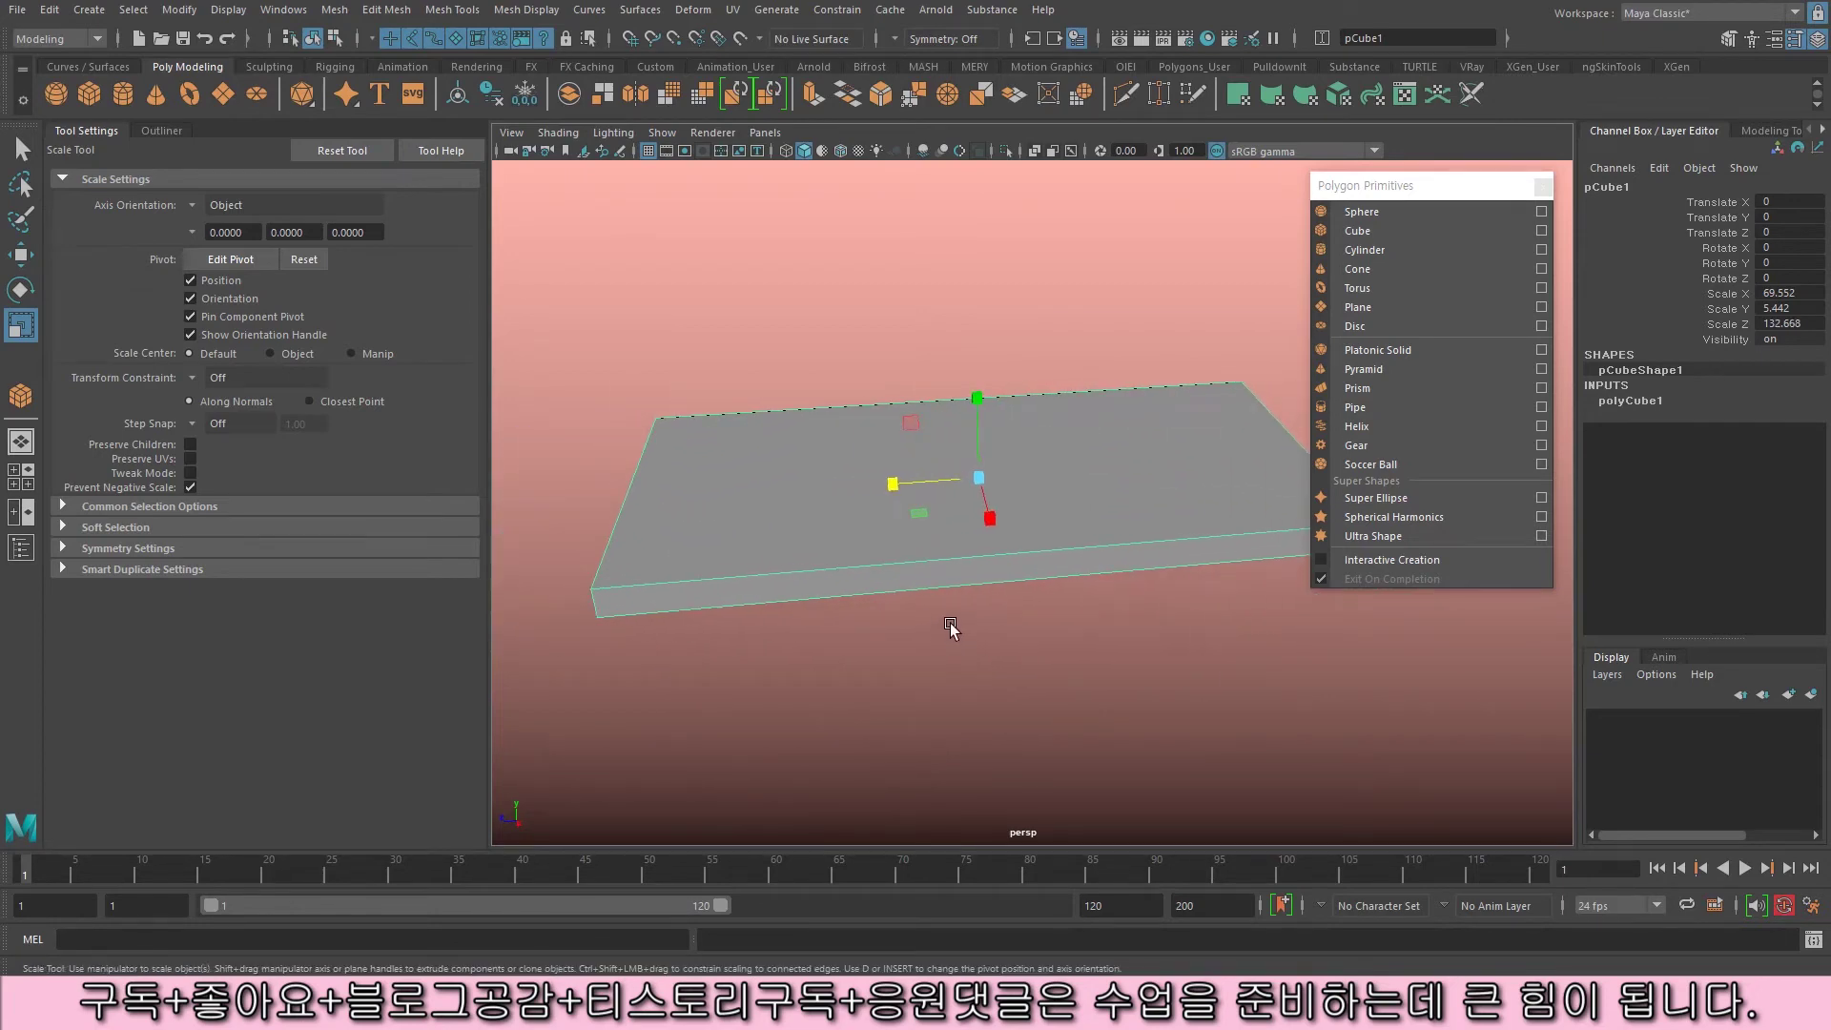
- Raise the tabletop above the grid to about Translate Y 52.2 and enable viewport anti-aliasing
key("w")
left_click_drag(1007, 534, 1006, 464, "alt")
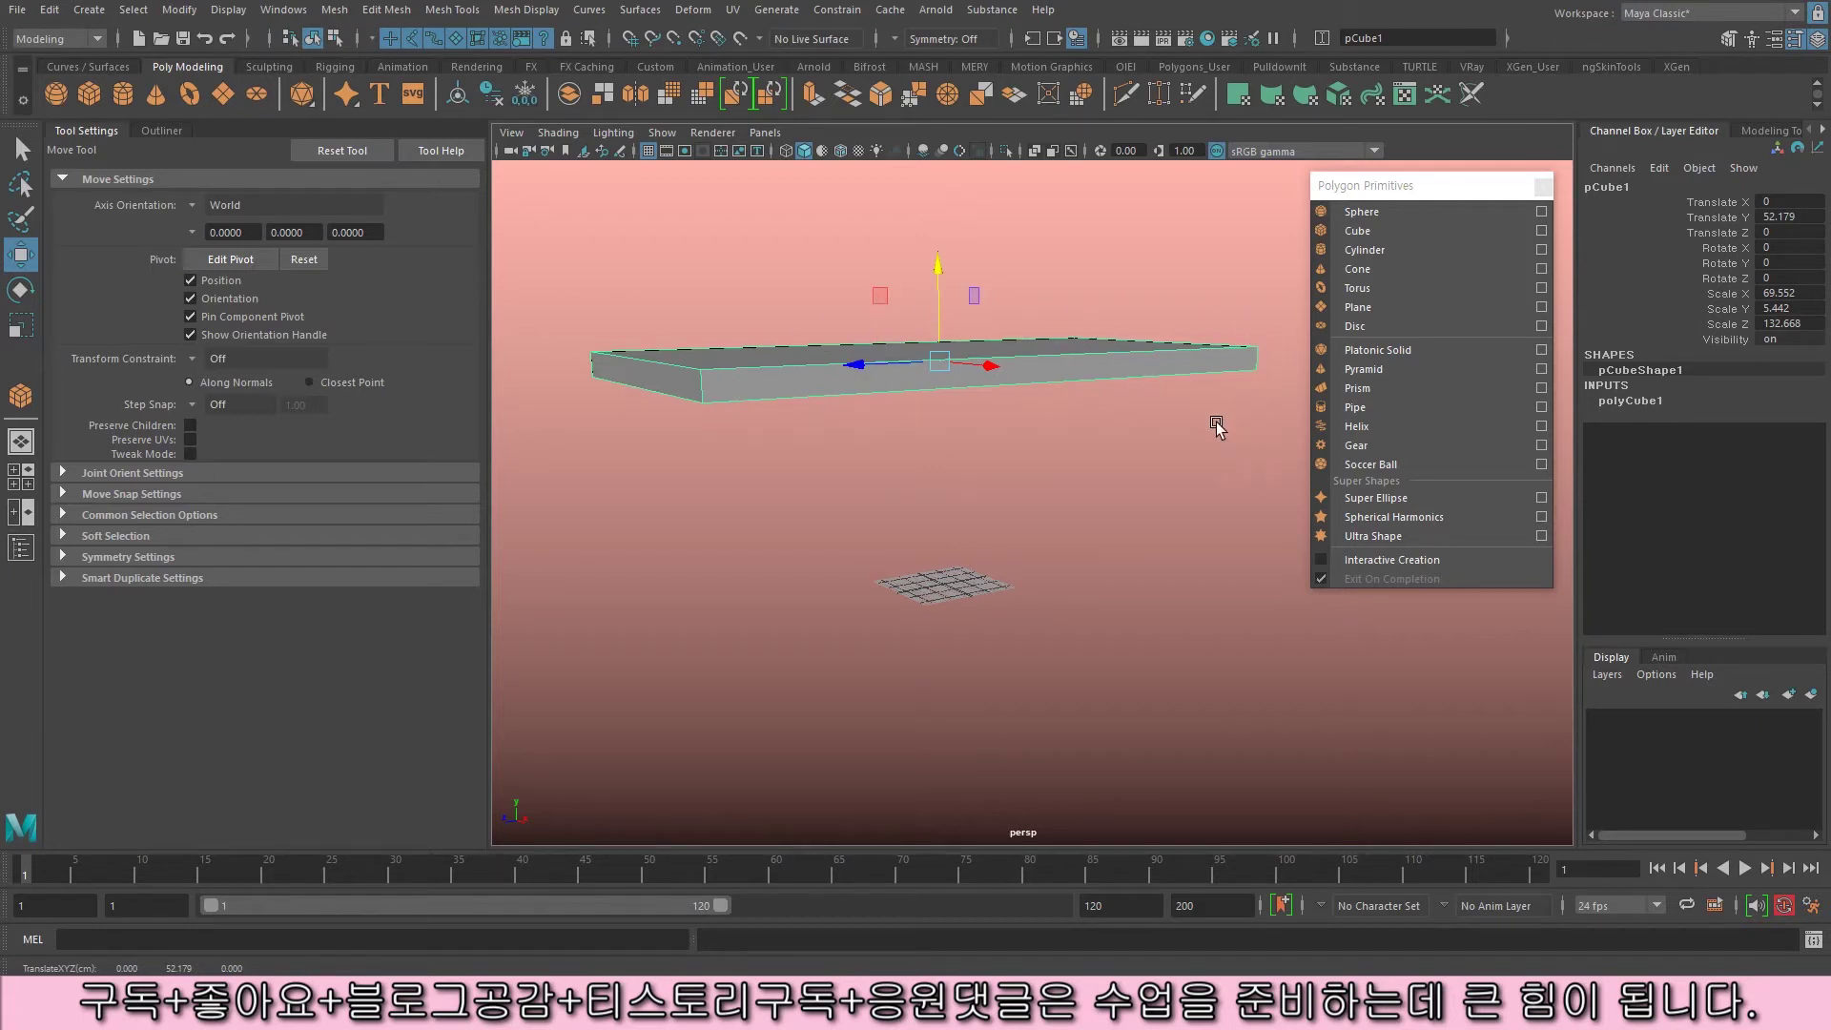
left_click(959, 152)
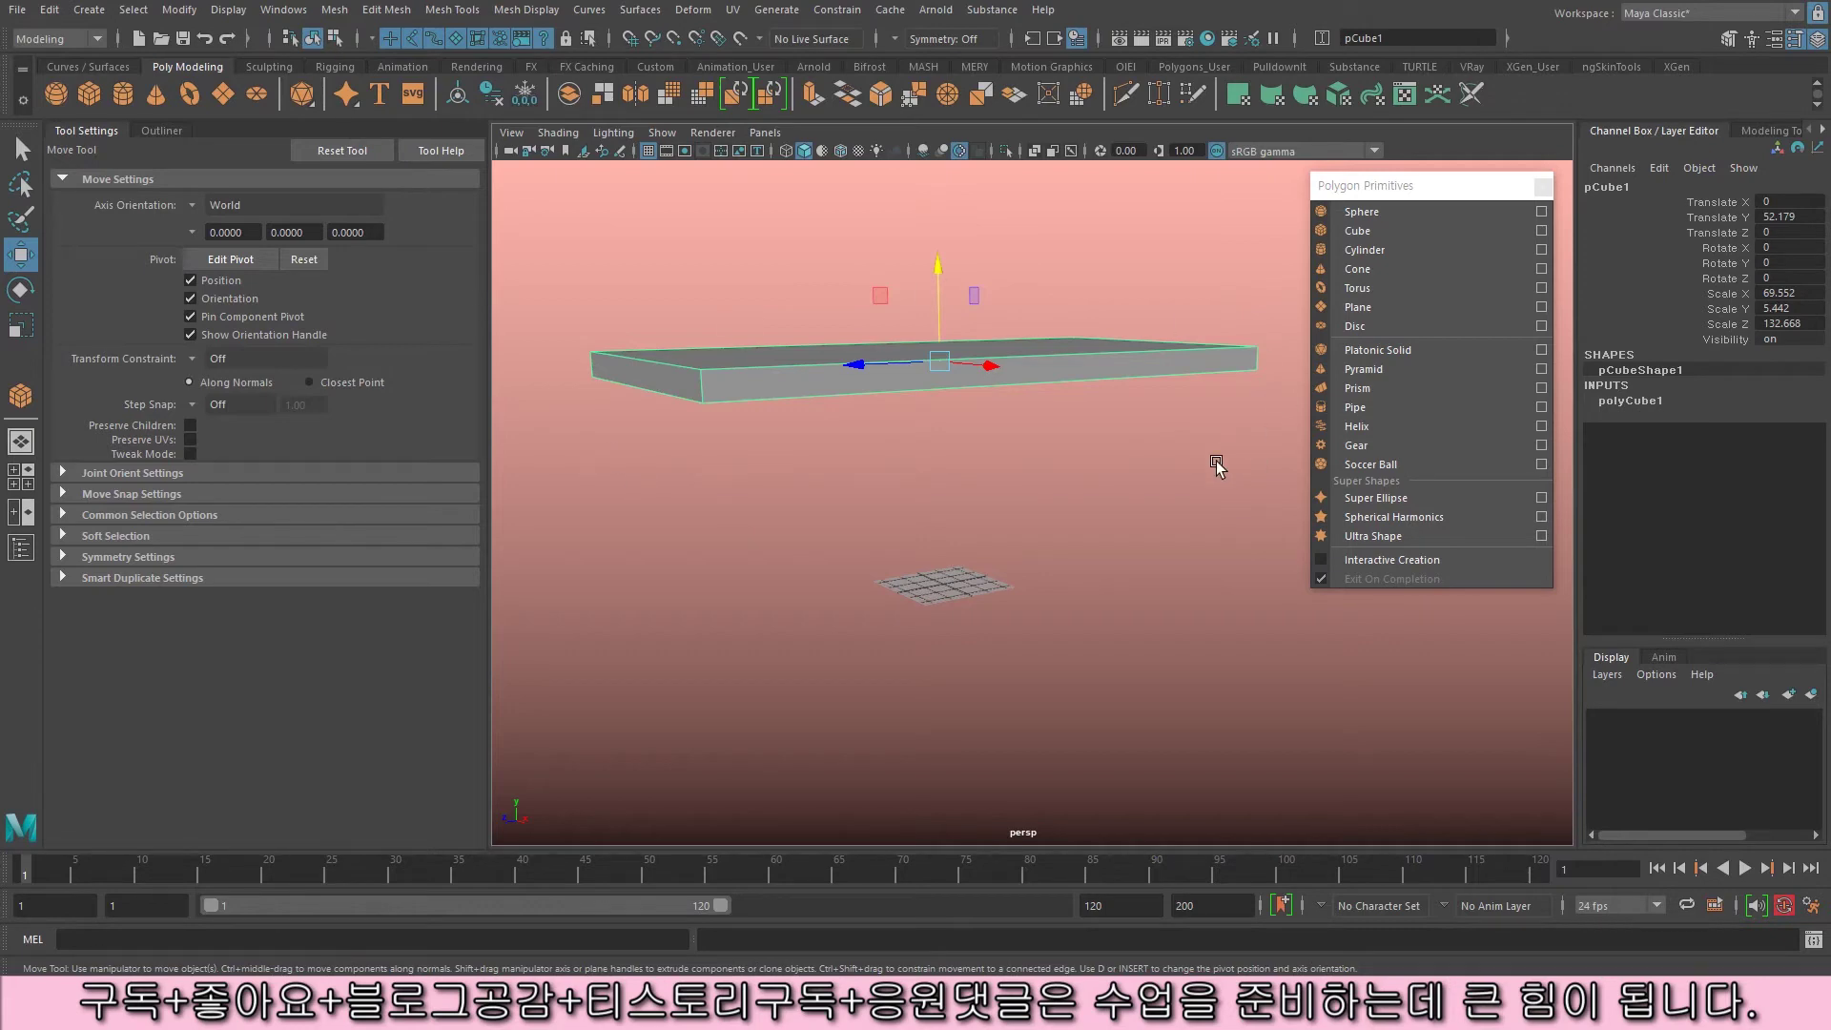
- Create a second polygon cube and scale it into a table leg, about 7.2 in X and Z and 59.2 in Y
left_click(1358, 230)
key("r")
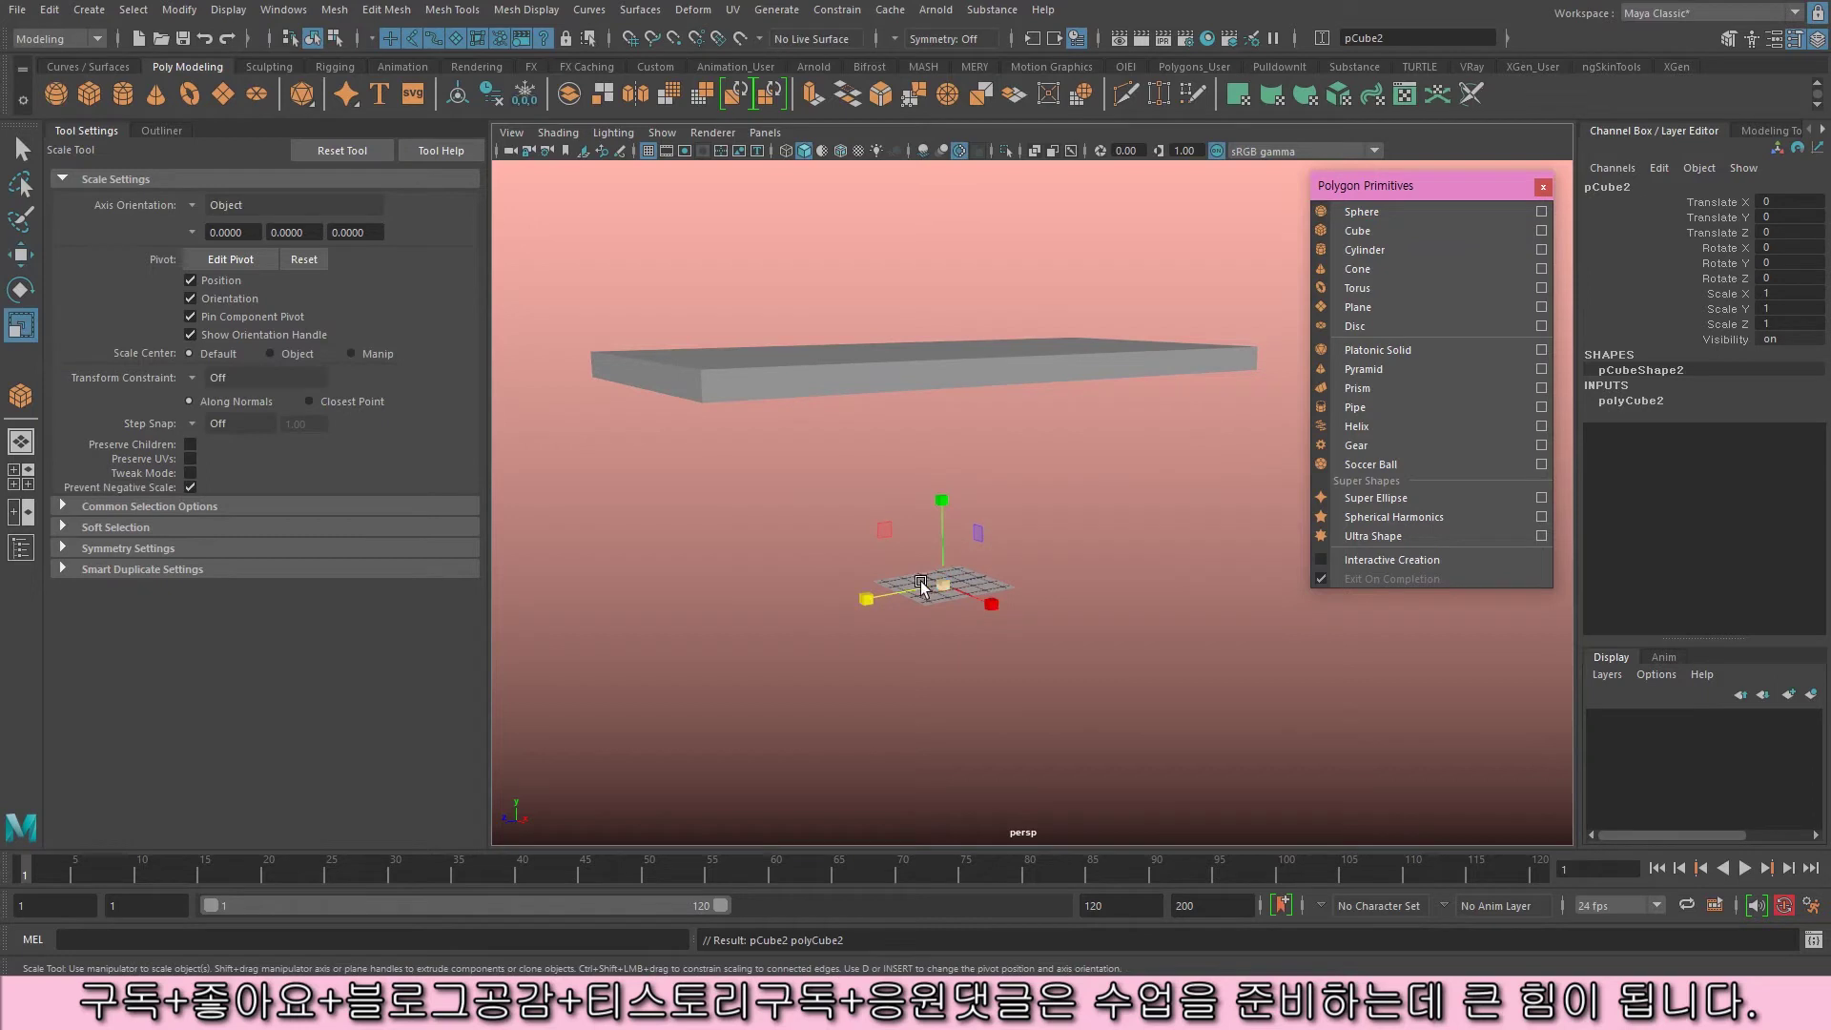
middle_click_drag(805, 559, 810, 564)
mouse_move(944, 583)
left_mouse_down()
mouse_move(968, 584)
mouse_move(944, 572)
mouse_move(1030, 401)
mouse_move(922, 575)
left_mouse_up()
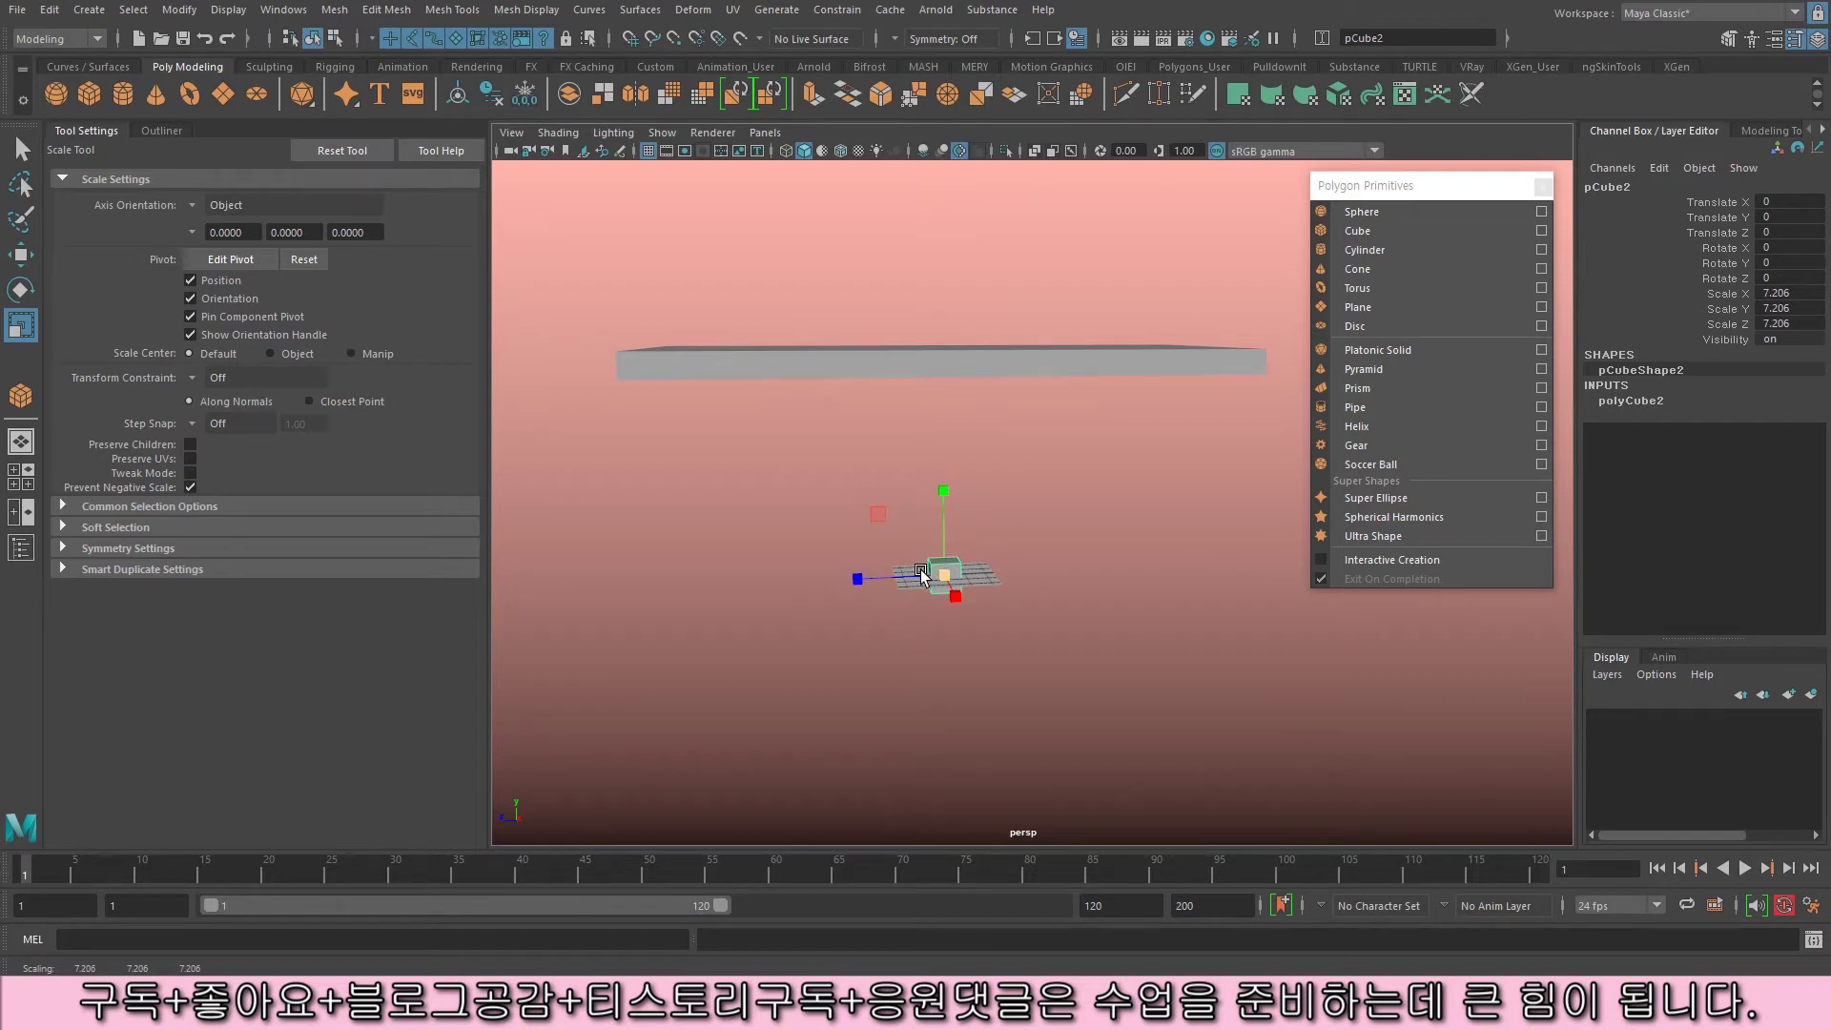
left_click_drag(943, 493, 940, 186)
mouse_move(947, 451)
left_mouse_down()
mouse_move(948, 474)
mouse_move(975, 438)
left_mouse_up()
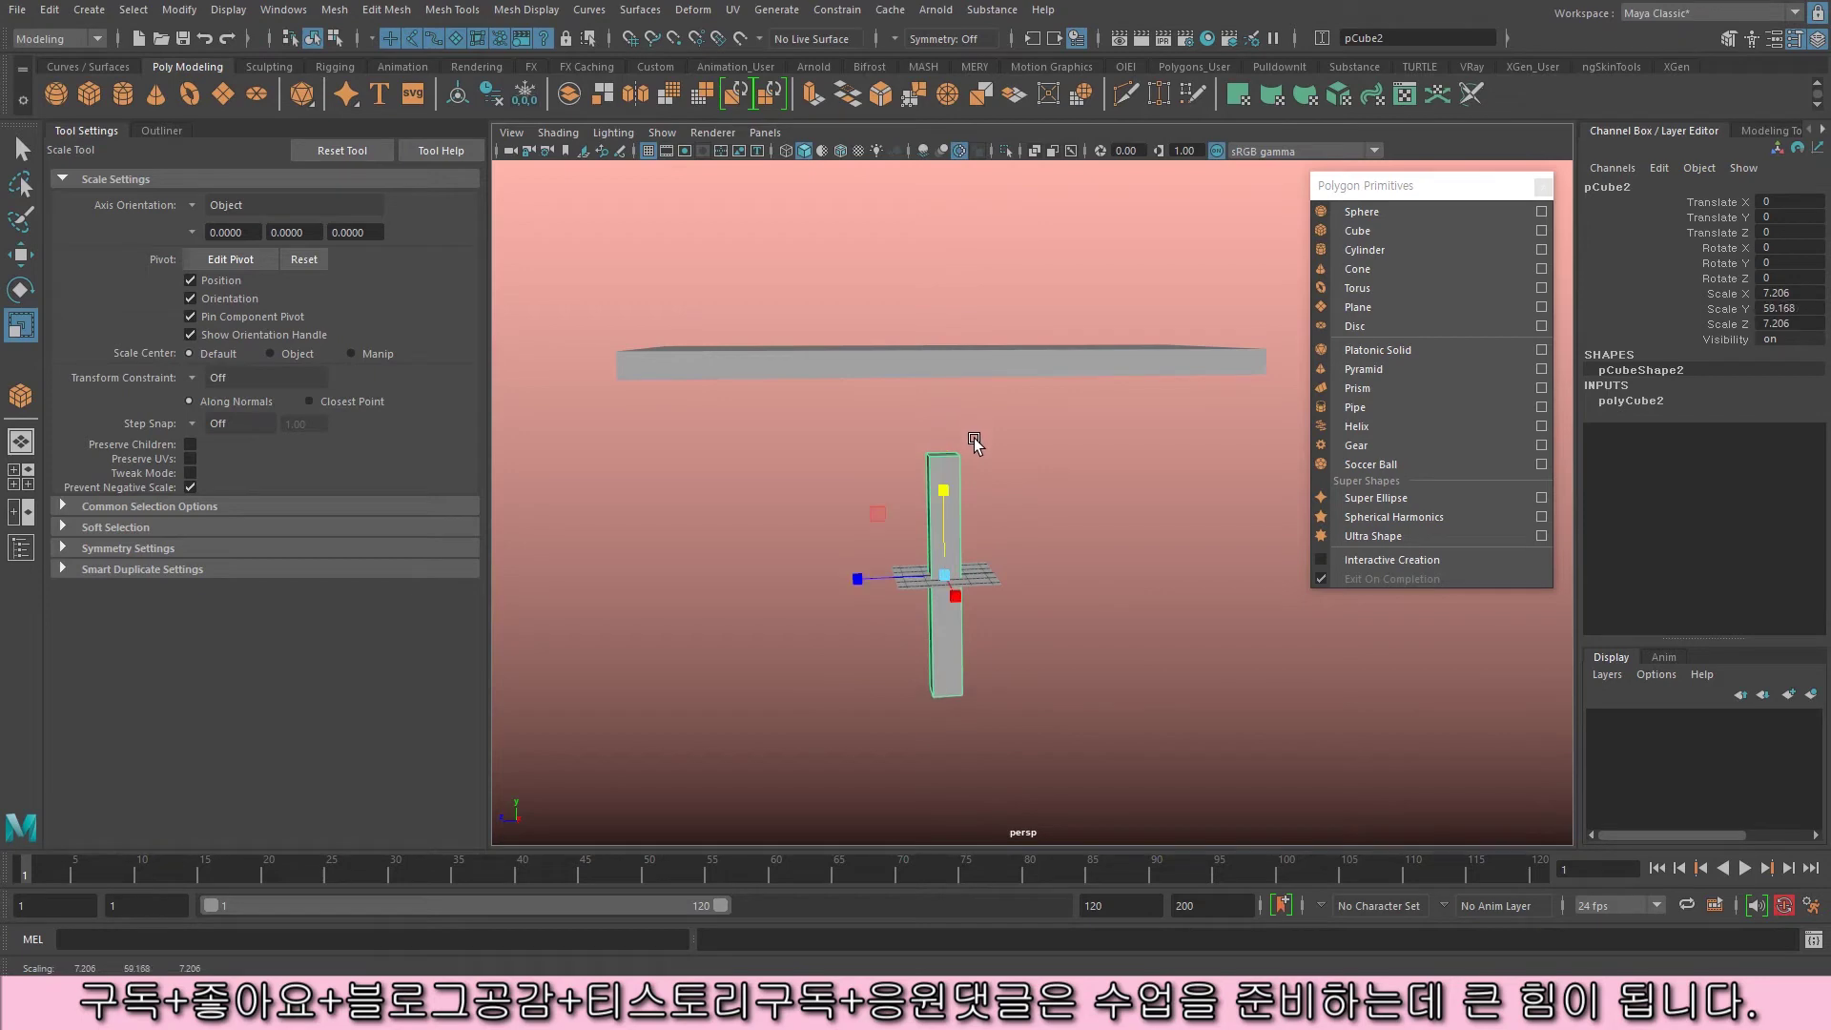
- Try moving the leg freely towards the underside of the tabletop and undo the move
left_click_drag(969, 576, 661, 404, "alt")
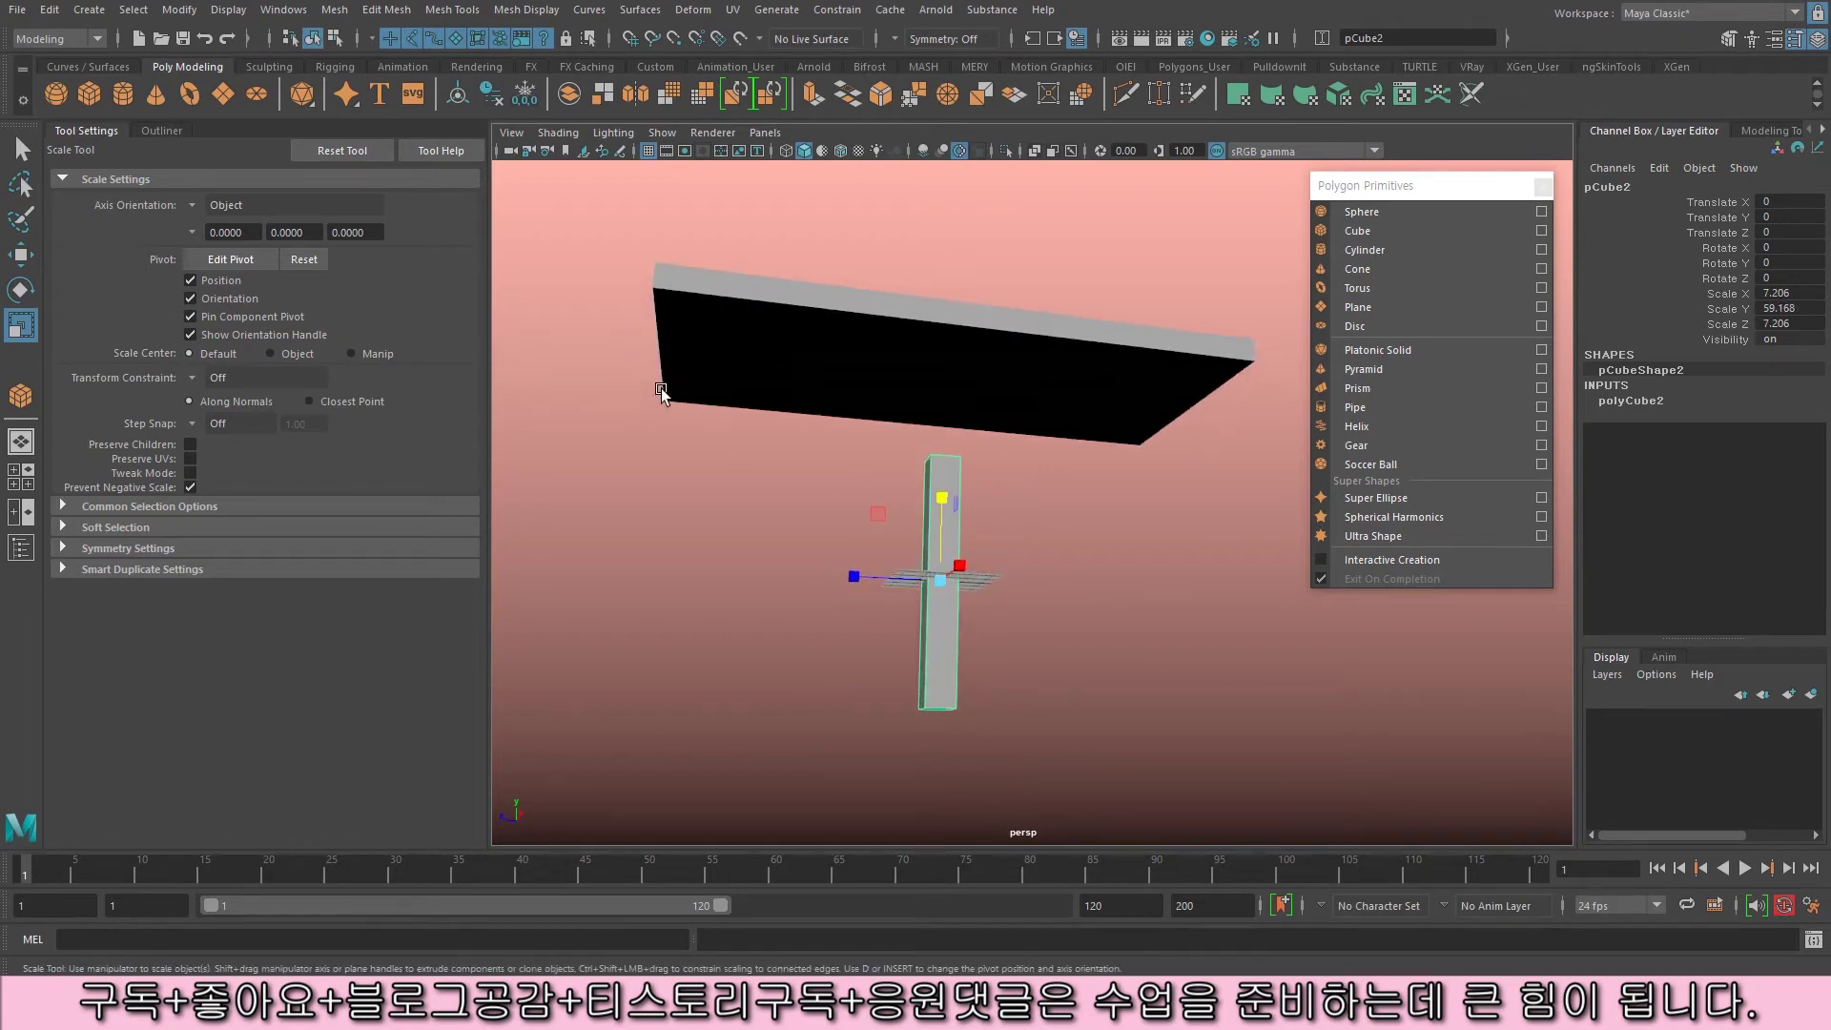
key("w")
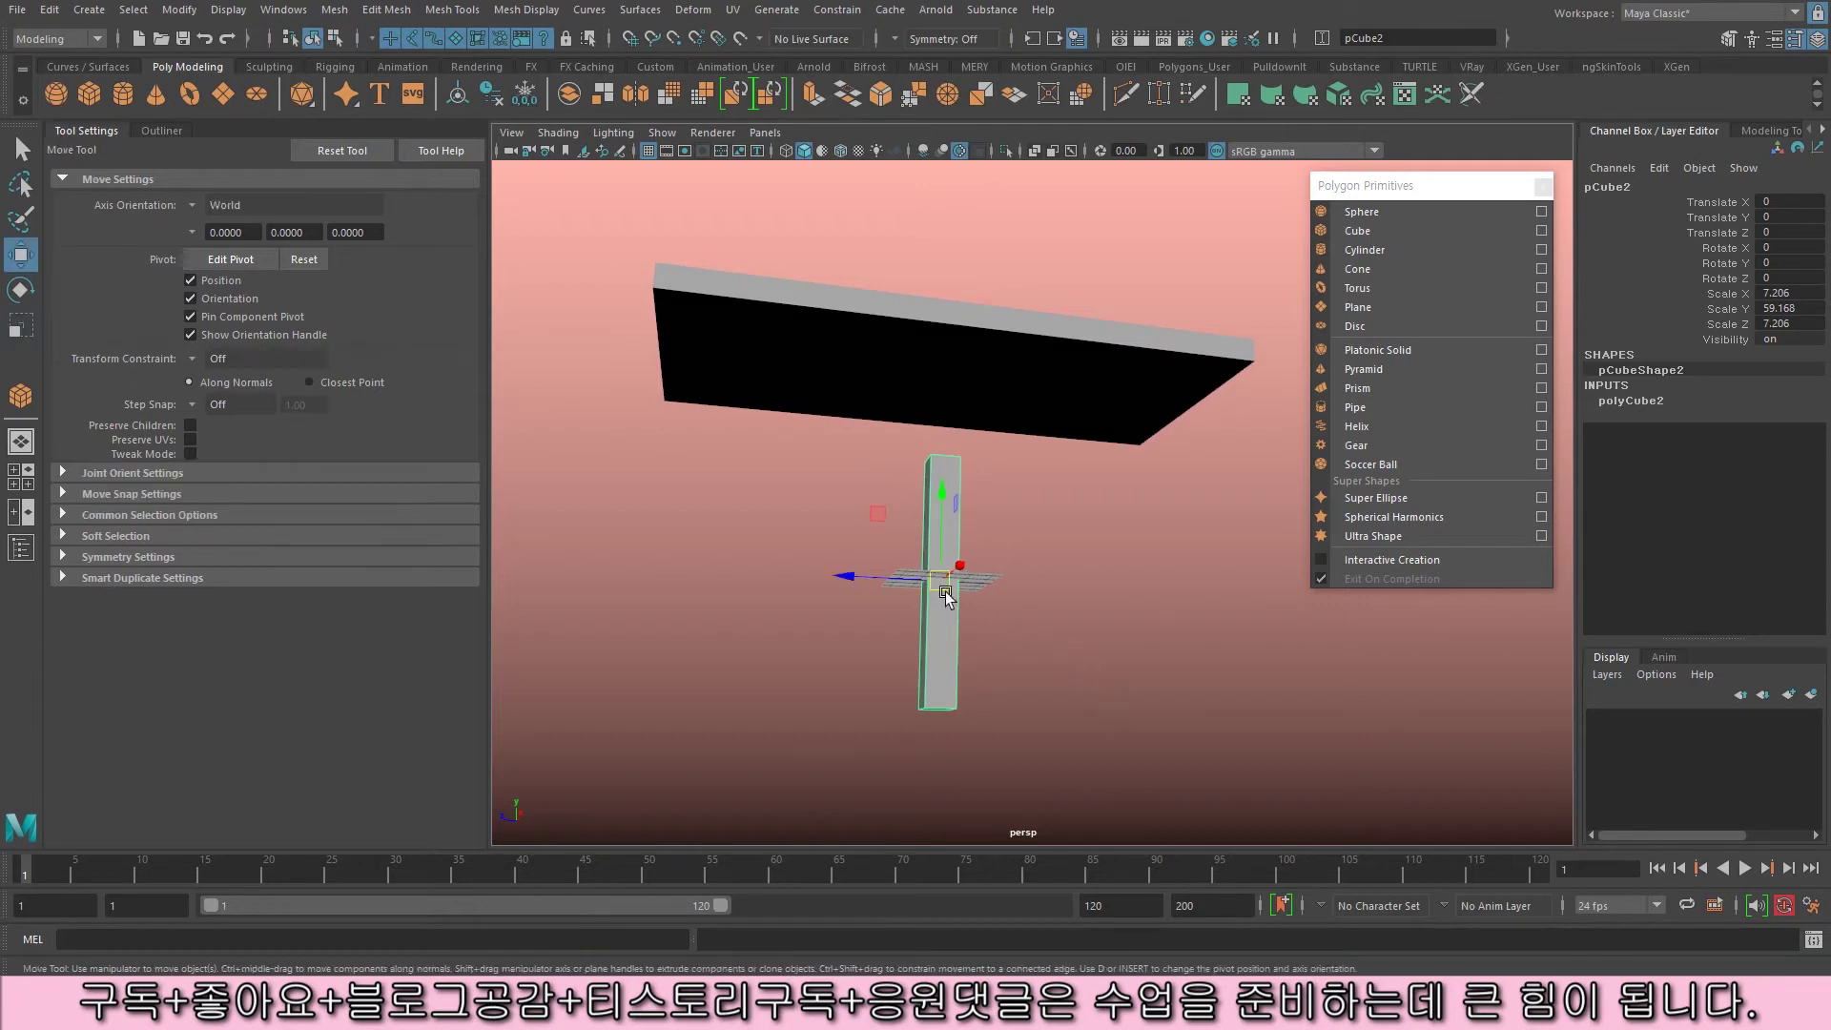
left_click_drag(938, 580, 797, 458)
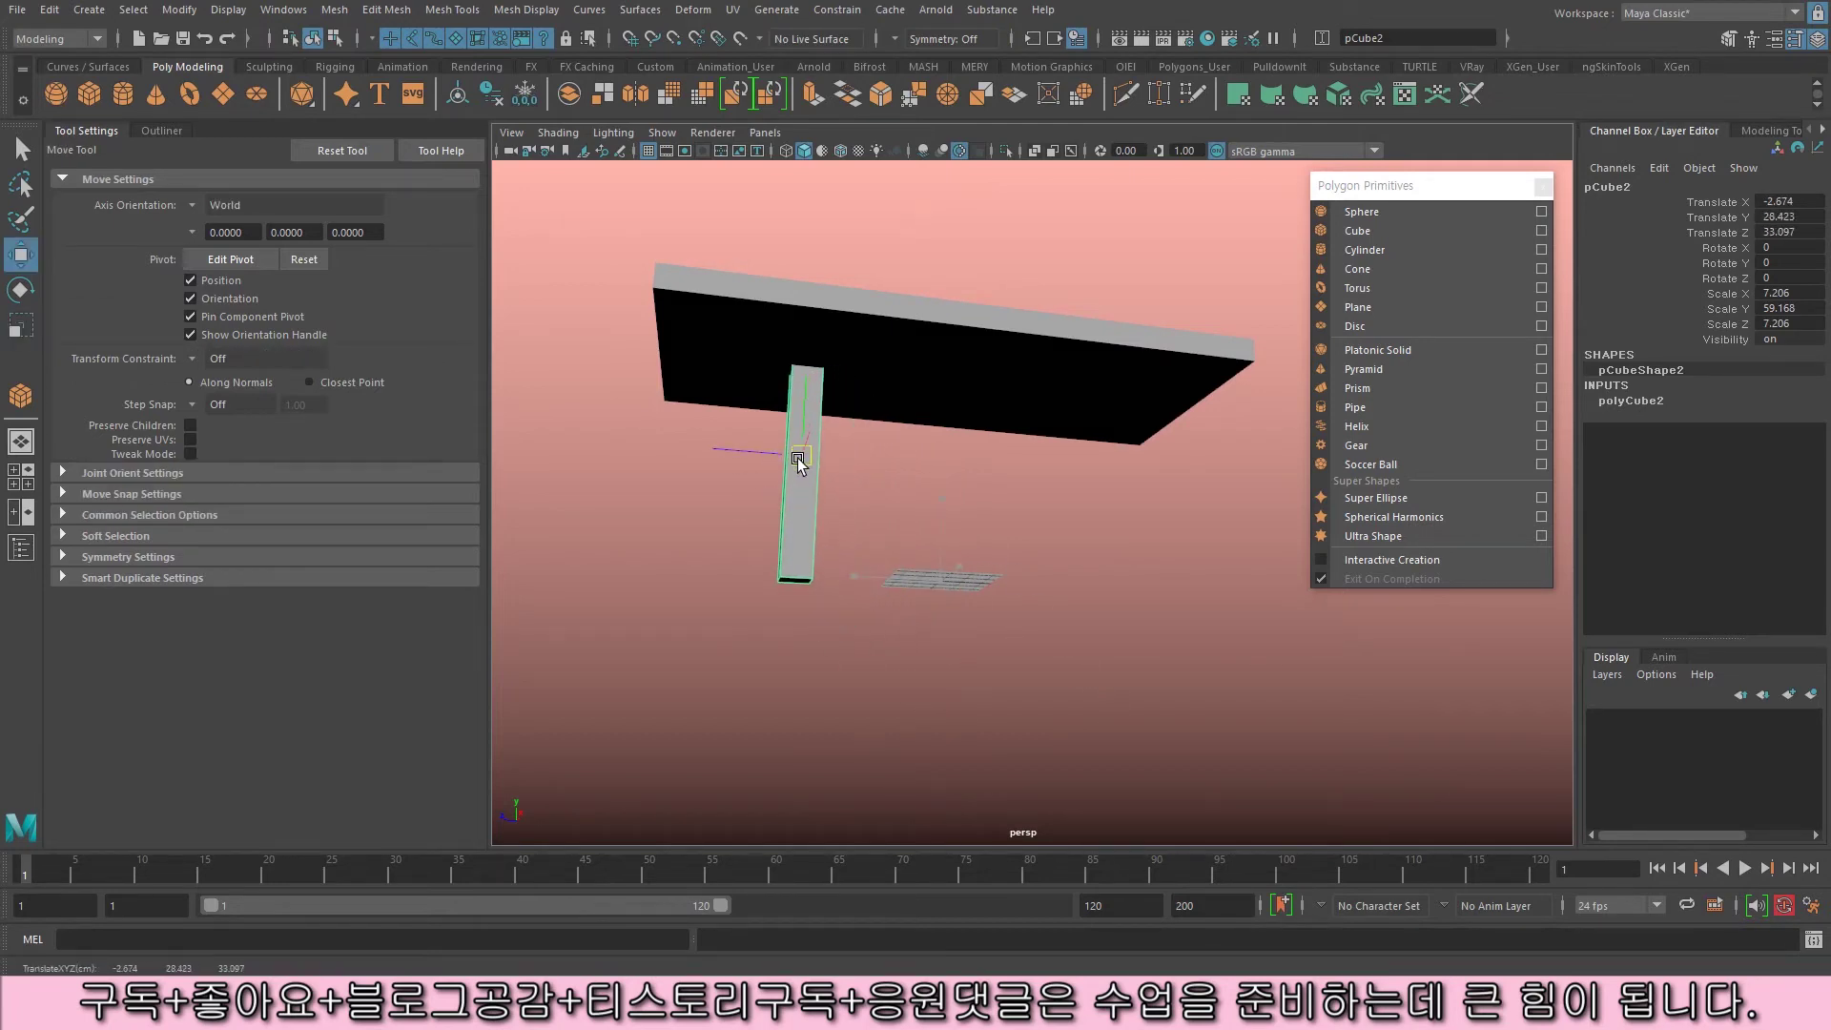
key("ctrl+z")
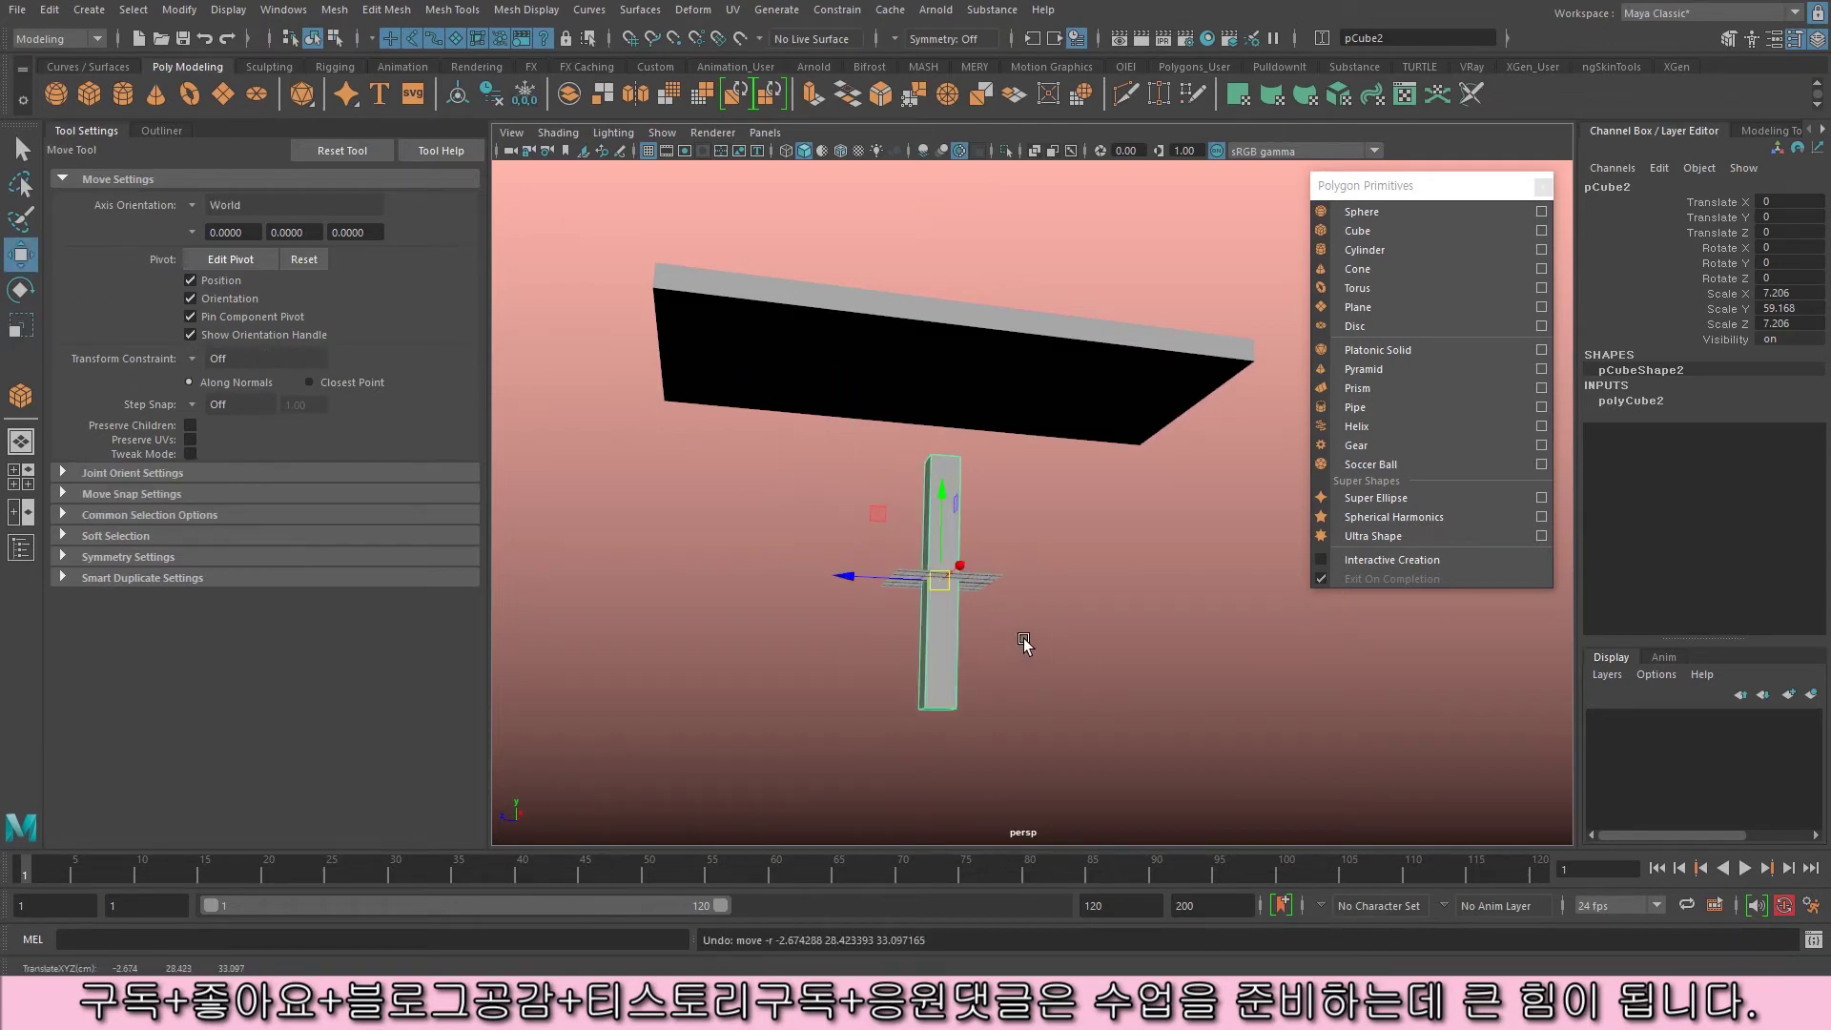
left_click_drag(998, 588, 1028, 637, "alt")
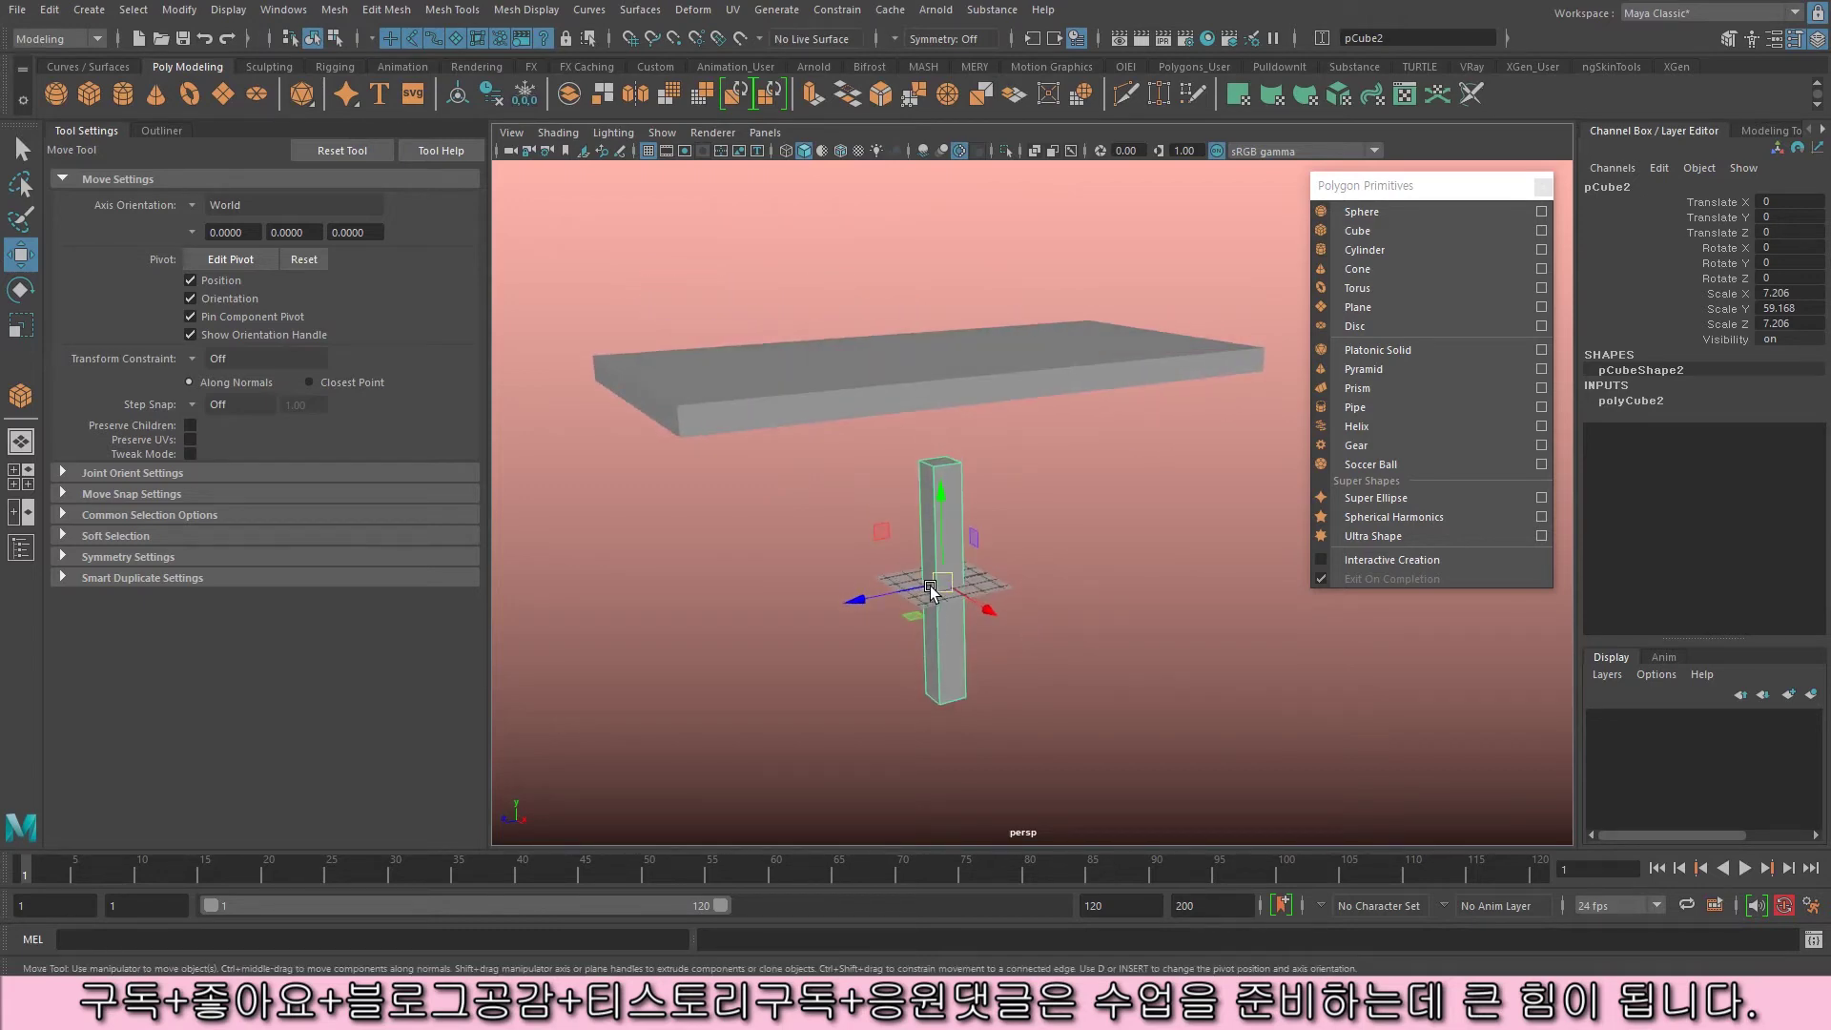
- Toggle pivot editing on and off for the leg's Move manipulator
key("d")
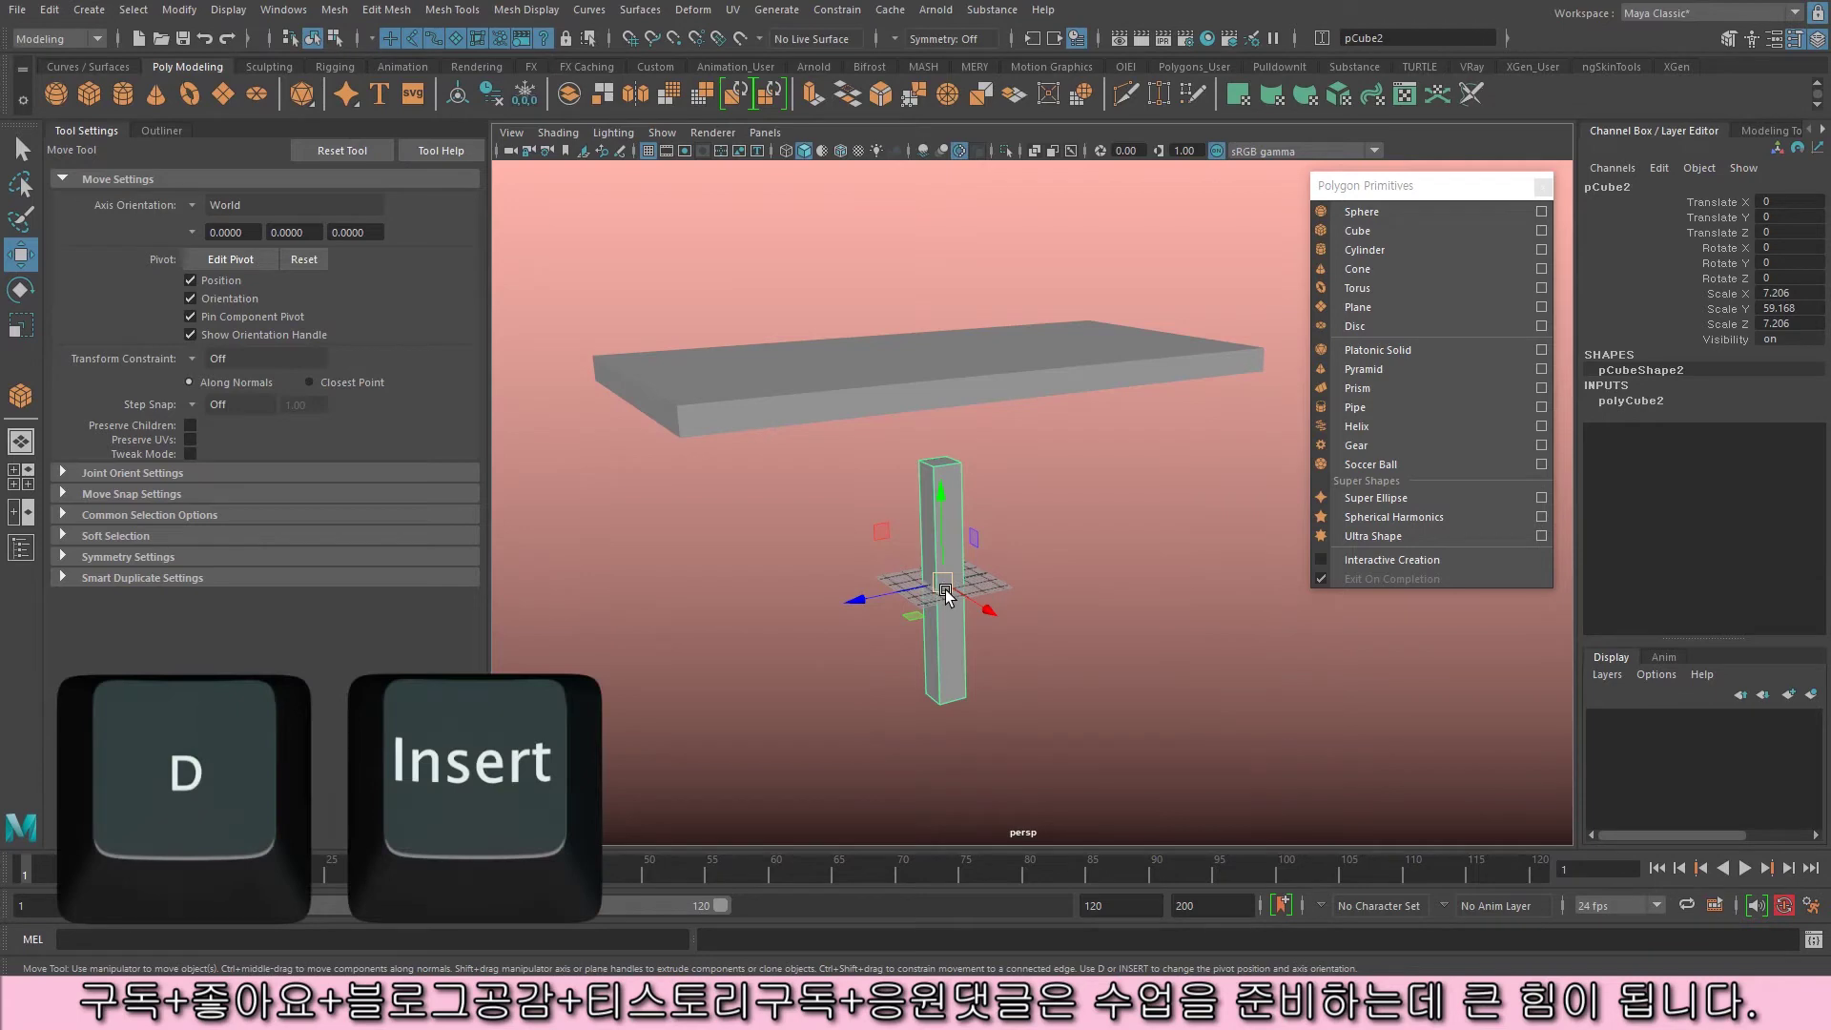
key("d")
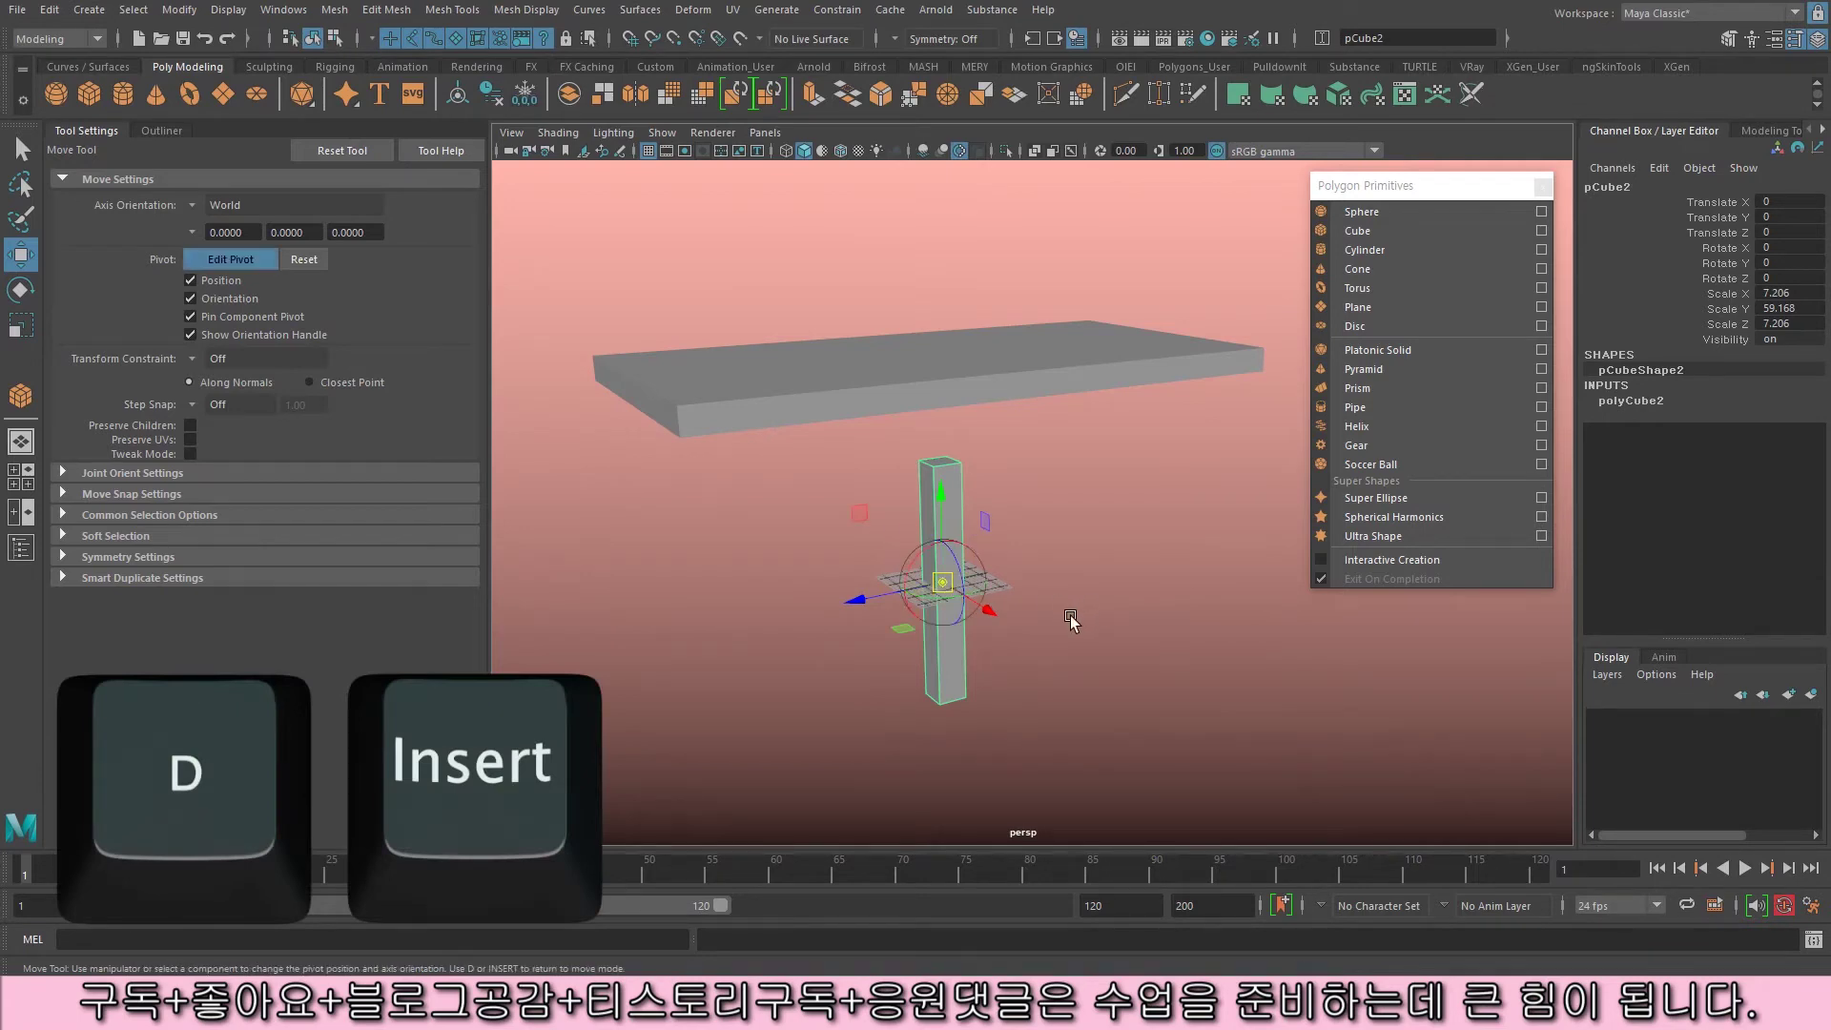
key("d")
key("d")
key("d")
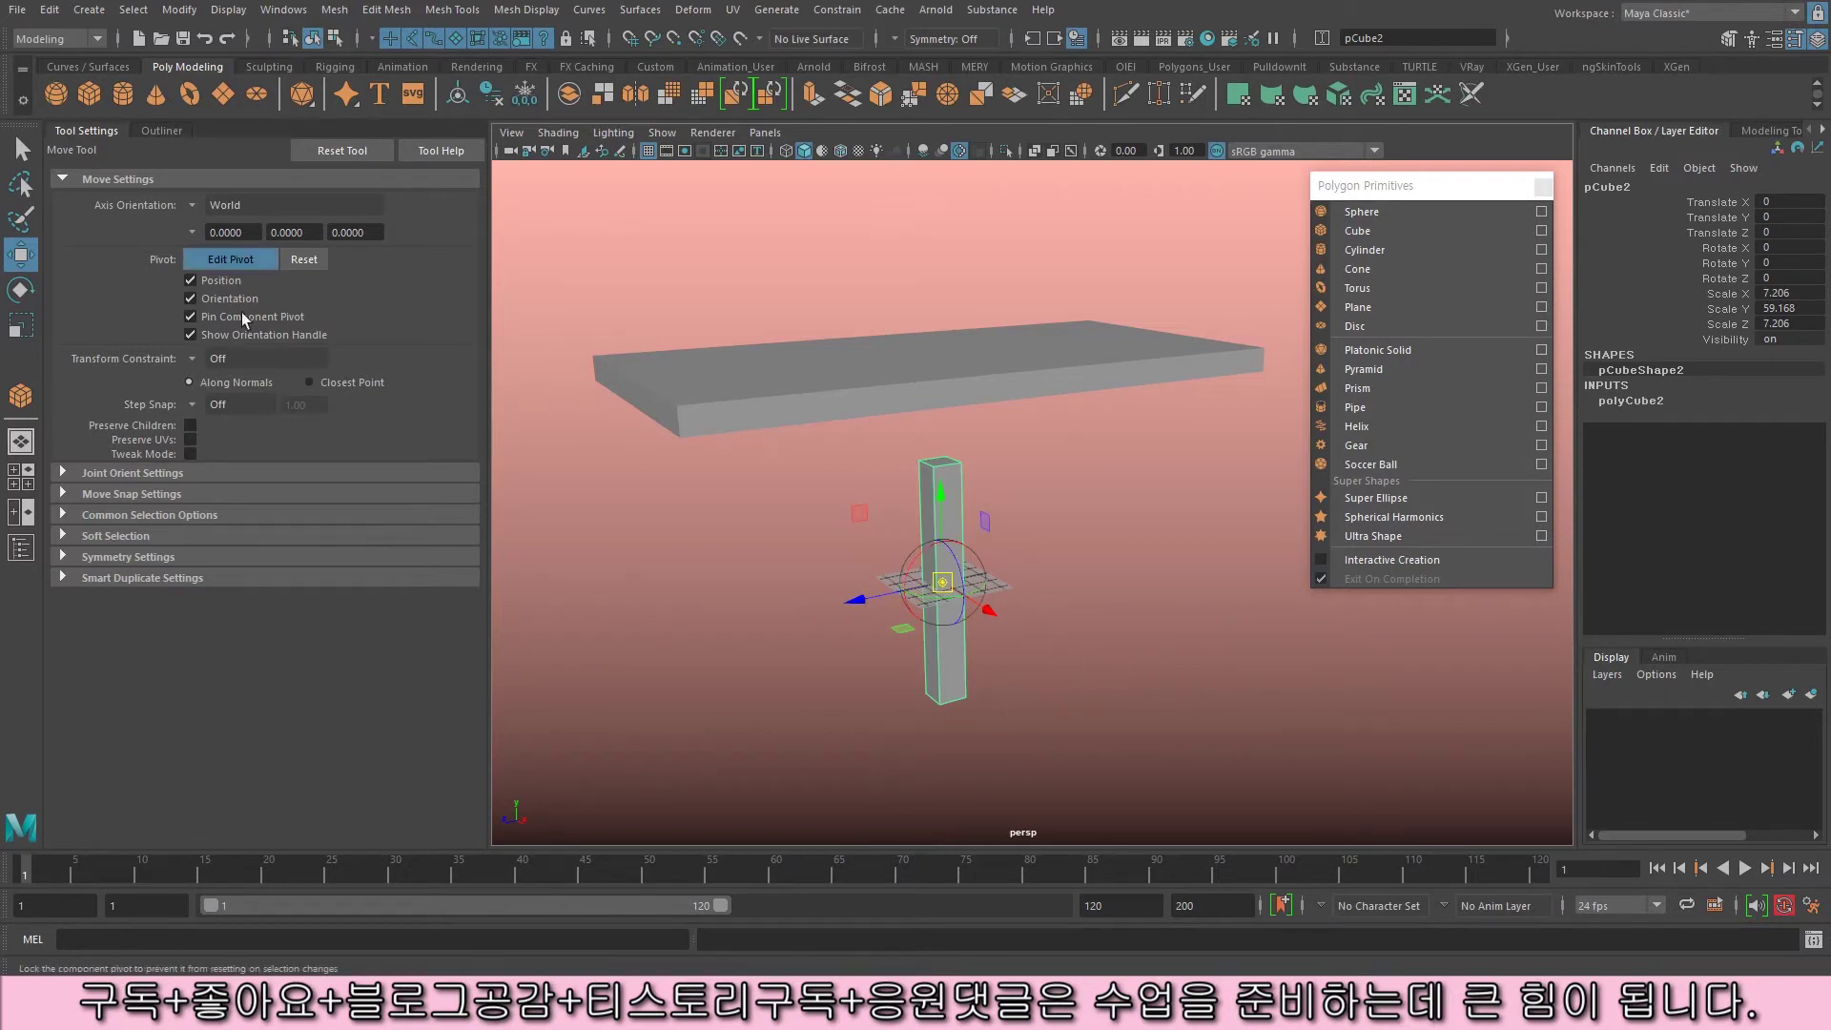
left_click(239, 266)
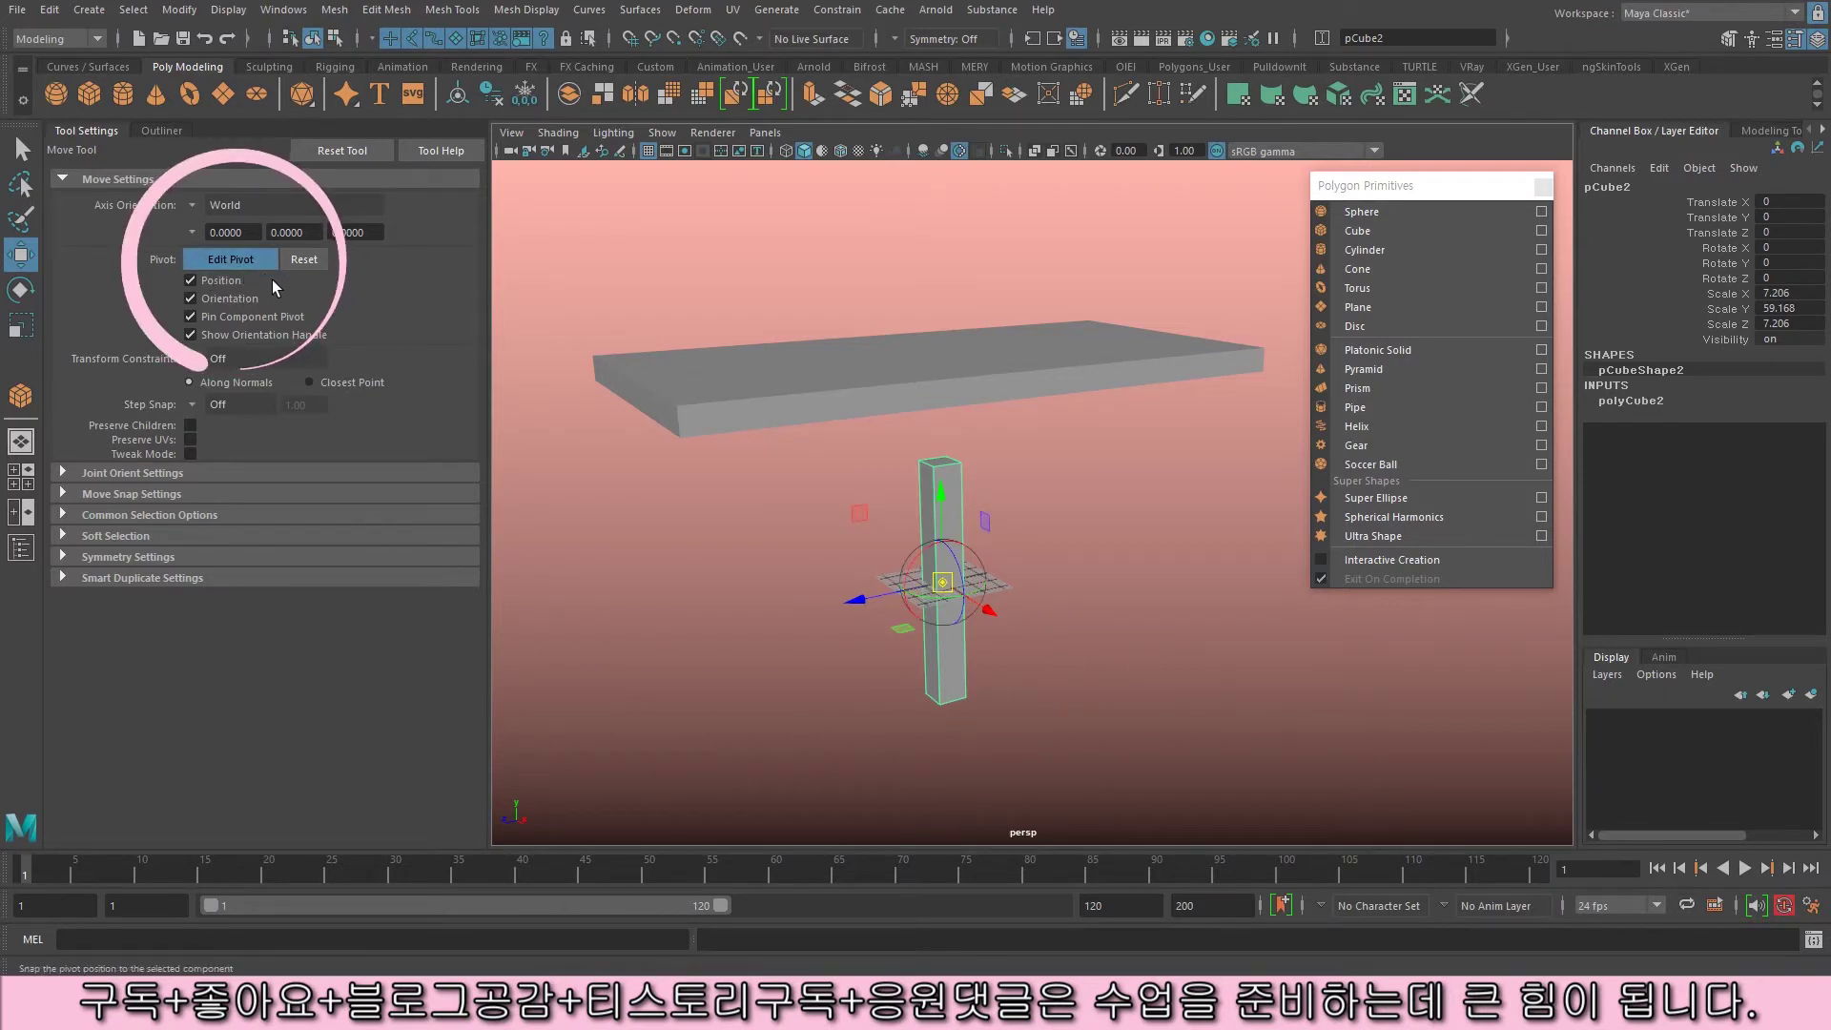
key("d")
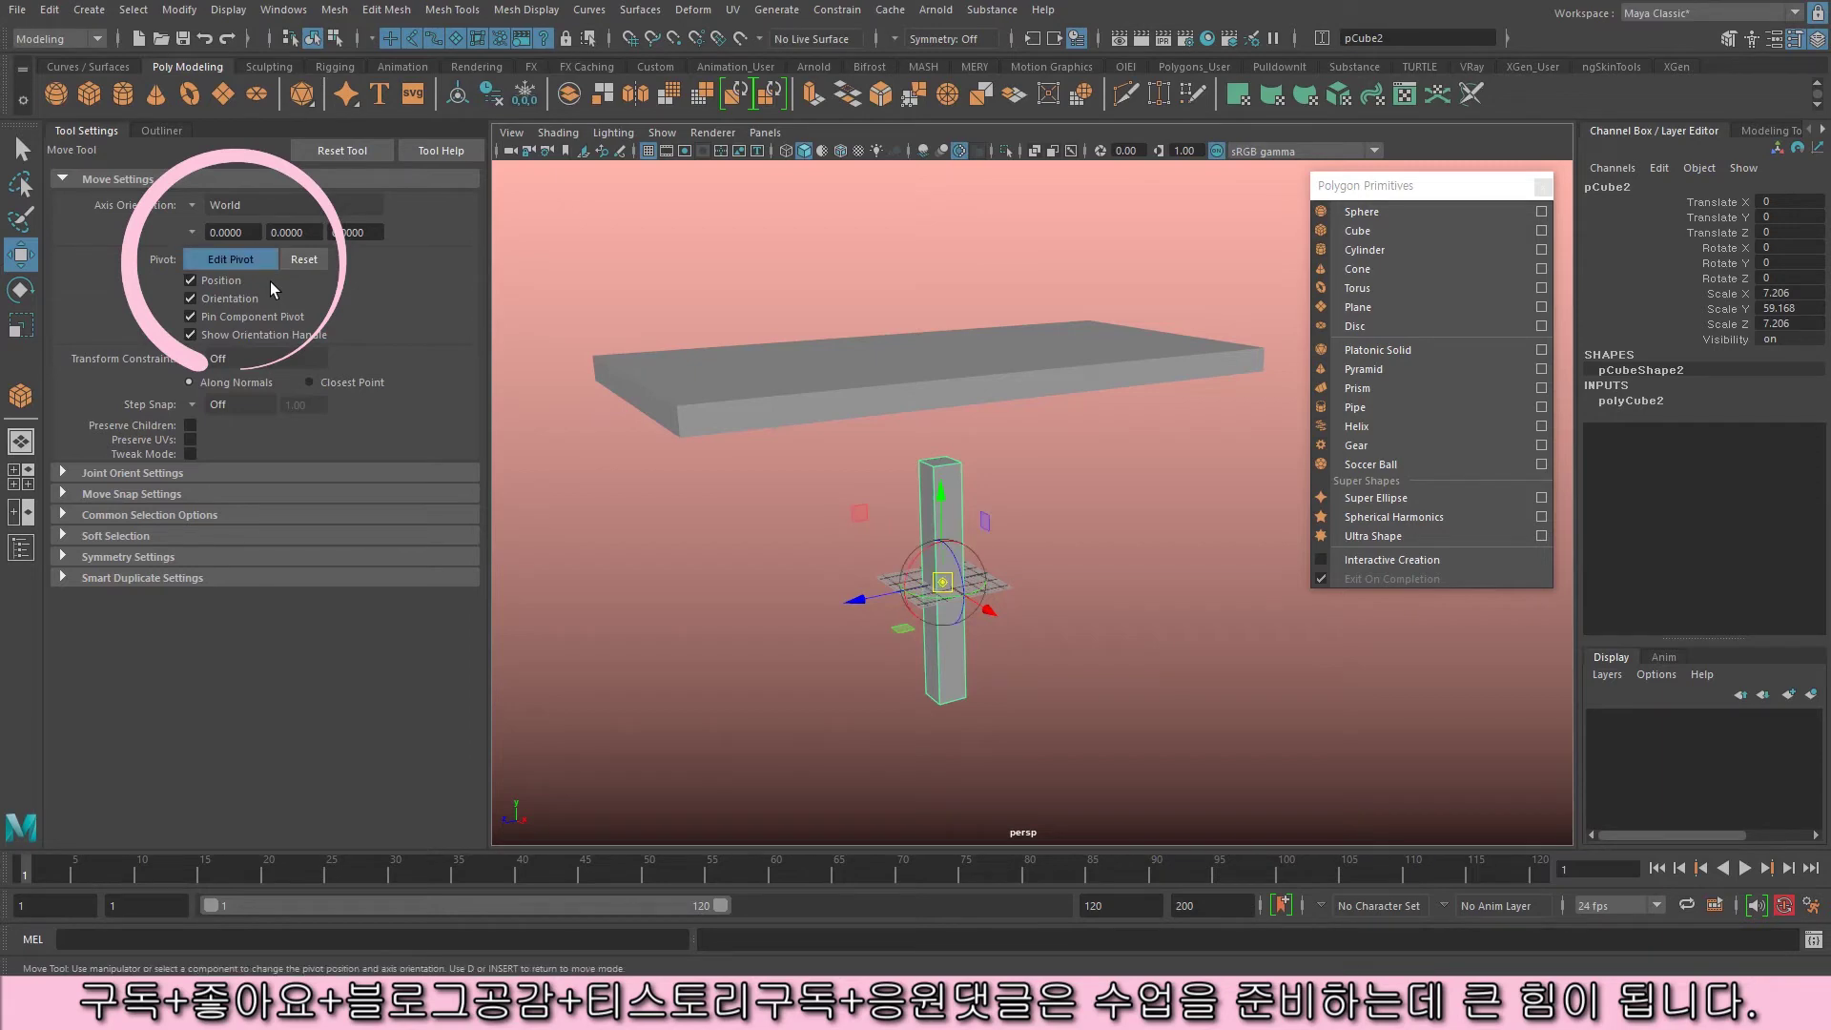
key("d")
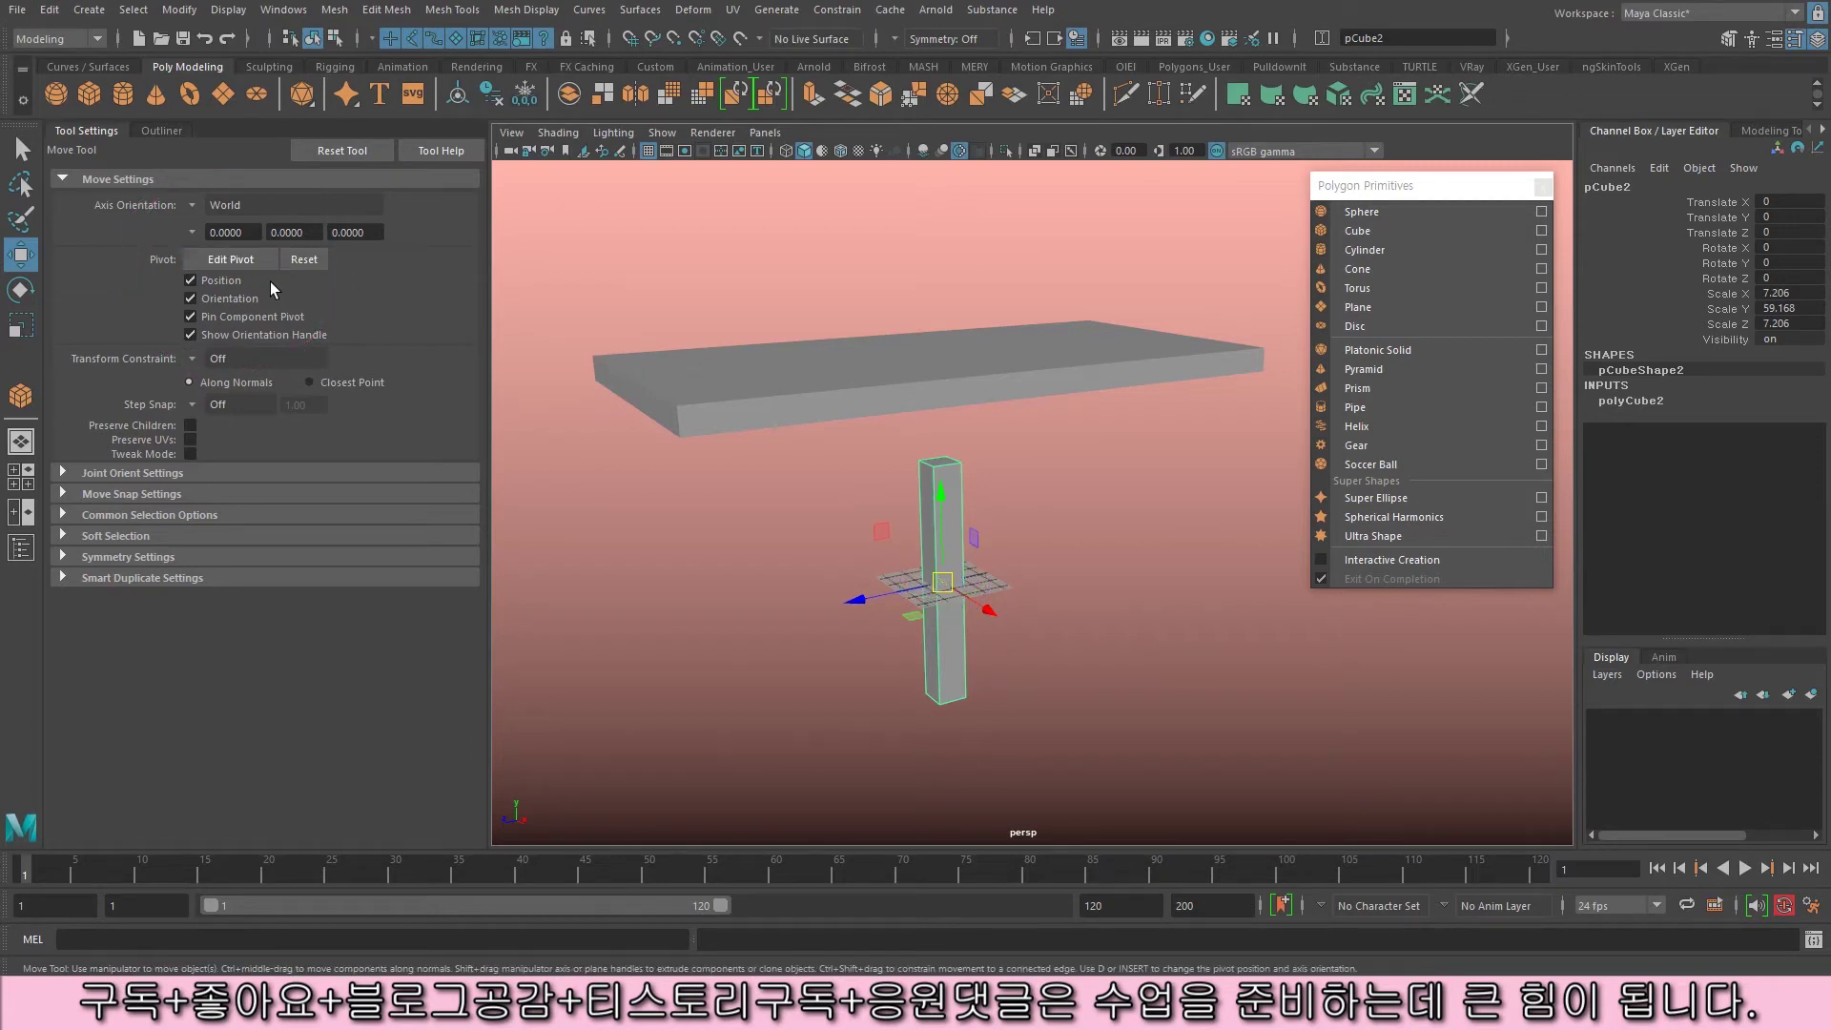
key("d")
key("d")
key("d")
key("d")
key("d")
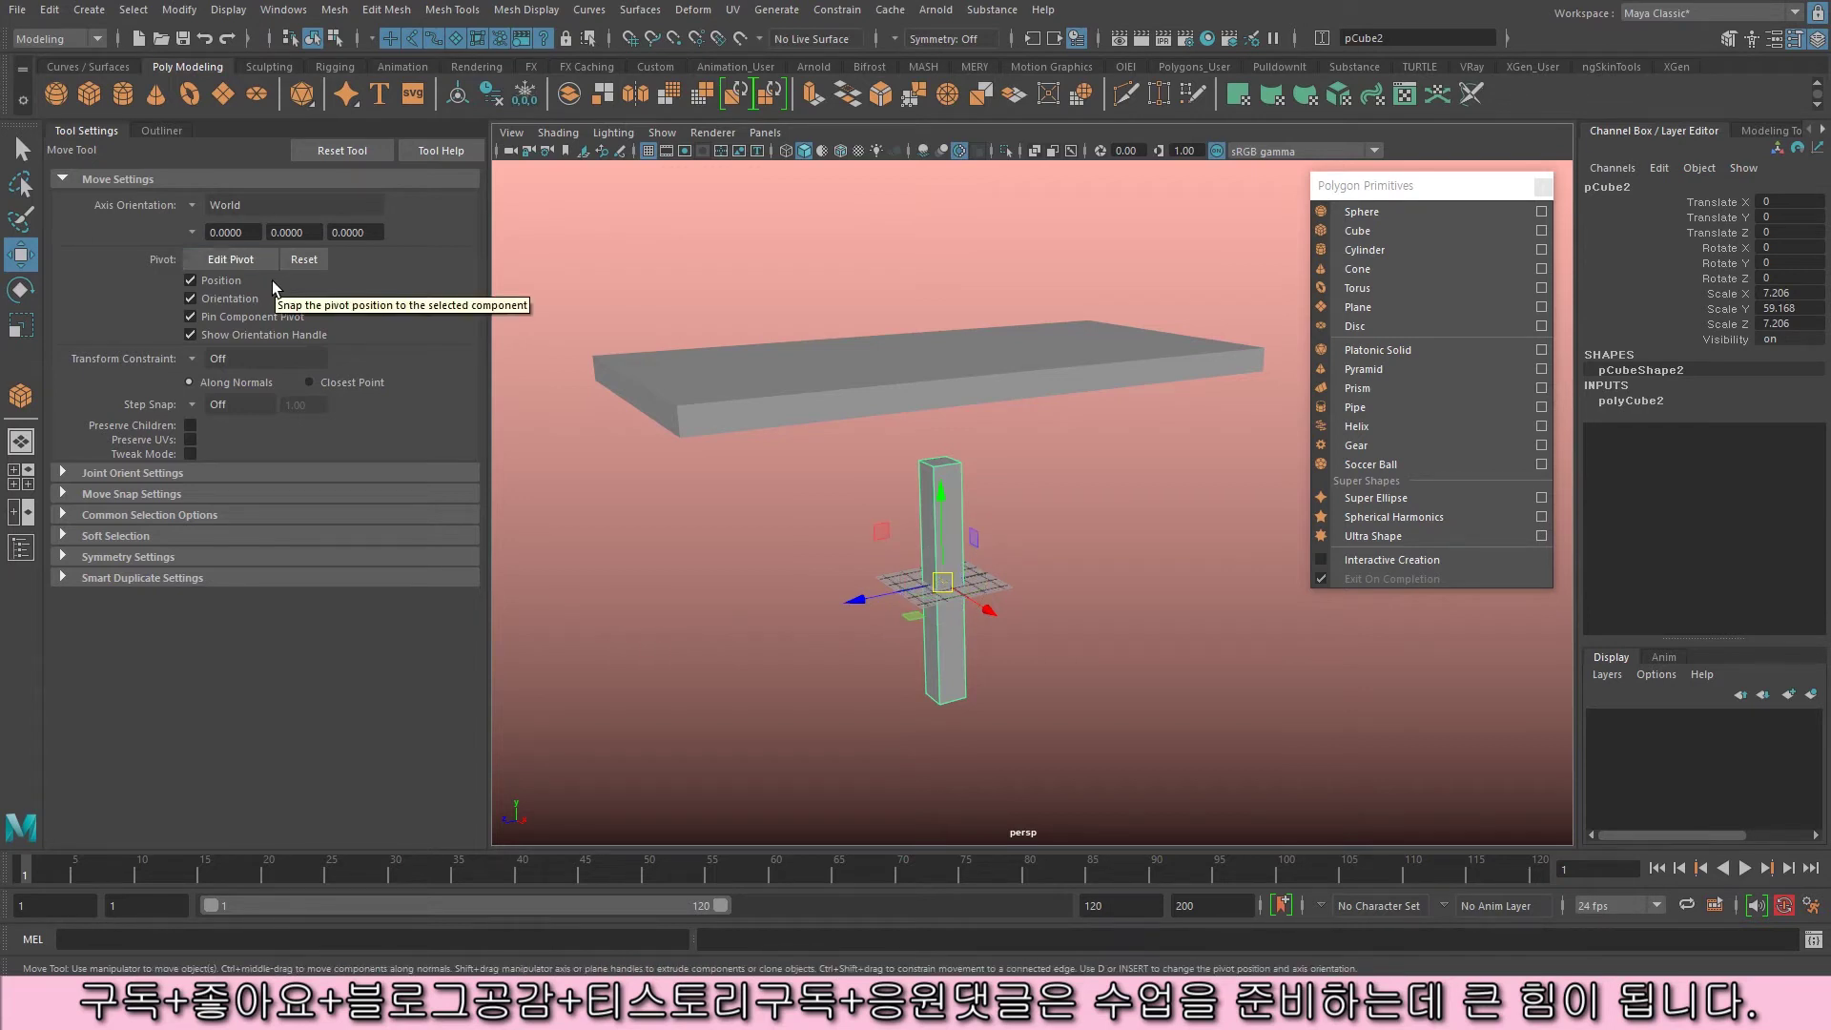
- Enter and leave the leg's pivot edit mode several times to compare the two manipulator displays
key("d")
key("d")
key("d")
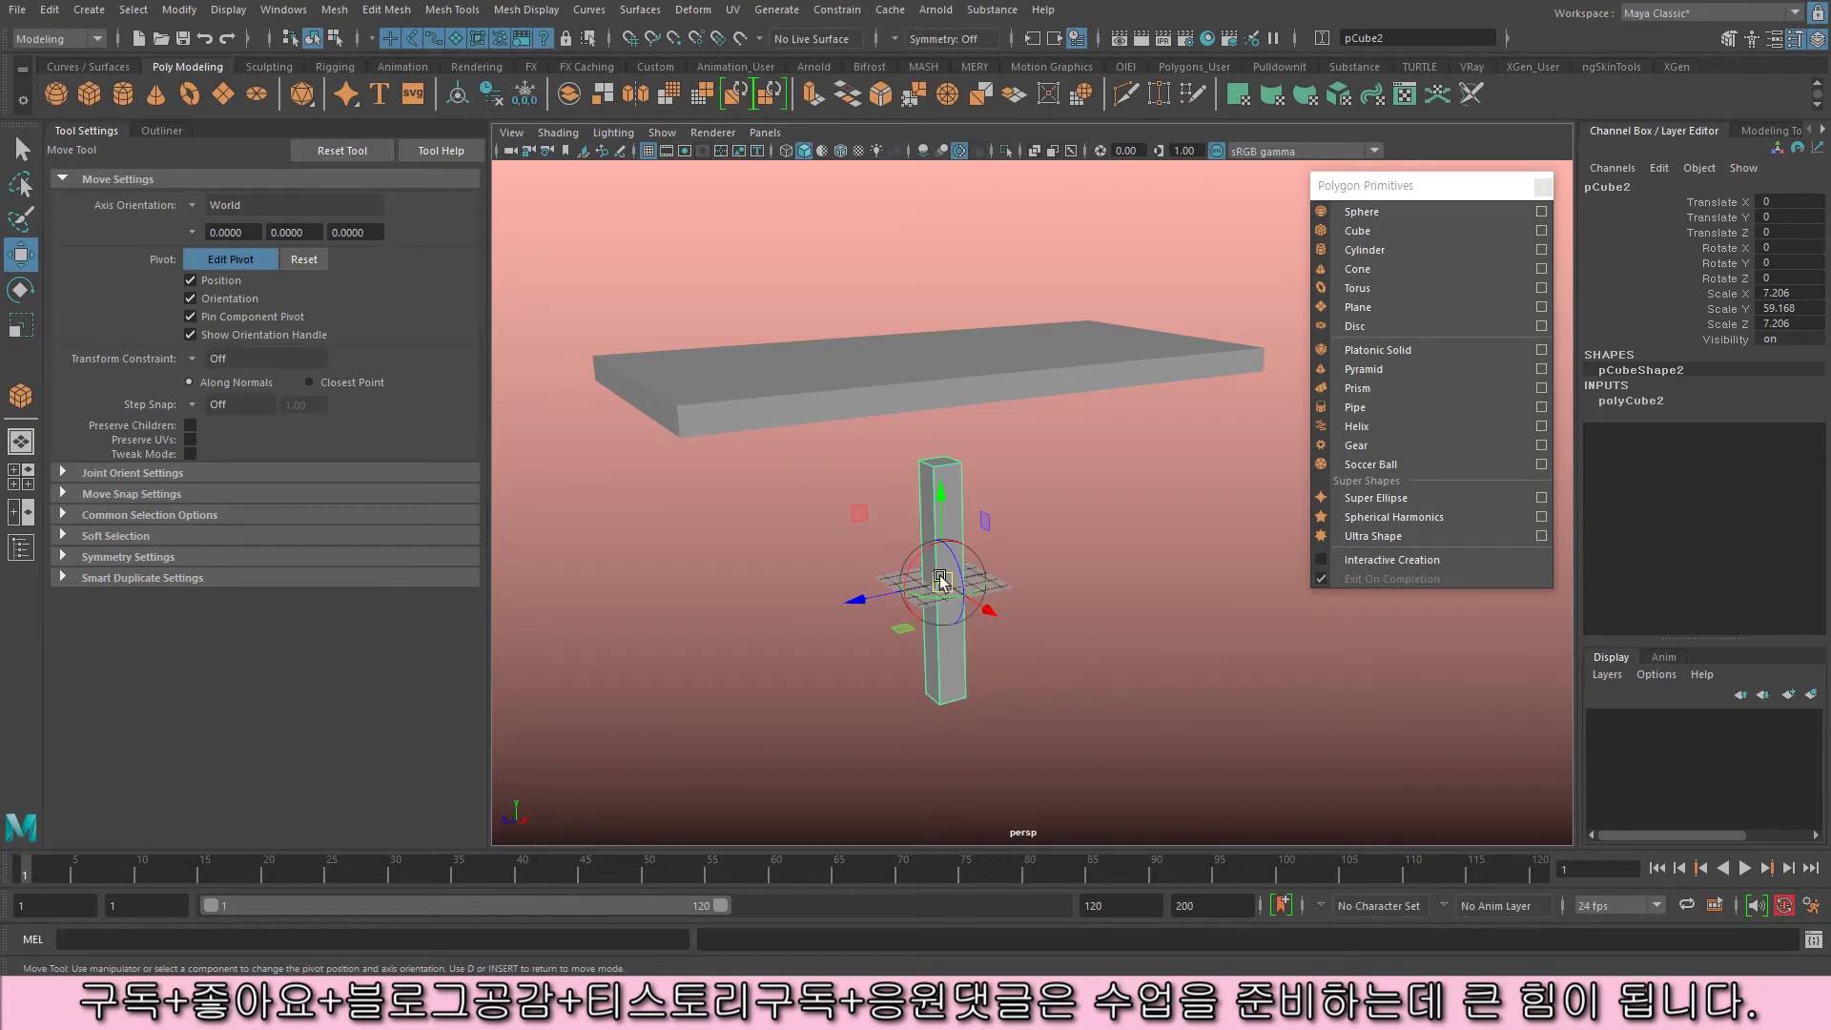
key("d")
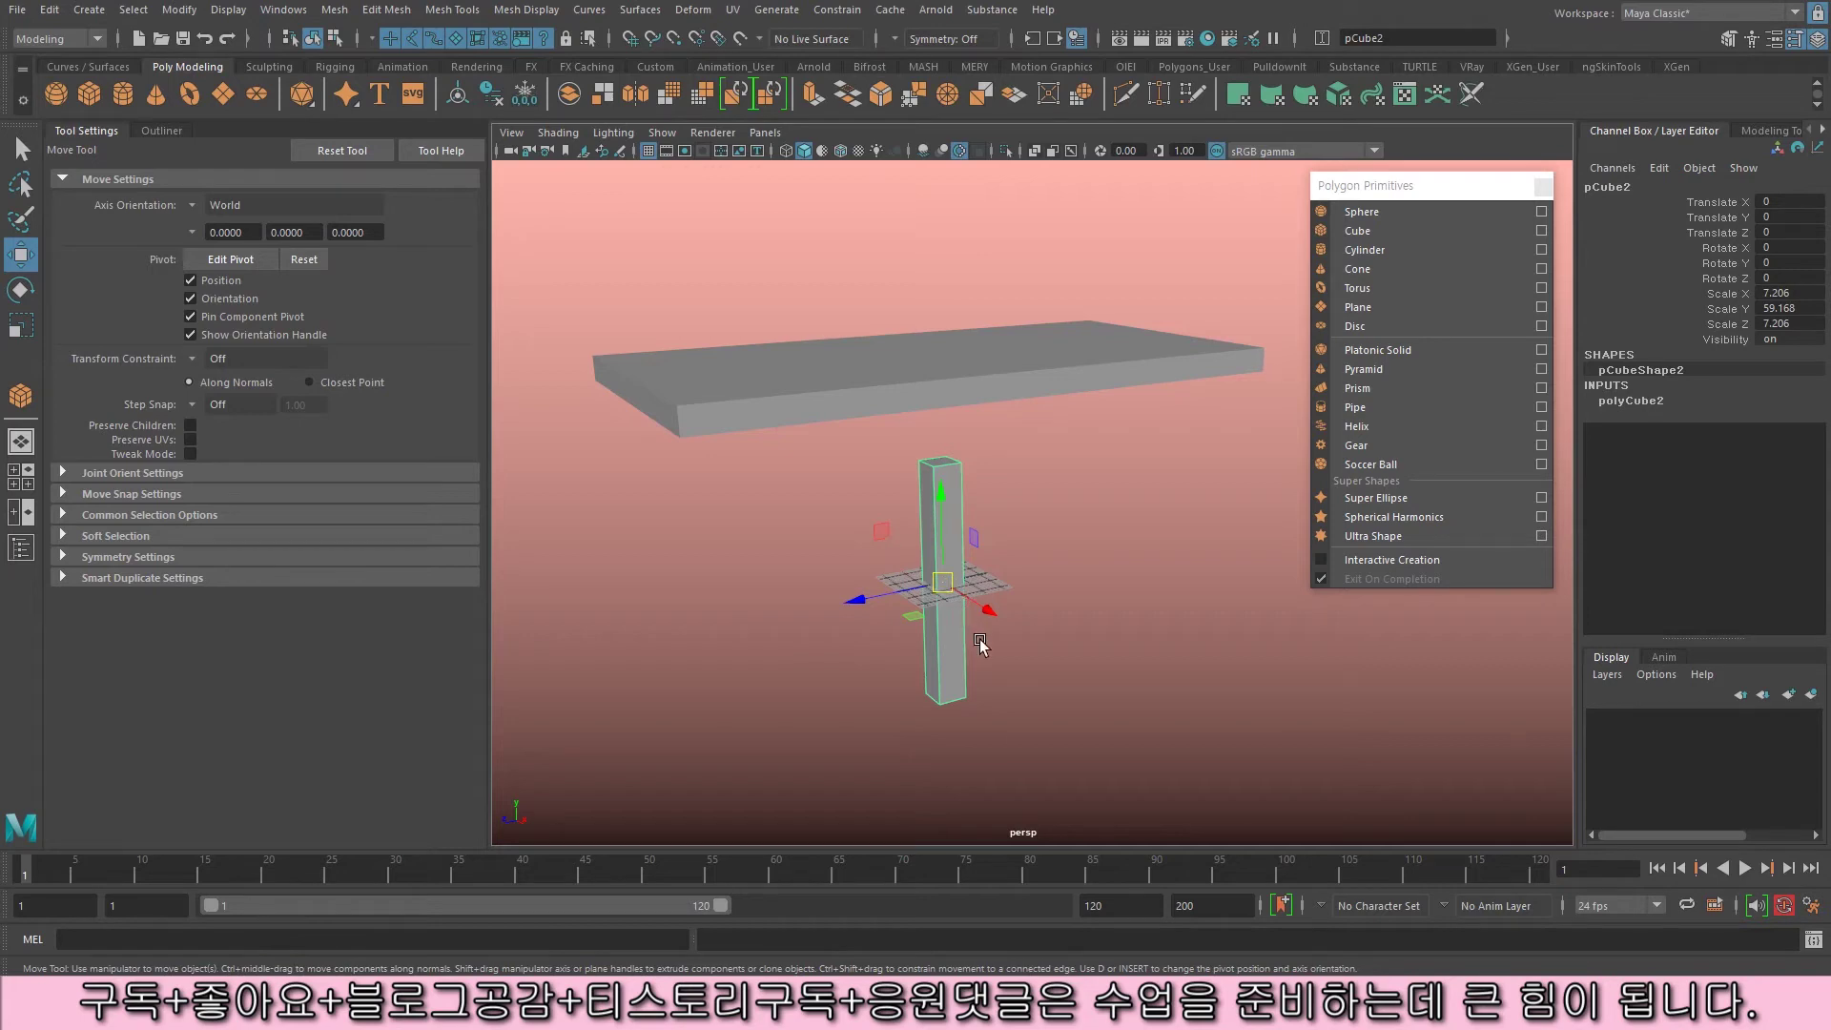
key("d")
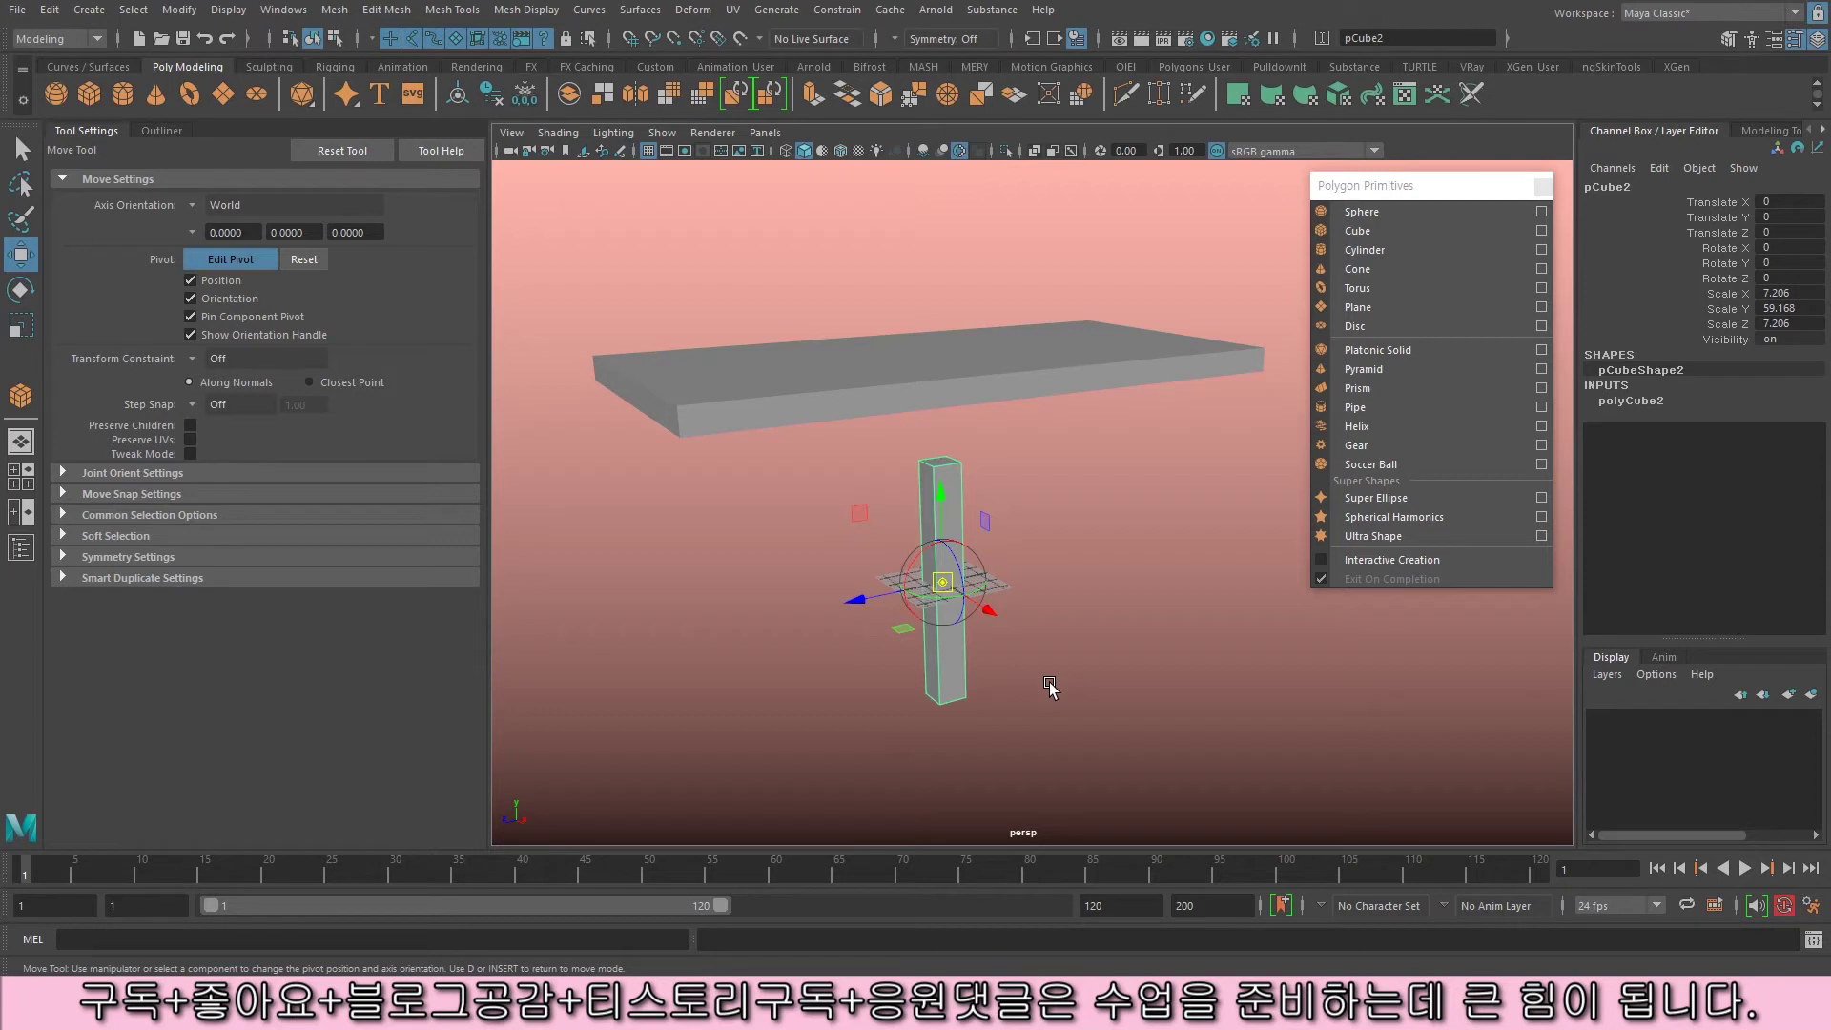
key("d")
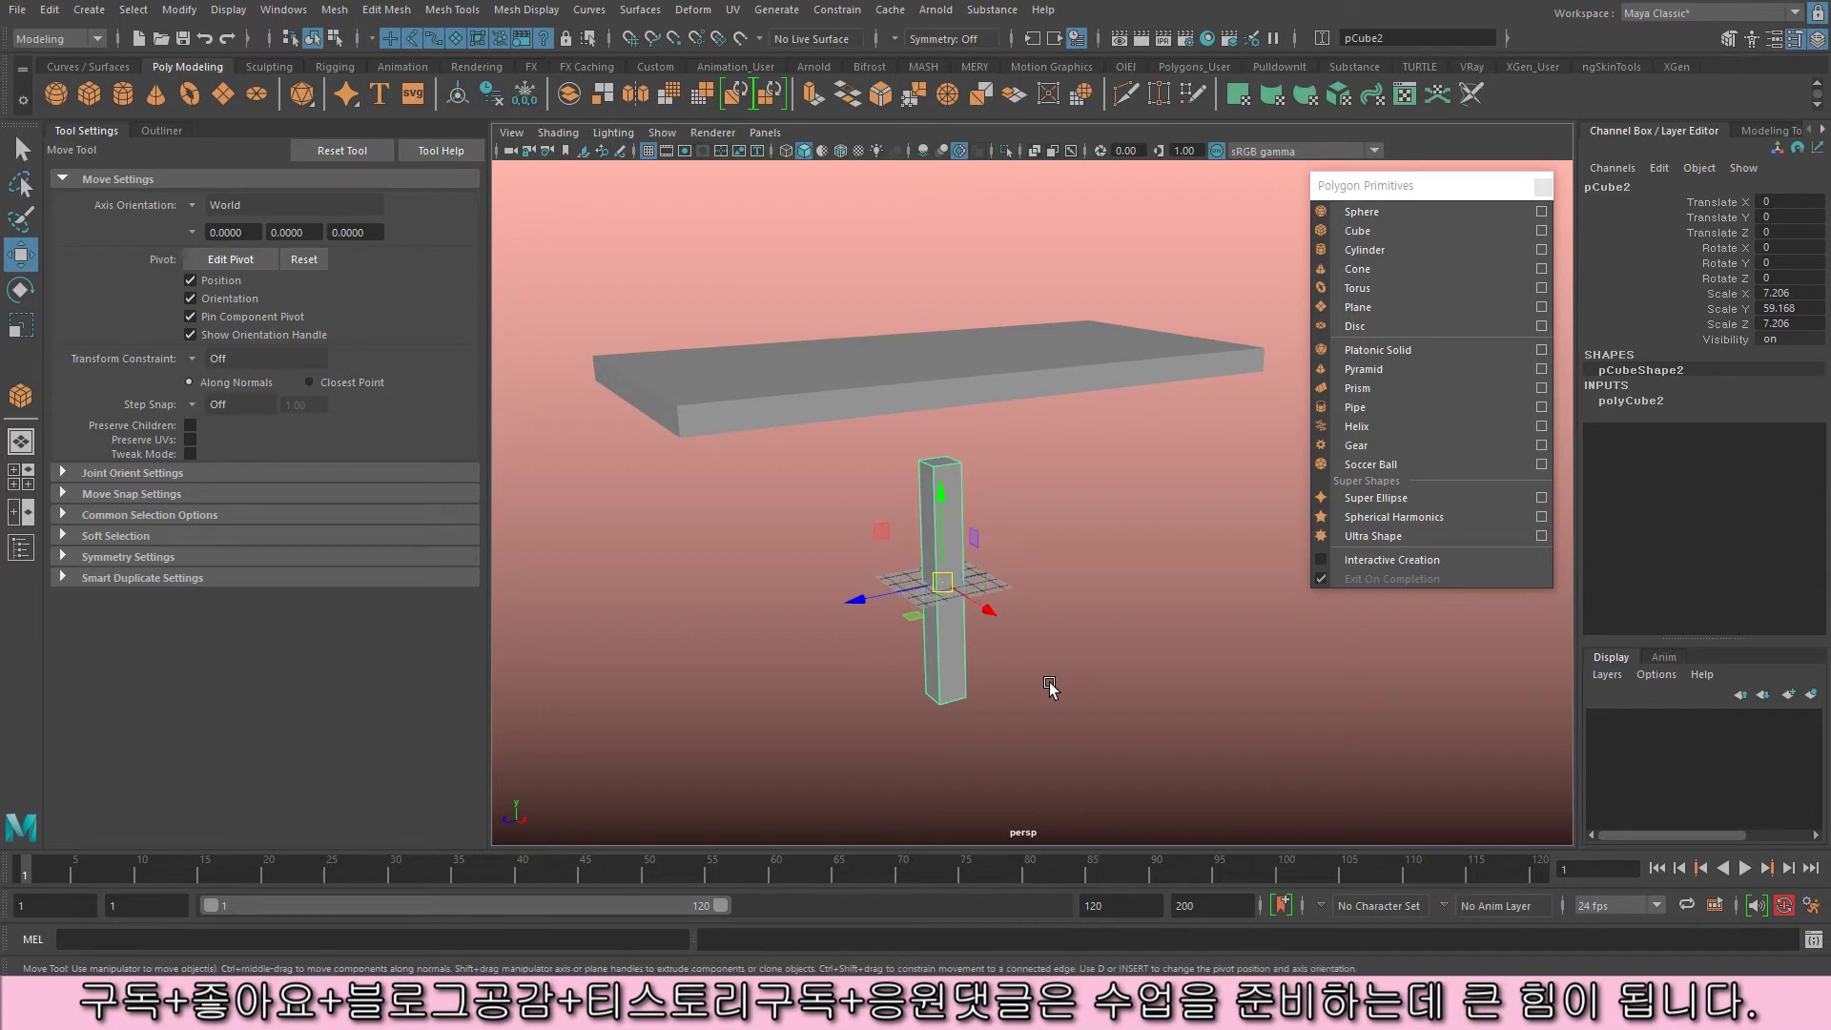
- Enter pivot editing and vertex-snap the leg's pivot to its top corner at about X 3.6, Y 29.6, Z -3.6
key("d")
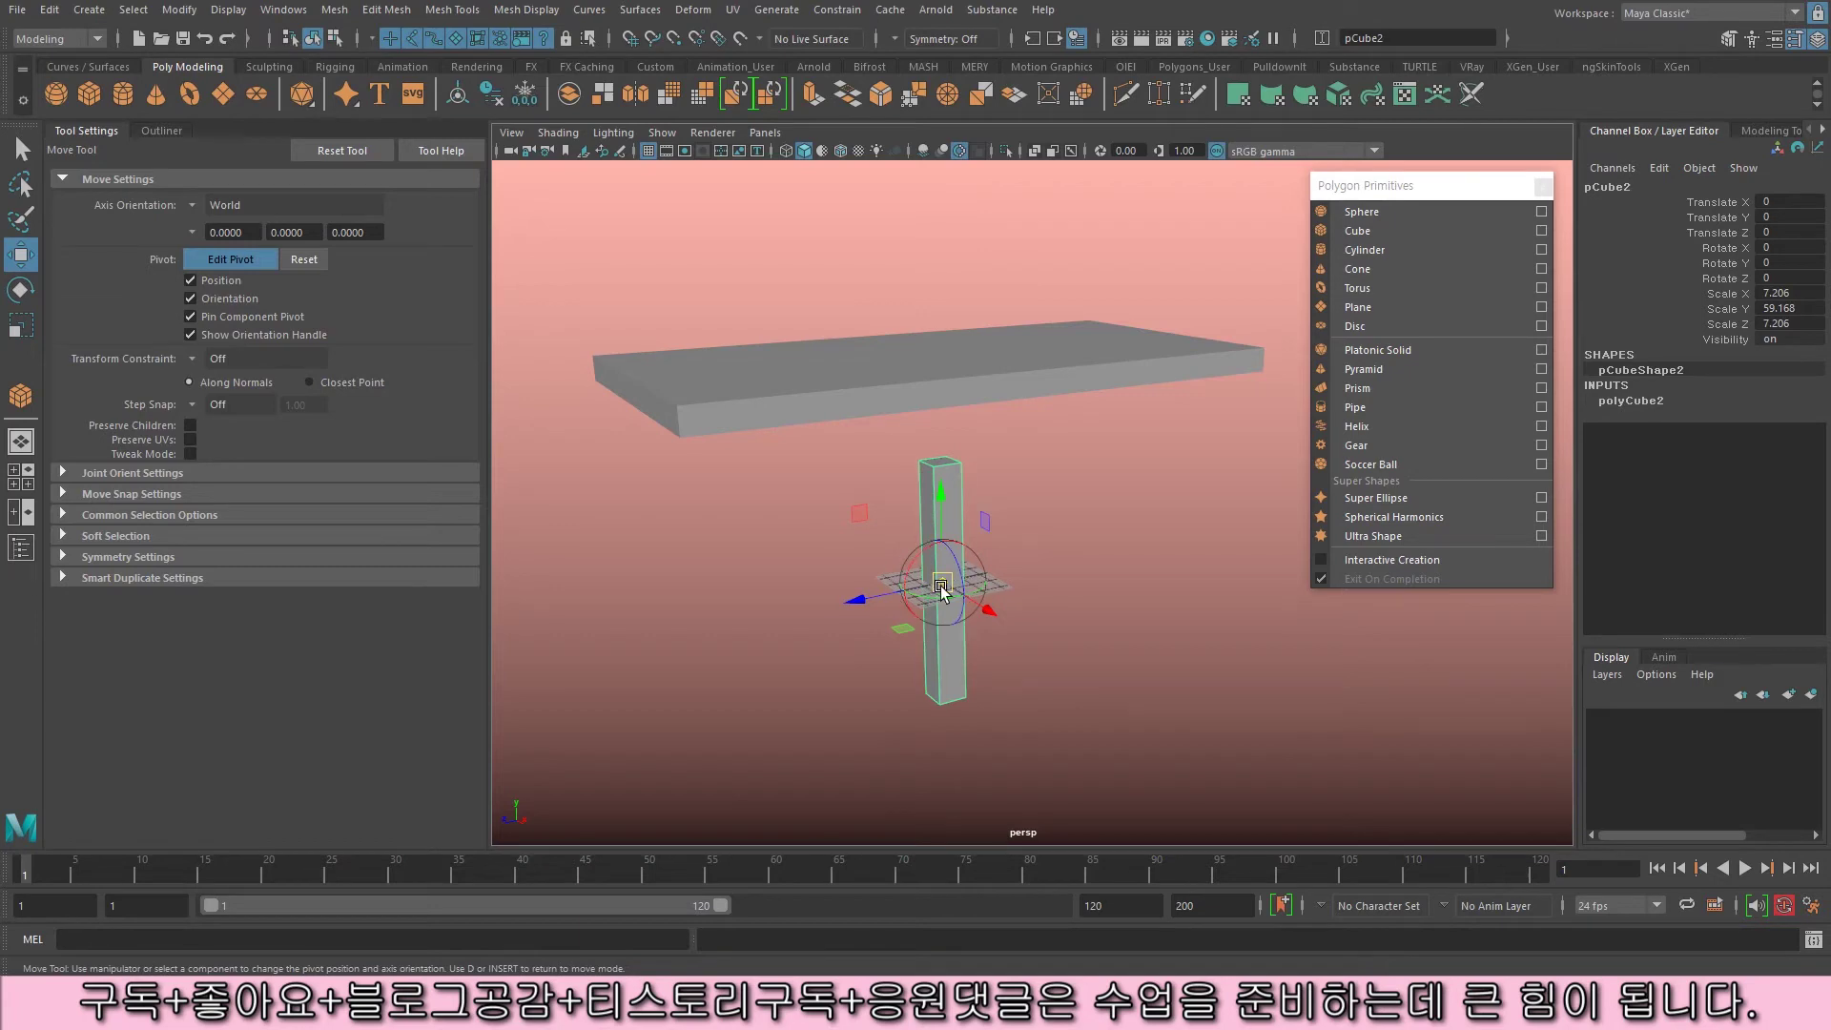
mouse_move(941, 589)
left_mouse_down()
mouse_move(959, 558)
mouse_move(883, 618)
mouse_move(949, 602)
left_mouse_up()
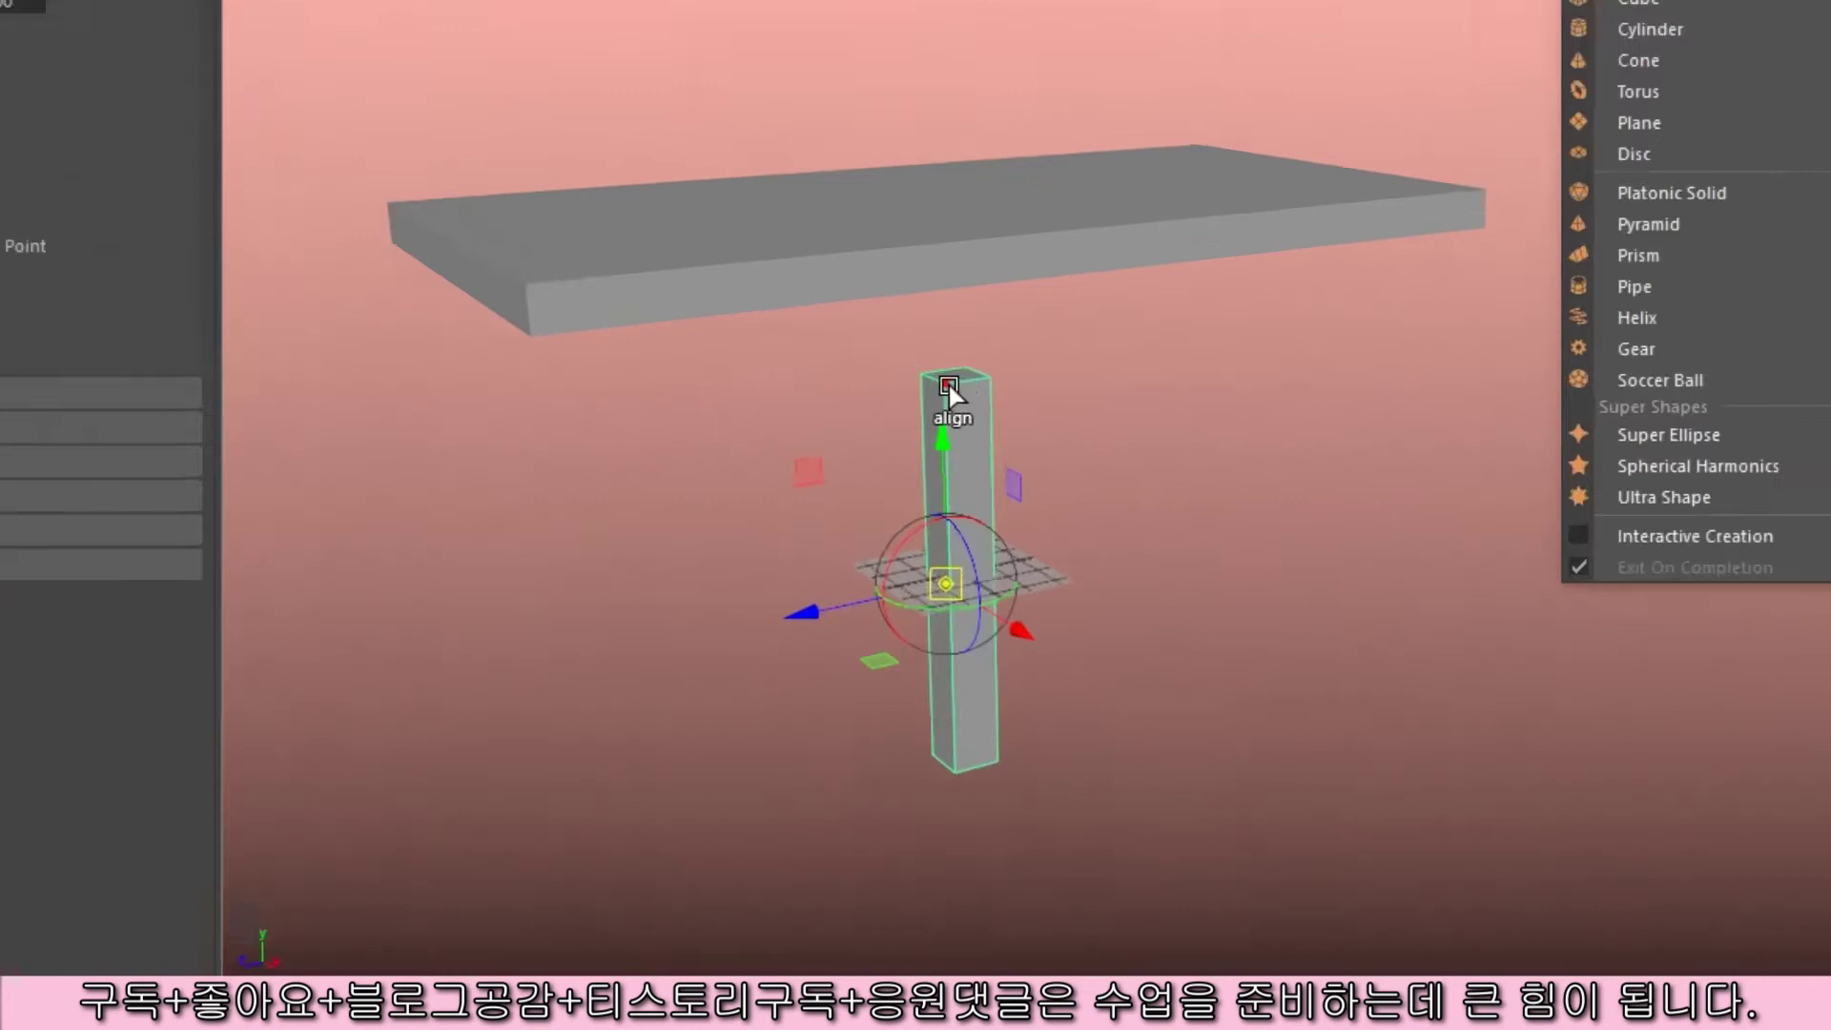
key("v")
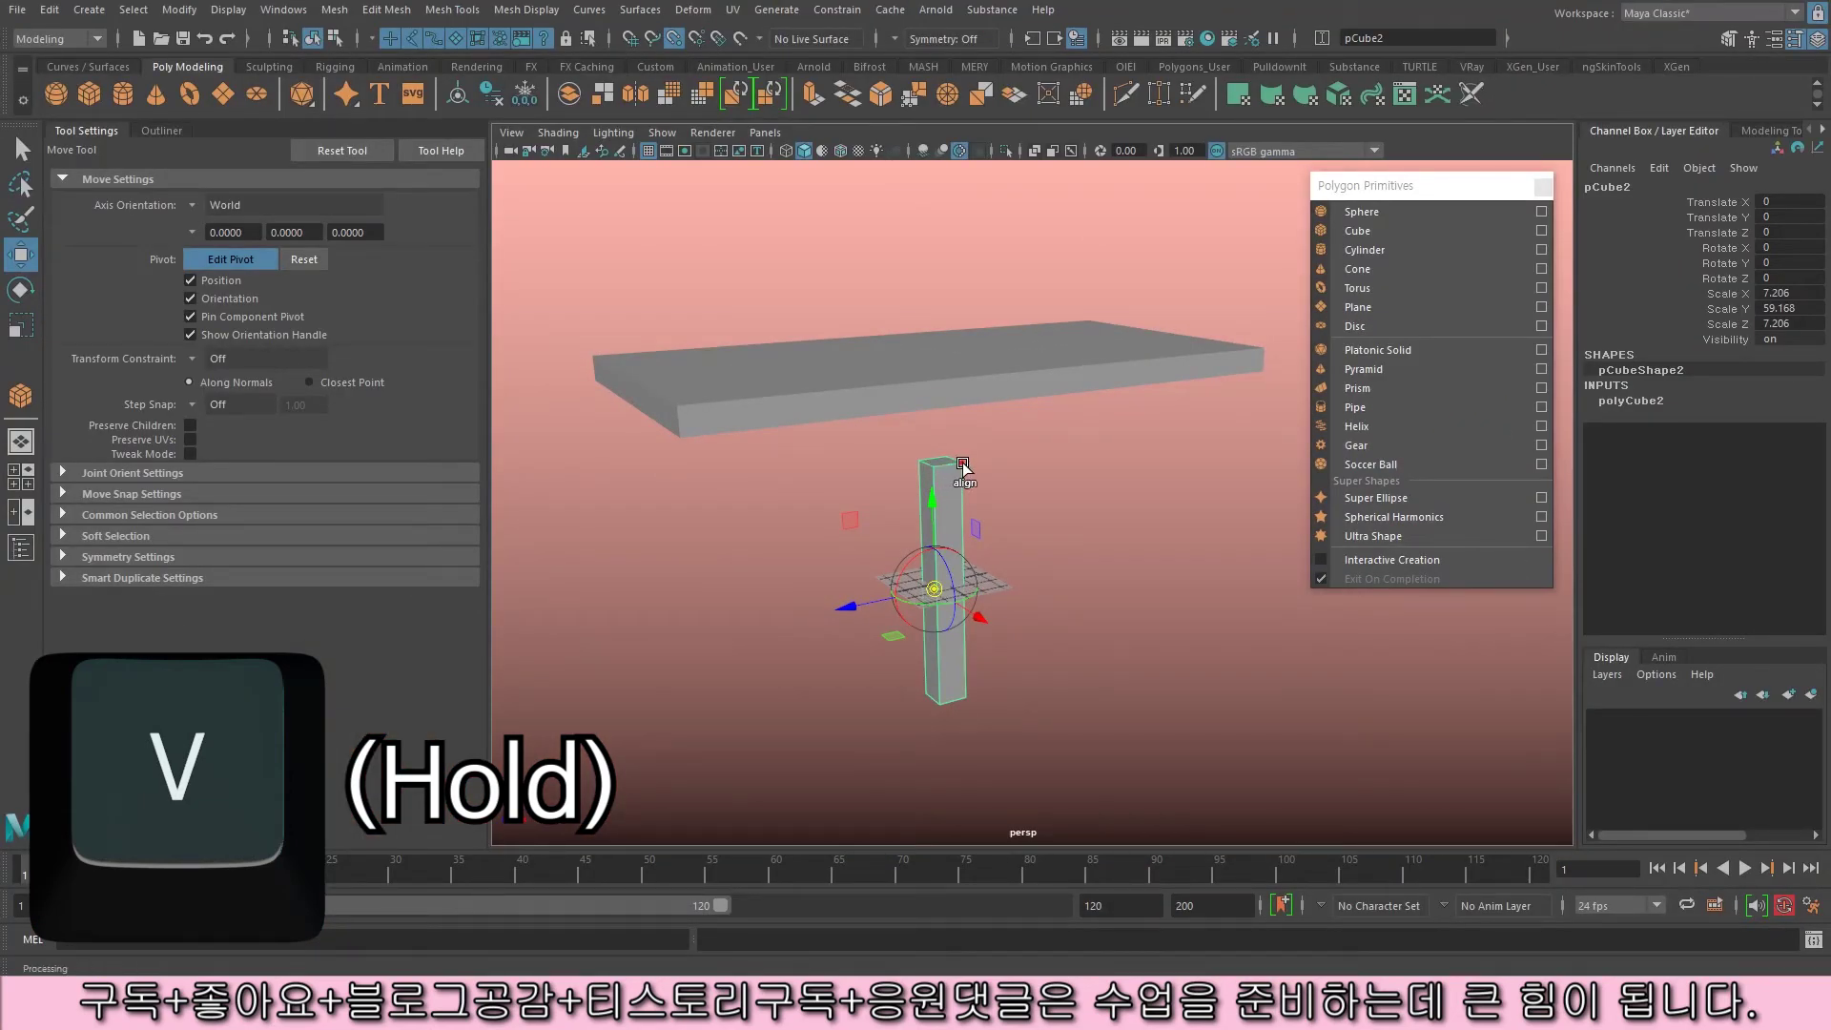
middle_click_drag(964, 467, 992, 480)
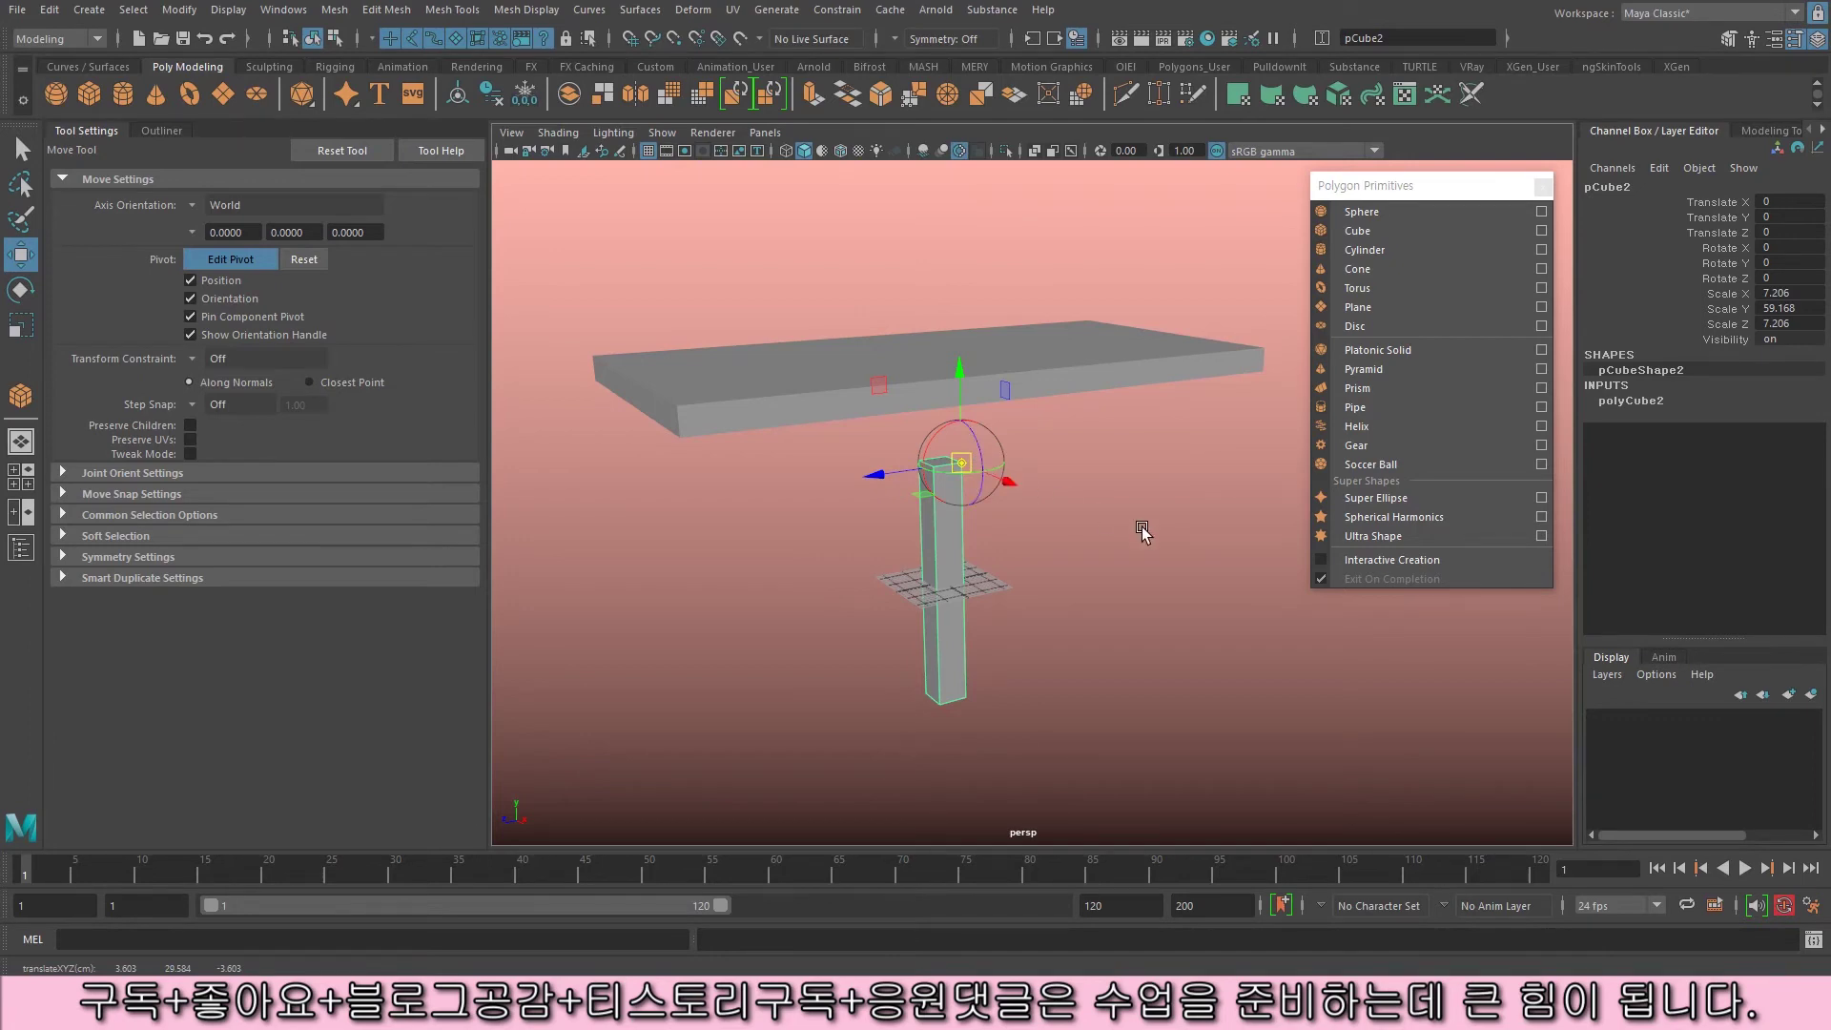
key("ctrl+z")
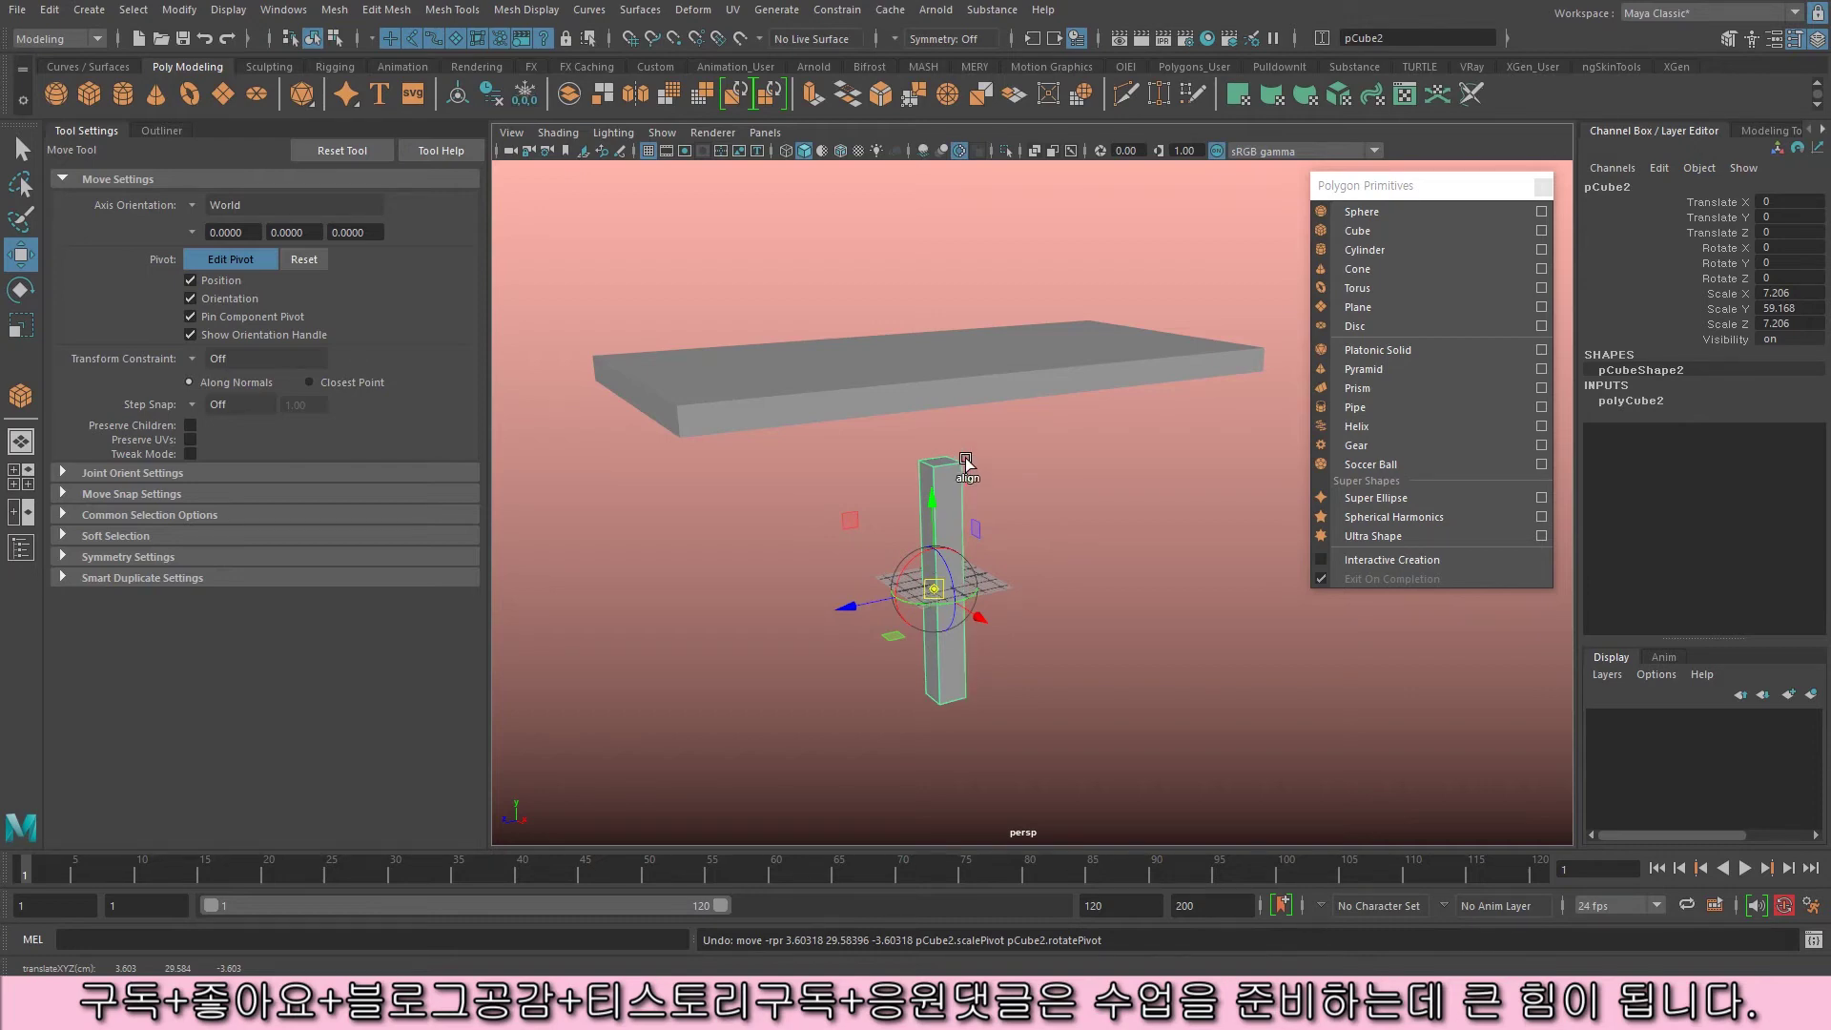
key("v")
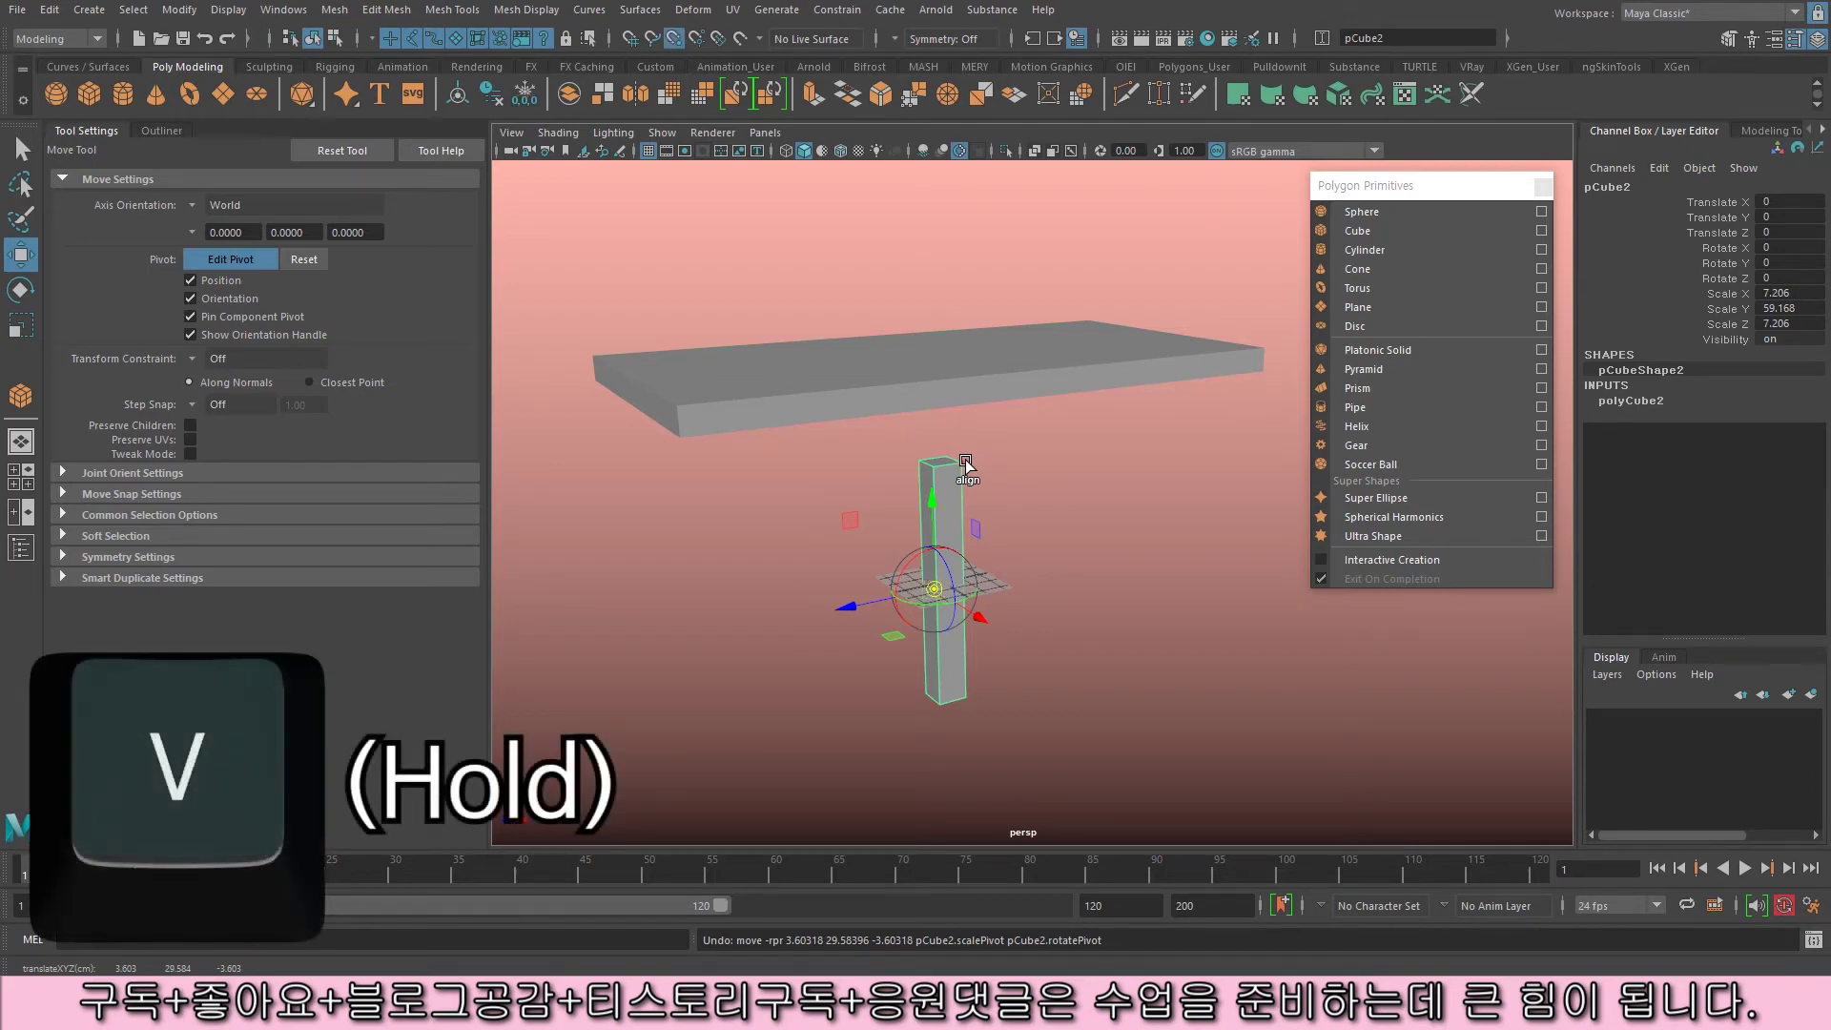
middle_click_drag(966, 465, 992, 472)
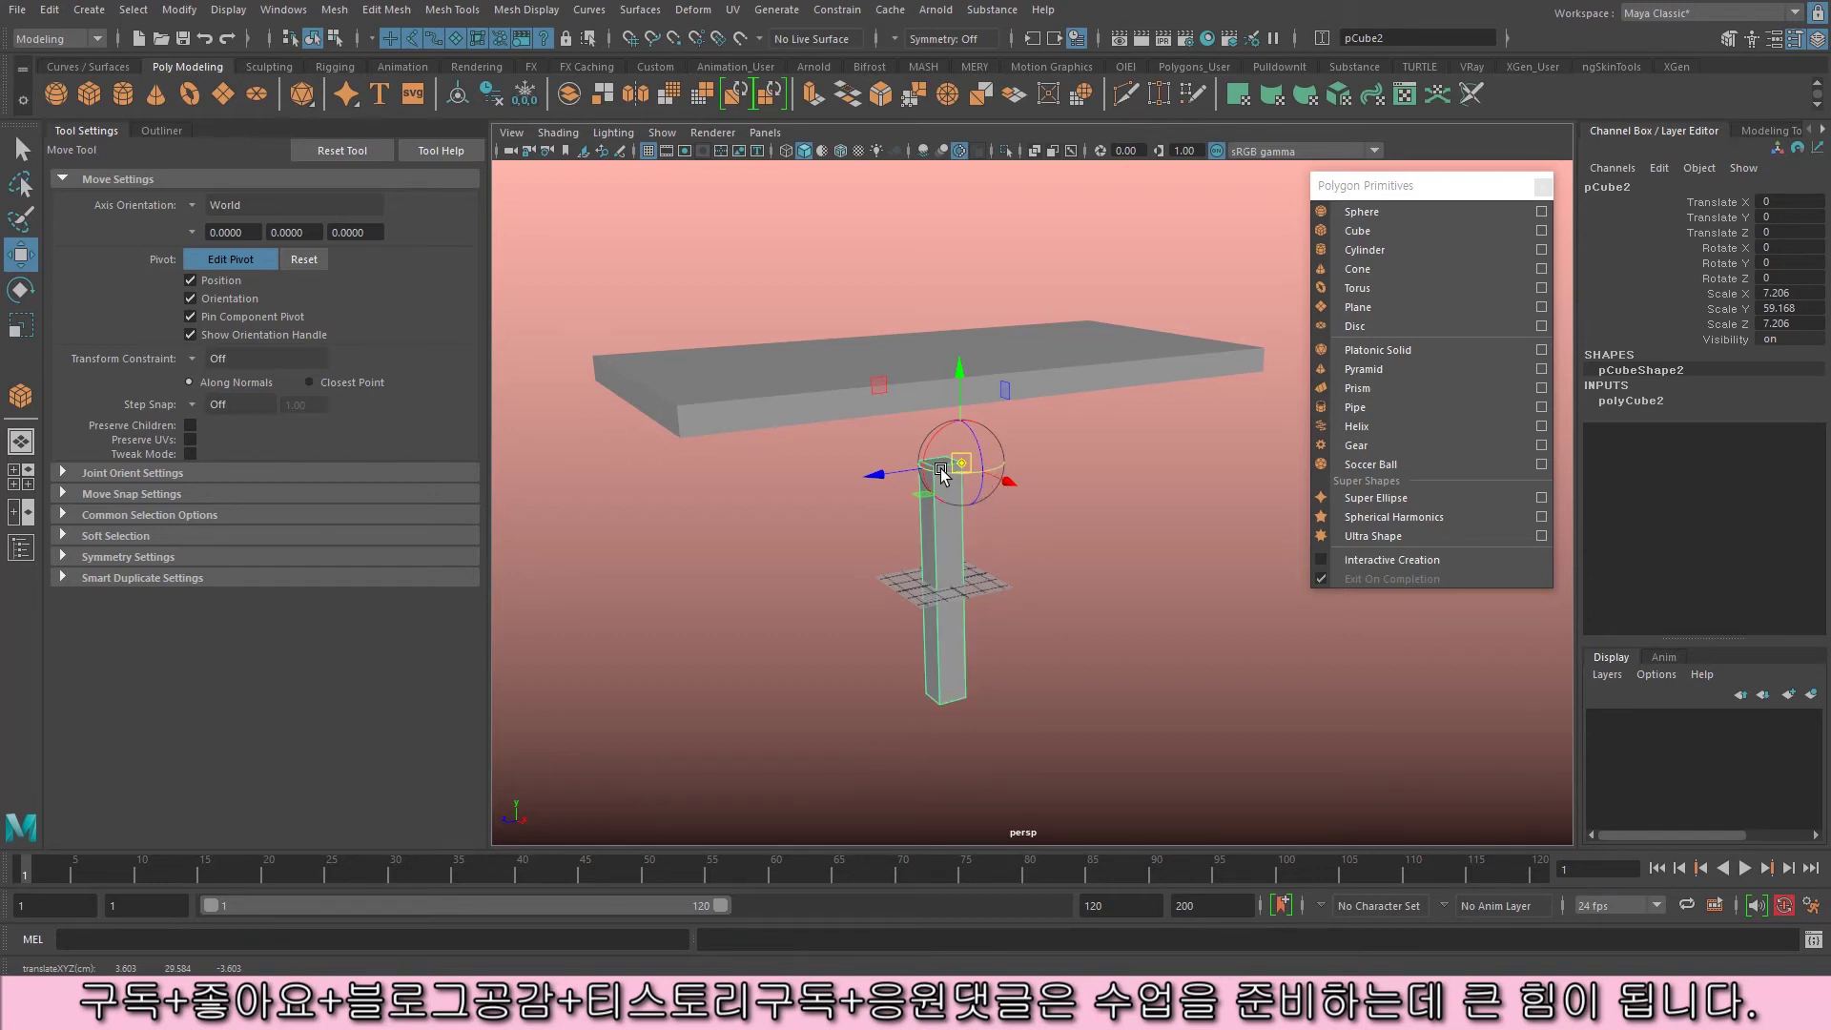
- Leave pivot editing, cycle through the Select, Rotate and Scale tools on the leg, and return to the Move tool
key("Insert")
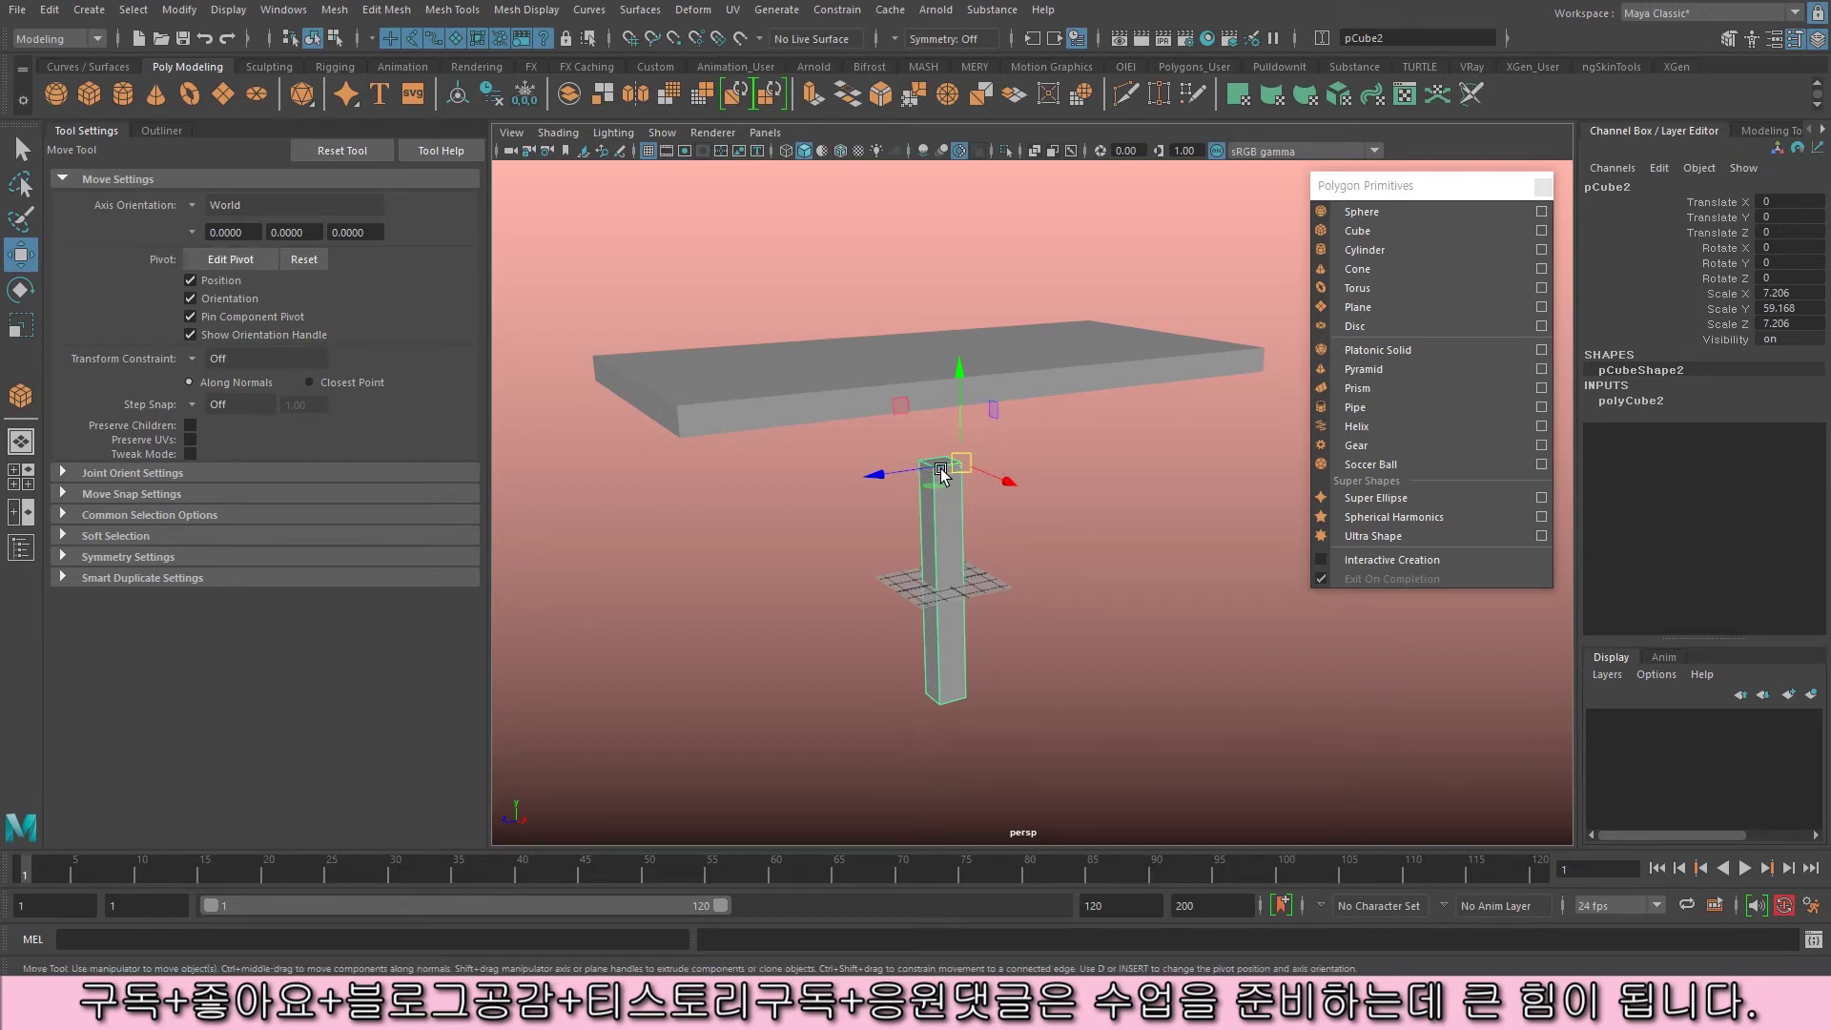
key("Insert")
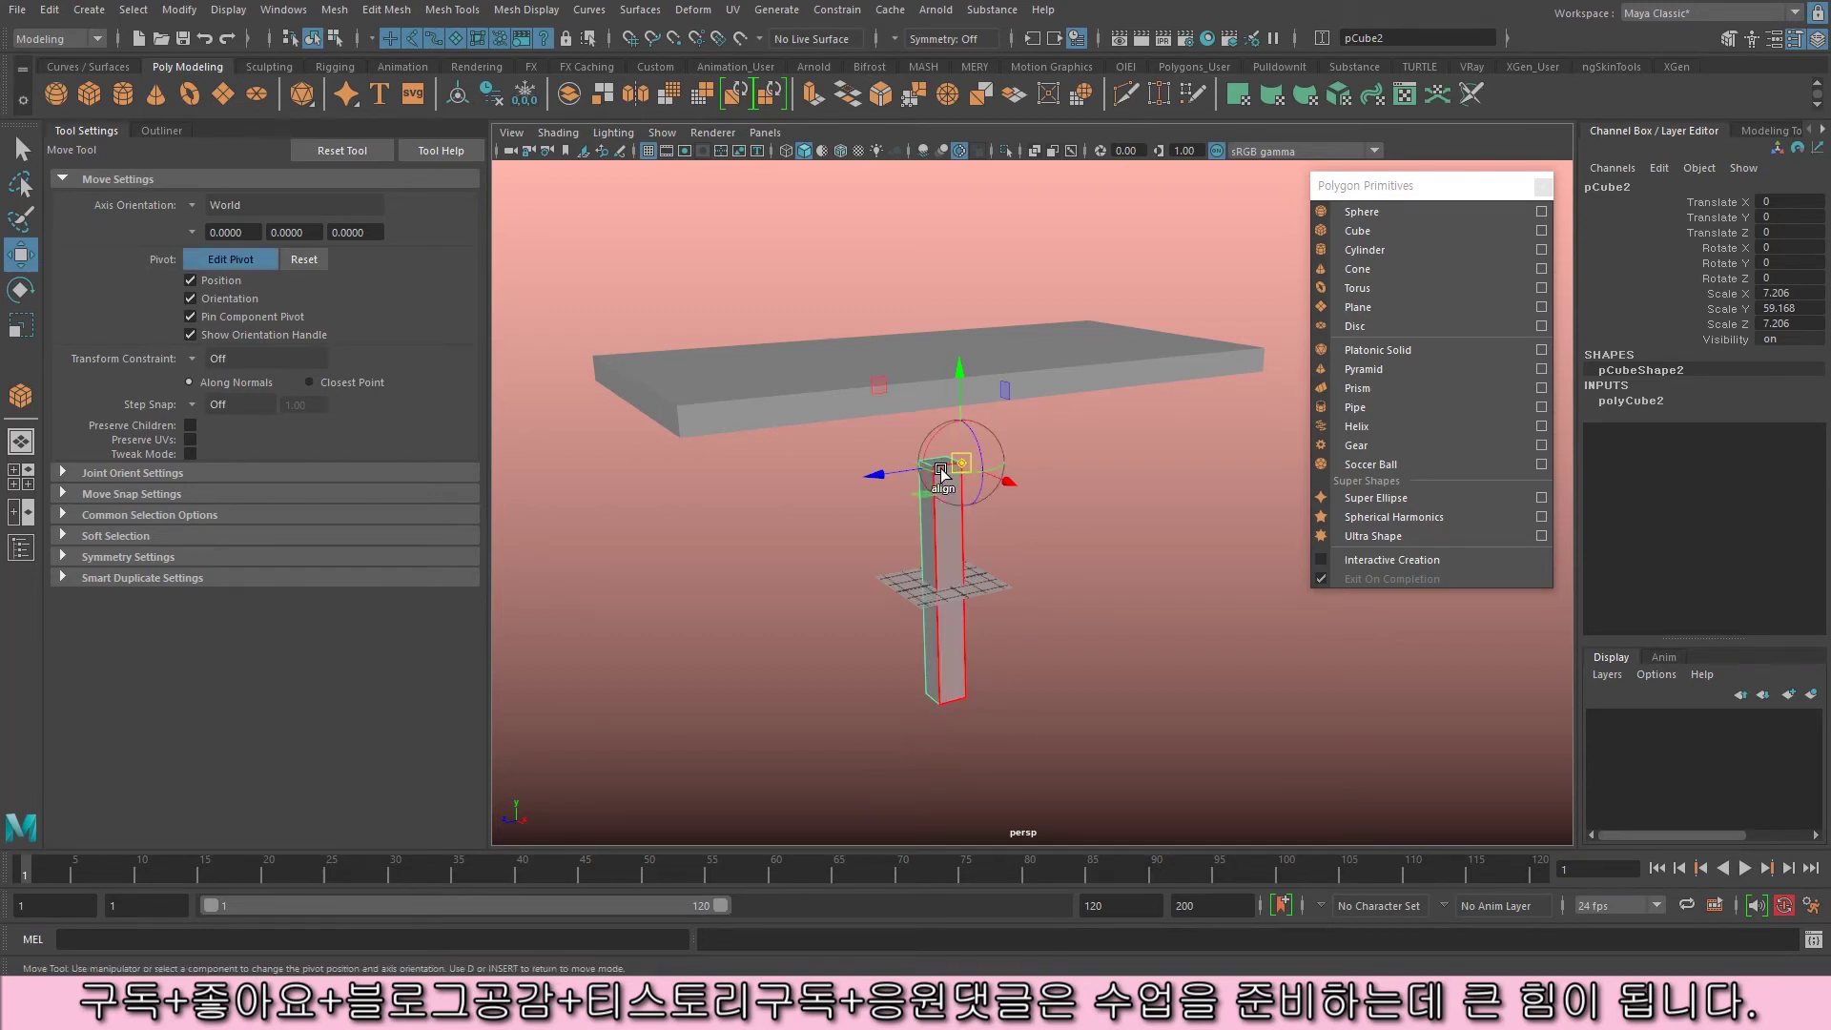
key("q")
key("e")
key("r")
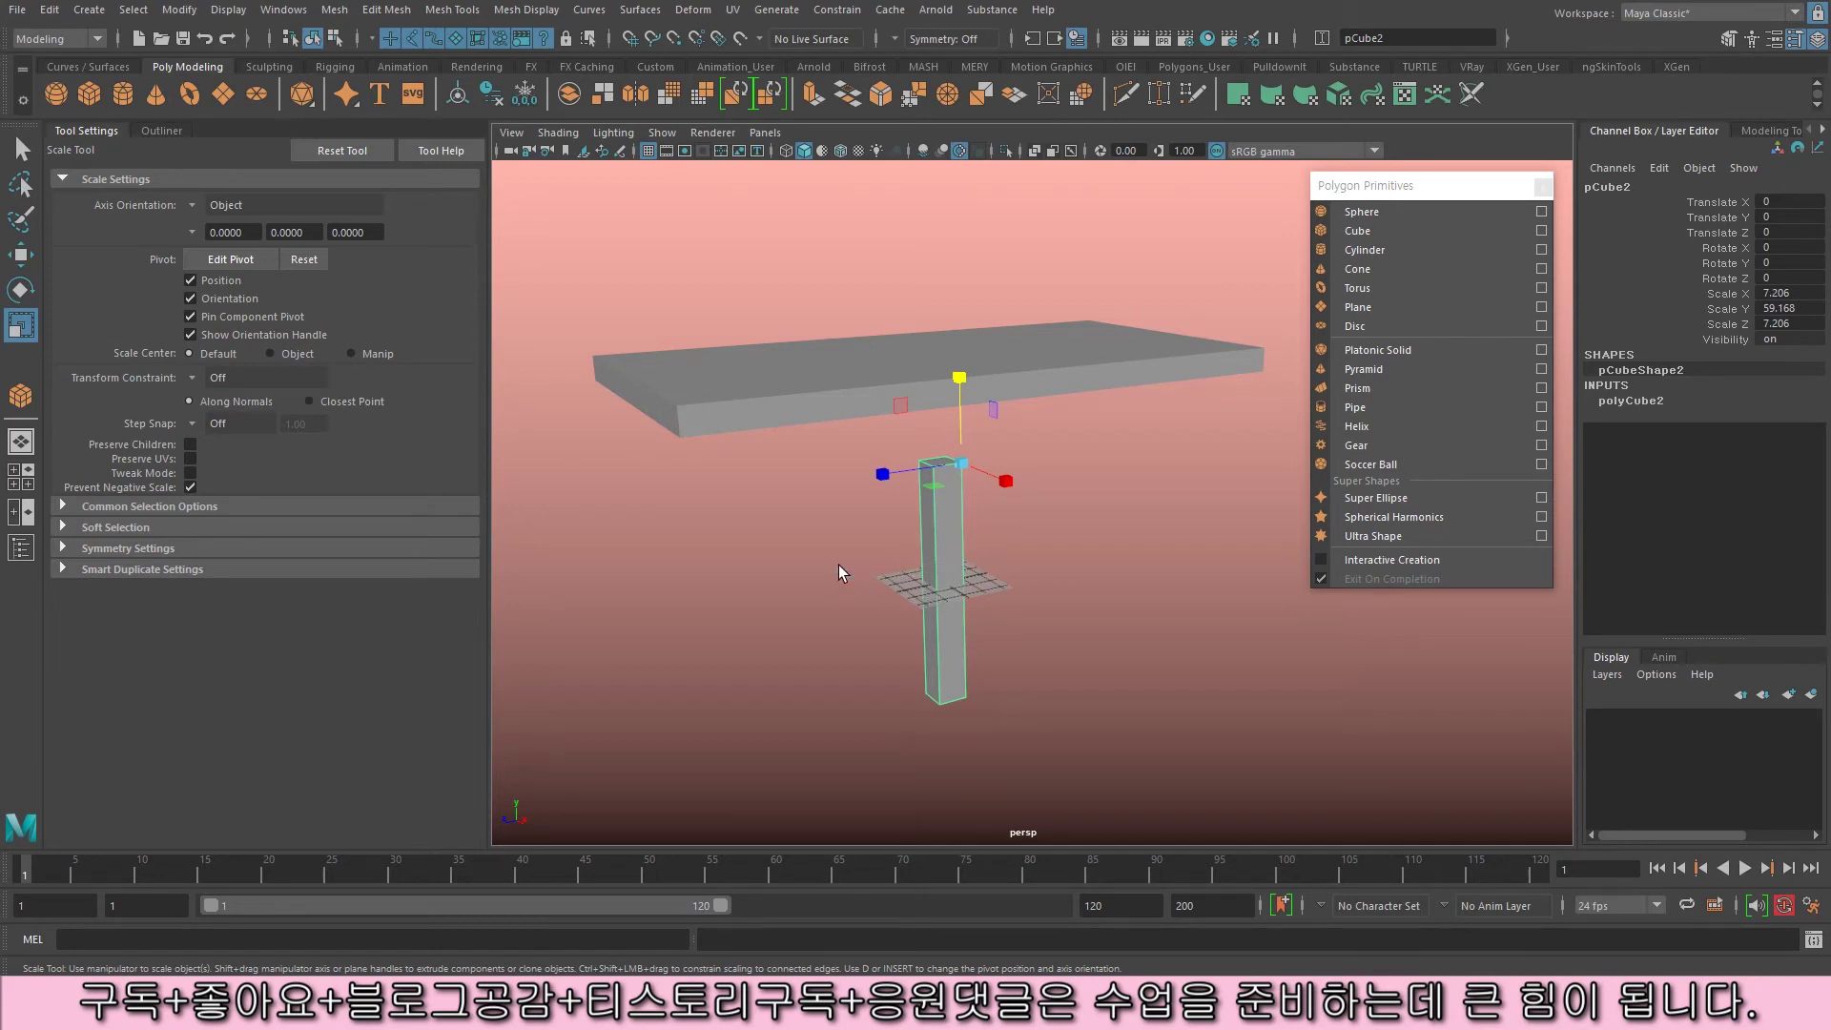
middle_click_drag(839, 565, 957, 572, "alt")
key("w")
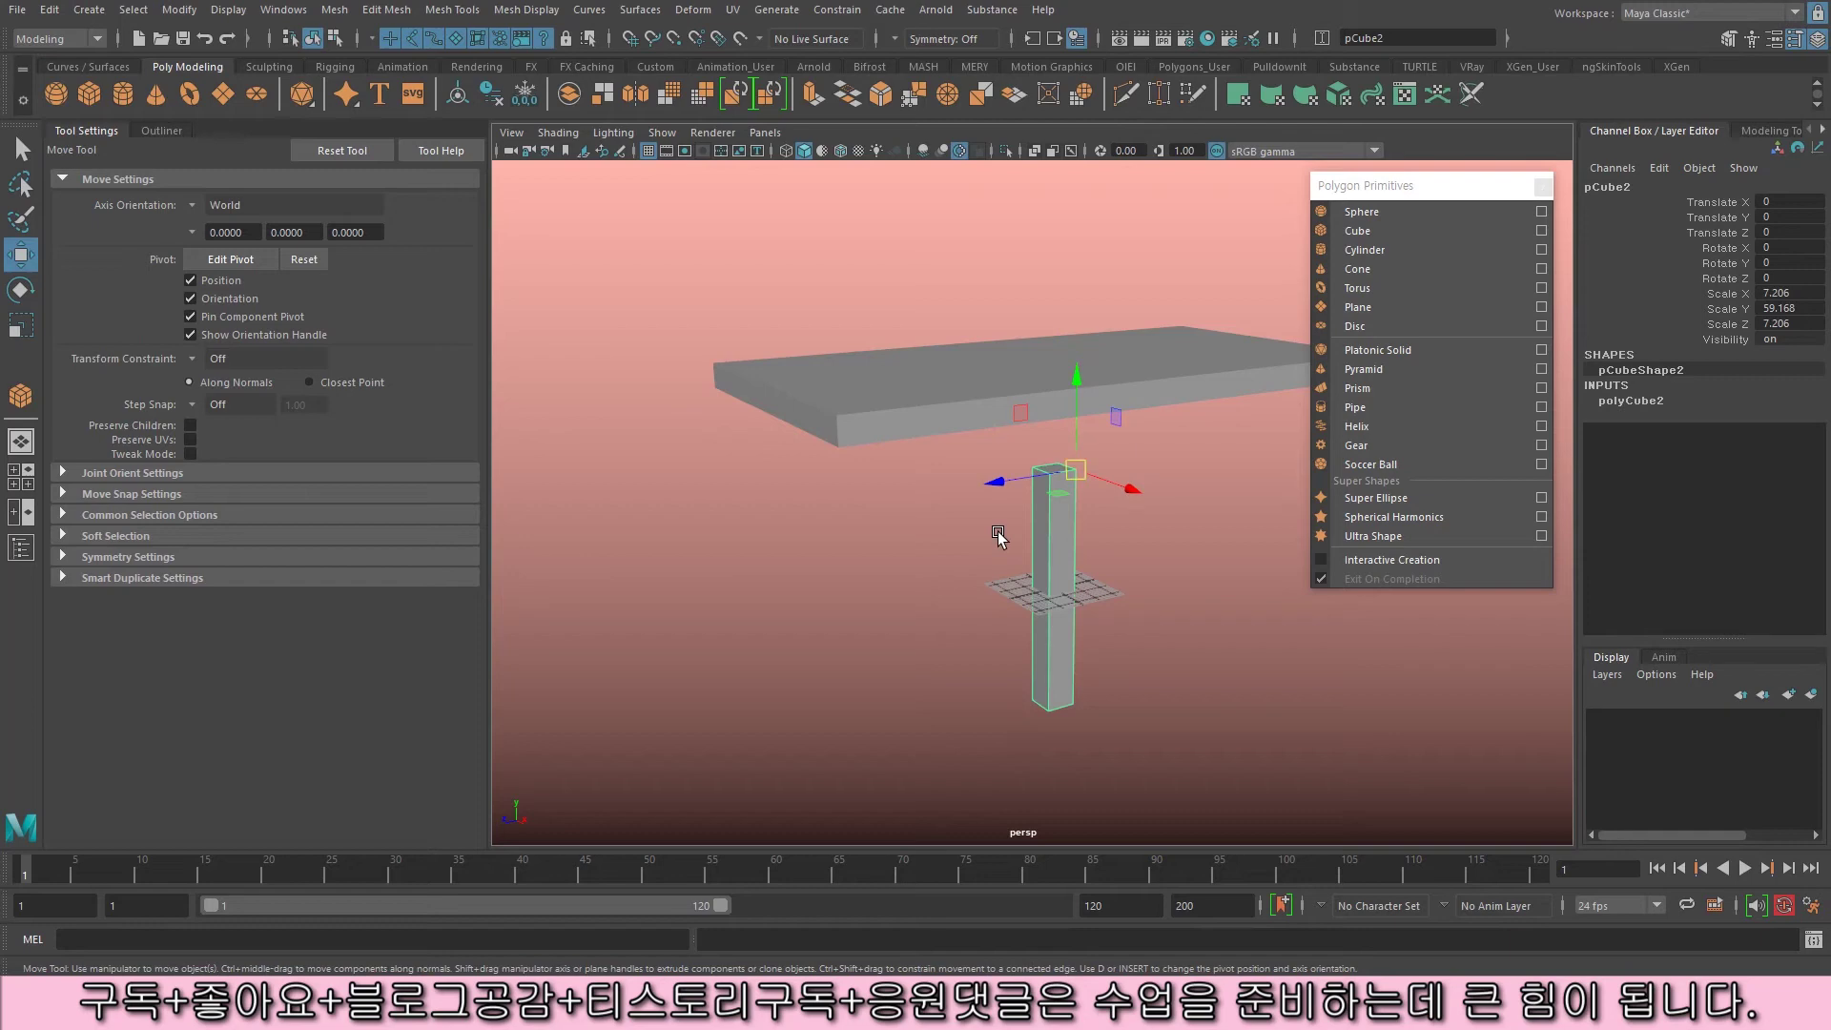
- Try vertex-snapping the leg to the tabletop's lower front corner and undo the move
key("v")
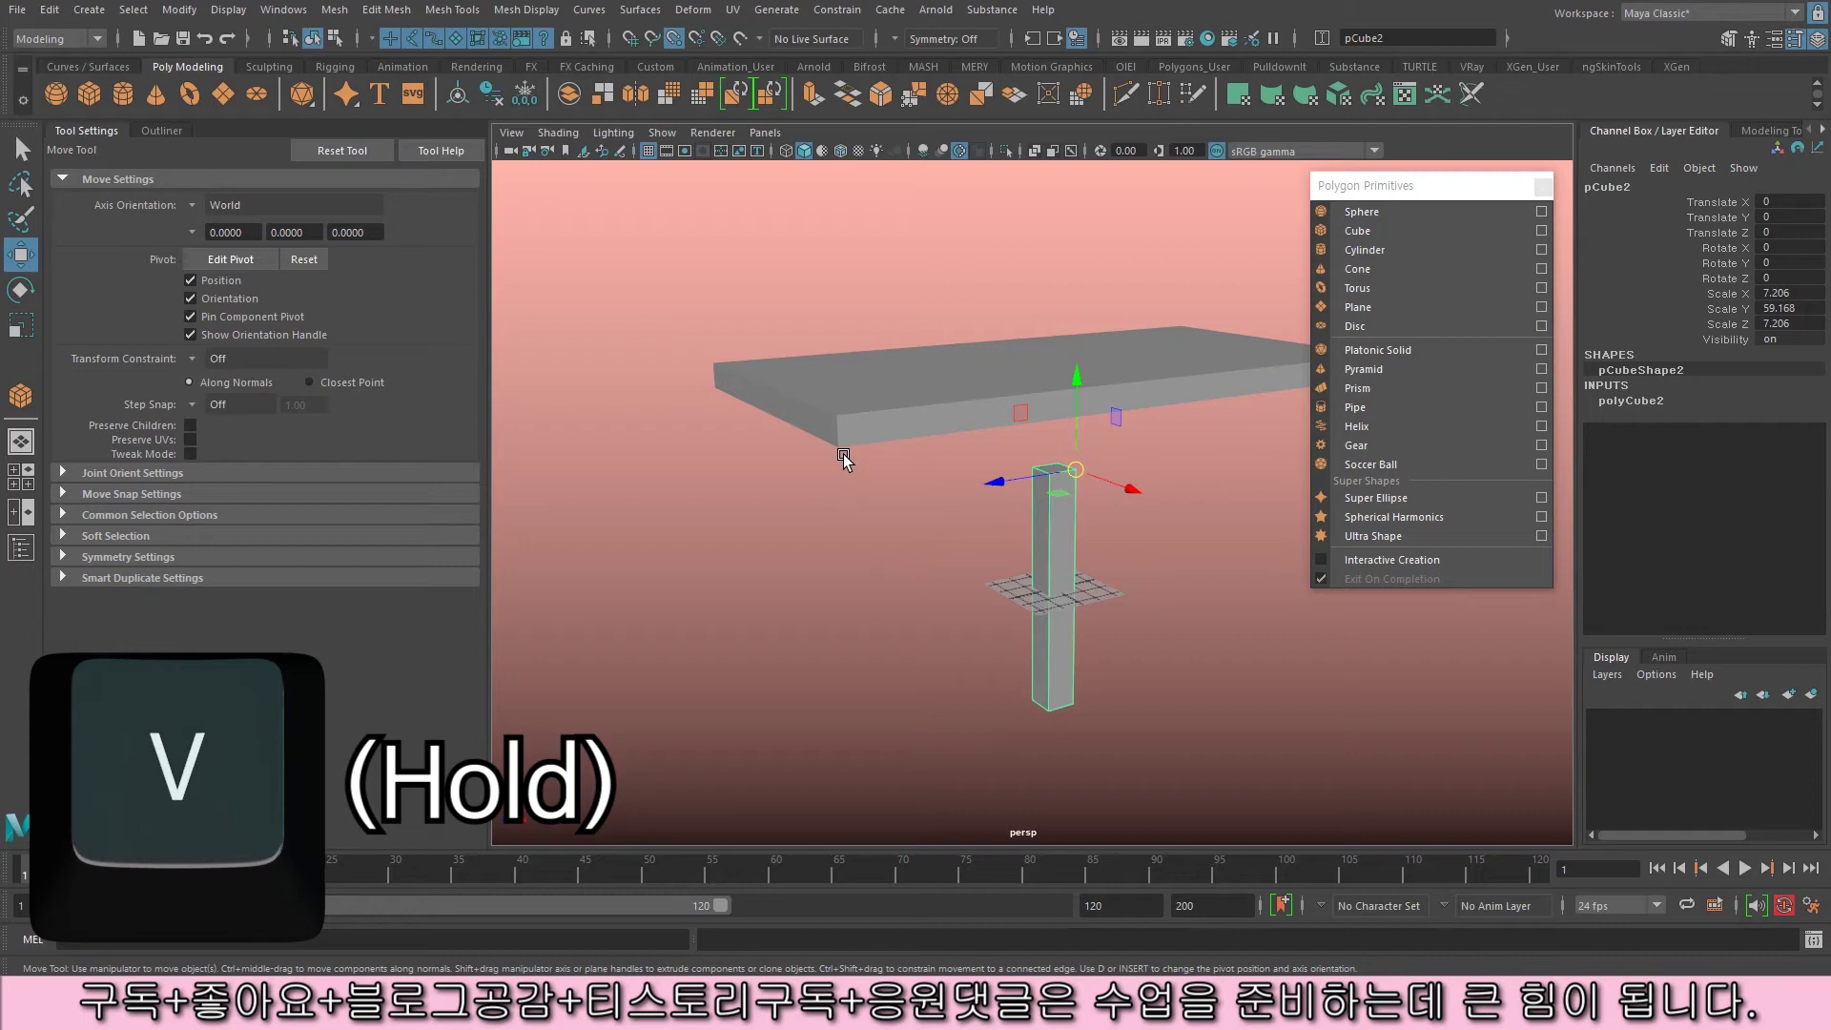
middle_click_drag(843, 450, 839, 449)
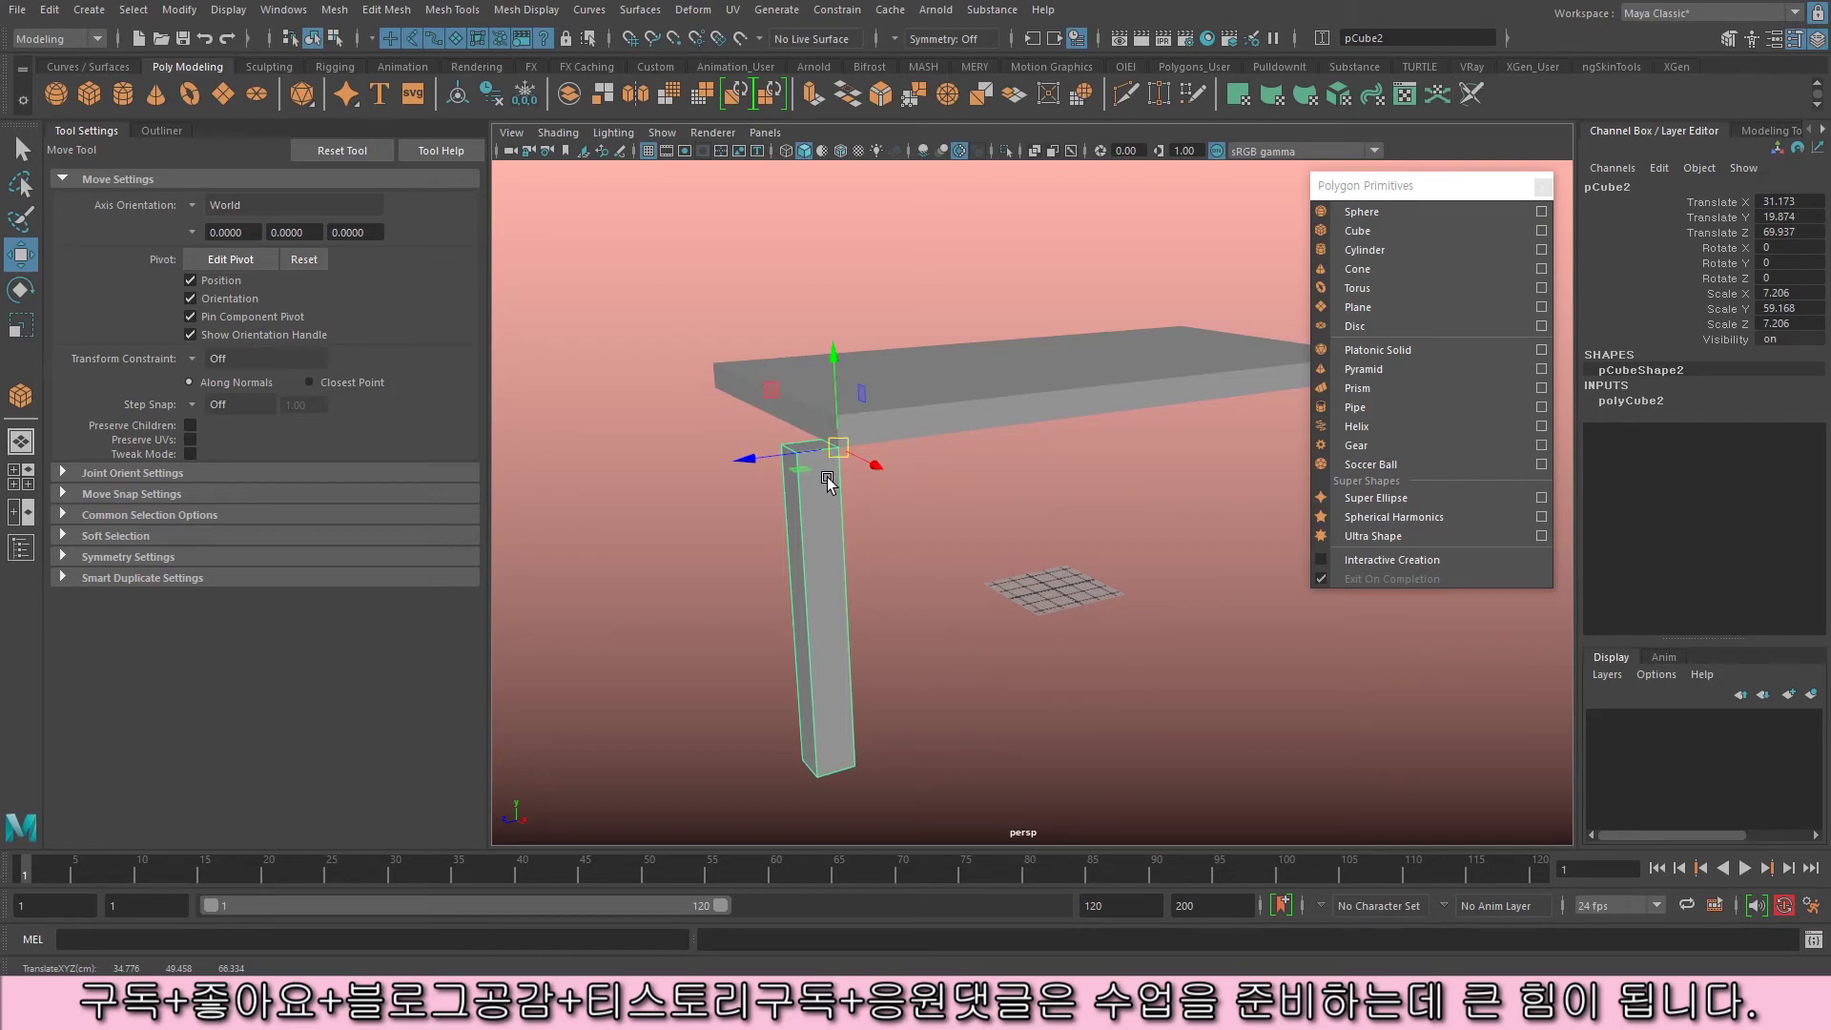
middle_click_drag(828, 481, 862, 450)
key("v")
key("ctrl+z")
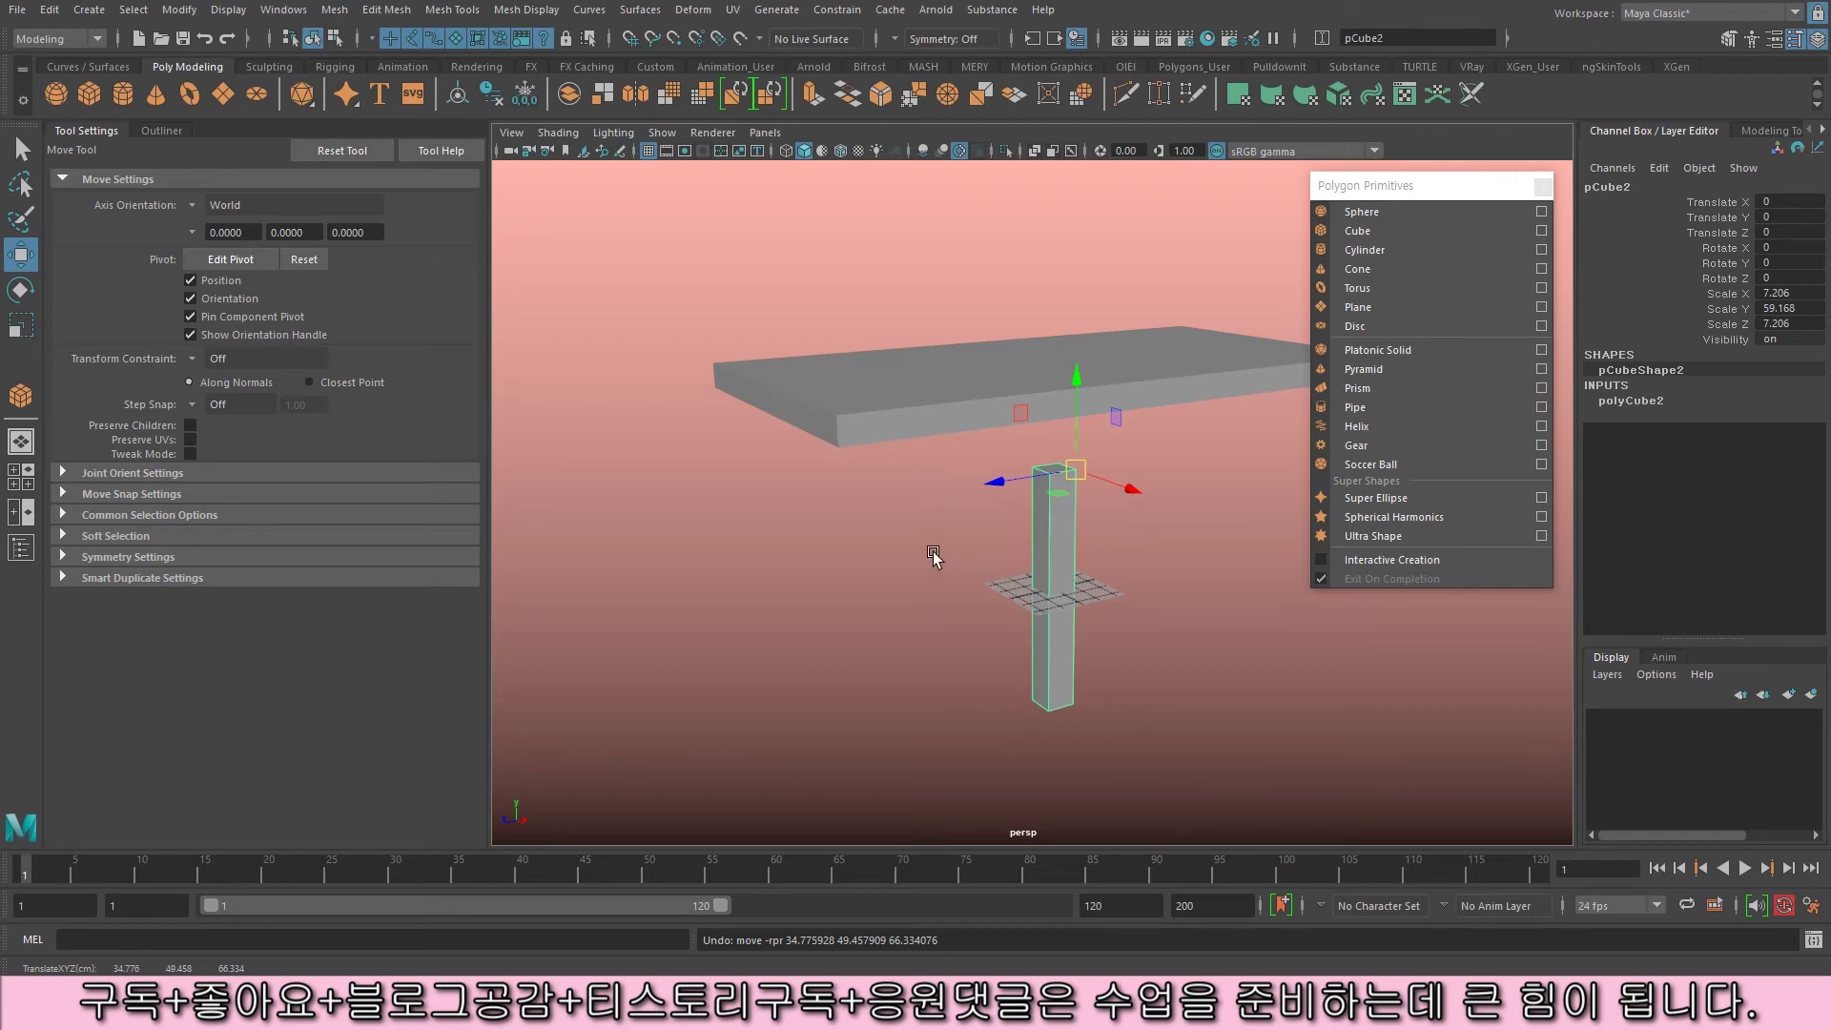
- Try vertex-snapping the leg twice more to the tabletop's lower corner from a closer view, undoing each move
scroll(932, 560, "up", 10)
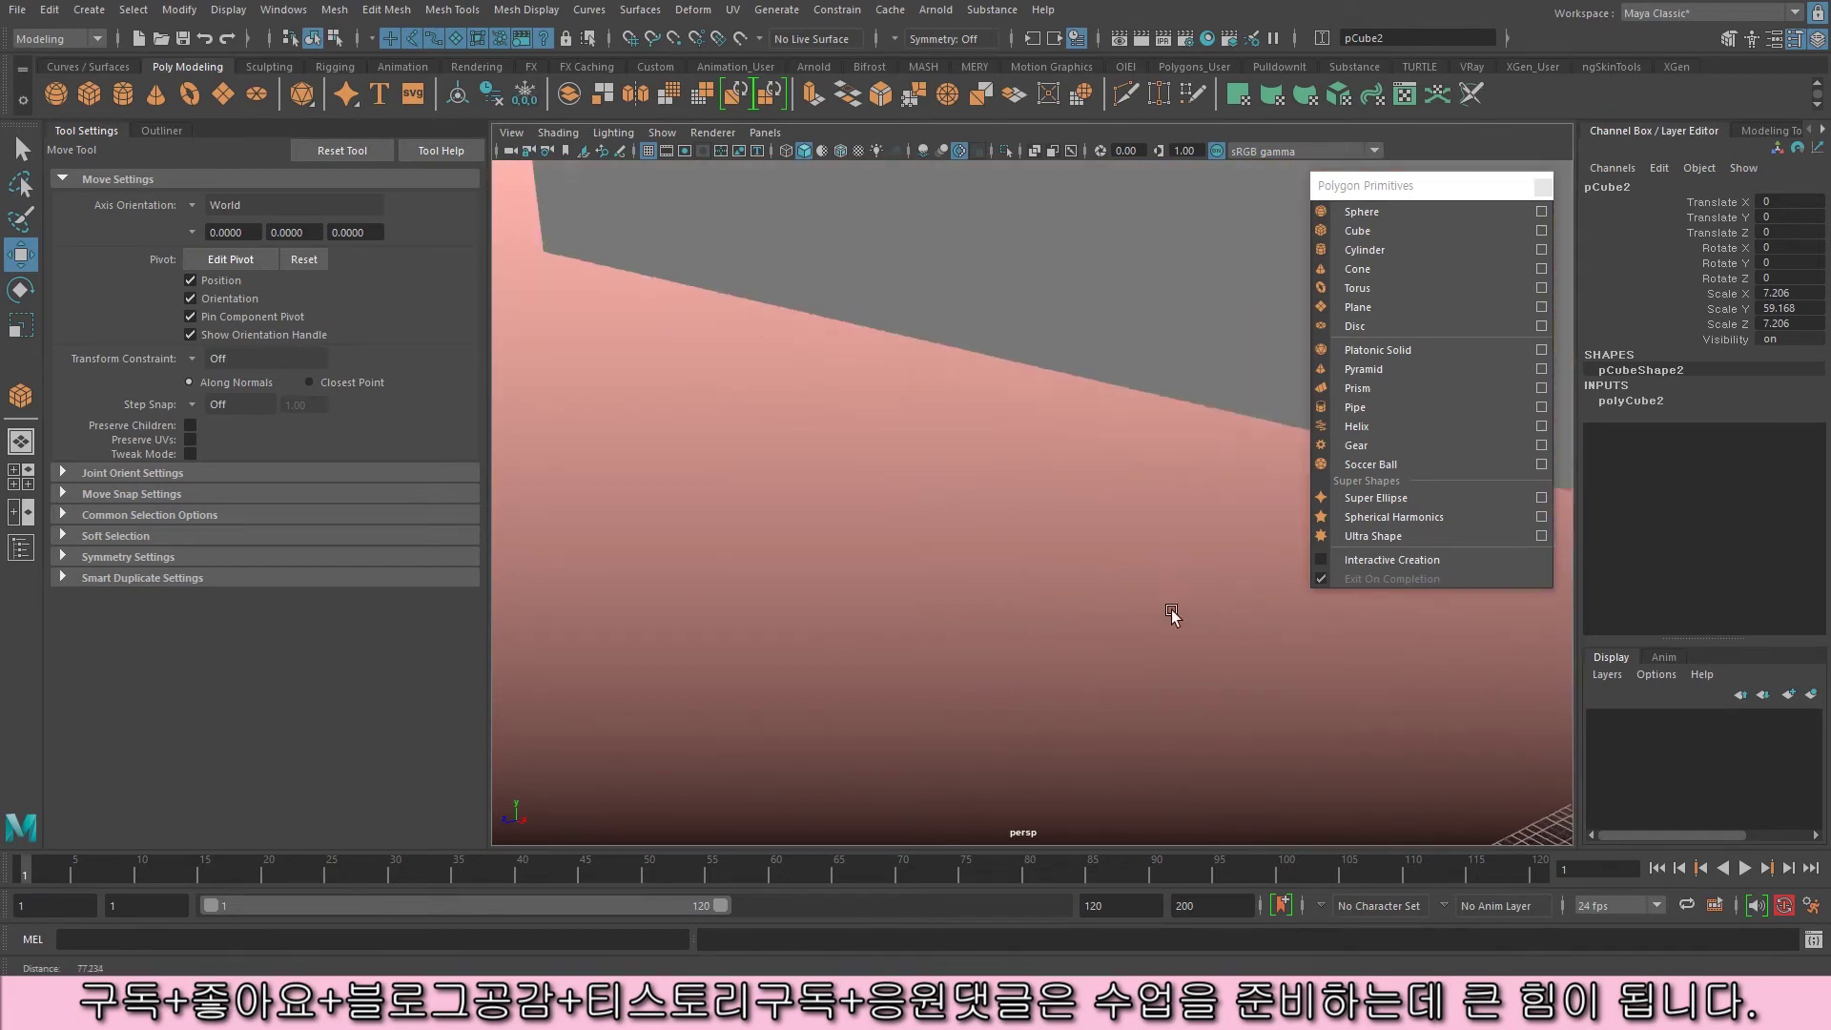
scroll(932, 601, "down", 10)
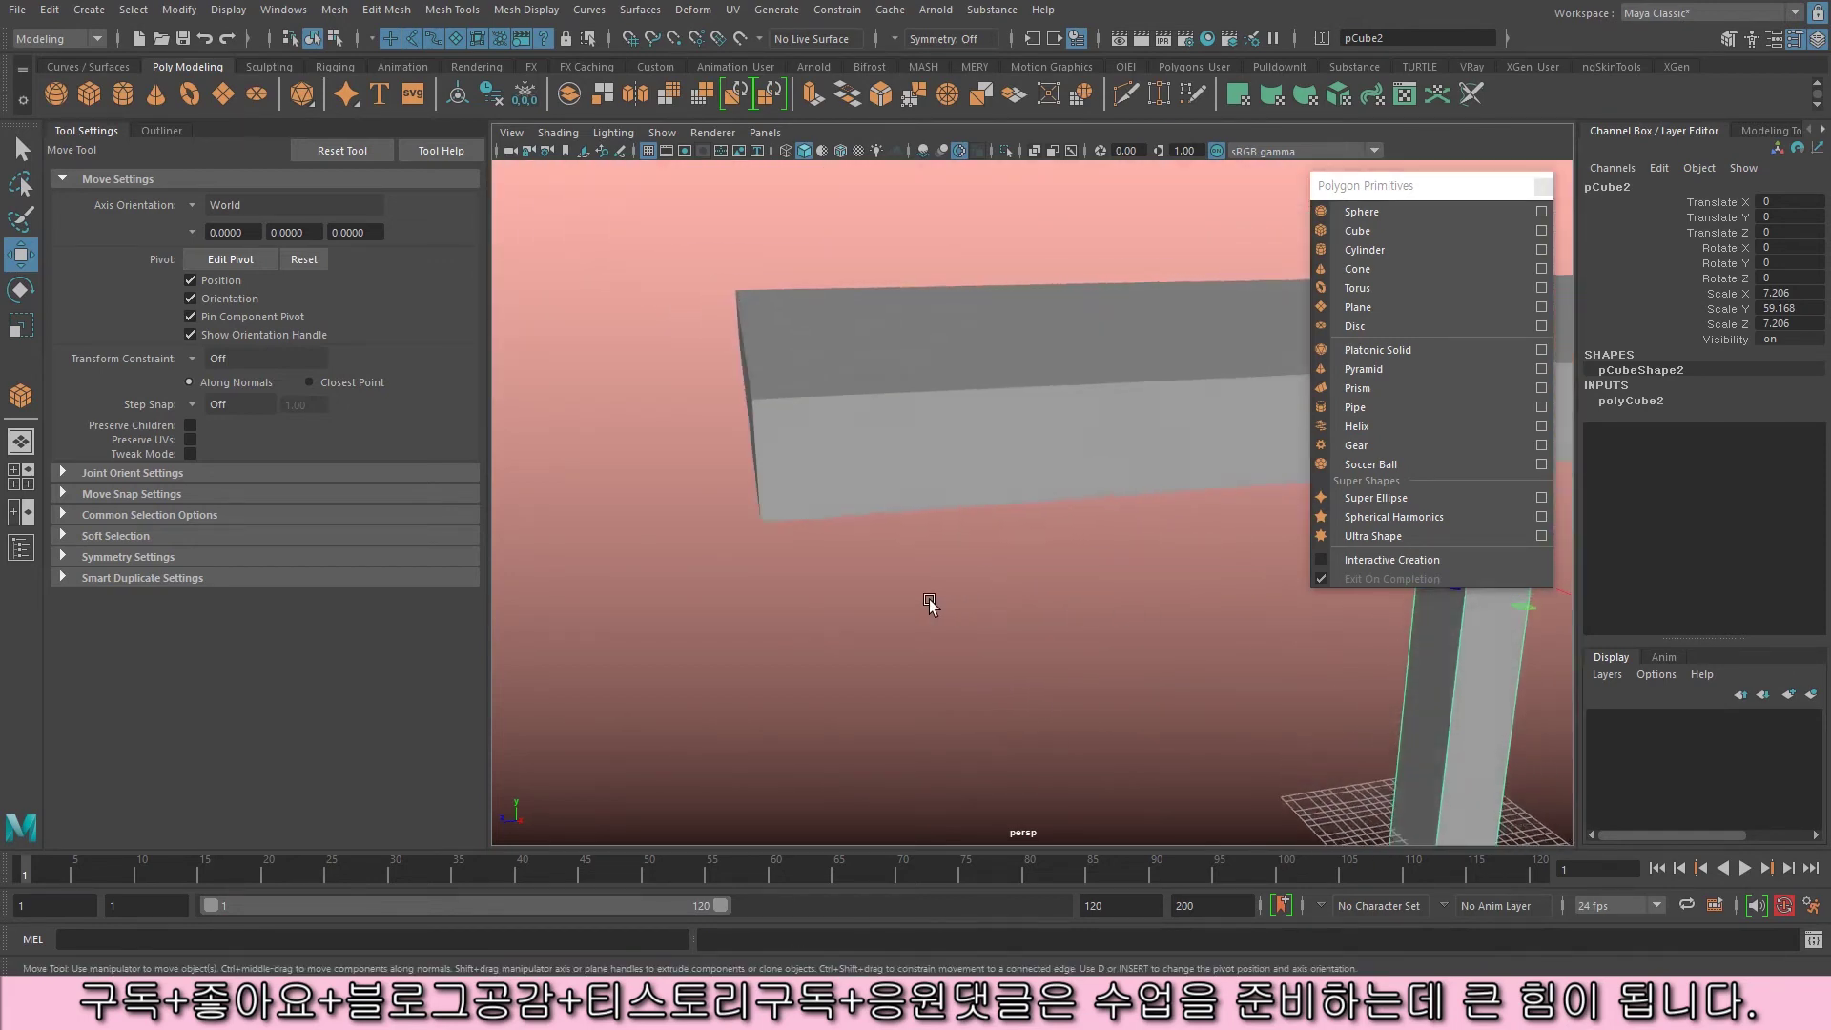
scroll(907, 555, "up", 8)
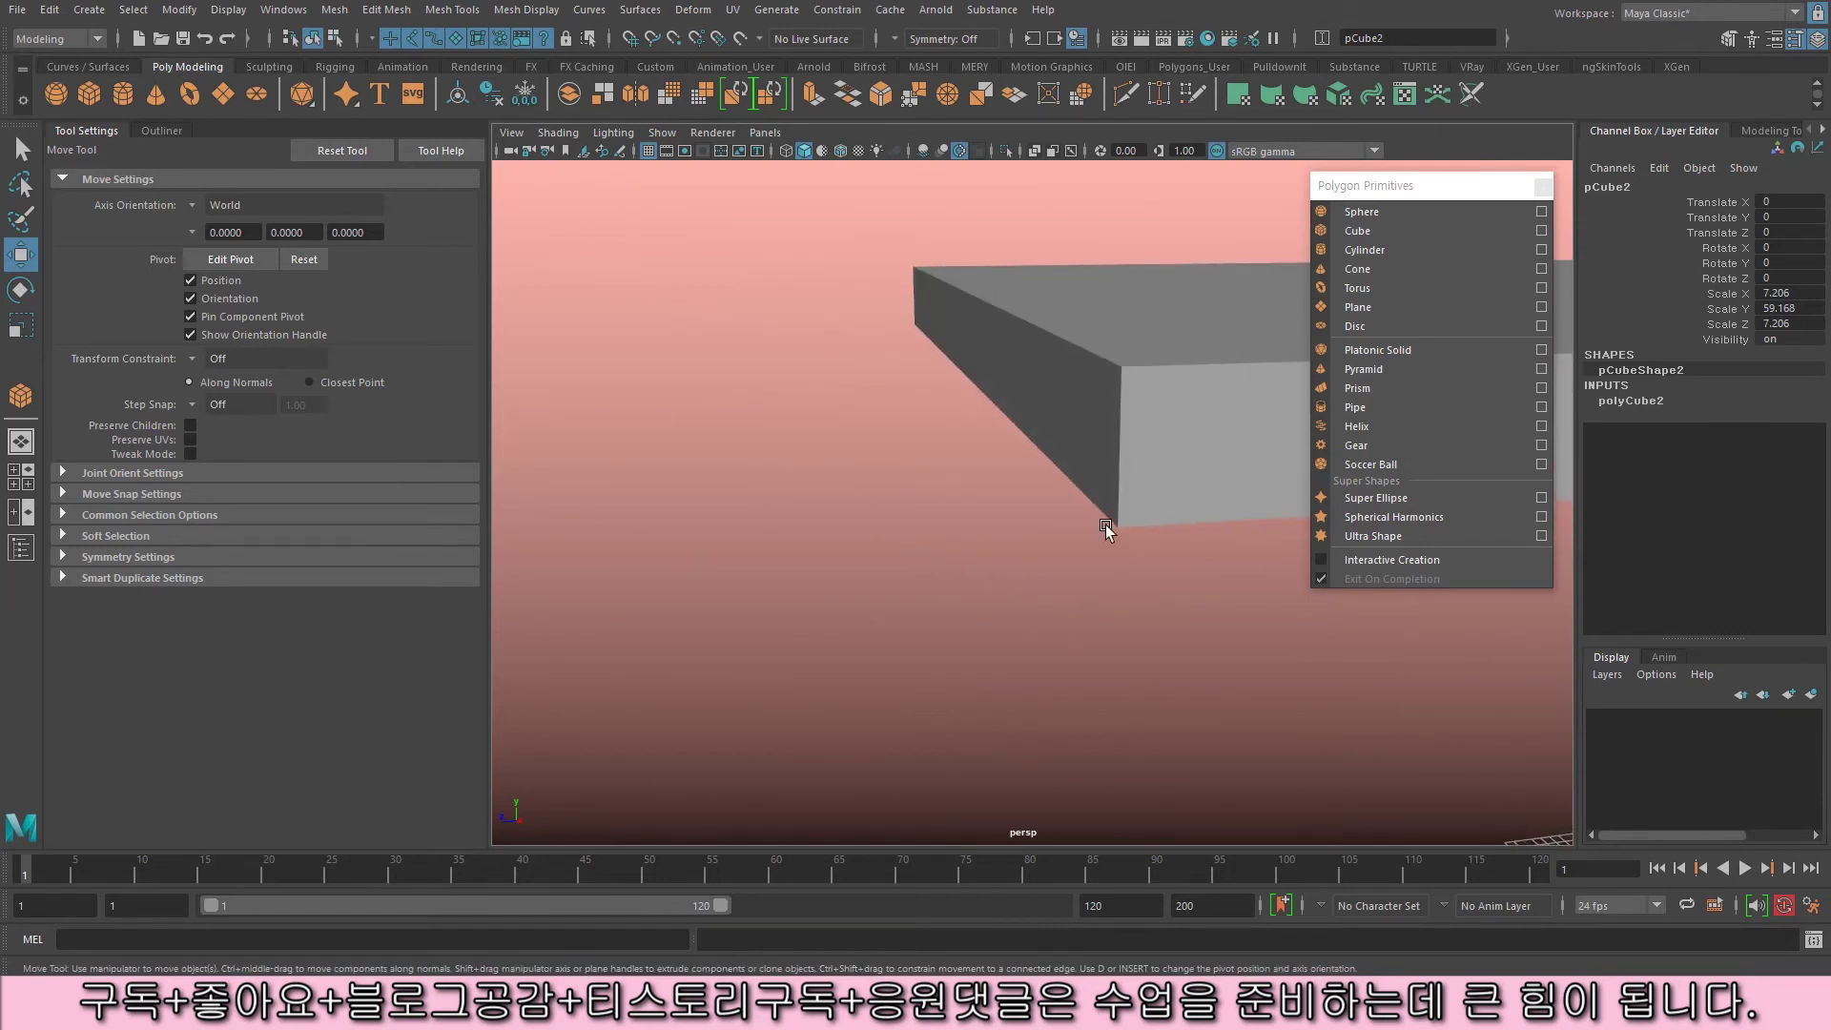
scroll(1106, 525, "down", 5)
left_click_drag(986, 574, 901, 563, "alt")
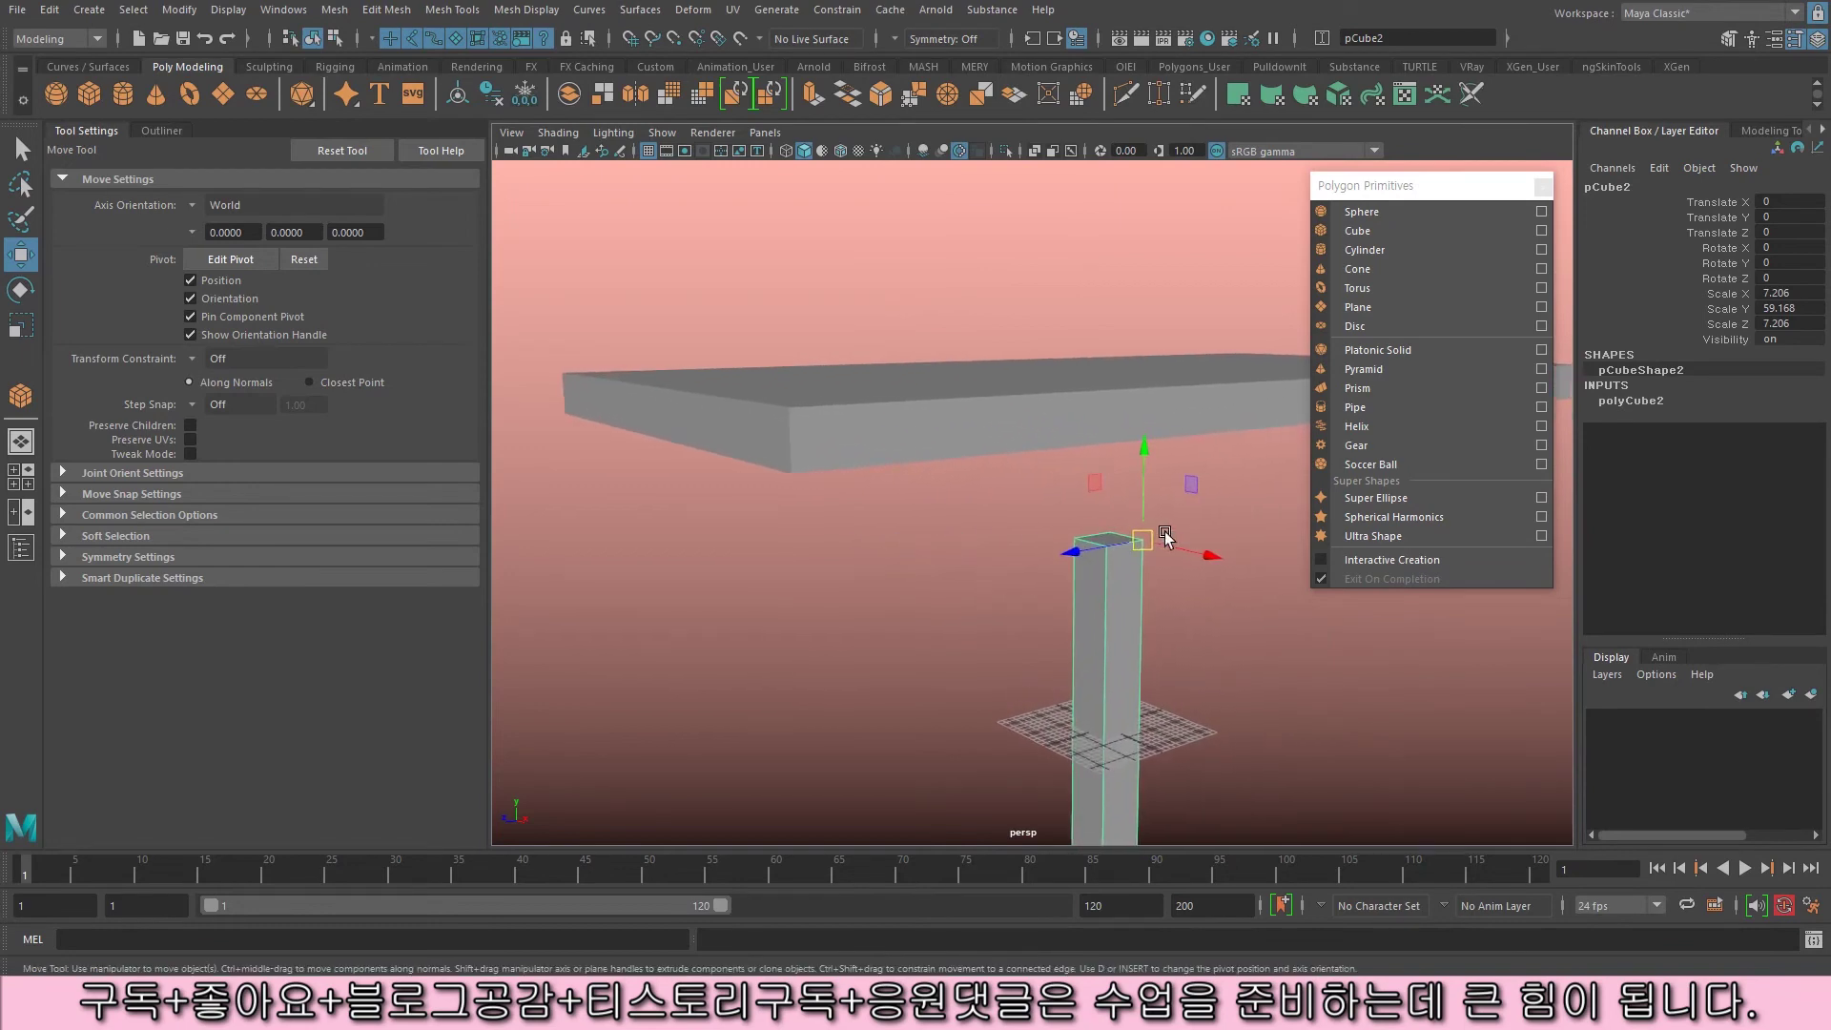
key("v")
left_click_drag(1164, 530, 863, 493)
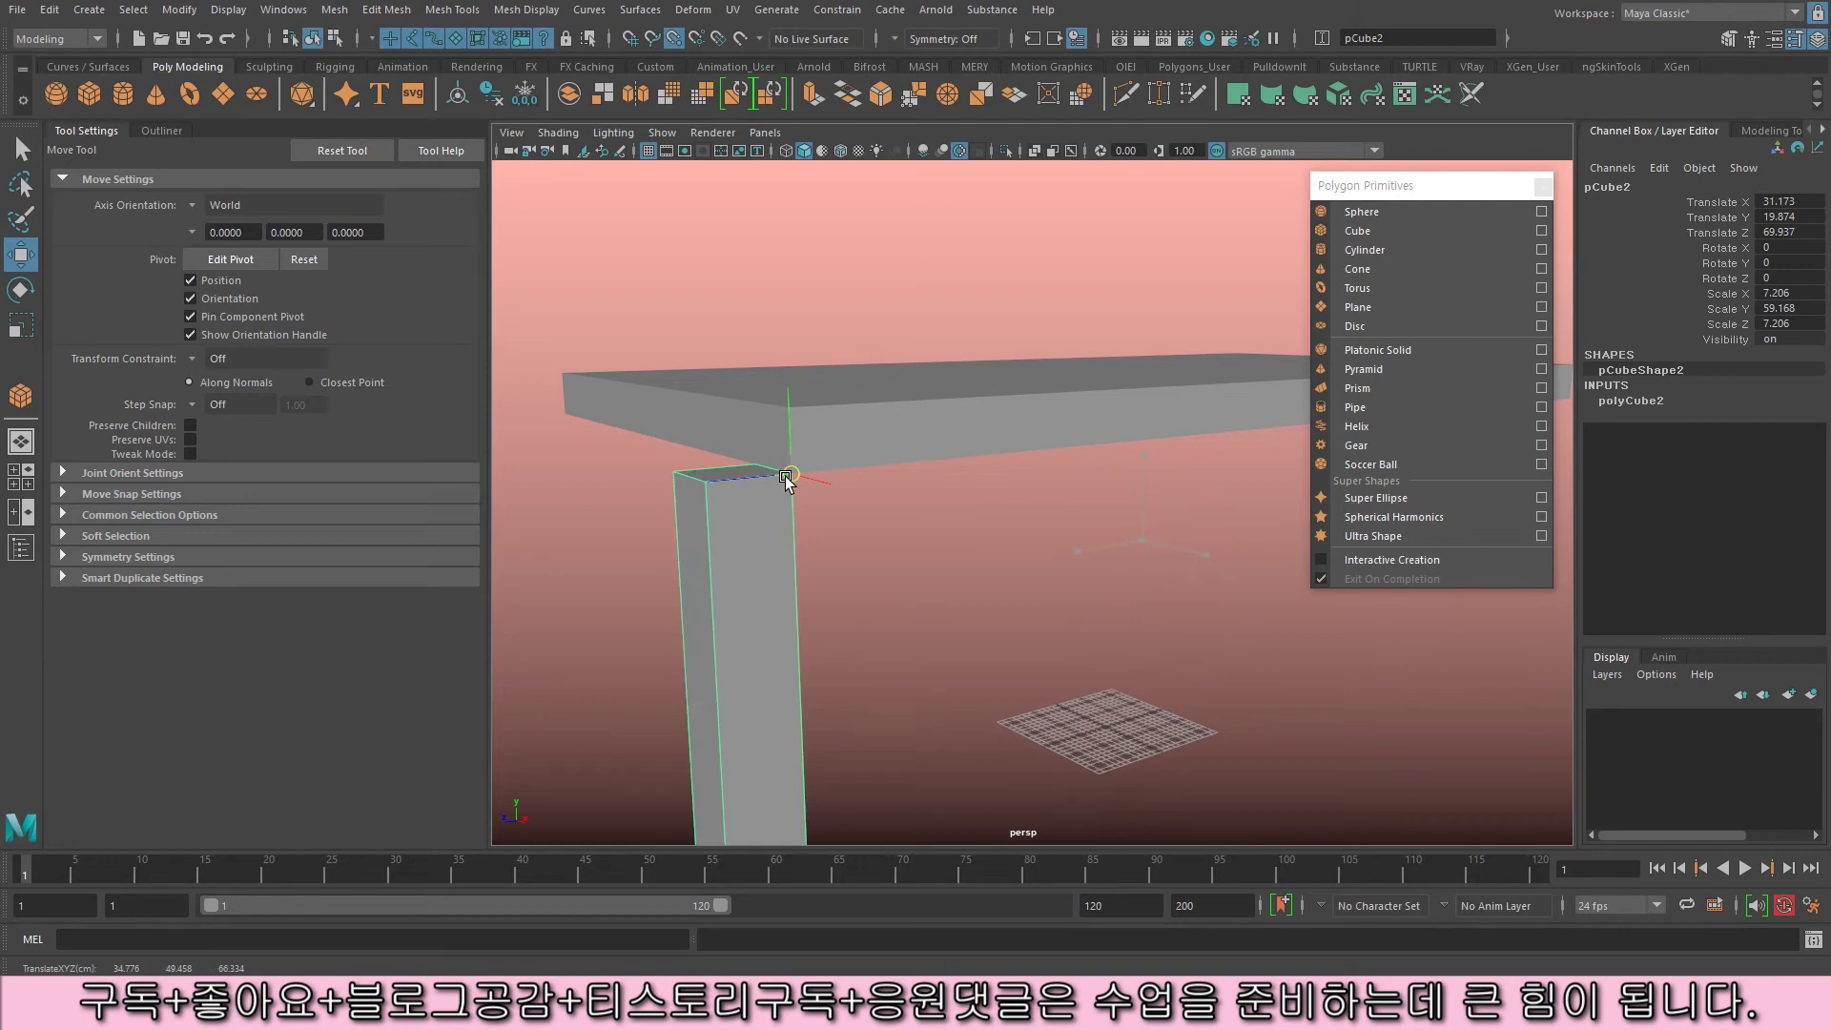
key("ctrl+z")
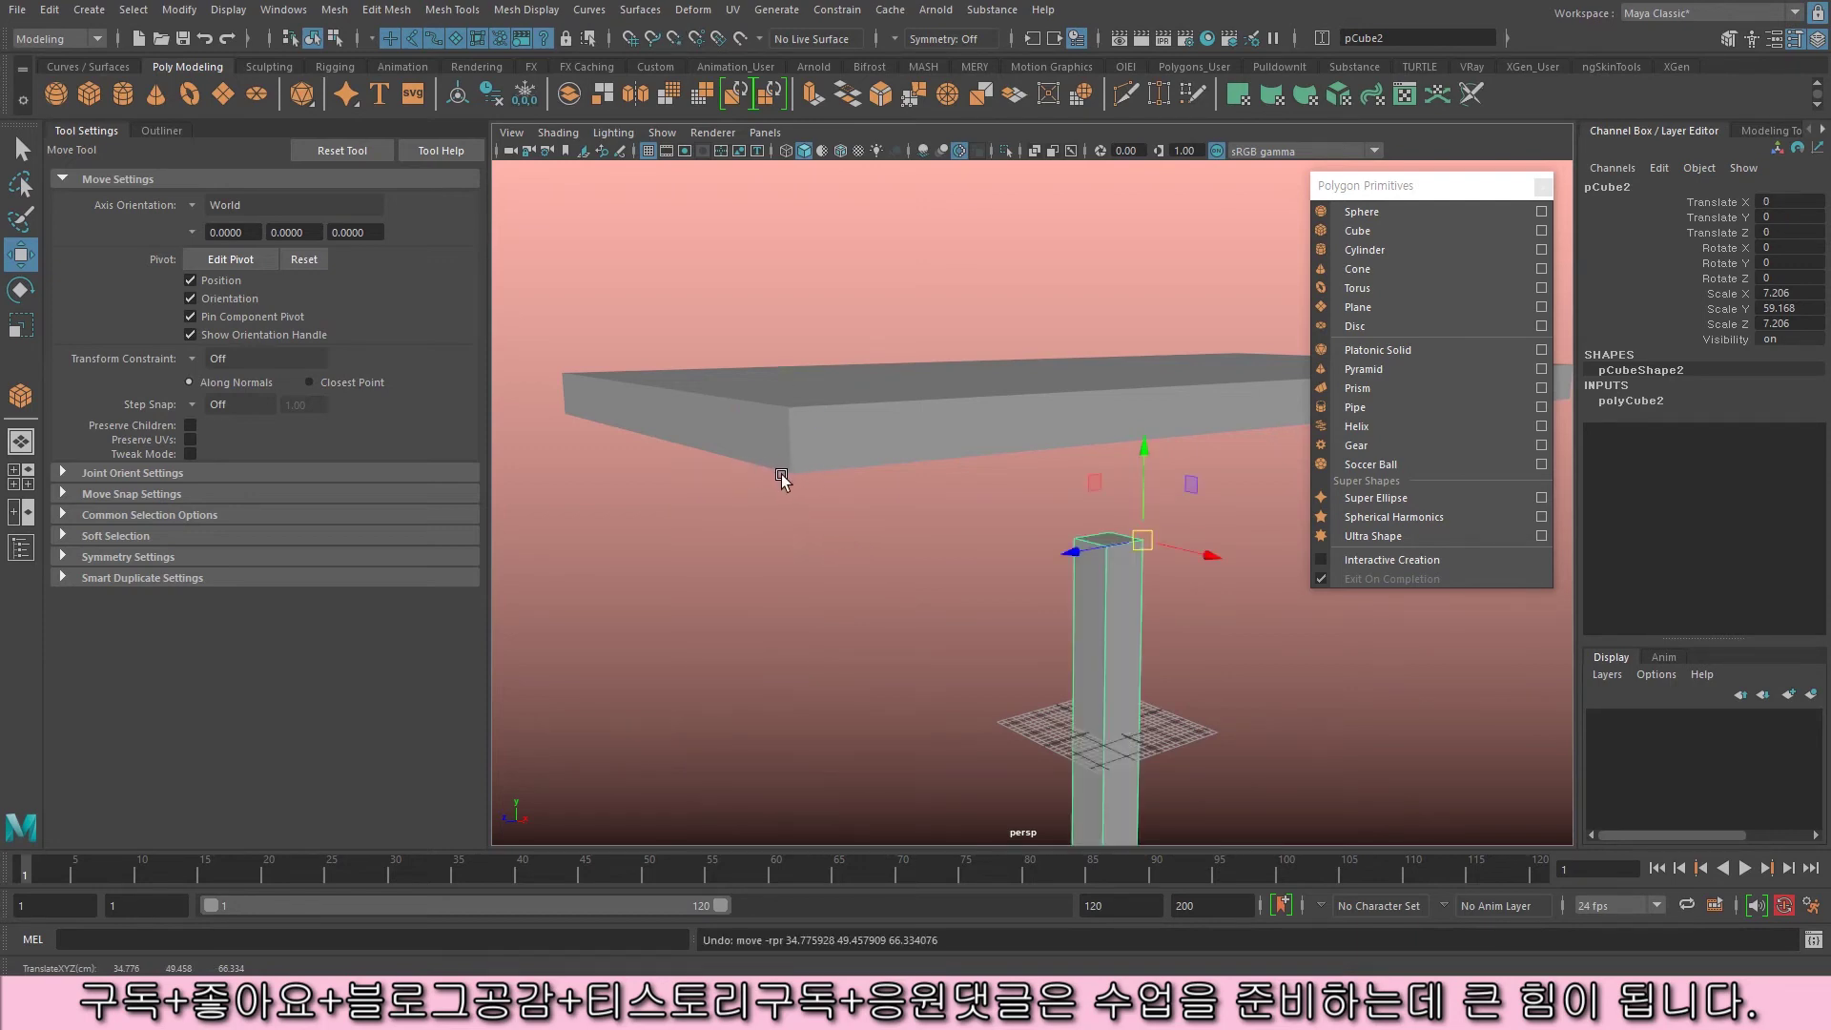
middle_click_drag(782, 471, 792, 480)
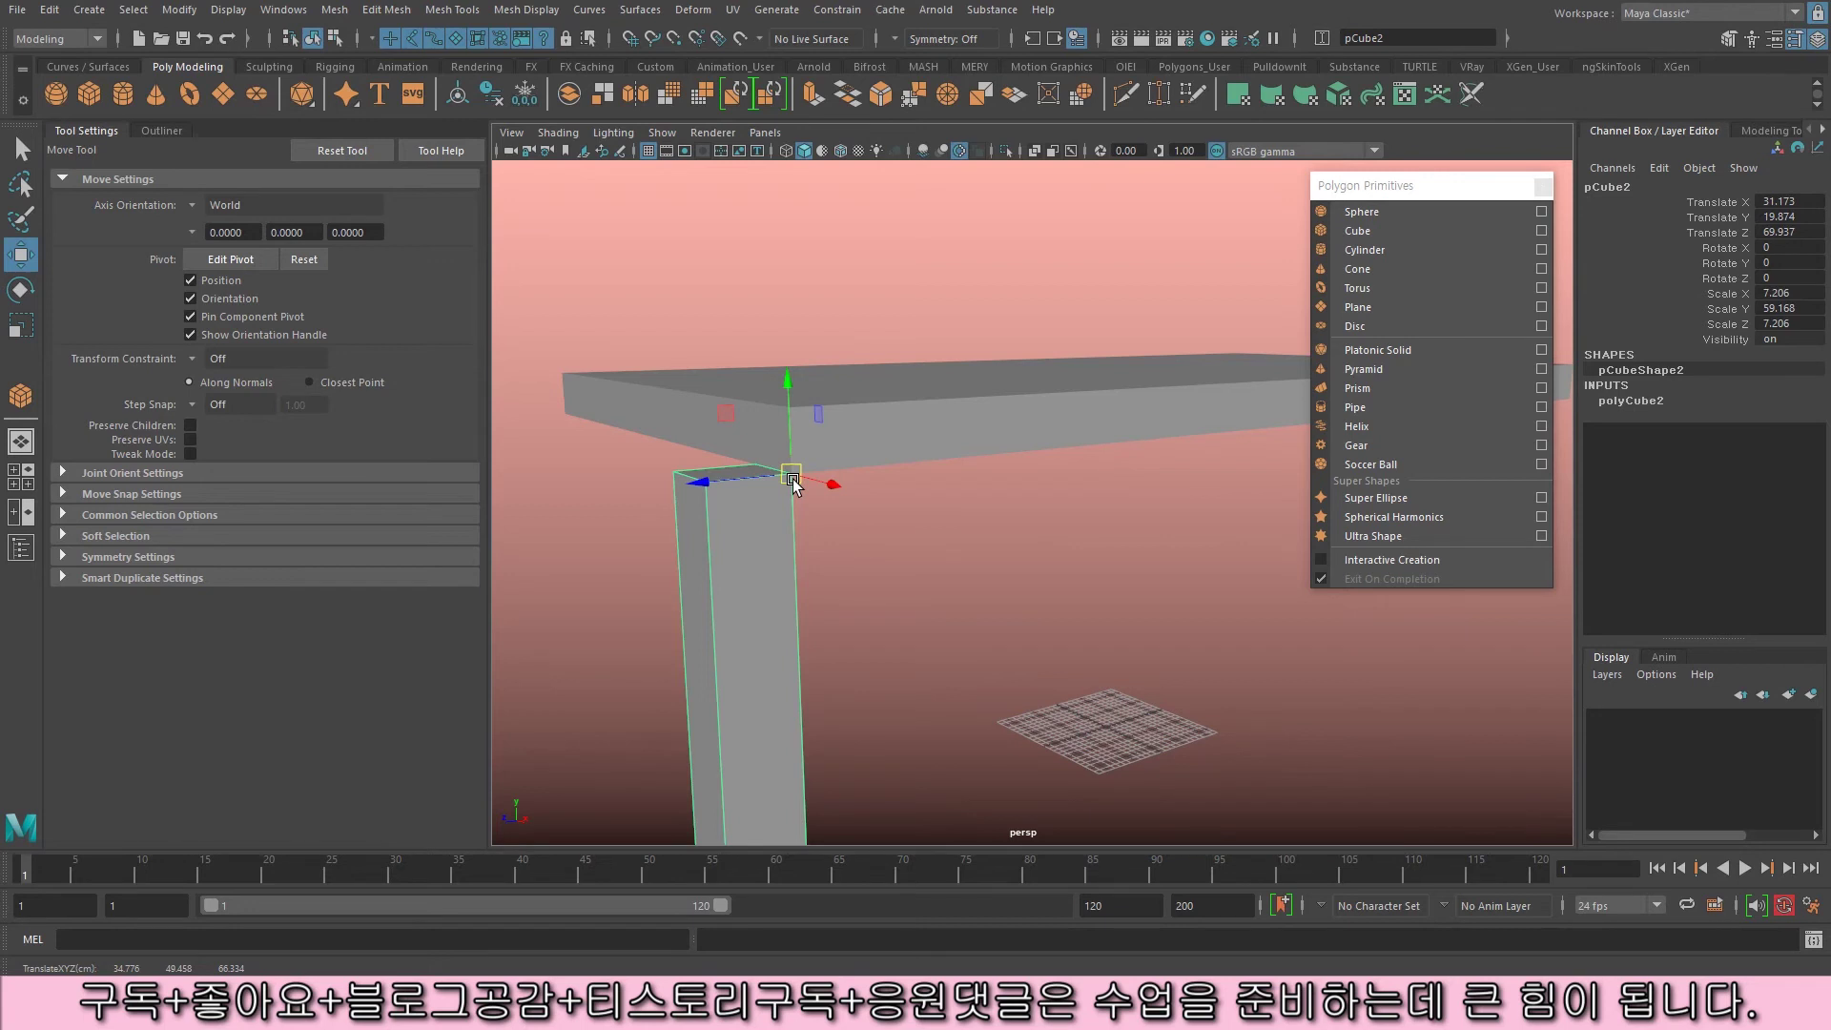
key("ctrl+z")
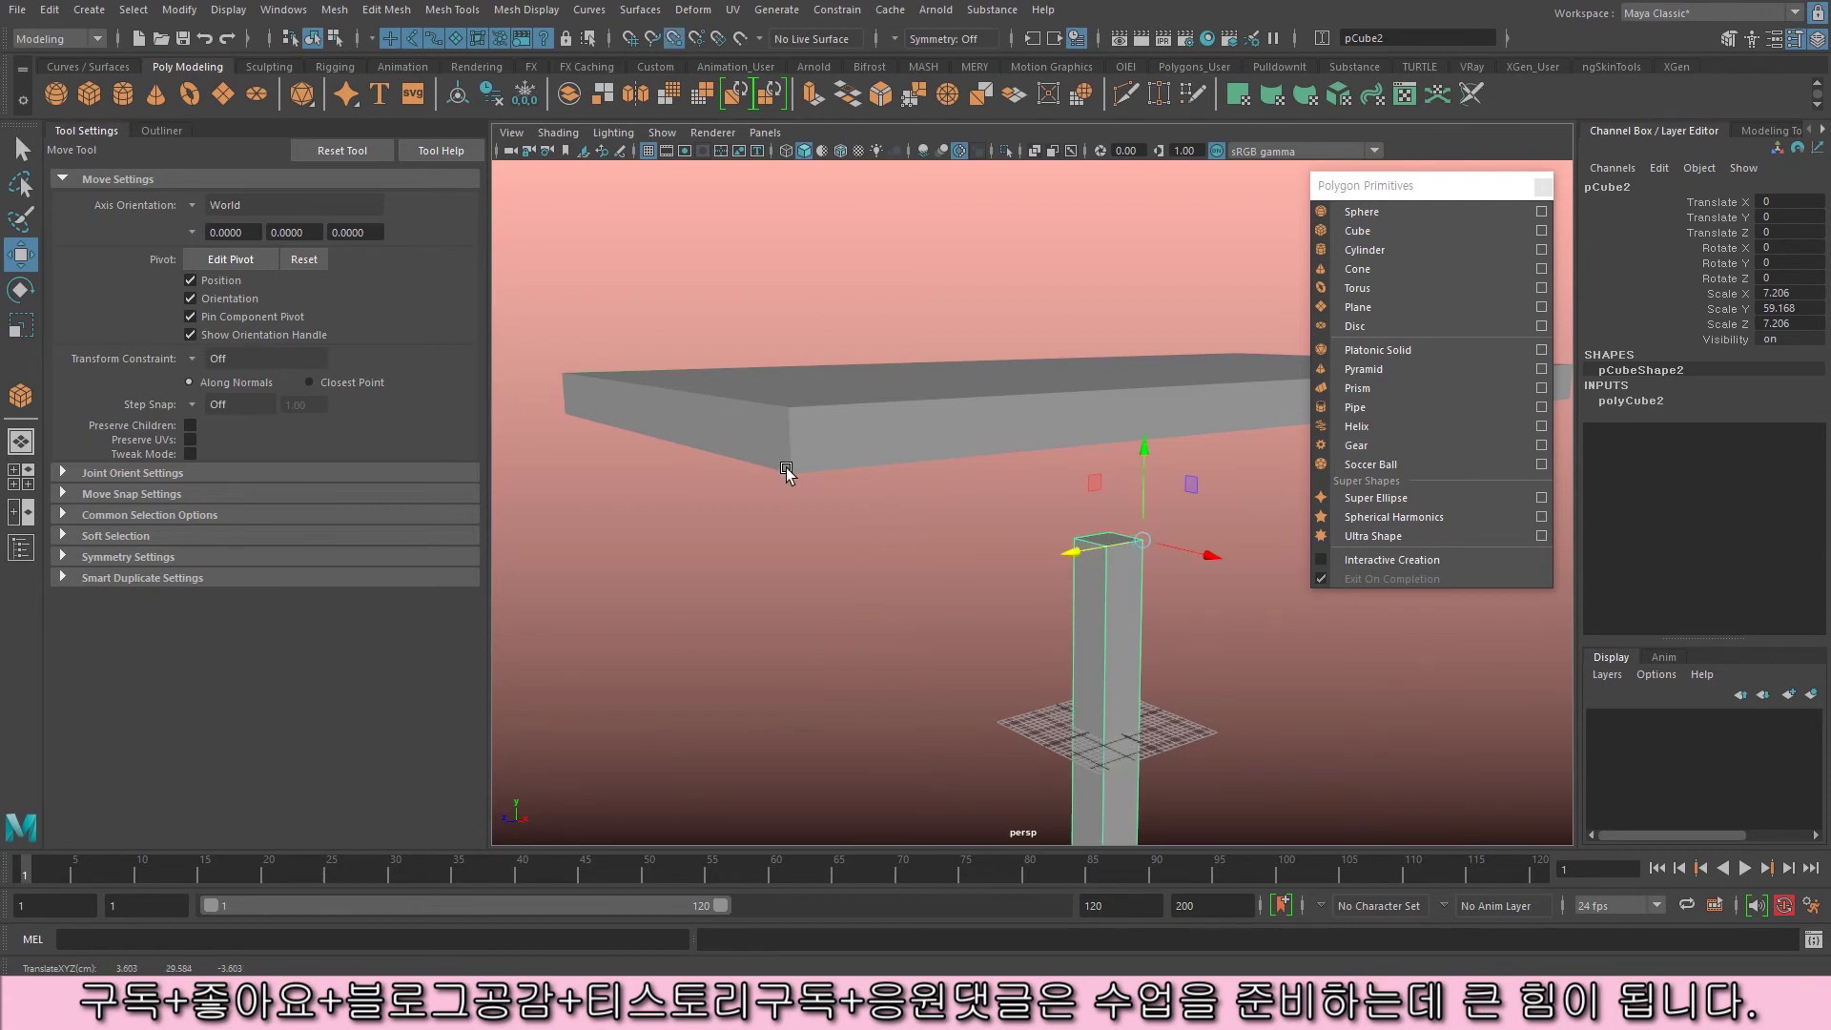
- Try snapping the leg along the Z axis only, to Translate Z 69.937, and undo the axis-constrained moves
key("shift+z")
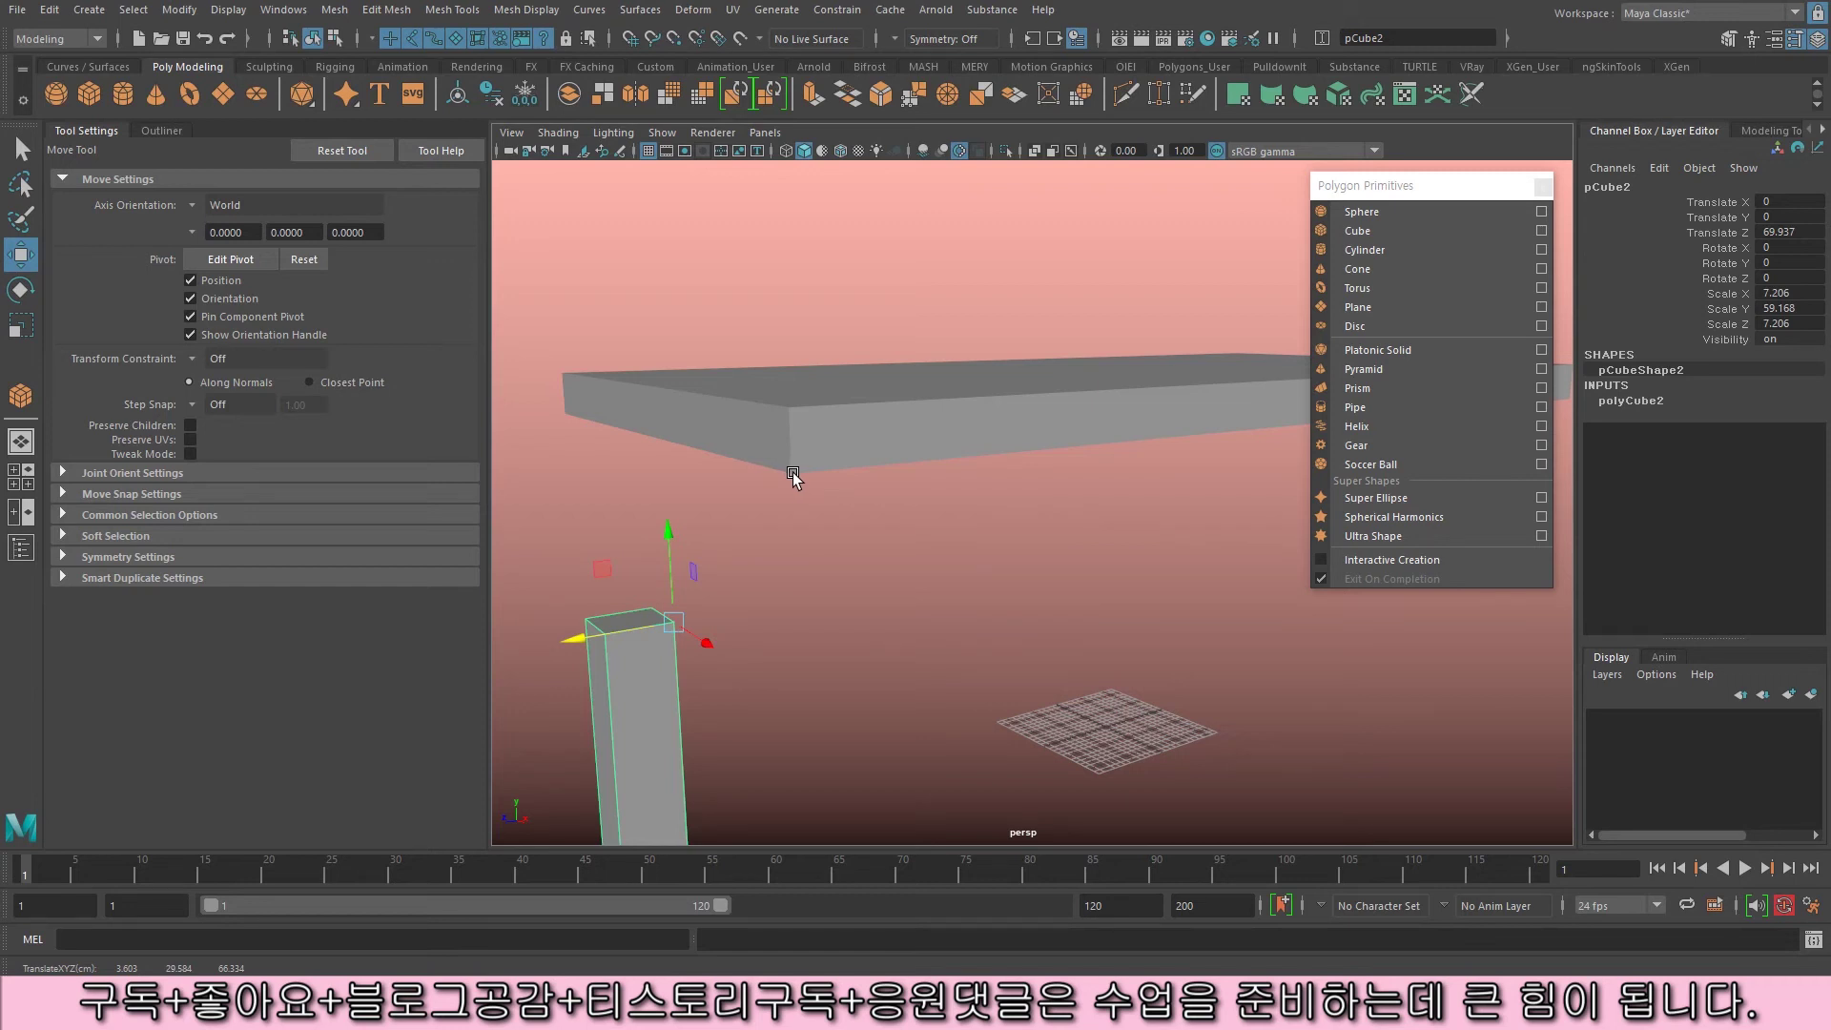
key("ctrl+z")
key("shift+z")
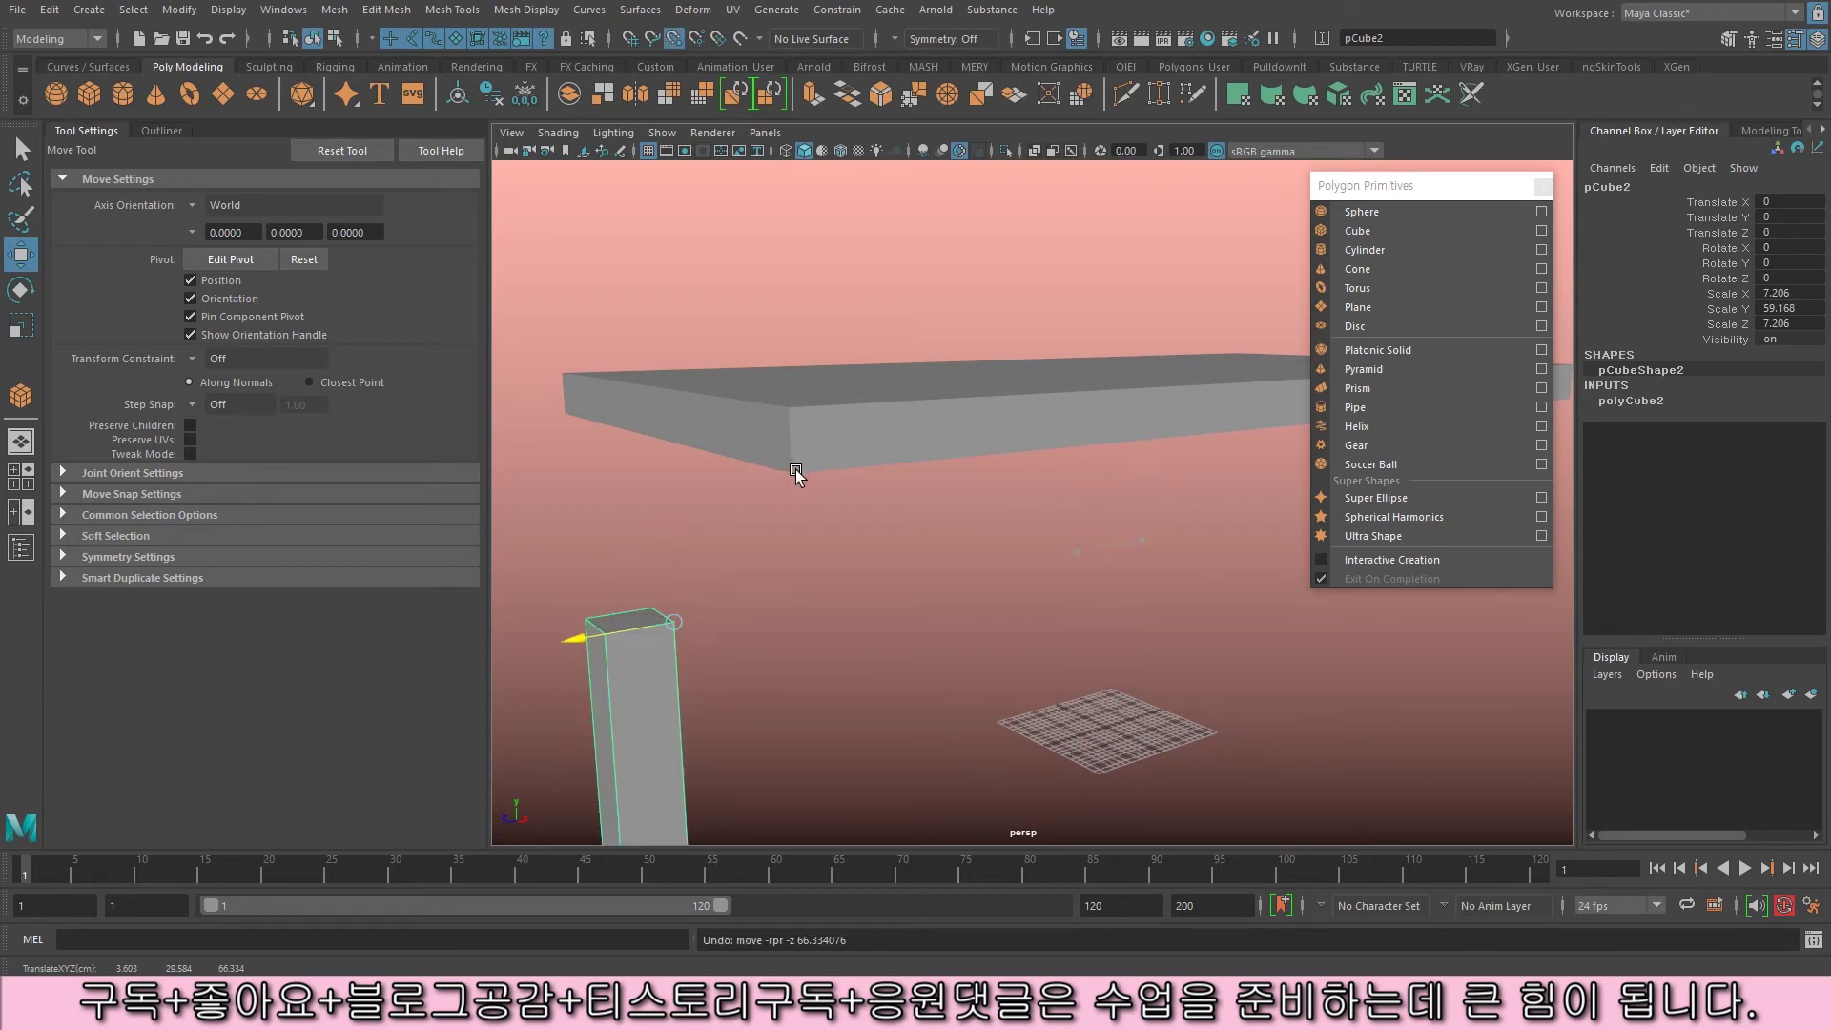
key("ctrl+z")
key("shift+z")
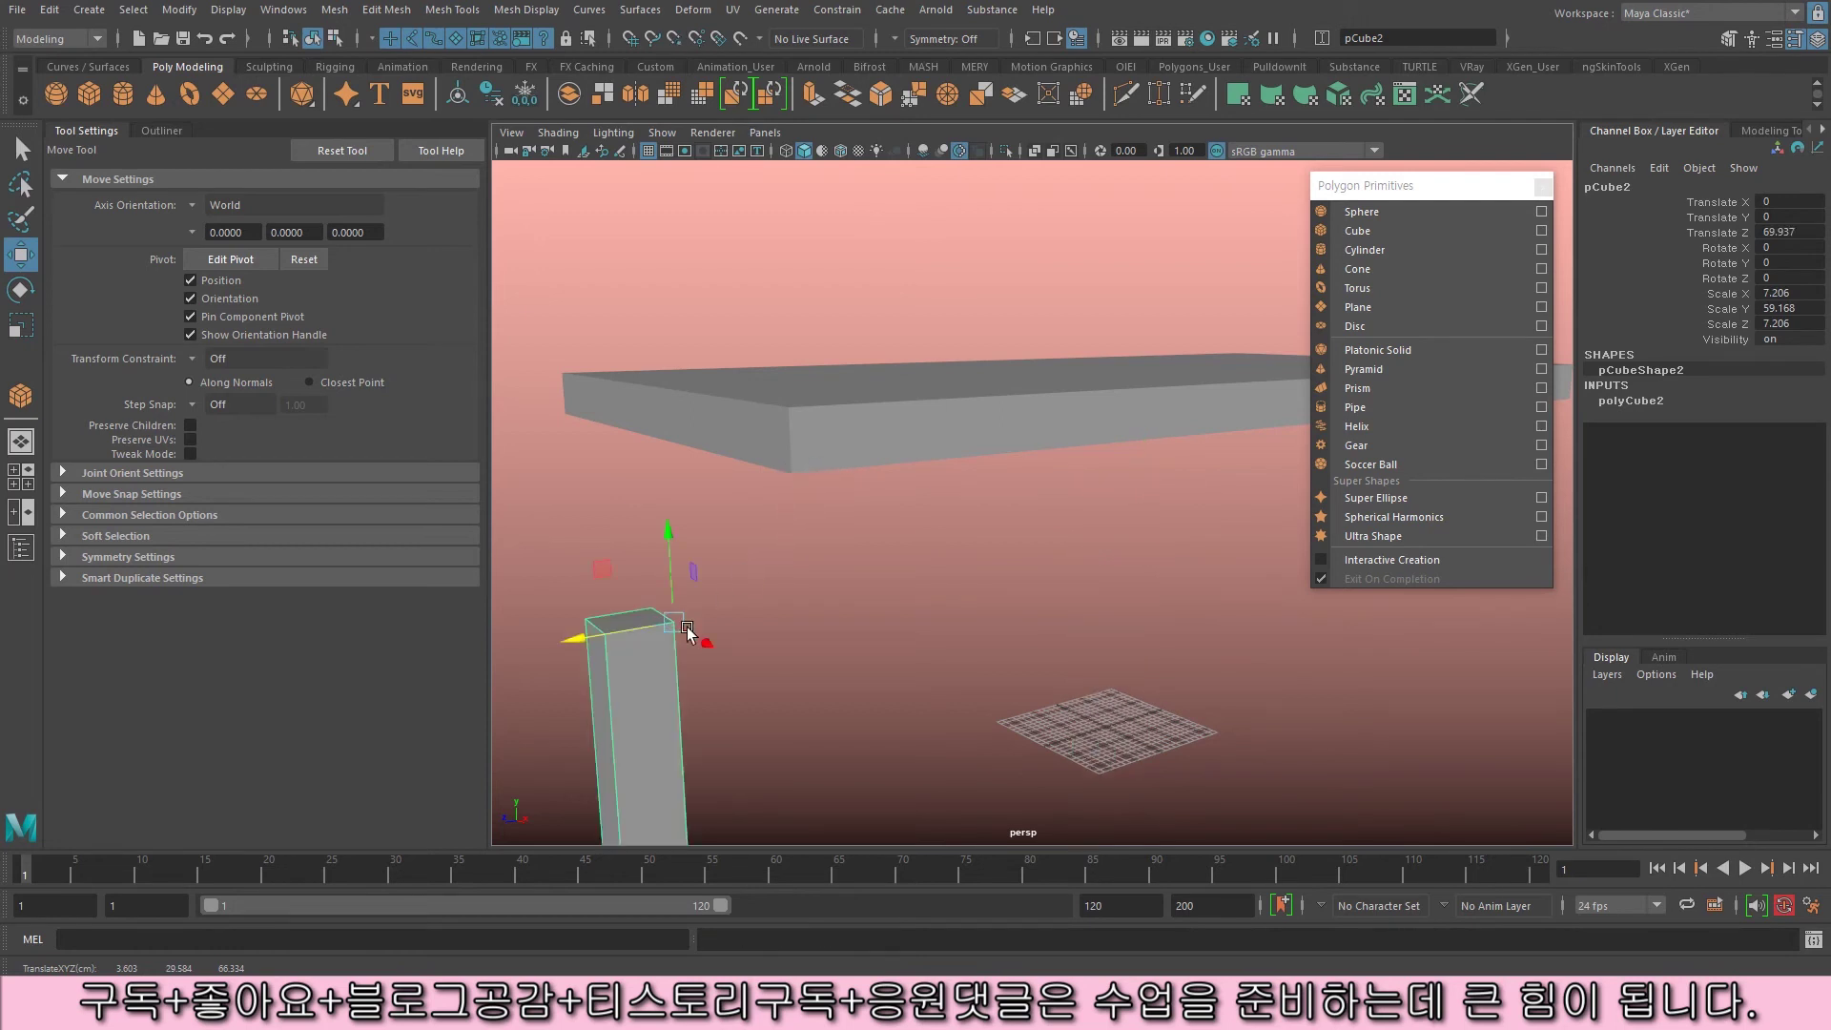
left_click_drag(579, 637, 972, 564)
key("ctrl+z")
key("ctrl+z")
- Vertex-snap the leg's top corner to the tabletop's lower front corner at Translate X 31.173, Y 19.874, Z 69.937
key("v")
middle_click_drag(806, 480, 805, 478)
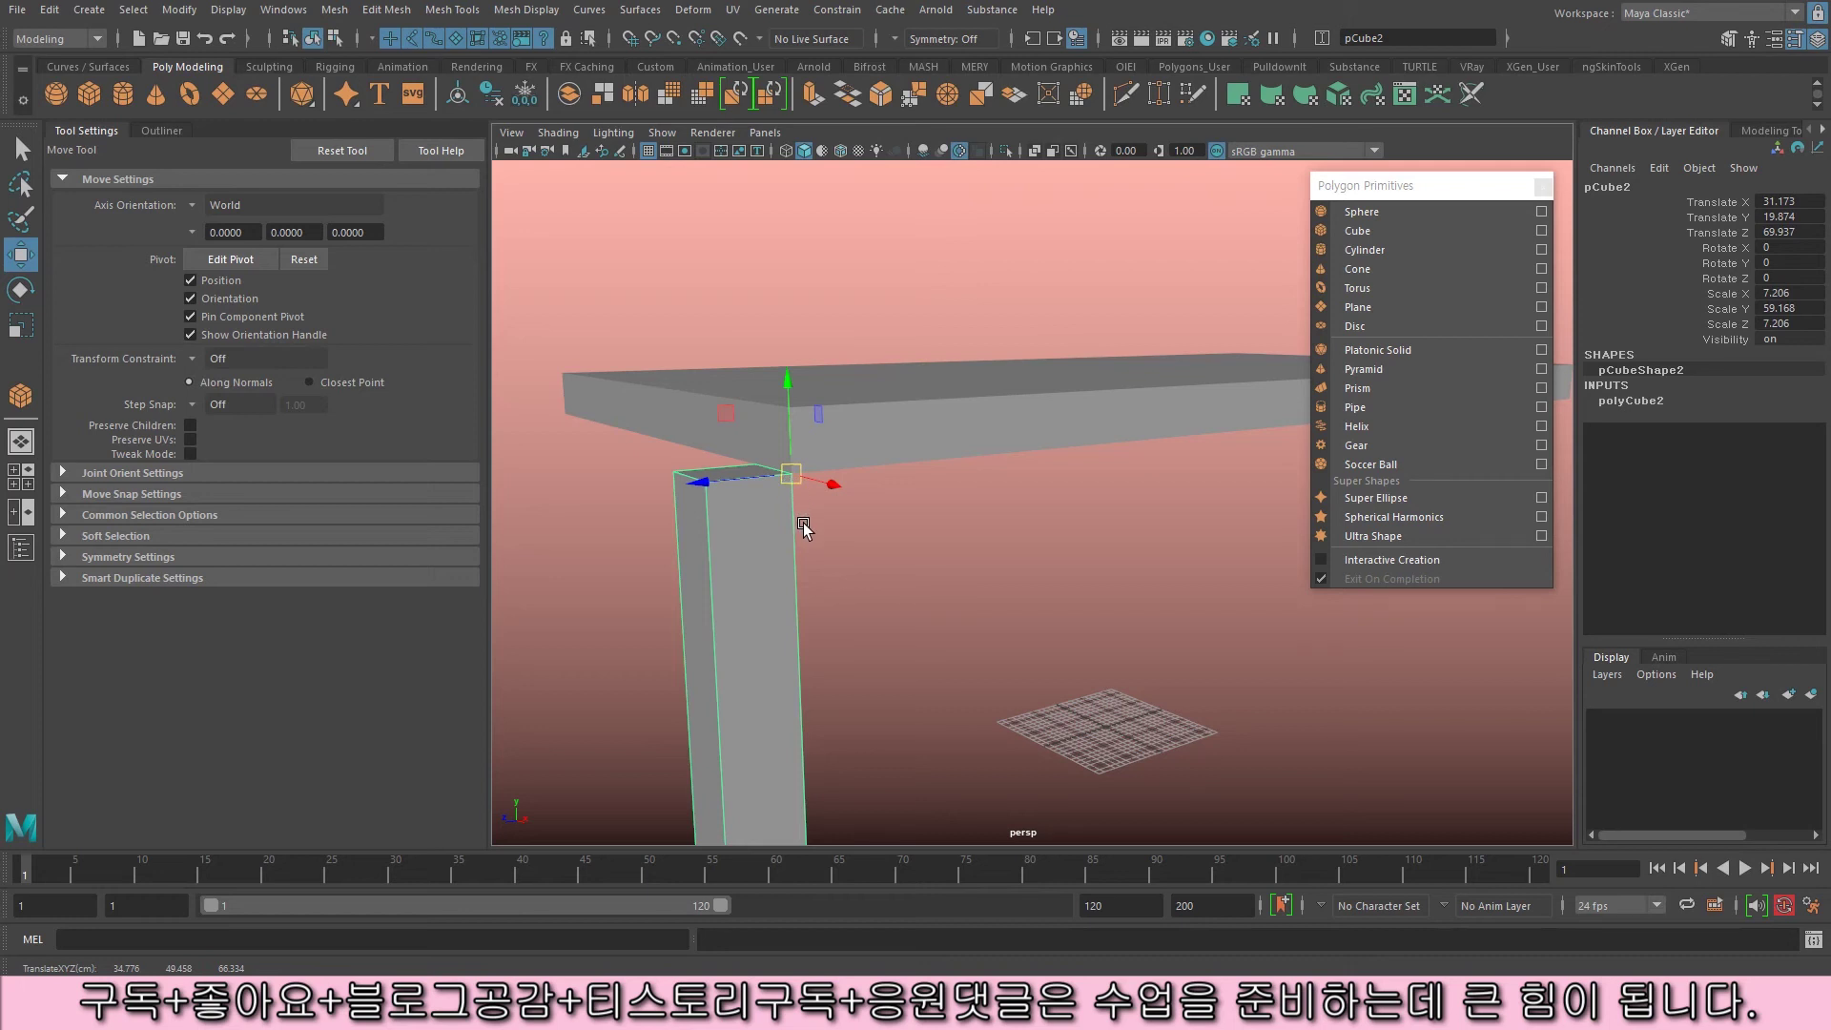
left_click_drag(843, 500, 948, 524, "alt")
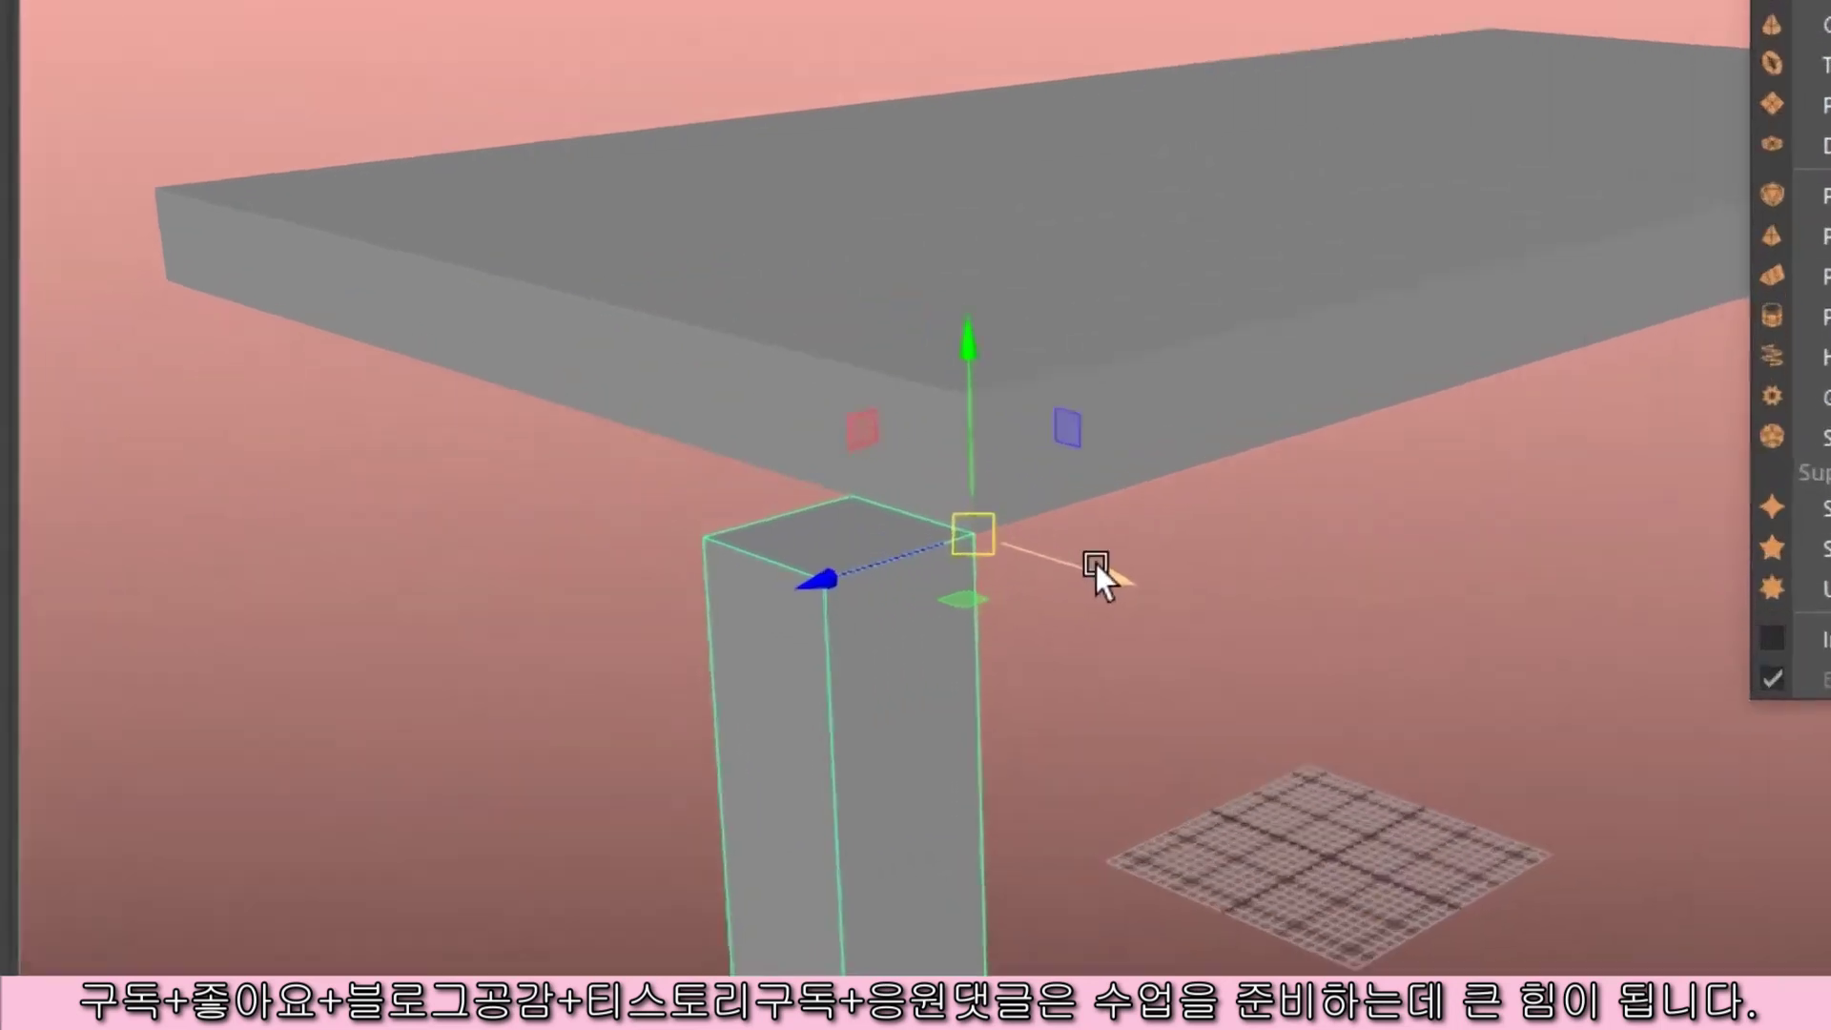
- Activate the Move manipulator's X, Y, Z and centre handles in turn on the leg, and switch to the Rotate tool
left_click(1096, 570)
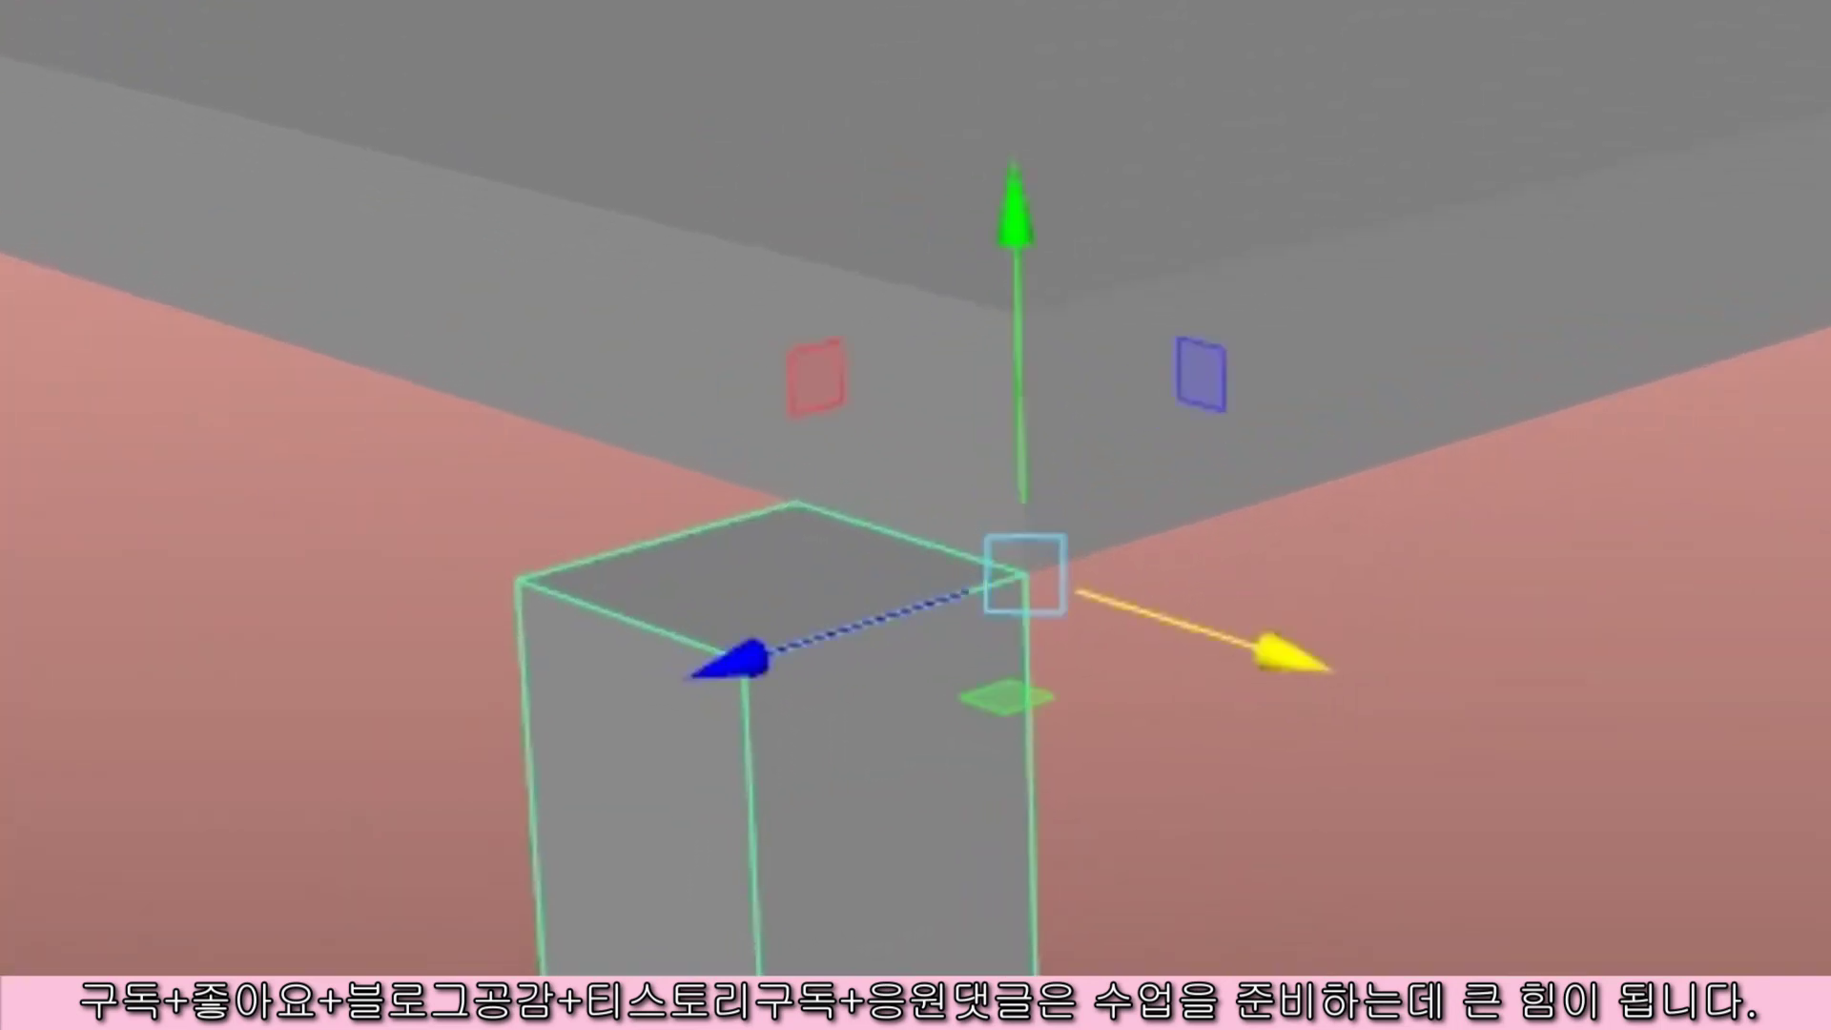
left_click(1035, 256)
left_click(725, 666)
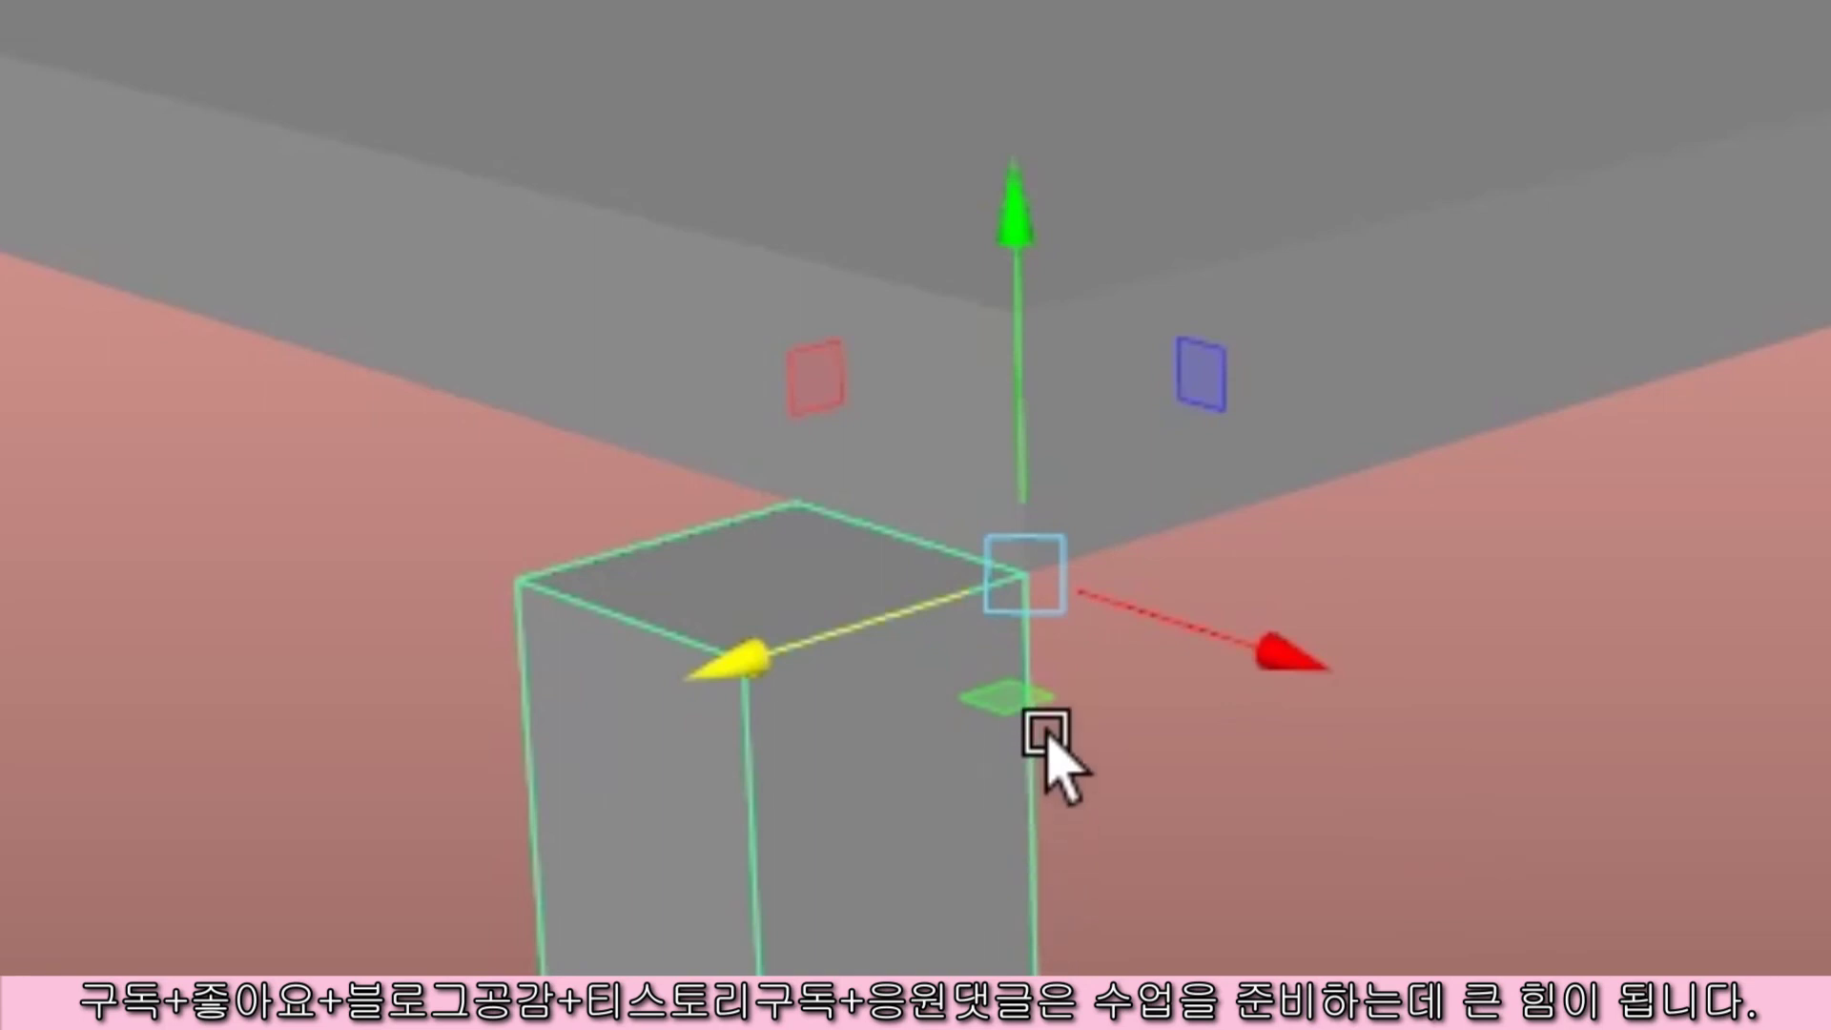
left_click(1043, 555)
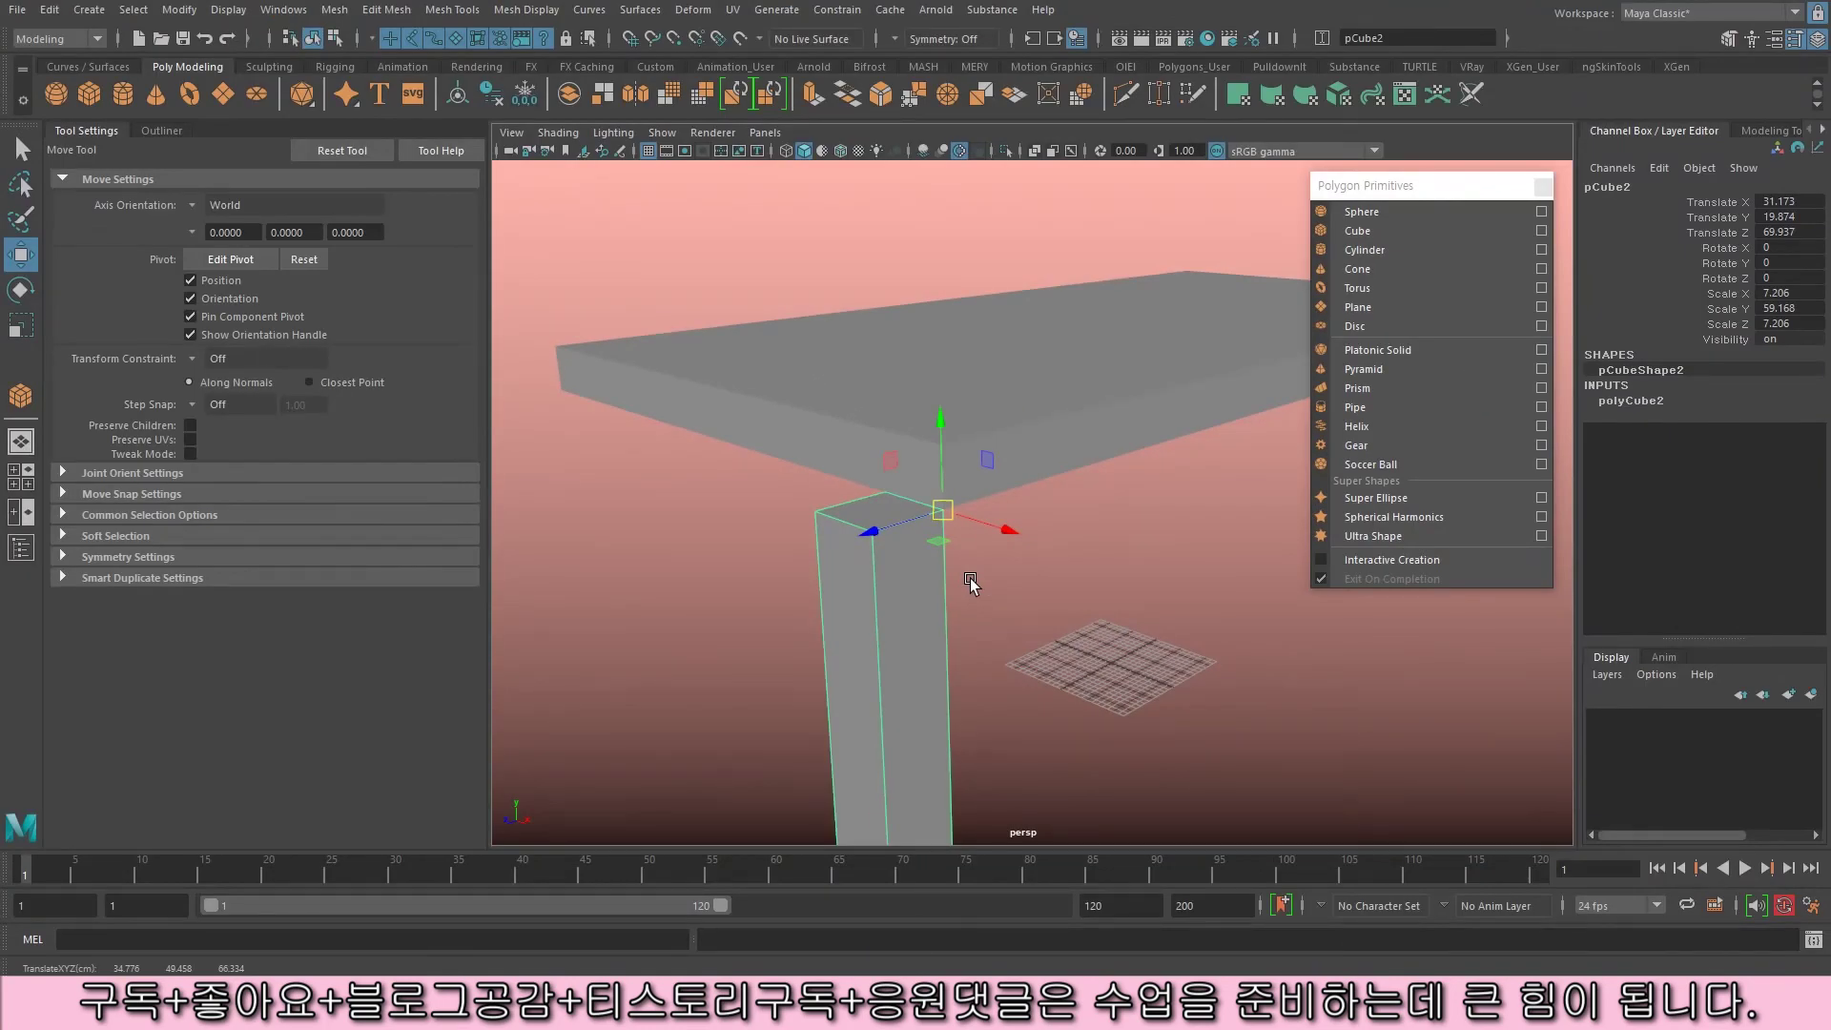
key("e")
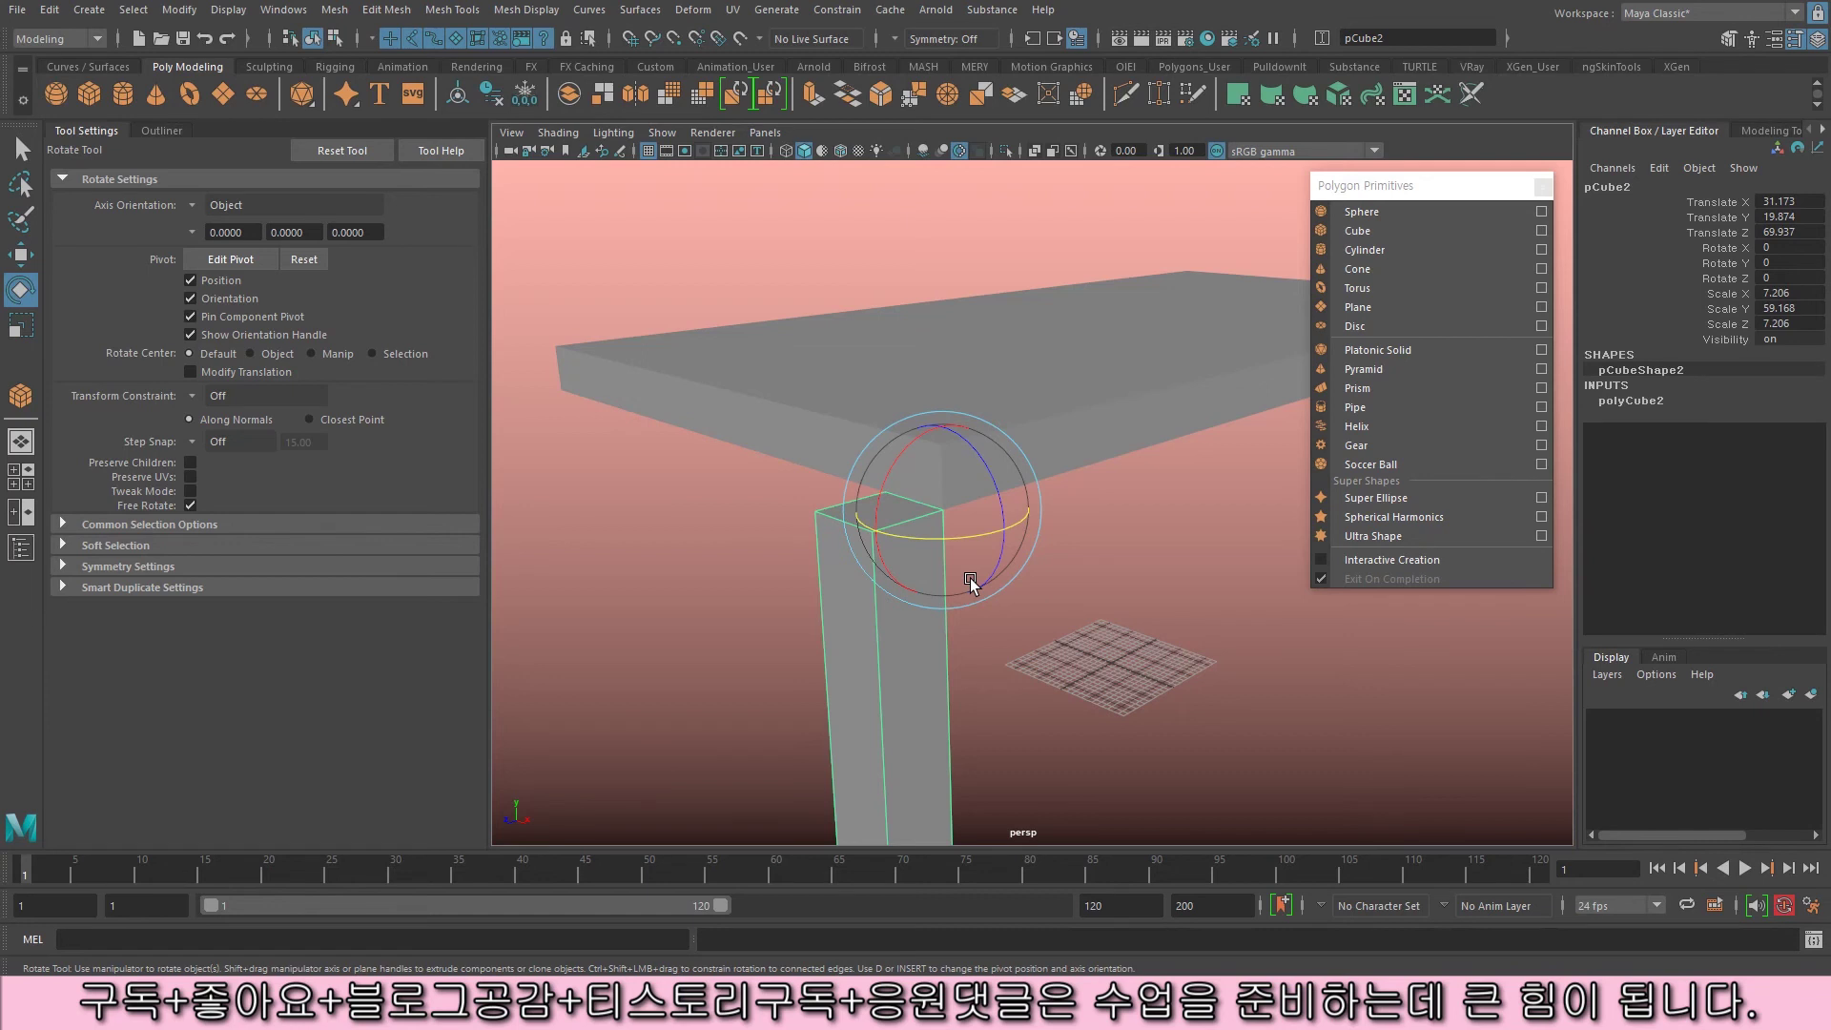
- Rotate the leg in snapped increments to Rotate Y -90 so it sits under the tabletop's corner, and clear the selection
key("j")
left_click_drag(970, 580, 866, 571)
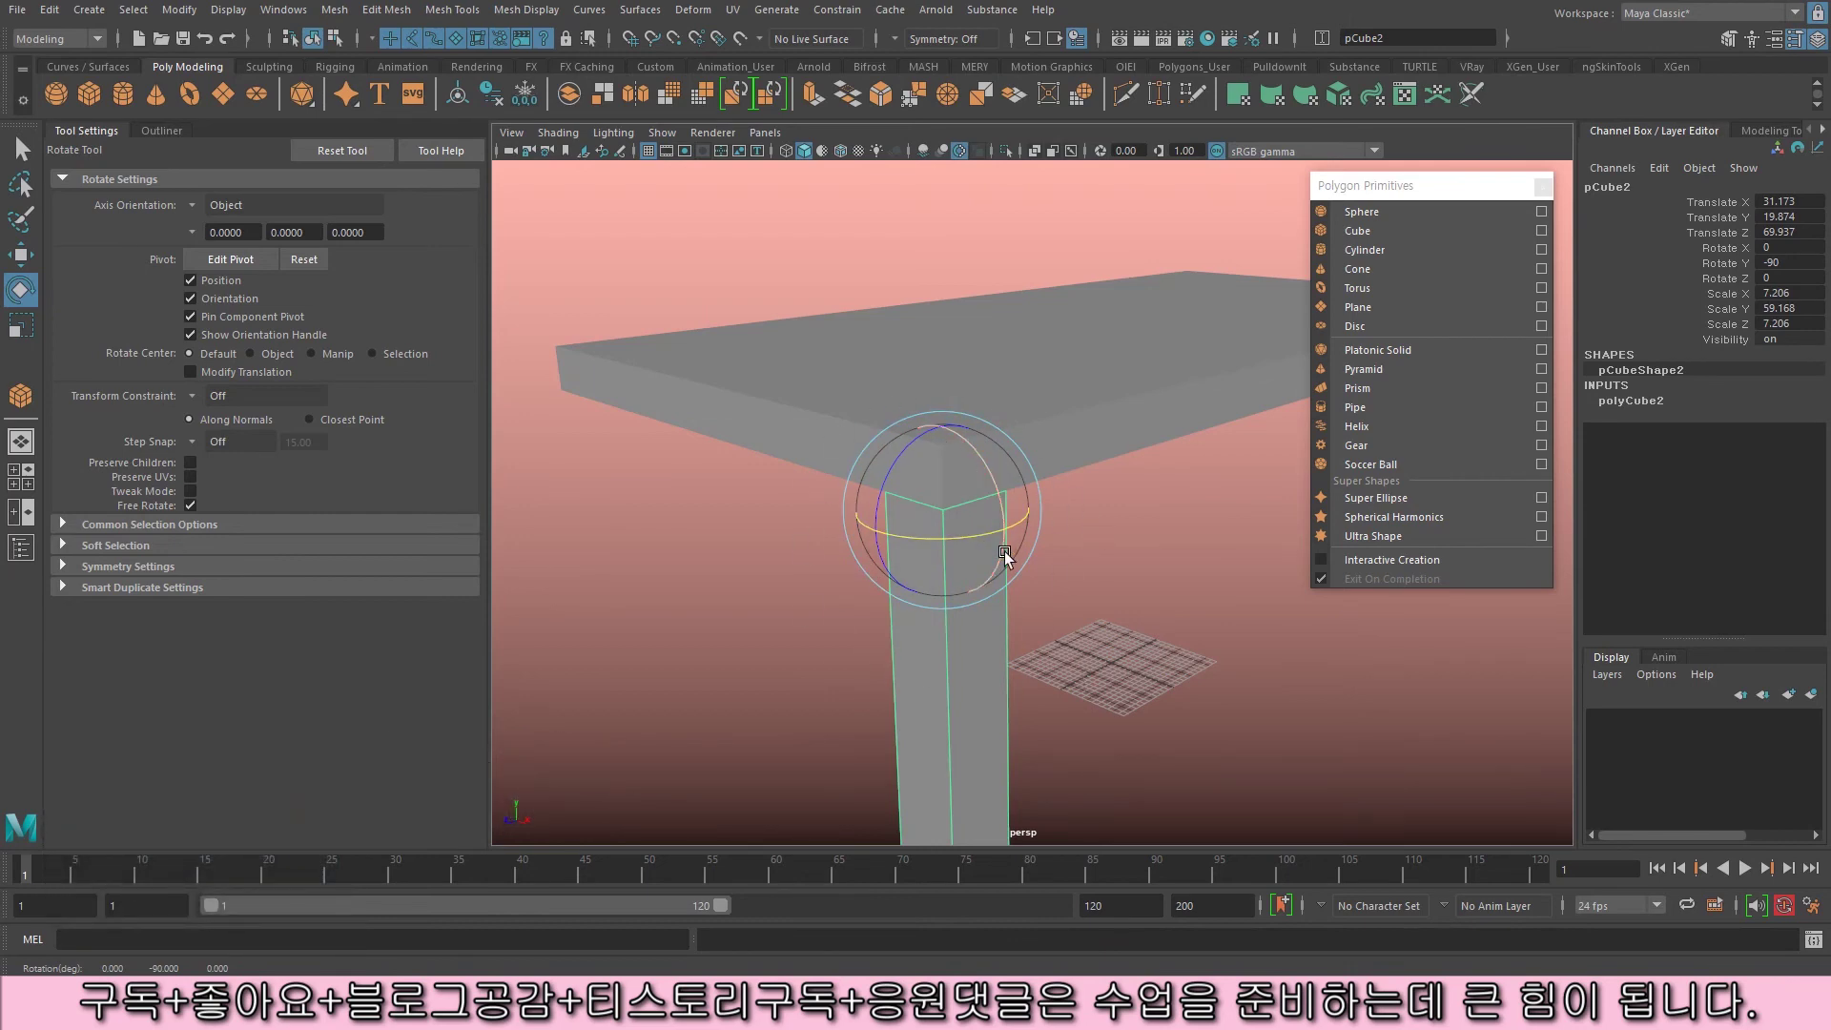
left_click_drag(1171, 665, 639, 612, "alt")
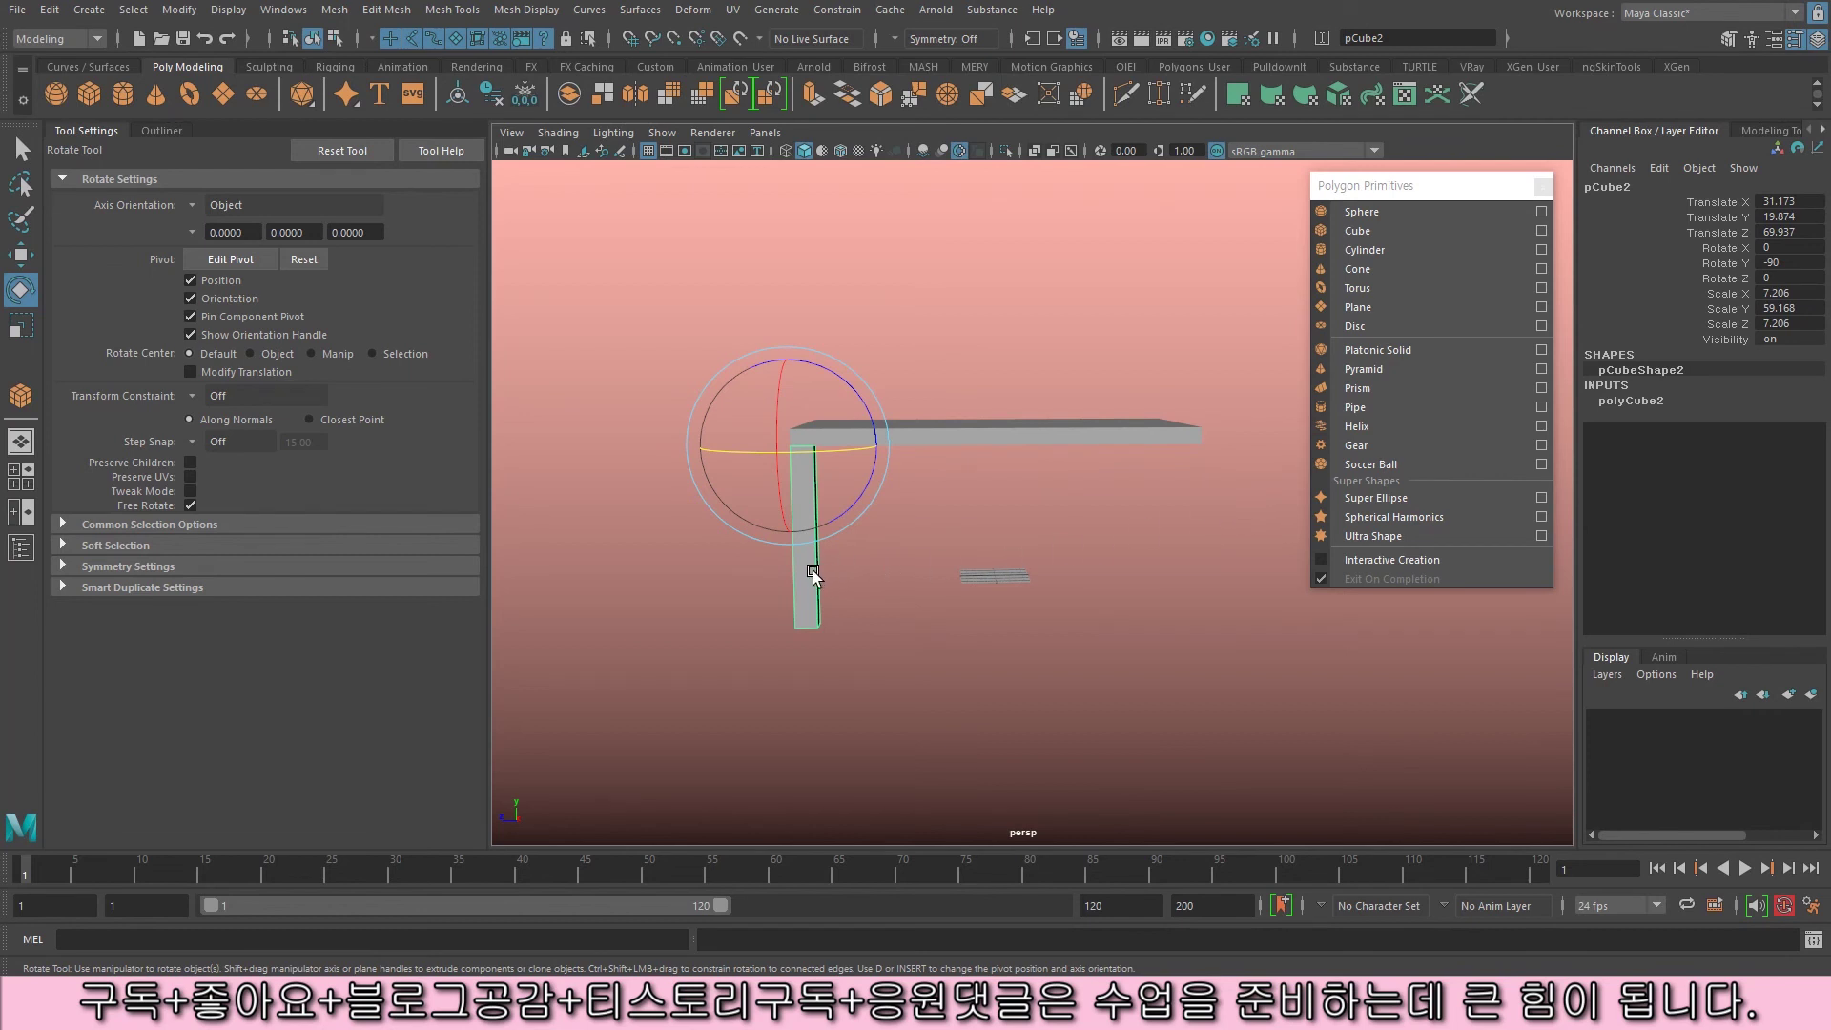
key("q")
left_click(868, 530)
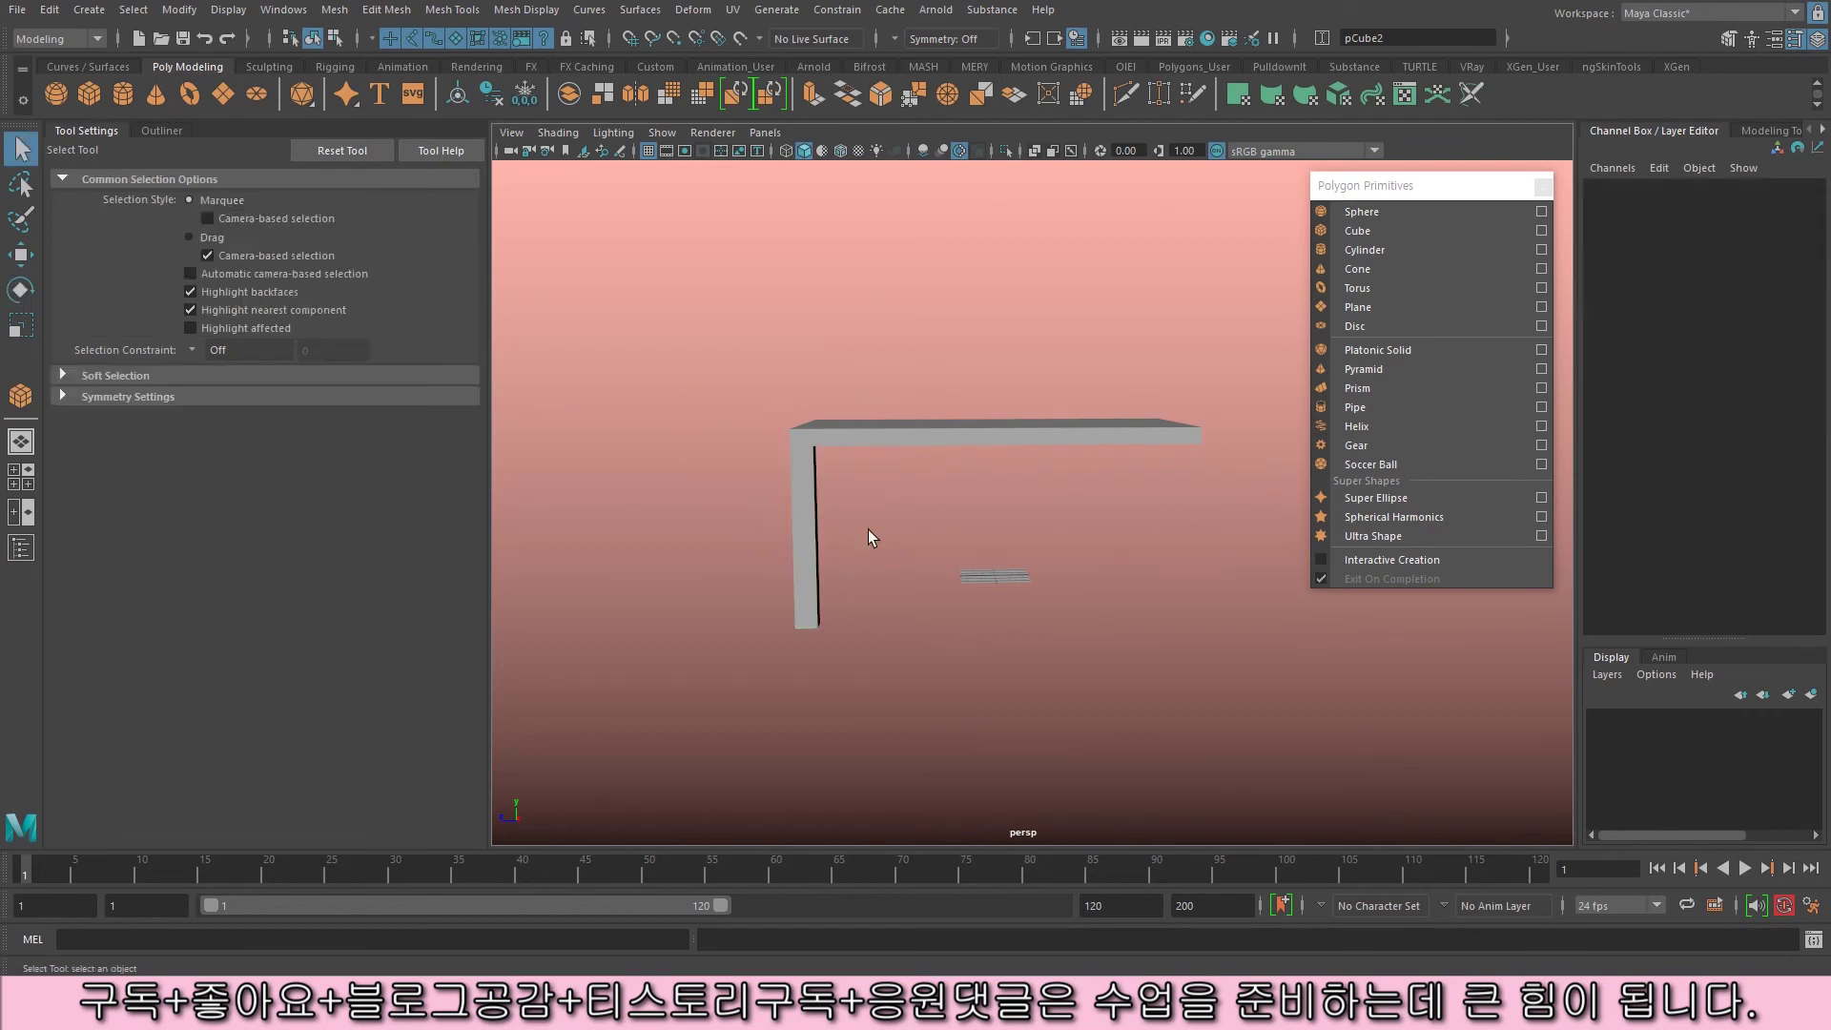
- Duplicate the leg and vertex-snap the copy to the lower corner across the tabletop's short side, at Translate X -38.379
left_click(806, 494)
key("ctrl+d")
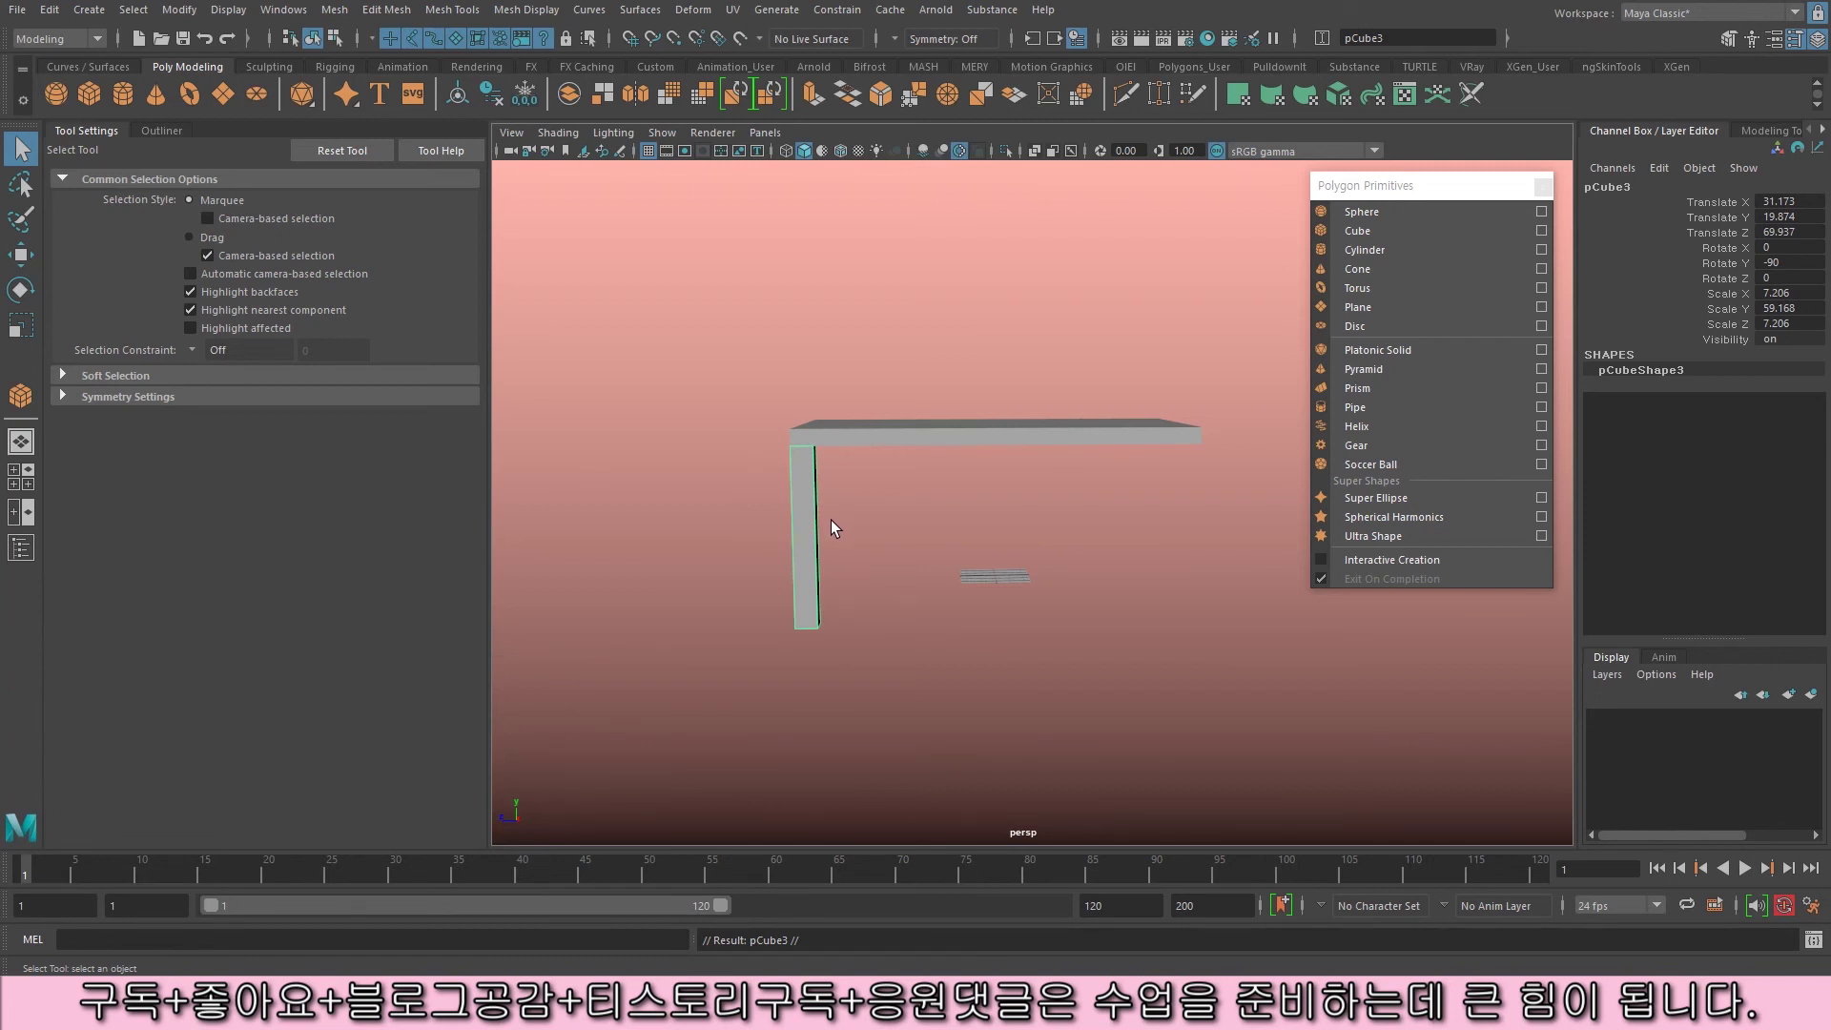
left_click_drag(832, 522, 1075, 547, "alt")
key("w")
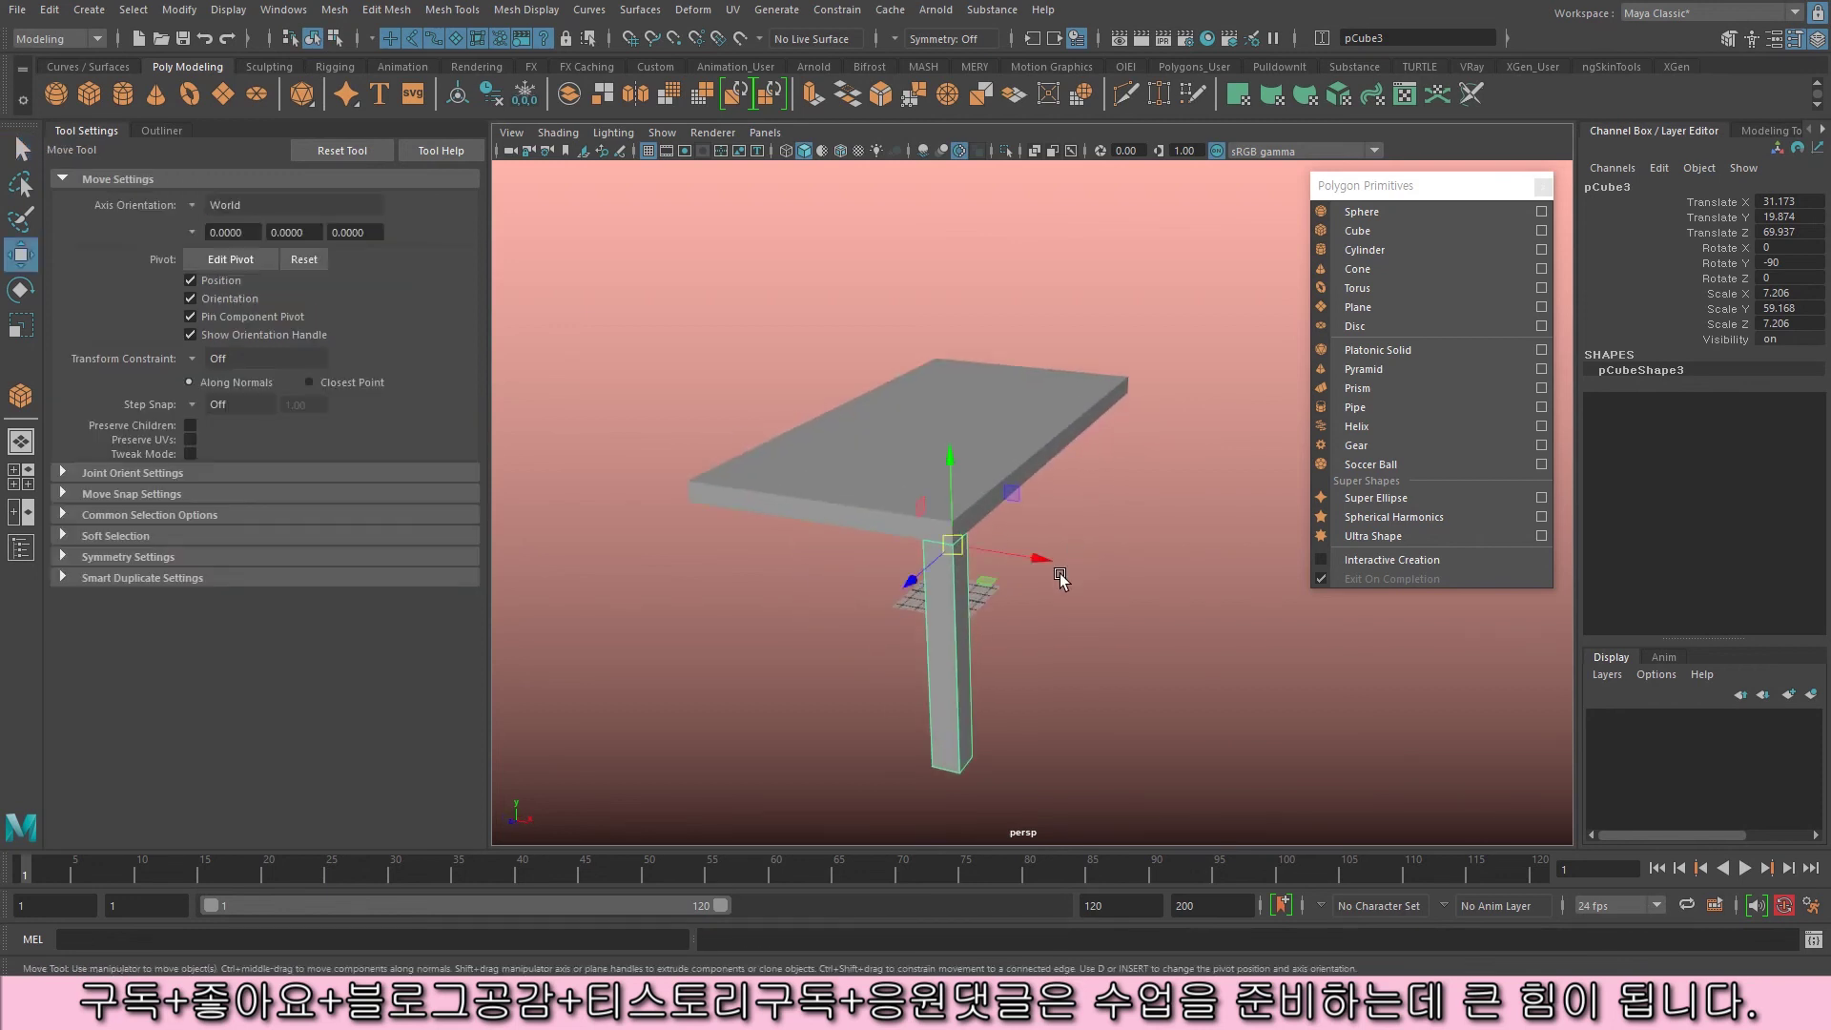
key("v")
middle_click(690, 505)
- Duplicate the second leg and vertex-snap the copy to the next lower corner along the tabletop's long side
left_click_drag(817, 593, 988, 553, "alt")
key("ctrl+d")
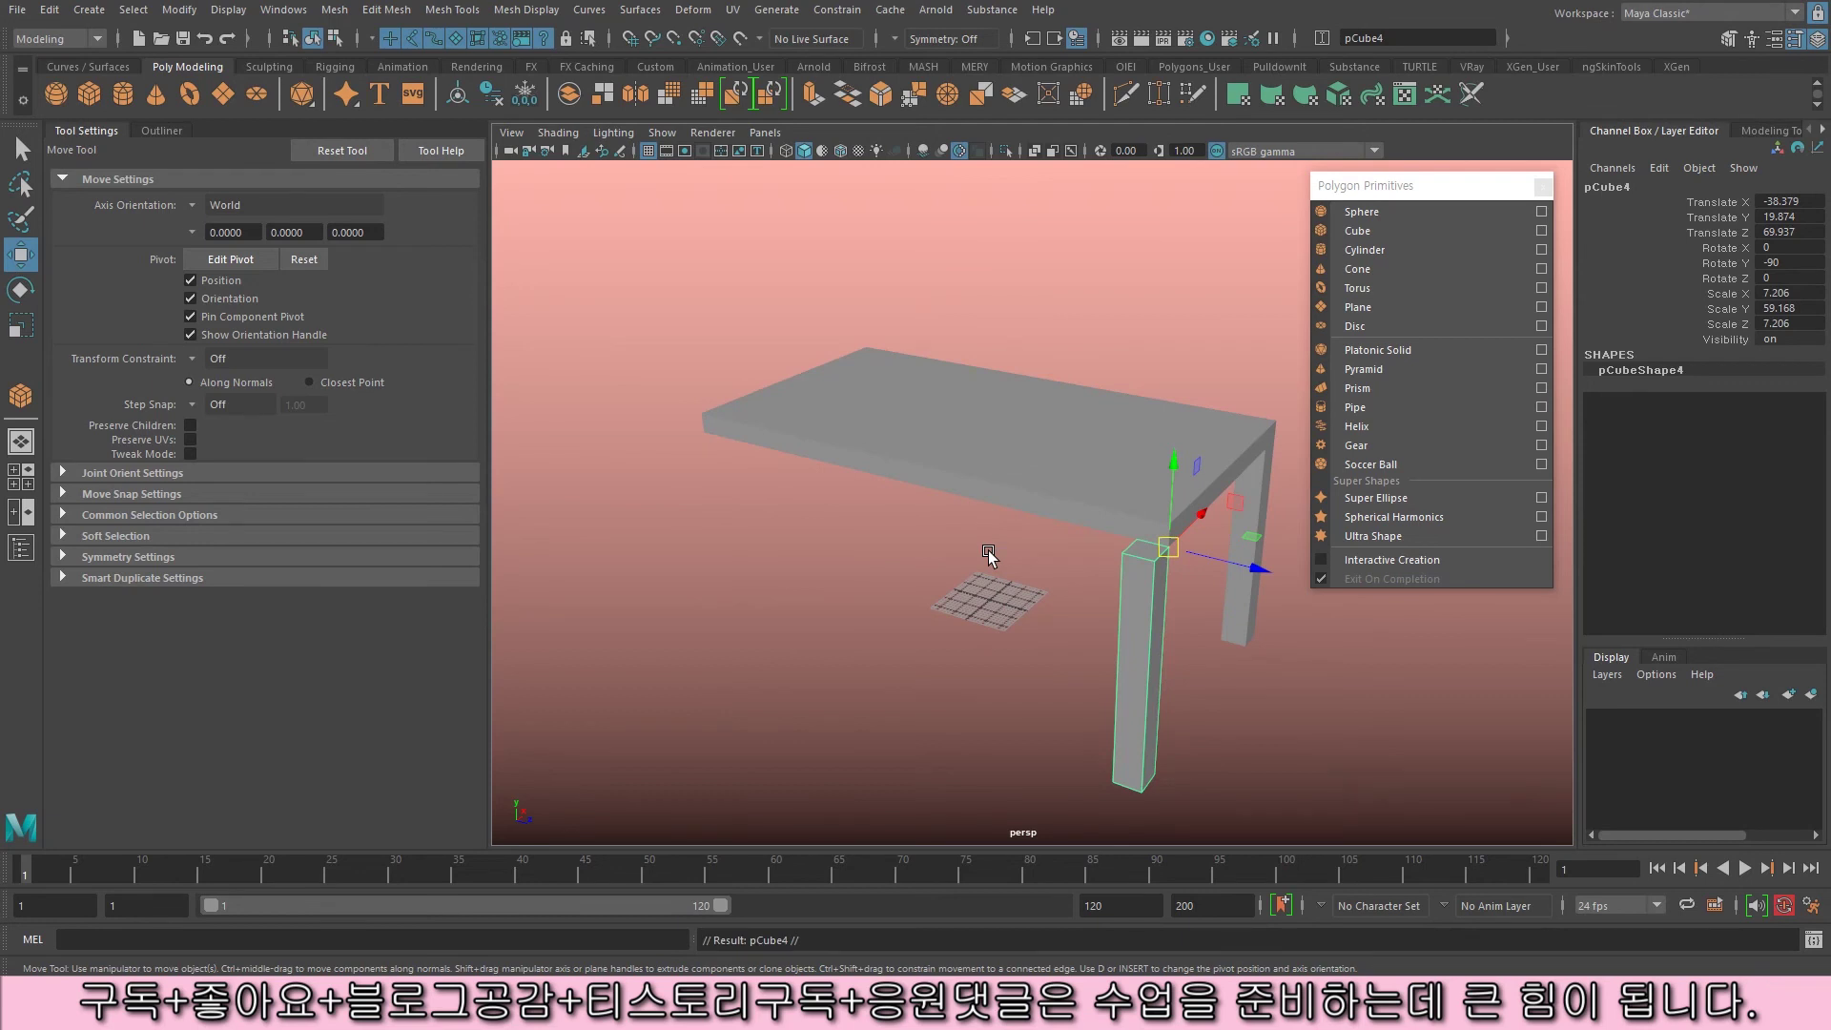
key("v")
middle_click_drag(708, 444, 705, 440)
- Duplicate the third leg and vertex-snap the copy to the last free corner, at Translate X 31.173, Z -62.731
left_click_drag(737, 527, 969, 531, "alt")
key("ctrl+d")
key("v")
middle_click_drag(866, 519, 855, 517)
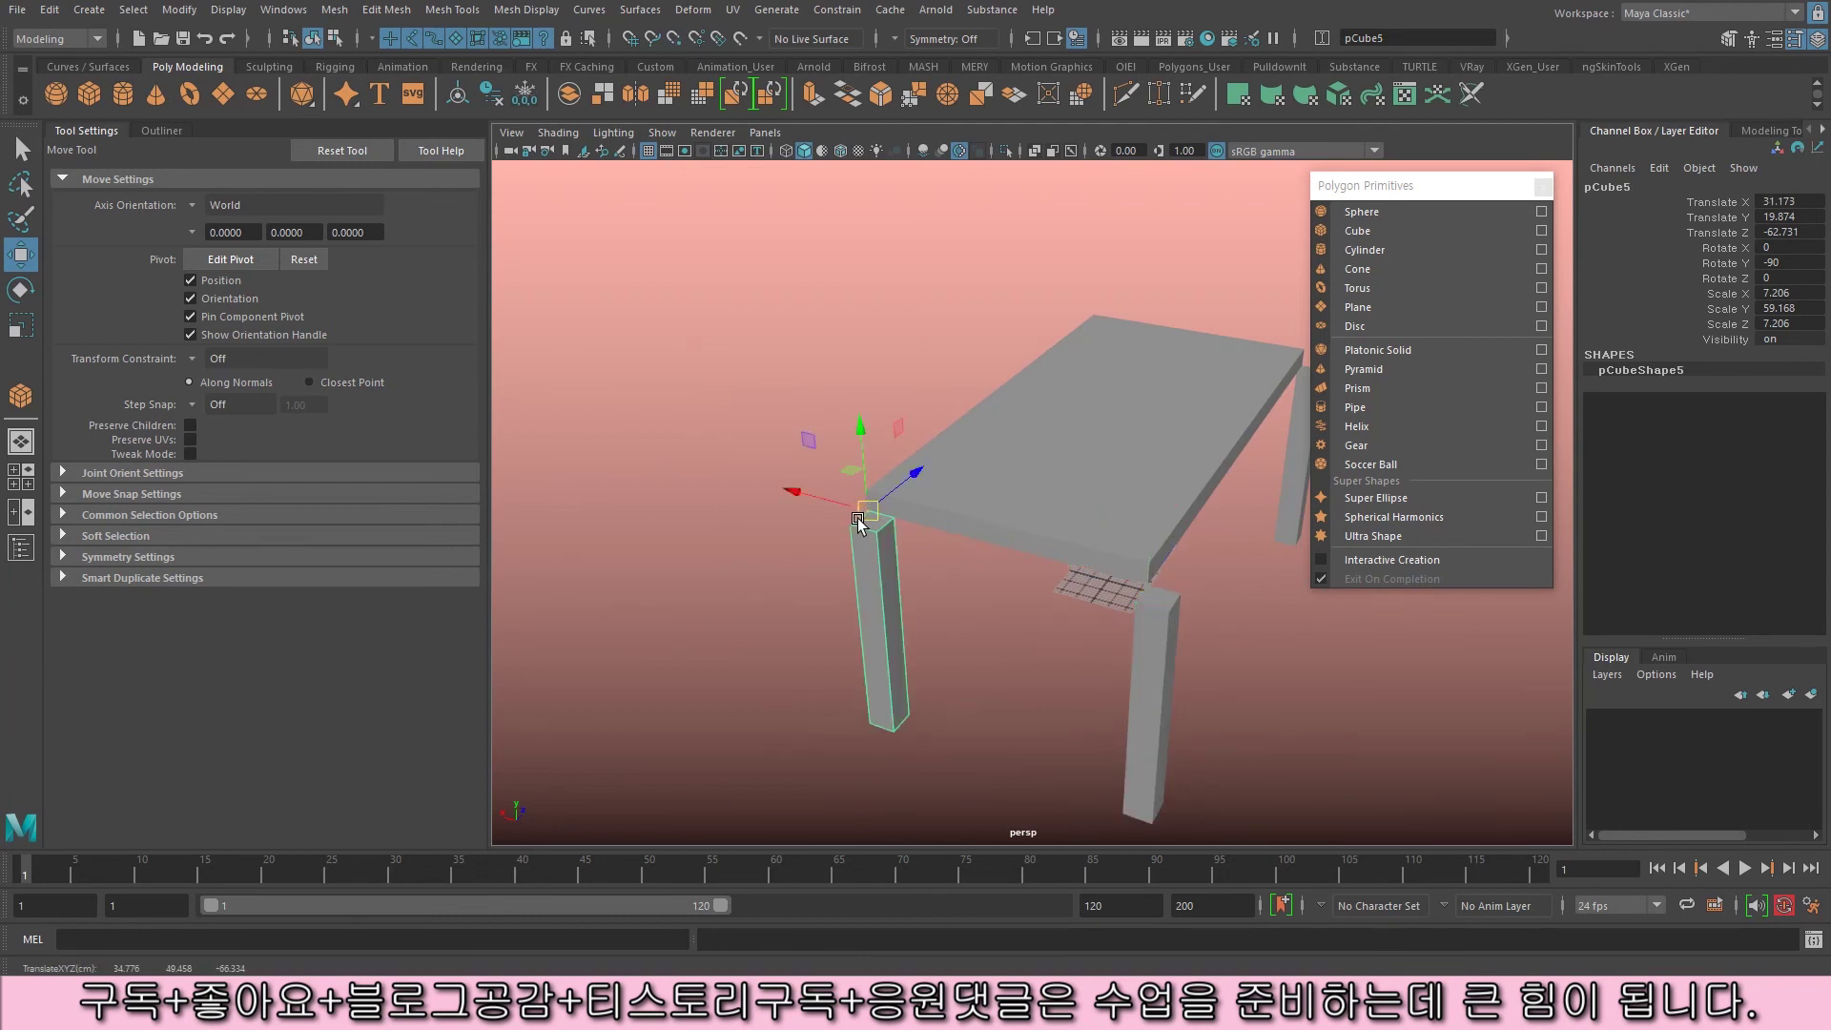
- Rotate the fourth leg in snapped increments to Rotate Y 0 so it sits under the tabletop
left_click_drag(1068, 634, 1030, 596, "alt")
key("e")
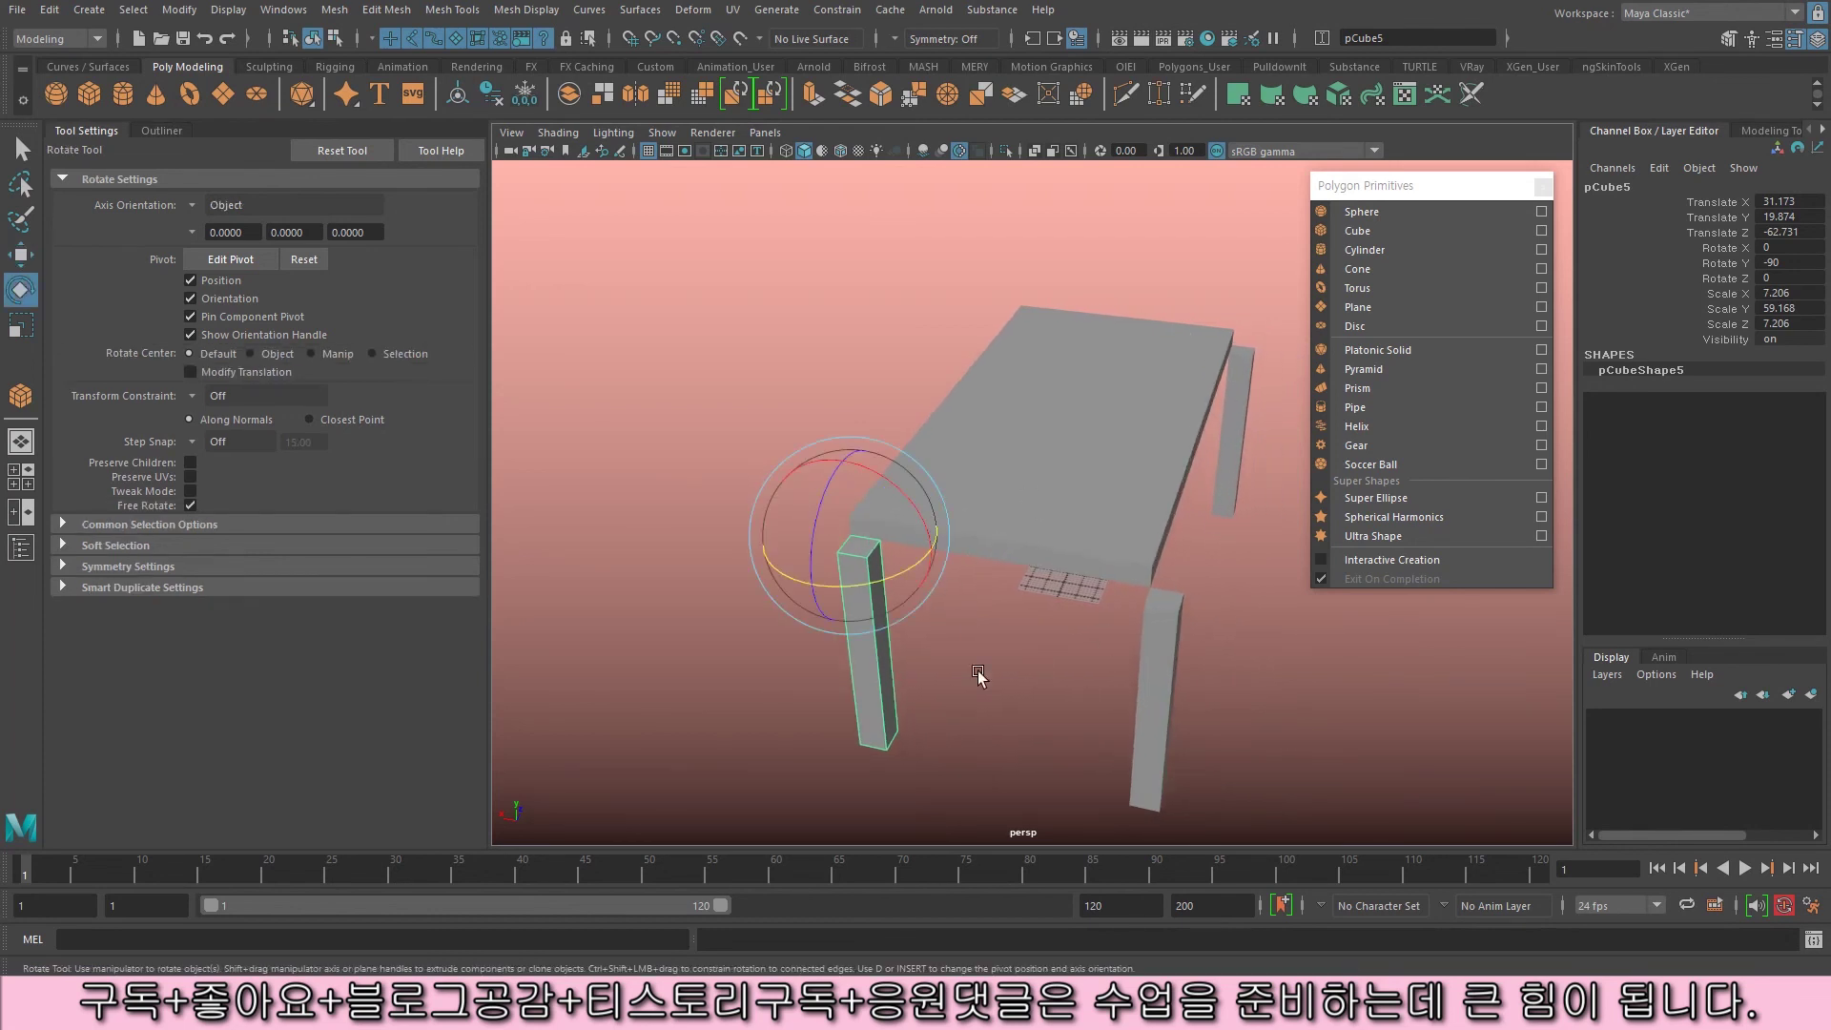
key("j")
left_click_drag(853, 585, 974, 591)
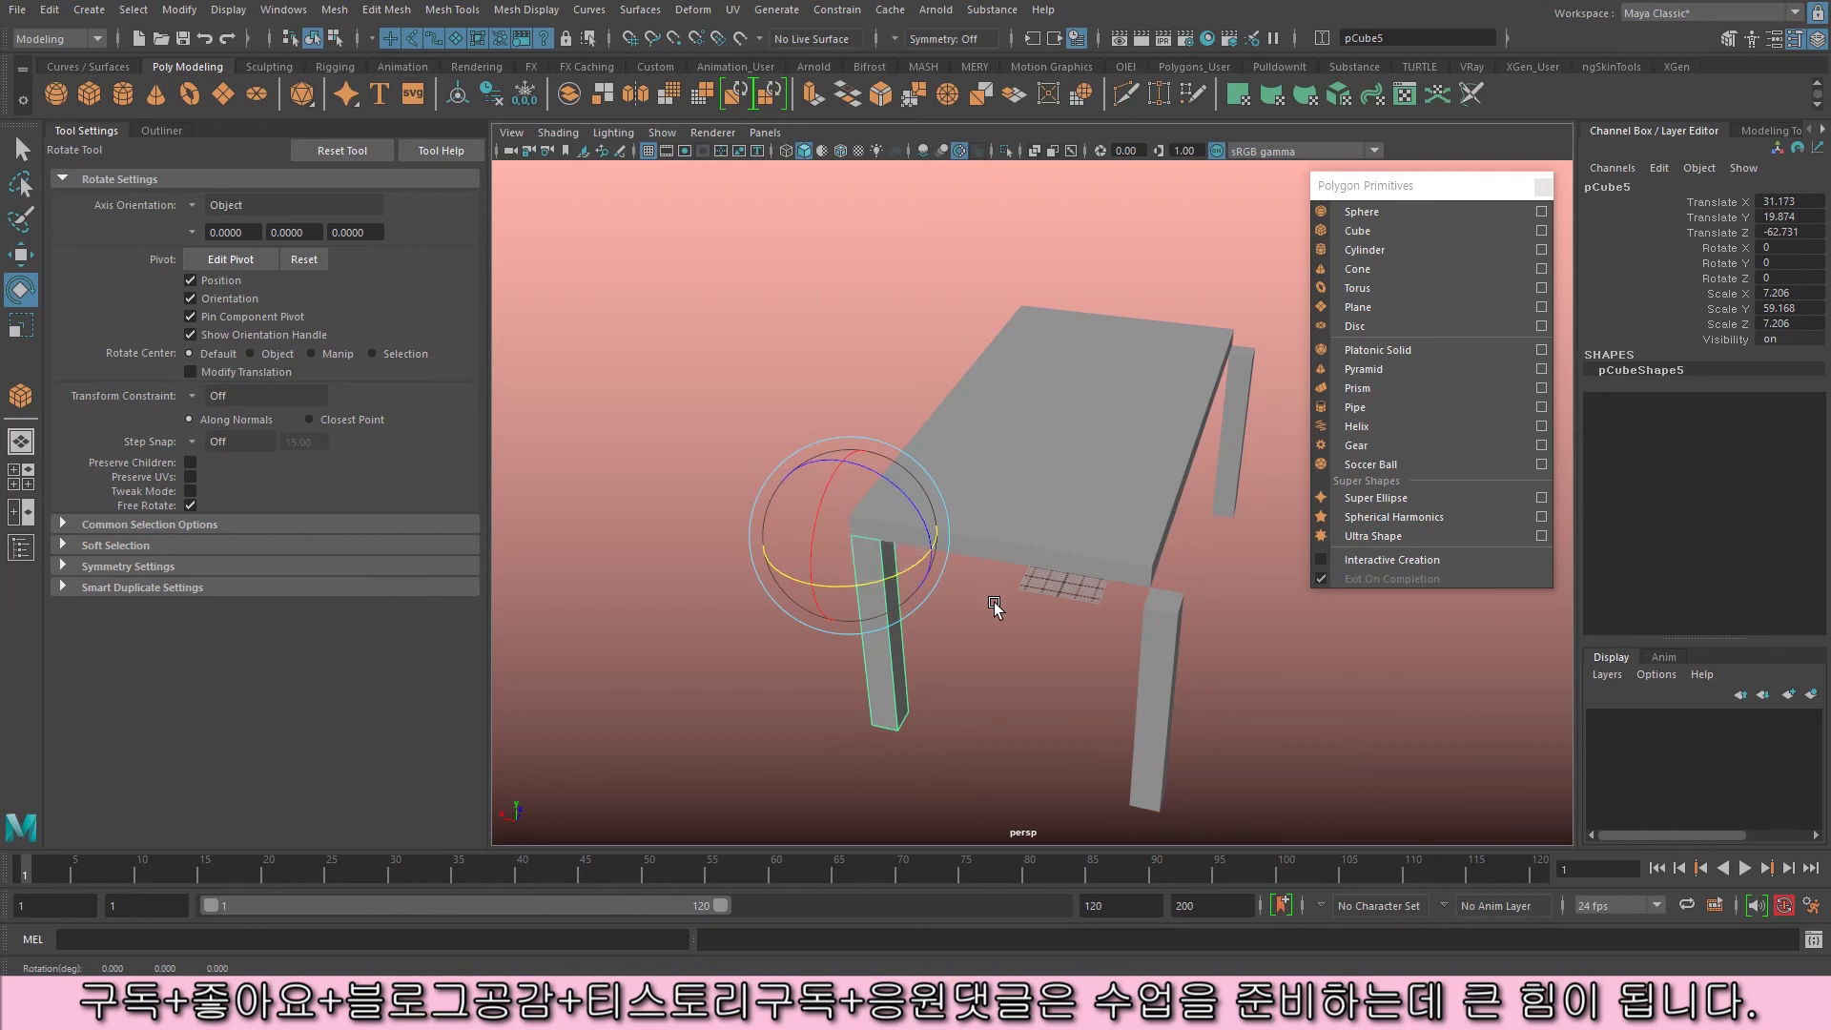
- Rotate the third leg about Y in snapped increments to fit under its corner, and the second leg to Rotate Y -180
left_click(1145, 658)
left_click_drag(1078, 624, 1331, 650)
left_click(1230, 429)
left_click_drag(1158, 404, 1034, 438)
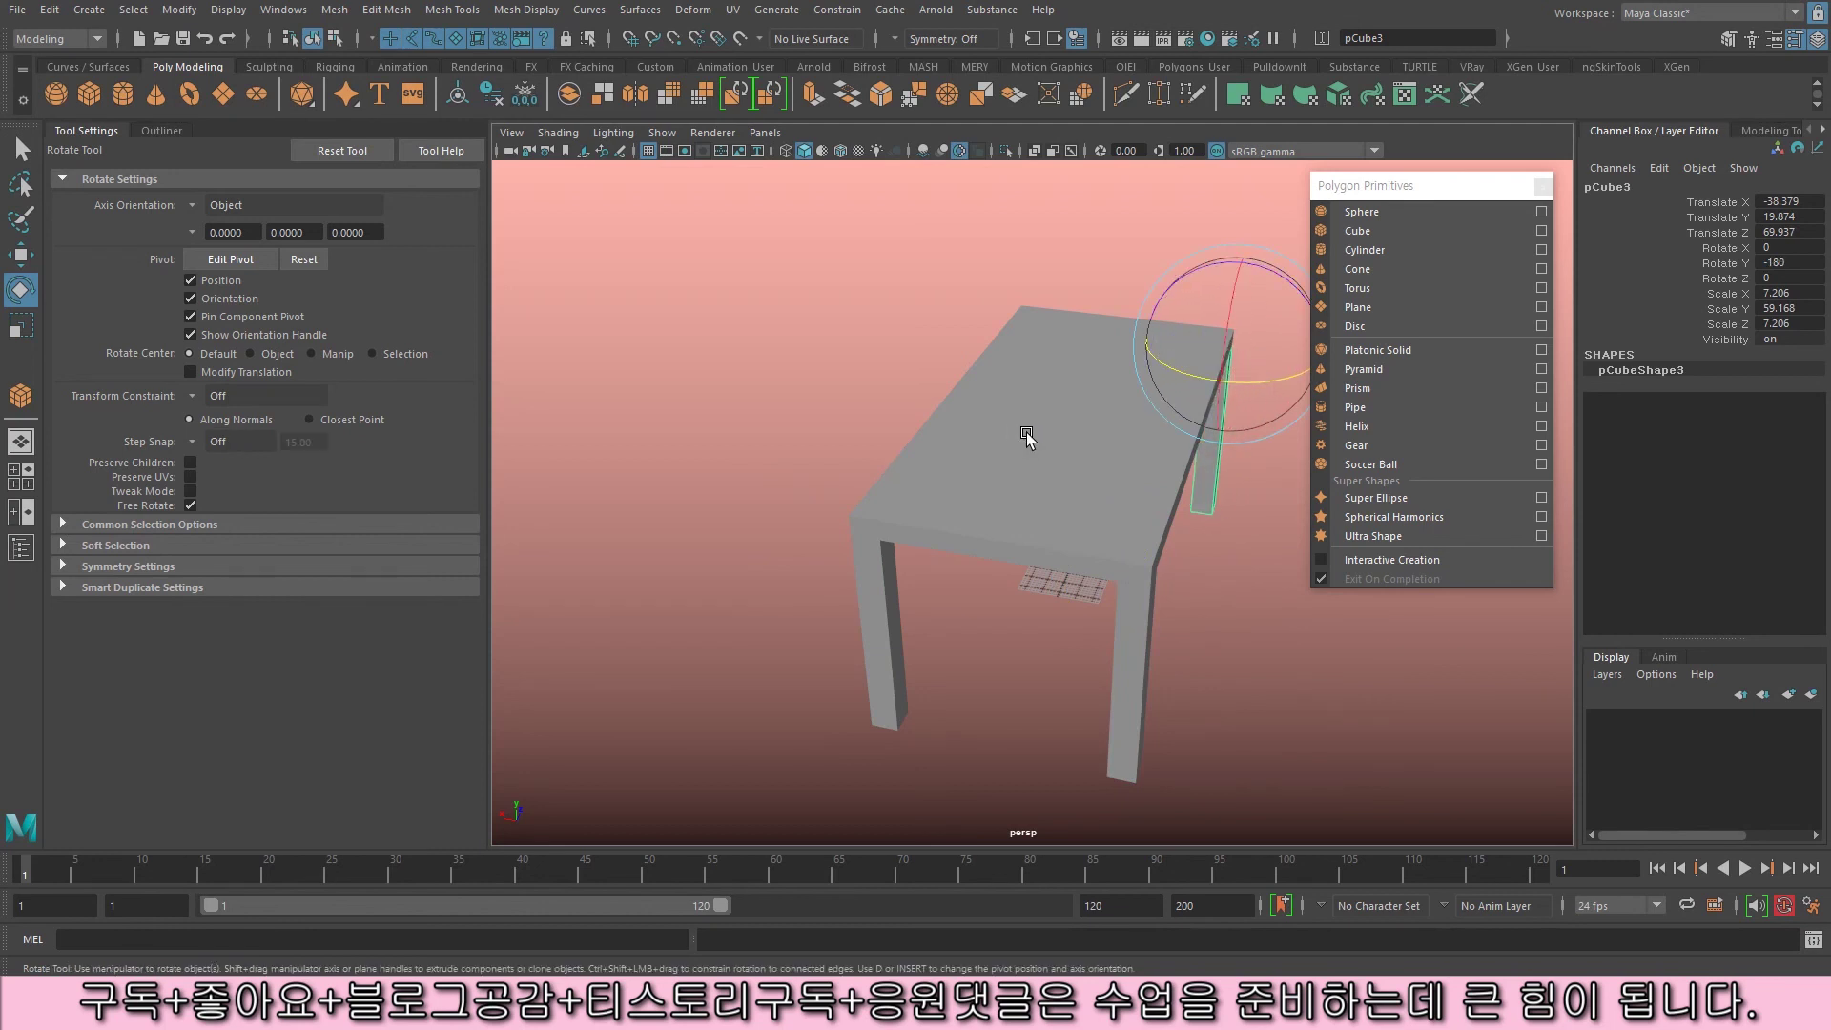
left_click_drag(1027, 442, 874, 531, "alt")
right_click_drag(875, 531, 957, 533, "alt")
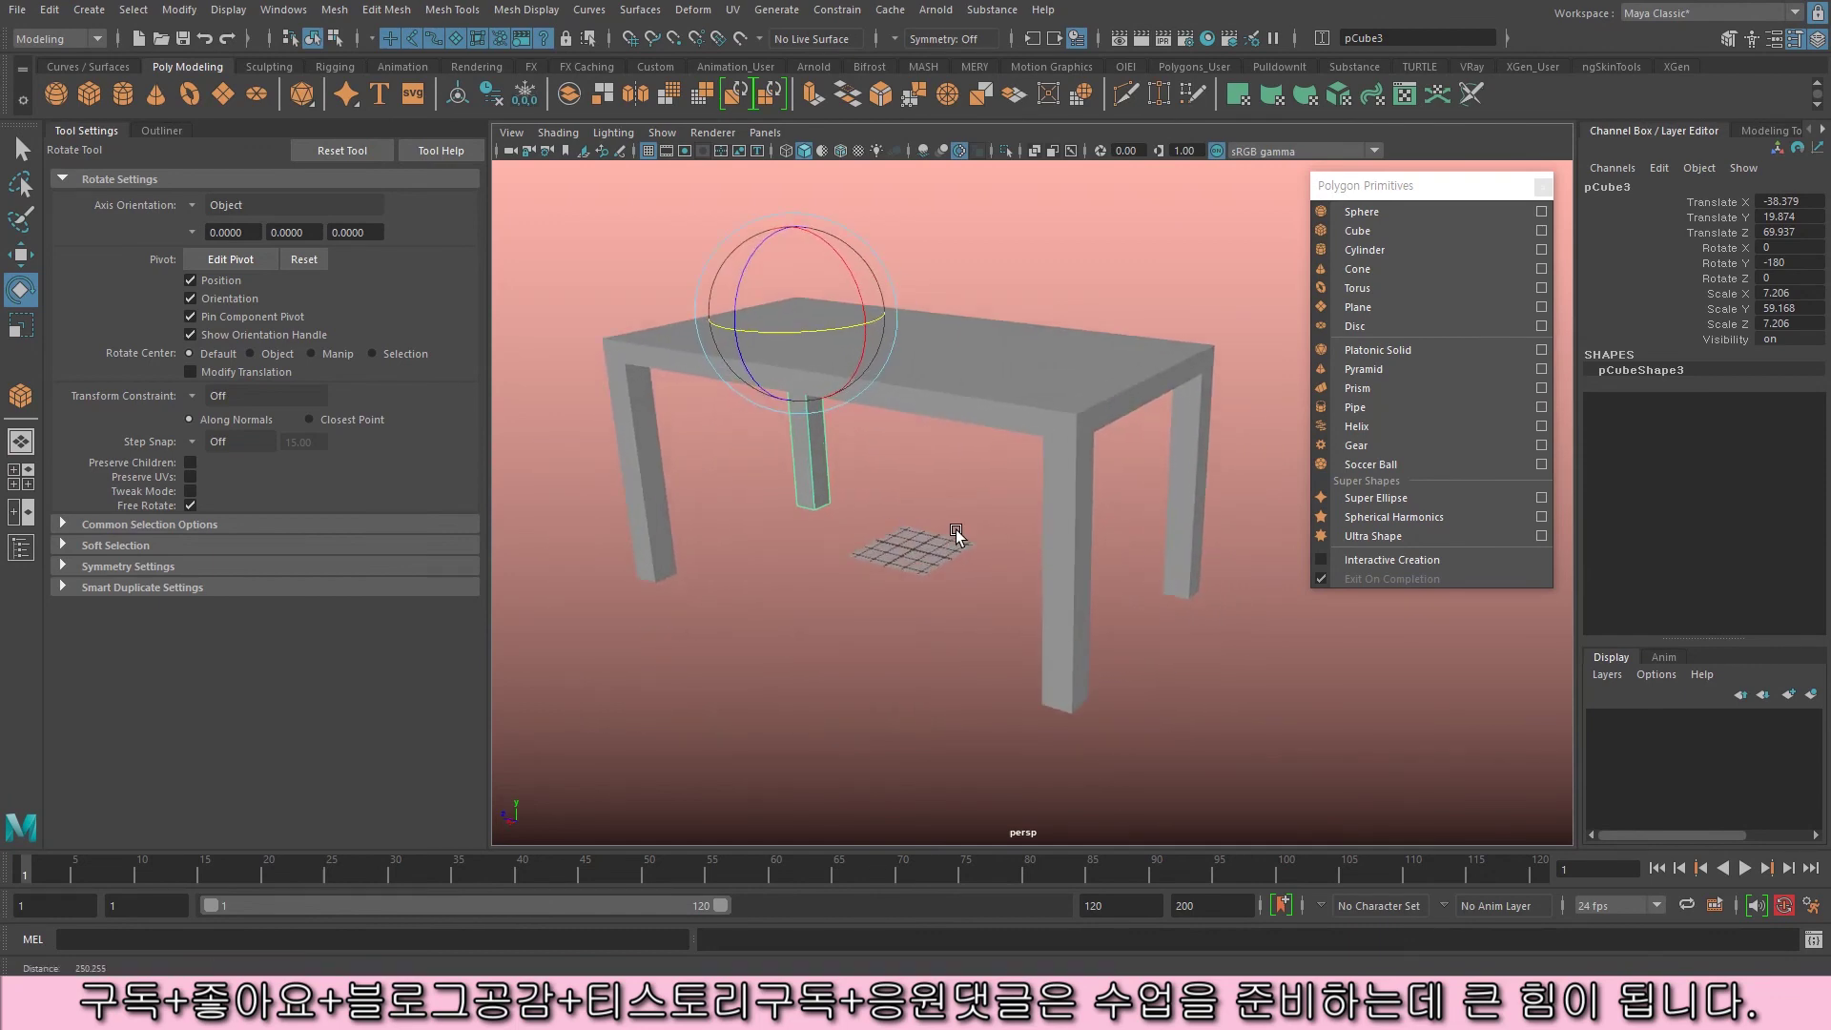
left_click_drag(957, 533, 949, 495, "alt")
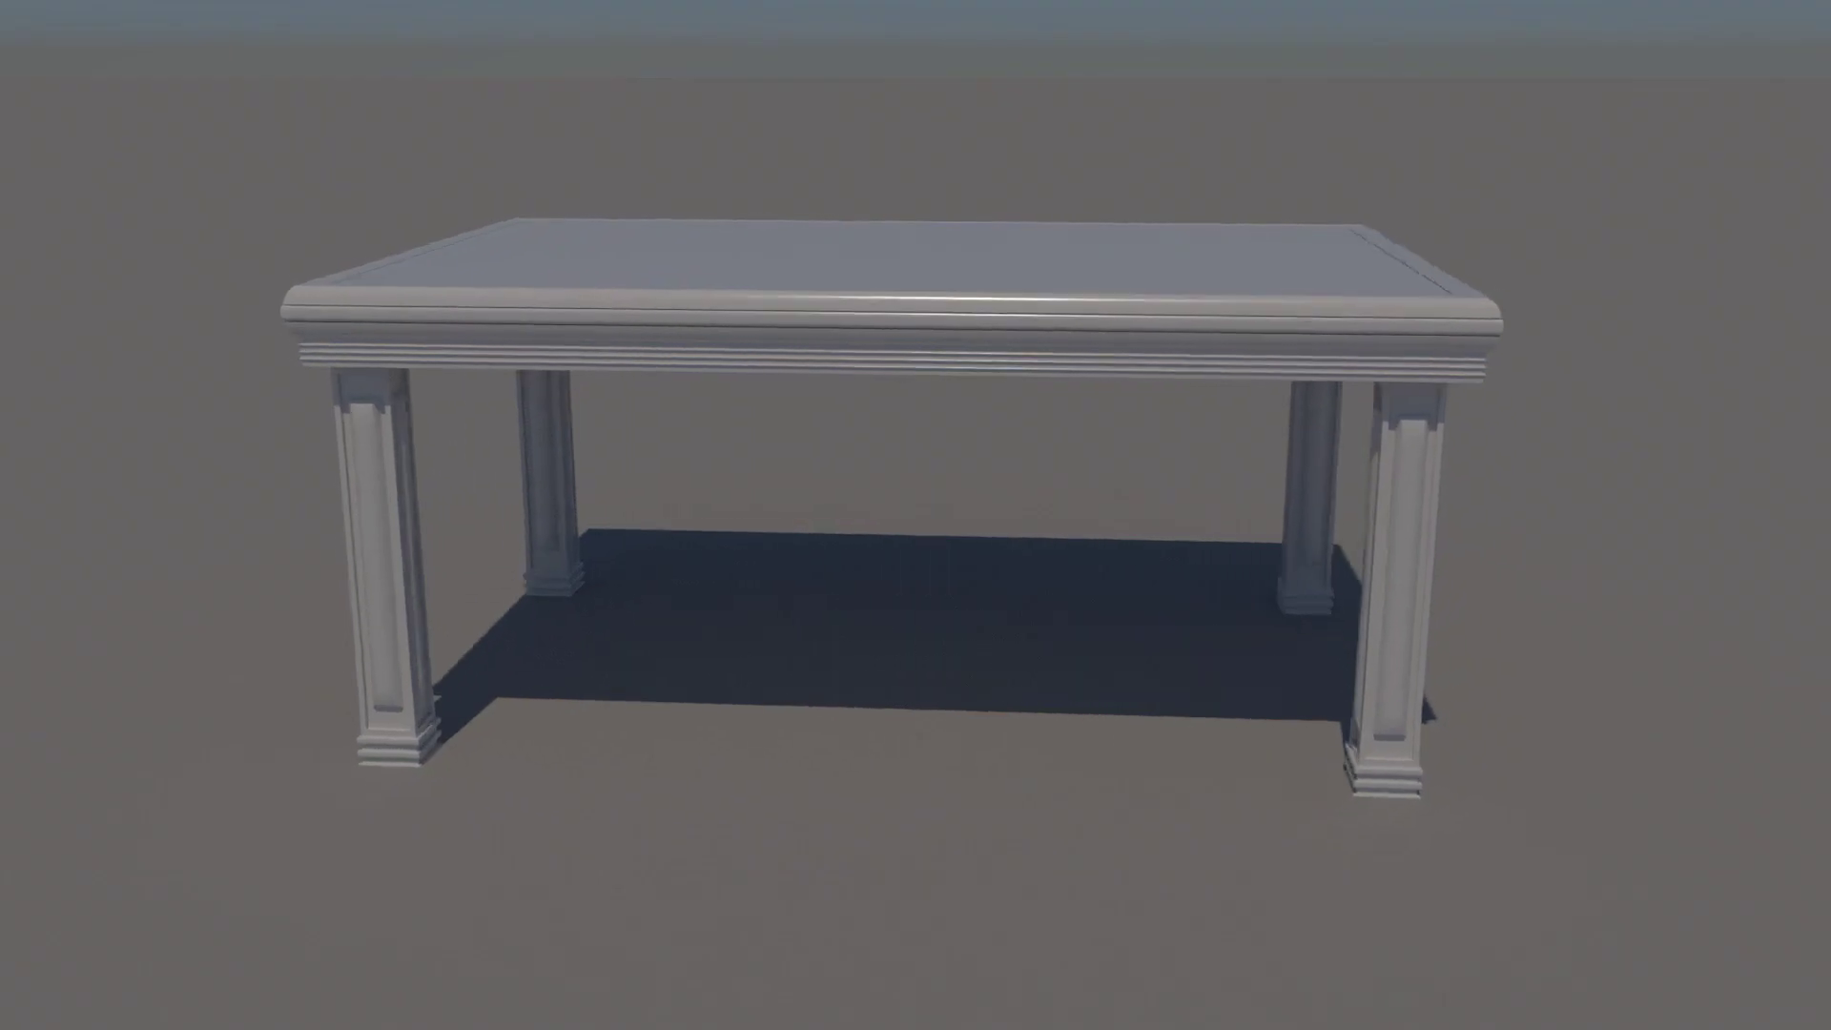